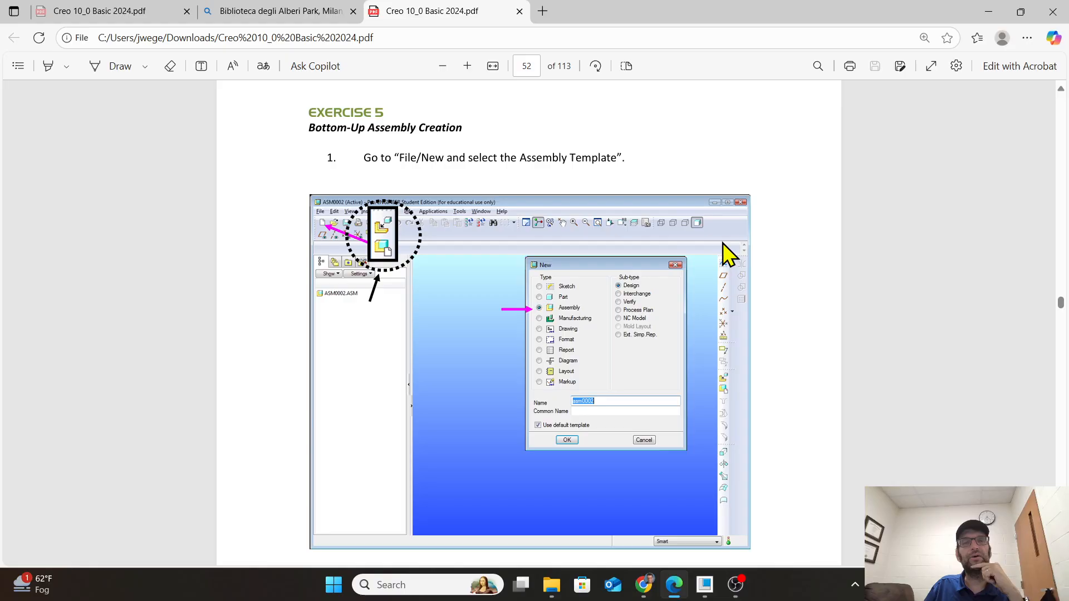
# Read the Exercise 5 Bottom-Up Assembly Creation instructions on page 52, covering the Assembly template and the assembly tools.
pyautogui.scroll(-6, 544, 270)
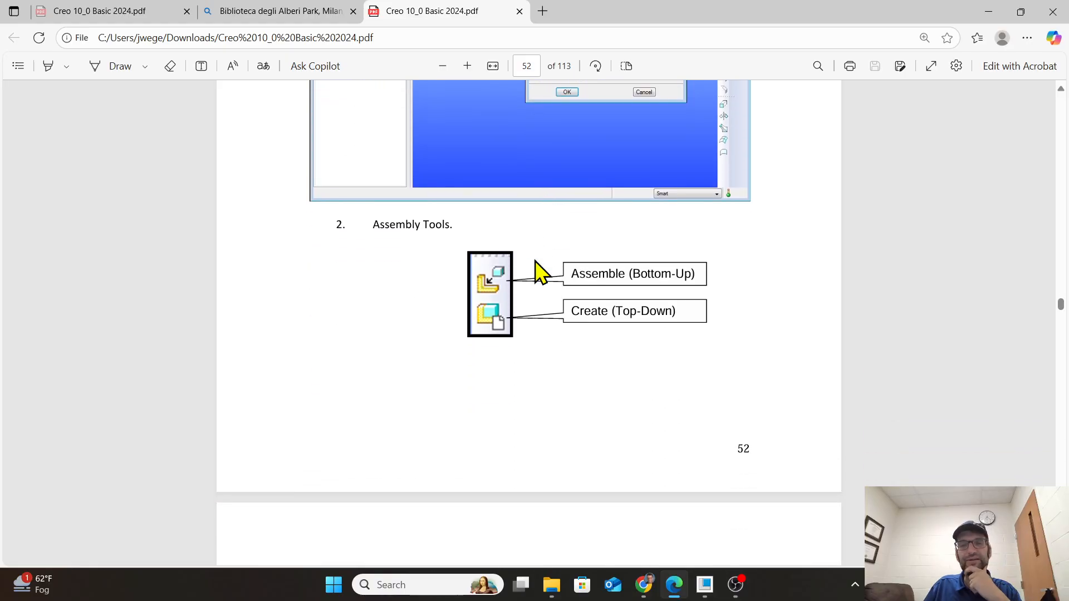
pyautogui.scroll(4, 543, 270)
pyautogui.scroll(3, 539, 270)
pyautogui.scroll(3, 534, 262)
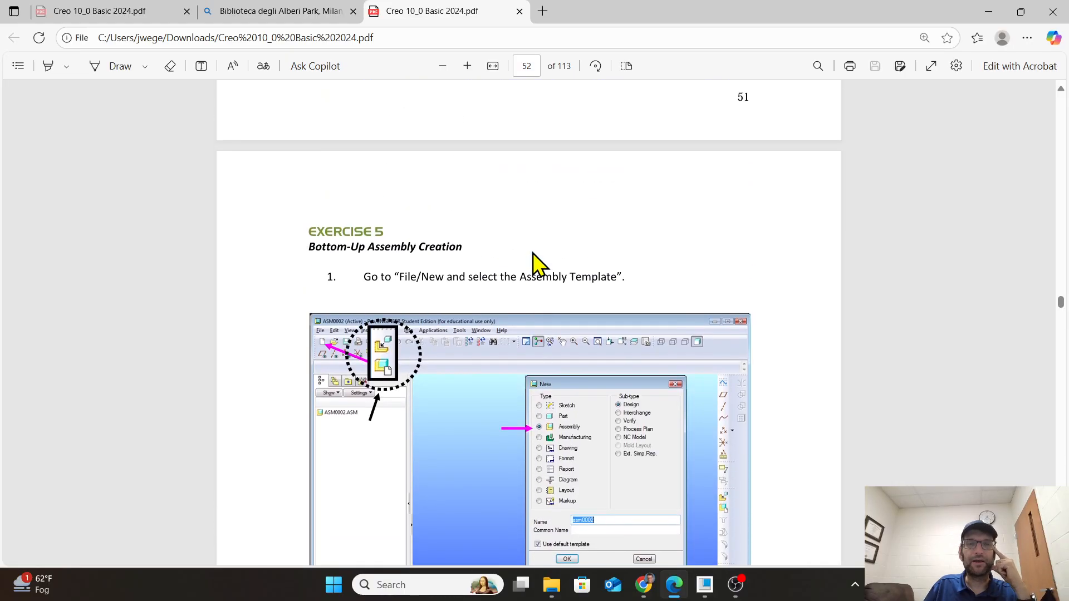
pyautogui.scroll(-2, 534, 254)
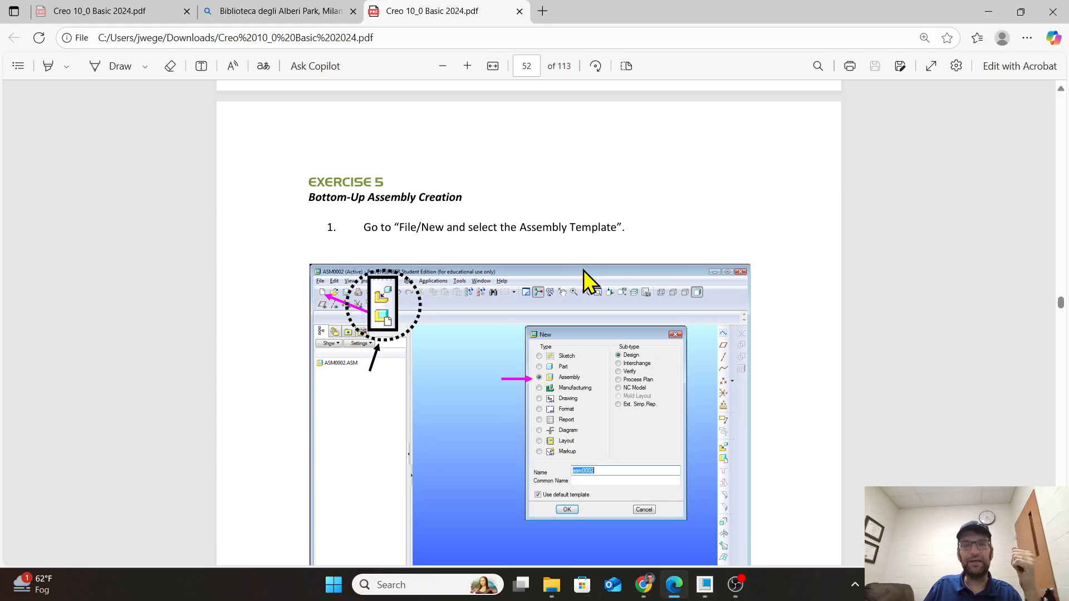
pyautogui.scroll(-2, 586, 266)
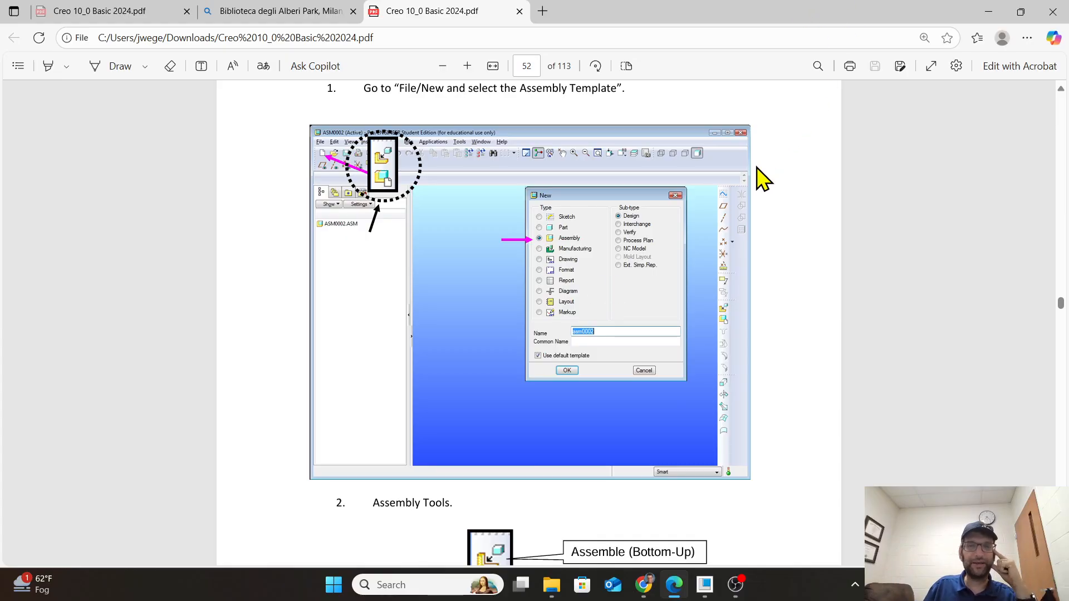
pyautogui.scroll(1, 741, 197)
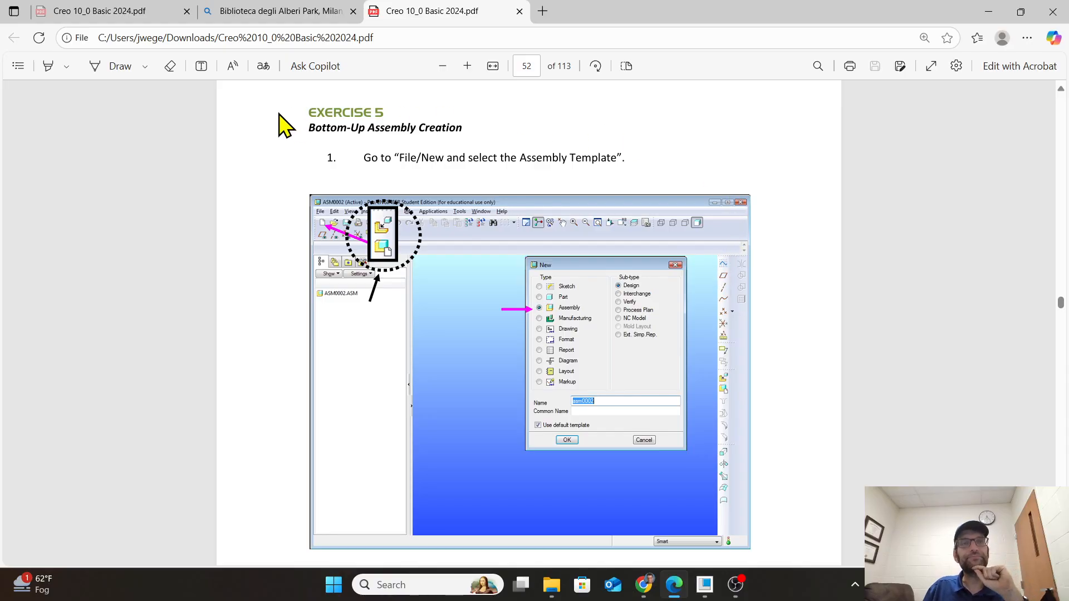
pyautogui.click(738, 585)
pyautogui.click(919, 324)
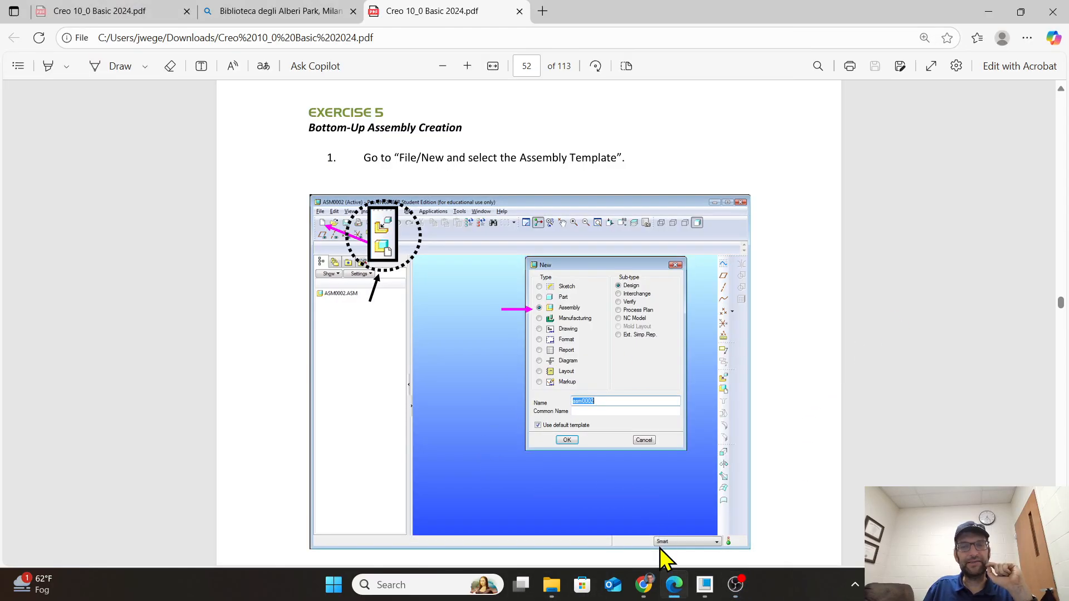
# Switch to Chrome and open the E5 Parts attachment of Exercise 5 from the course's Assignments page.
pyautogui.moveTo(671, 590)
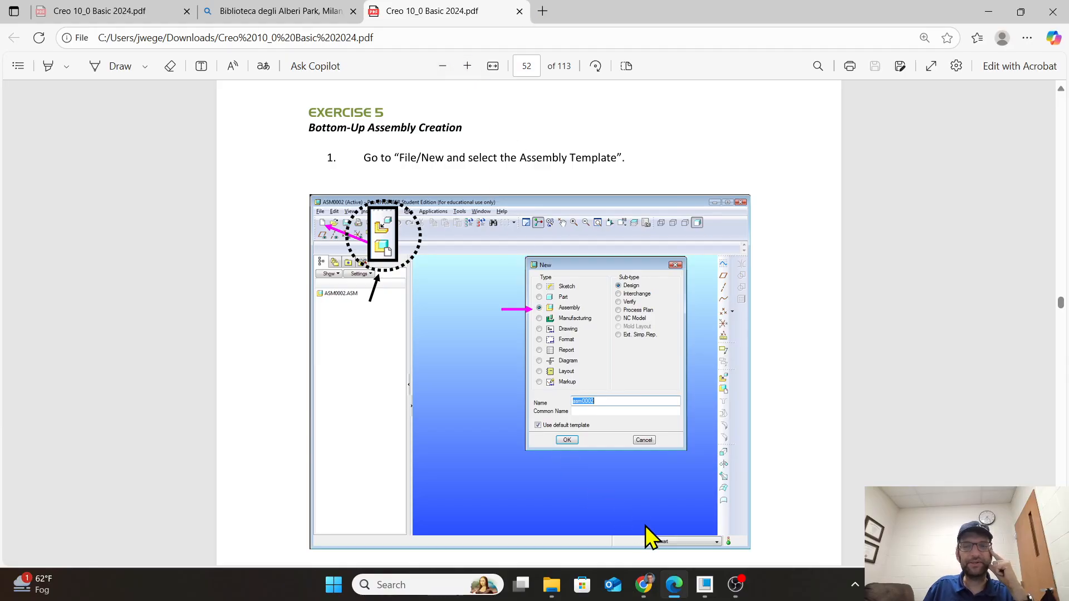
pyautogui.click(655, 590)
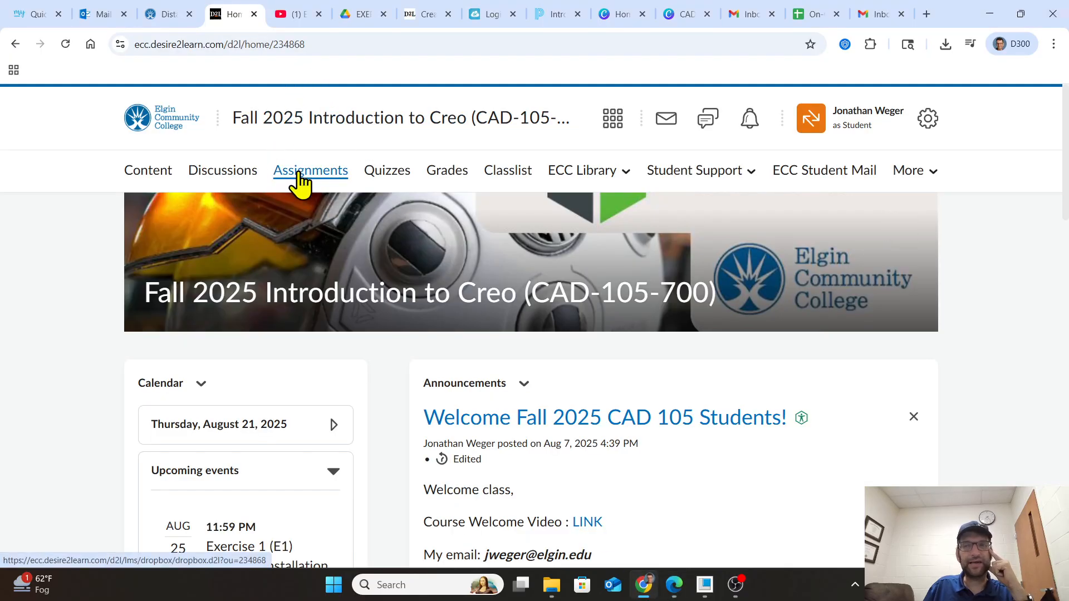
pyautogui.click(300, 170)
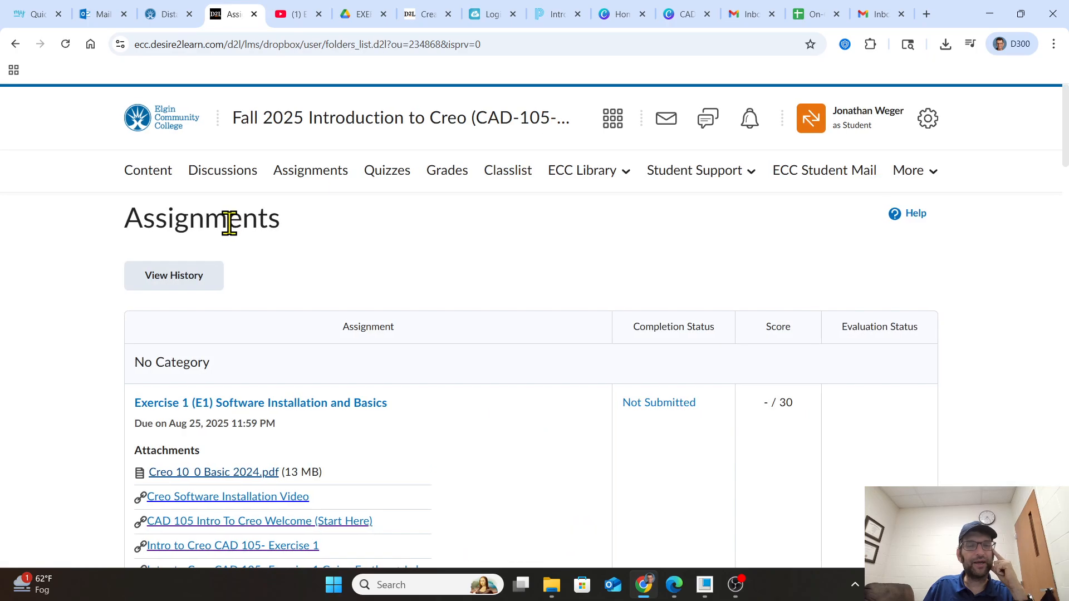
pyautogui.scroll(-8, 231, 228)
pyautogui.scroll(-4, 231, 229)
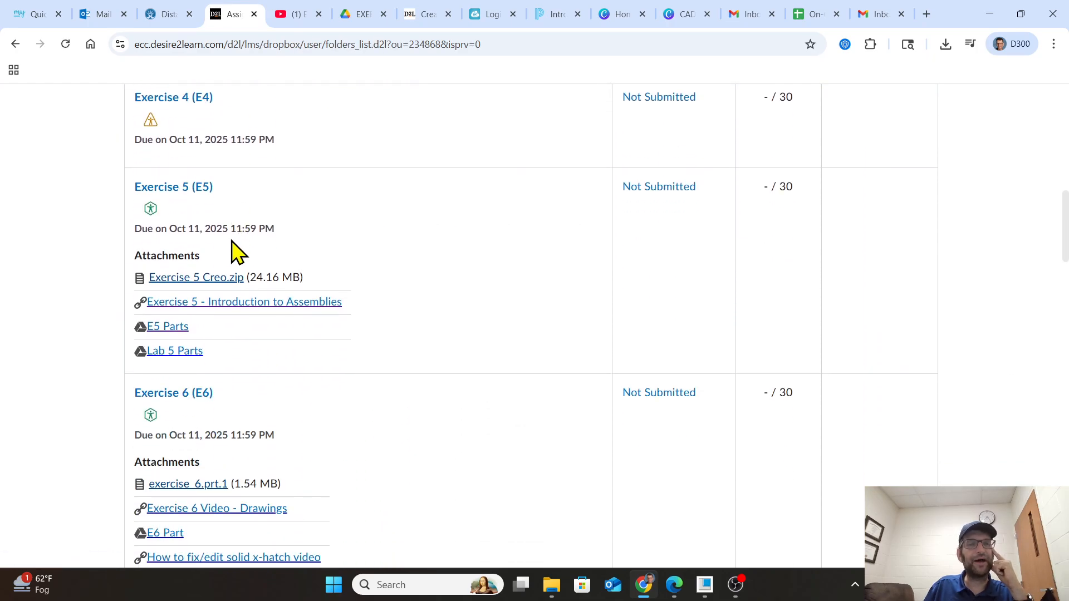
pyautogui.click(166, 329)
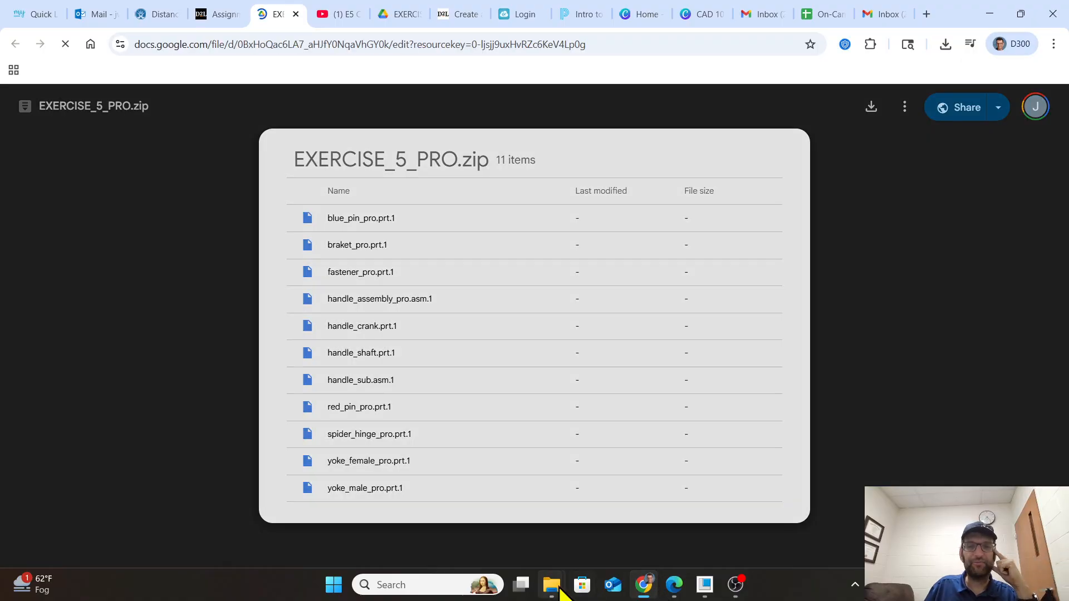
# Check the Downloads folder in File Explorer for the EXERCISE_5_PRO archive.
pyautogui.moveTo(552, 585)
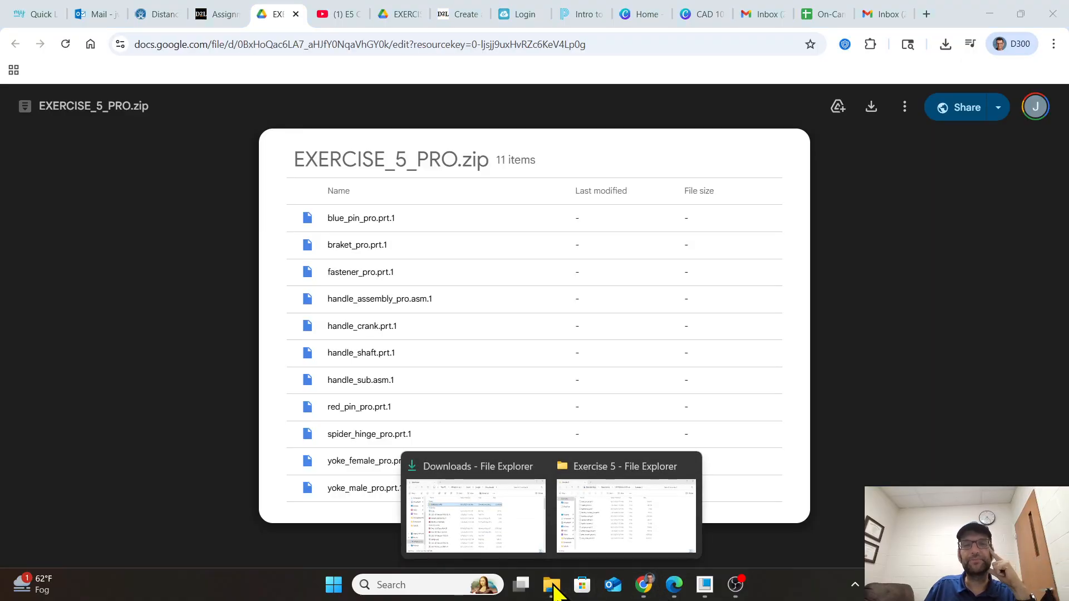
pyautogui.moveTo(563, 533)
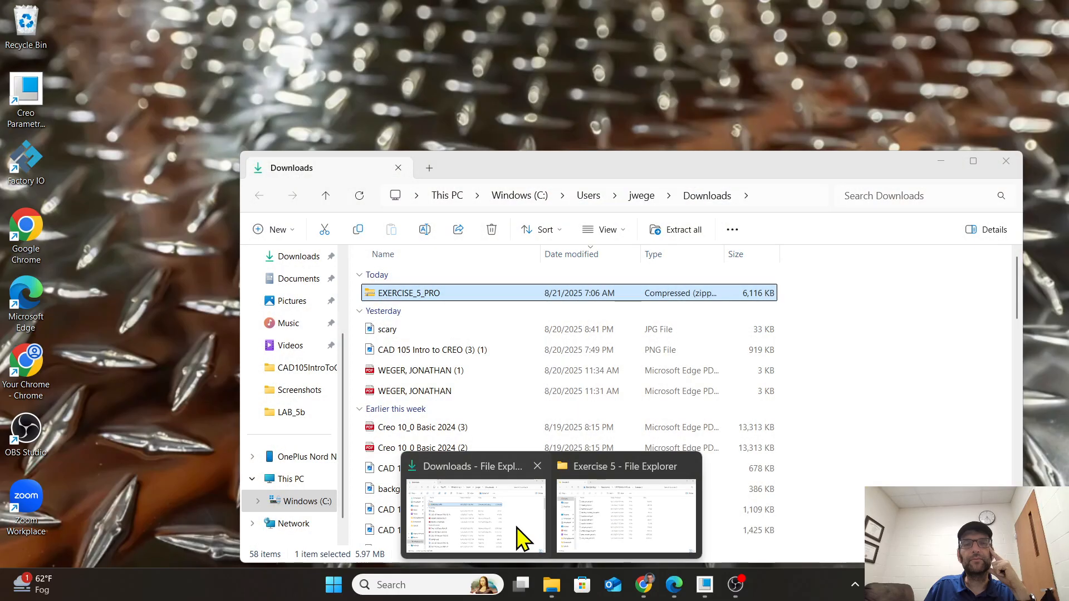
pyautogui.click(521, 529)
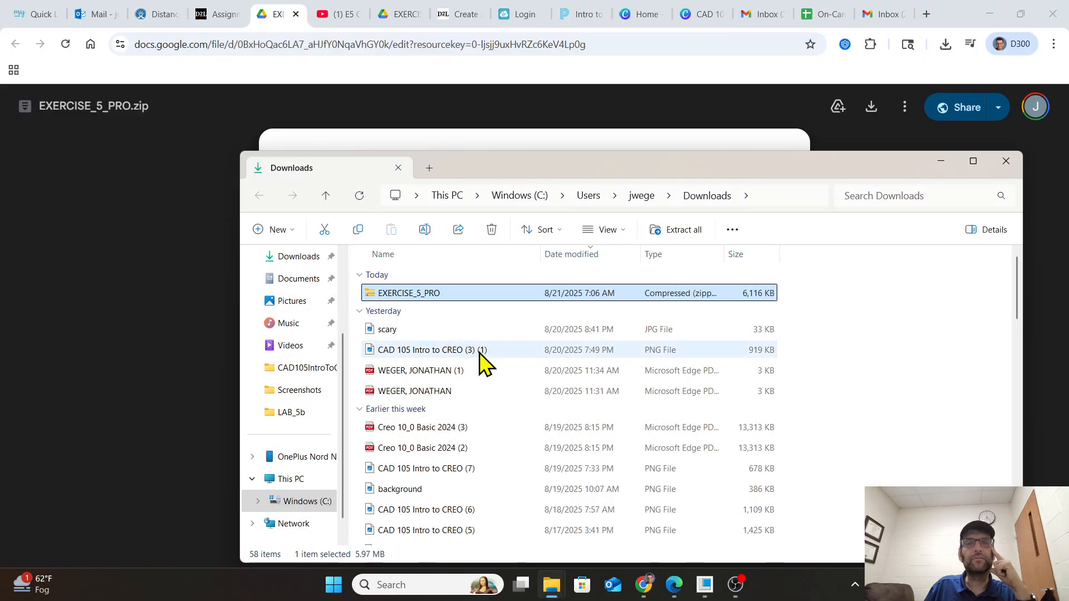
pyautogui.click(440, 301)
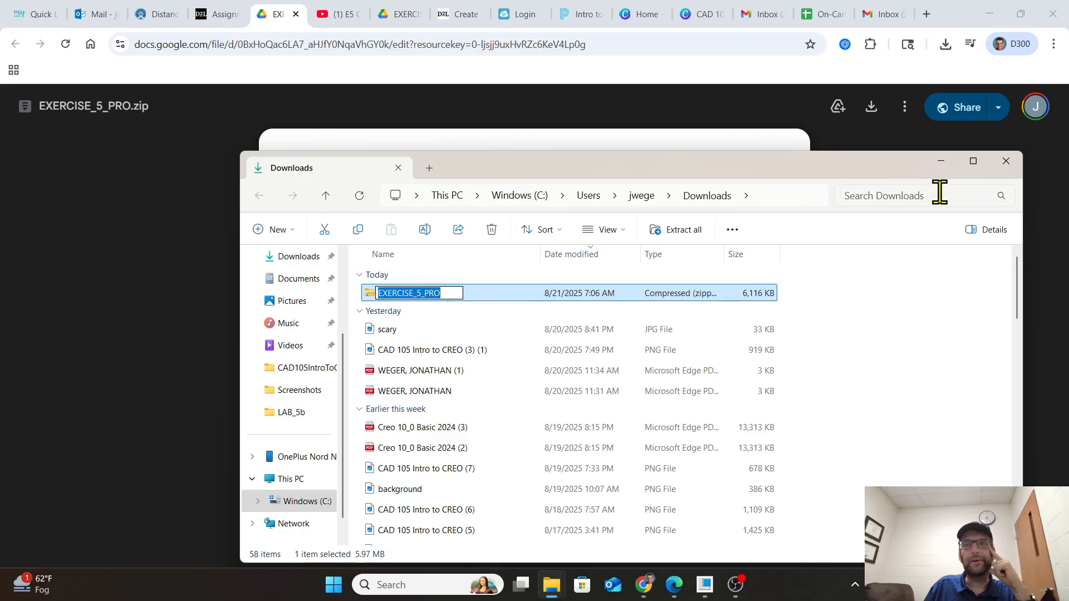
pyautogui.click(940, 166)
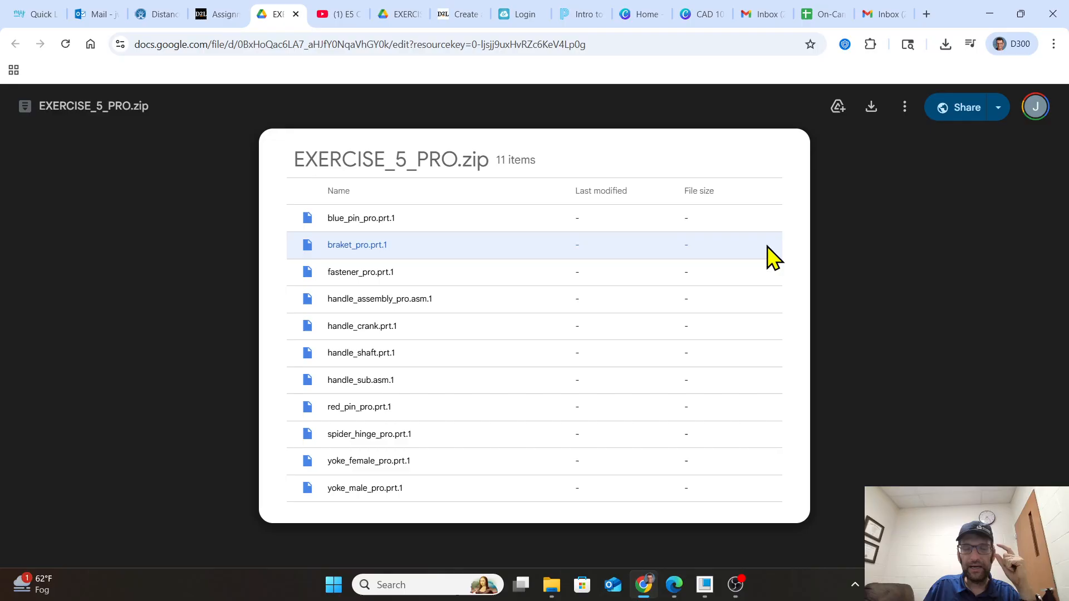
# Download EXERCISE_5_PRO.zip from Google Drive and show the downloaded archive in the Downloads folder.
pyautogui.click(874, 108)
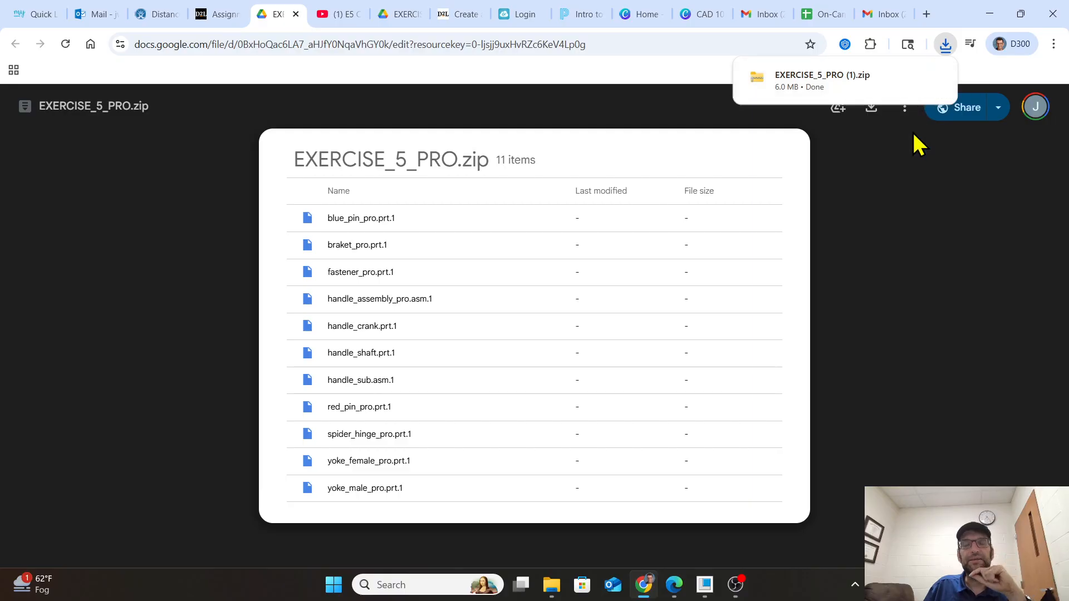
pyautogui.click(908, 79)
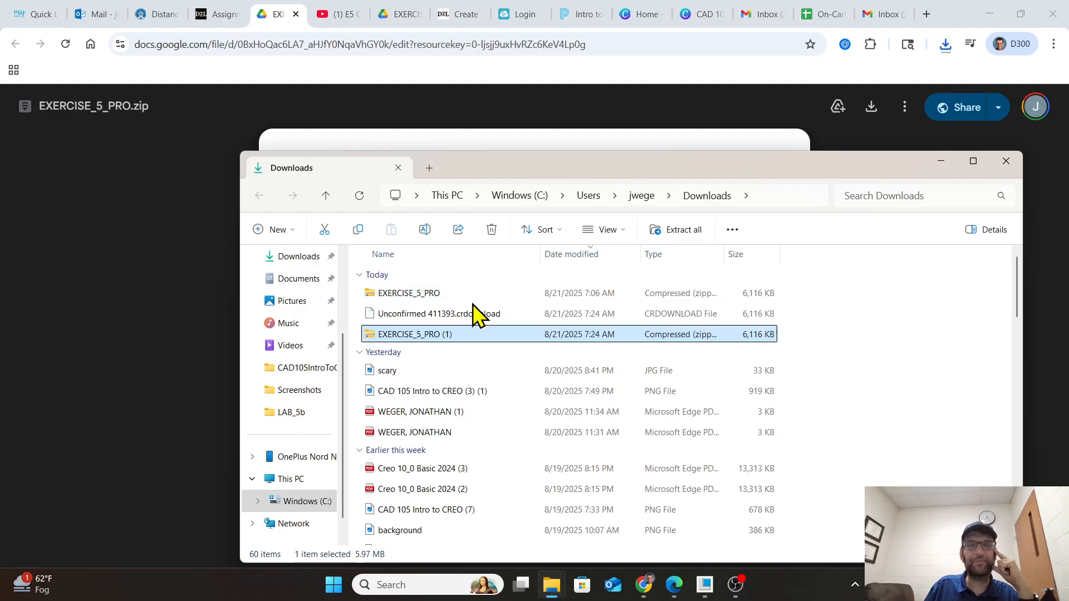
pyautogui.scroll(-1, 473, 315)
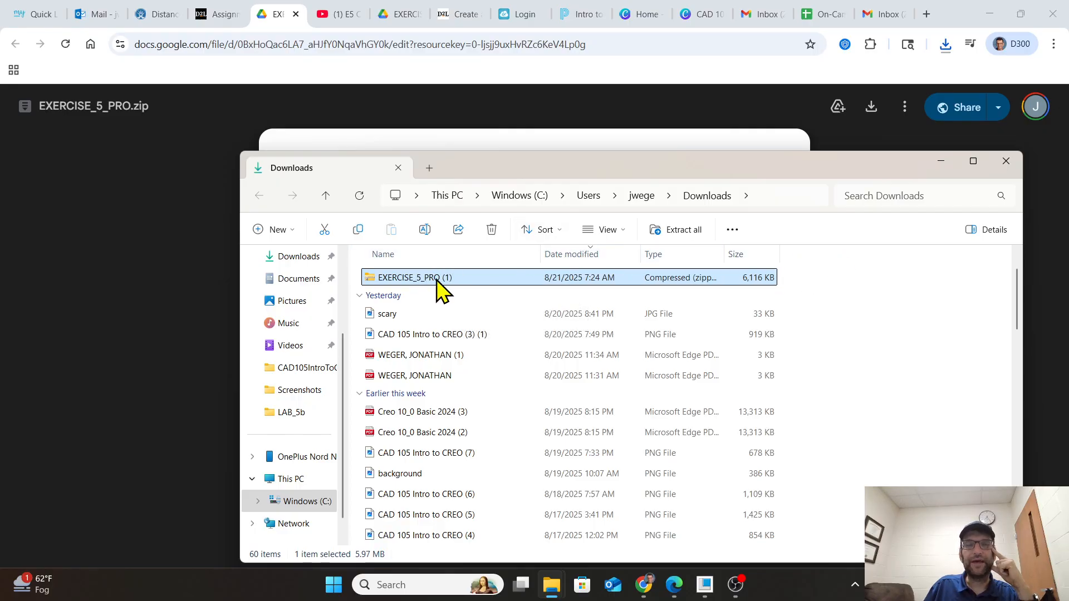
# Start extracting EXERCISE_5_PRO (1), browse to the CAD105IntroToCreo folder as destination, and delete its existing Exercise 5 folder.
pyautogui.click(677, 230)
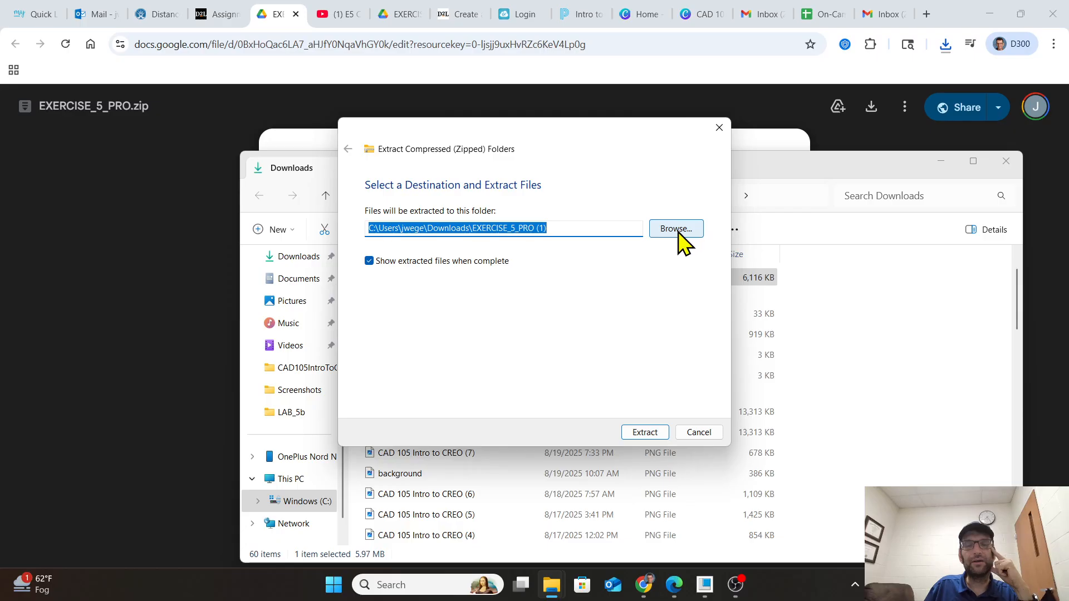
pyautogui.click(677, 229)
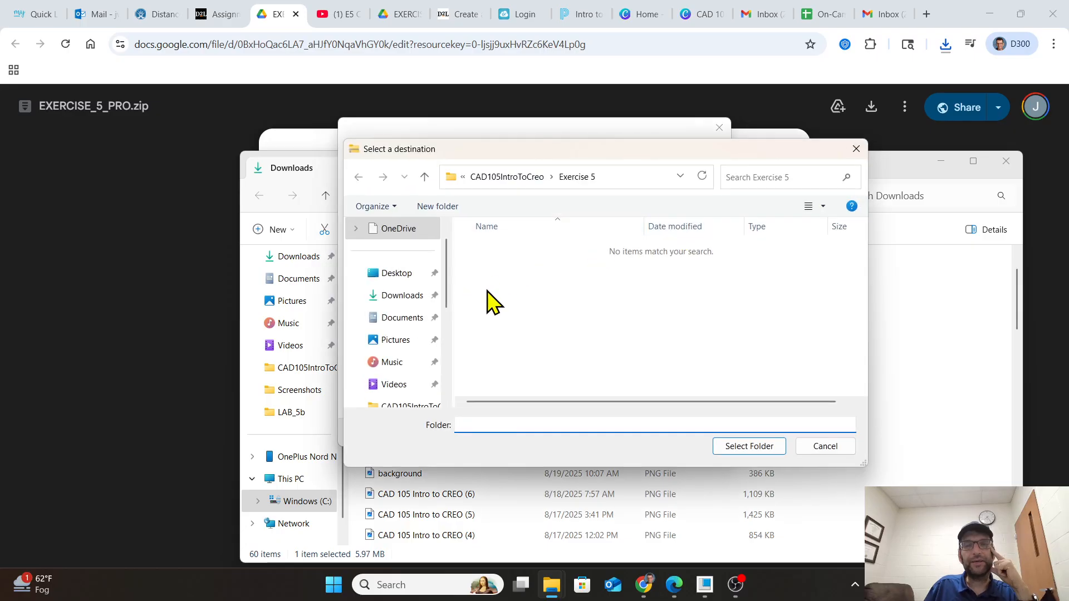
pyautogui.click(507, 177)
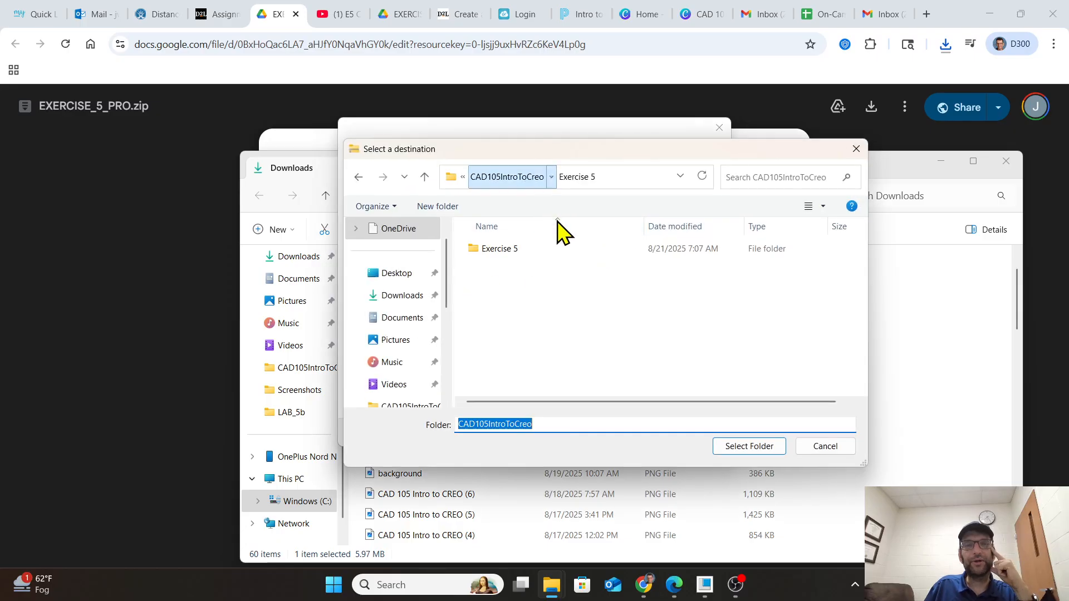
pyautogui.click(491, 260)
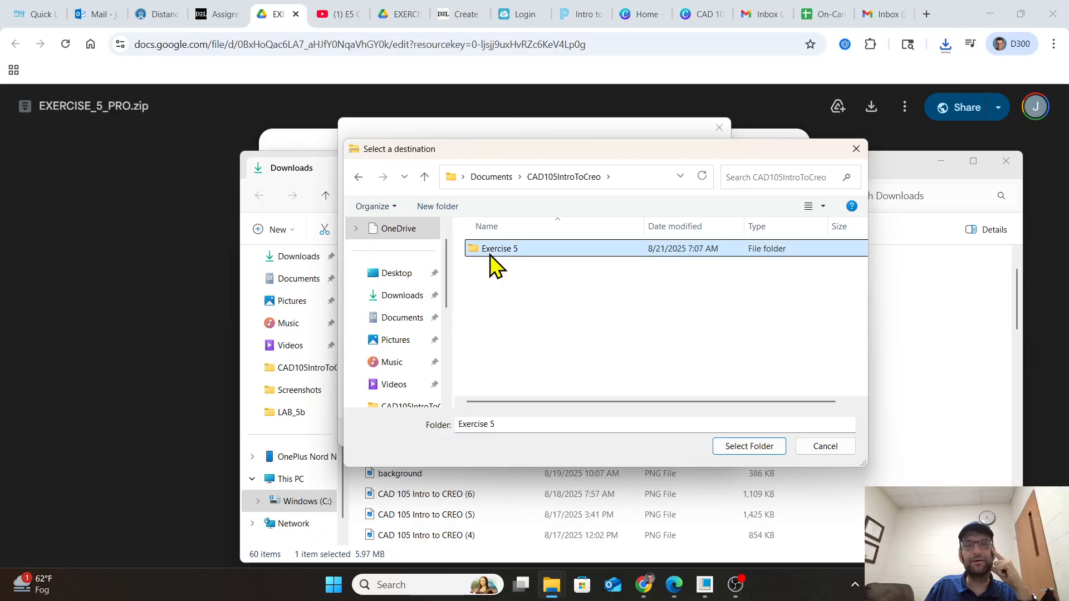
pyautogui.rightClick(492, 261)
pyautogui.click(529, 522)
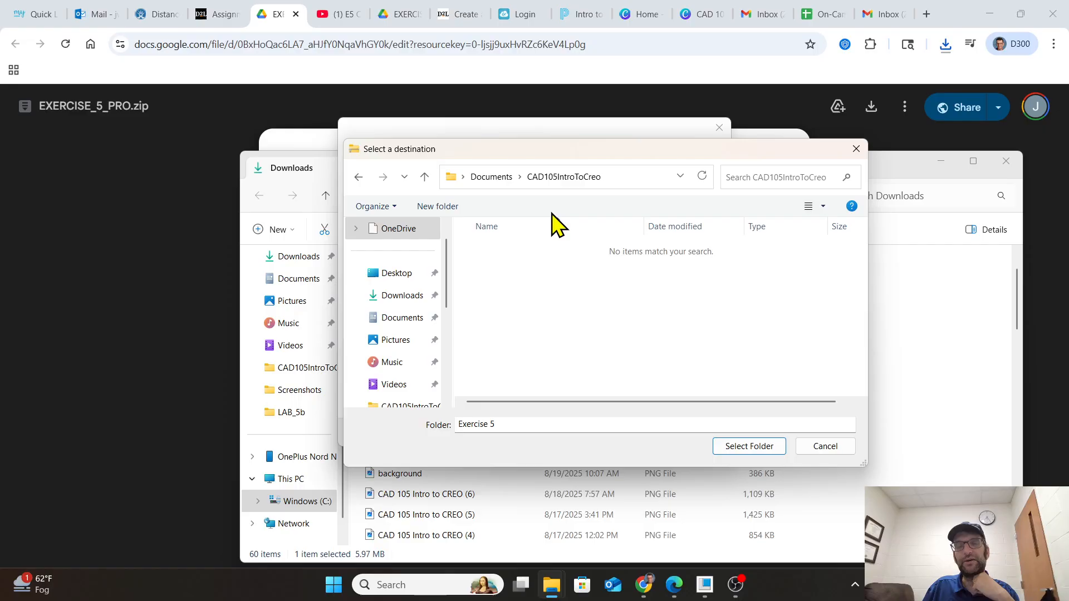
# Create a new folder named Exercise 5 inside CAD105IntroToCreo.
pyautogui.rightClick(554, 276)
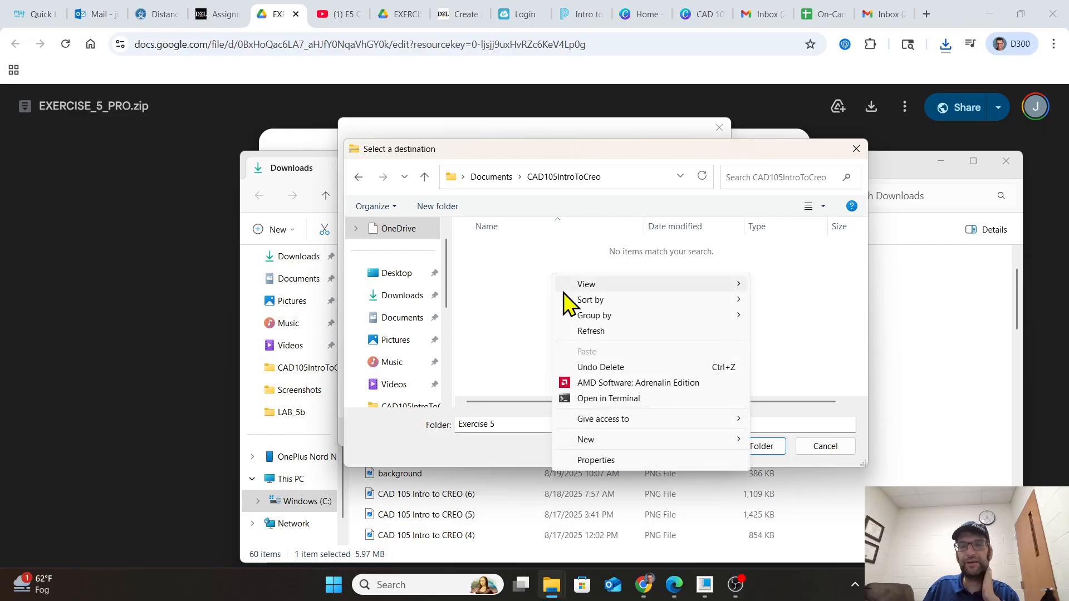
pyautogui.moveTo(596, 437)
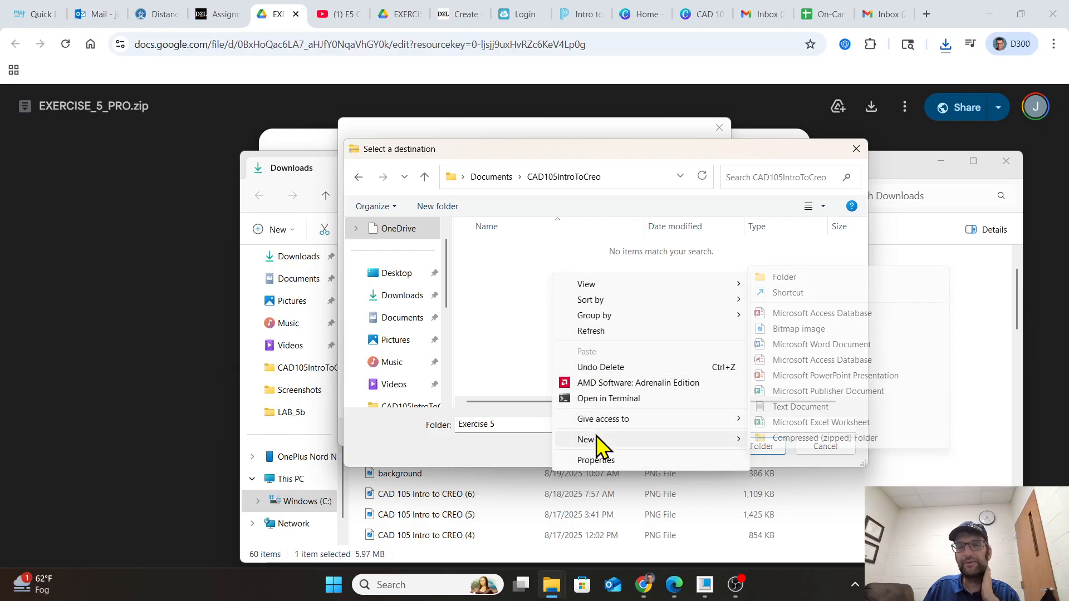
pyautogui.click(783, 278)
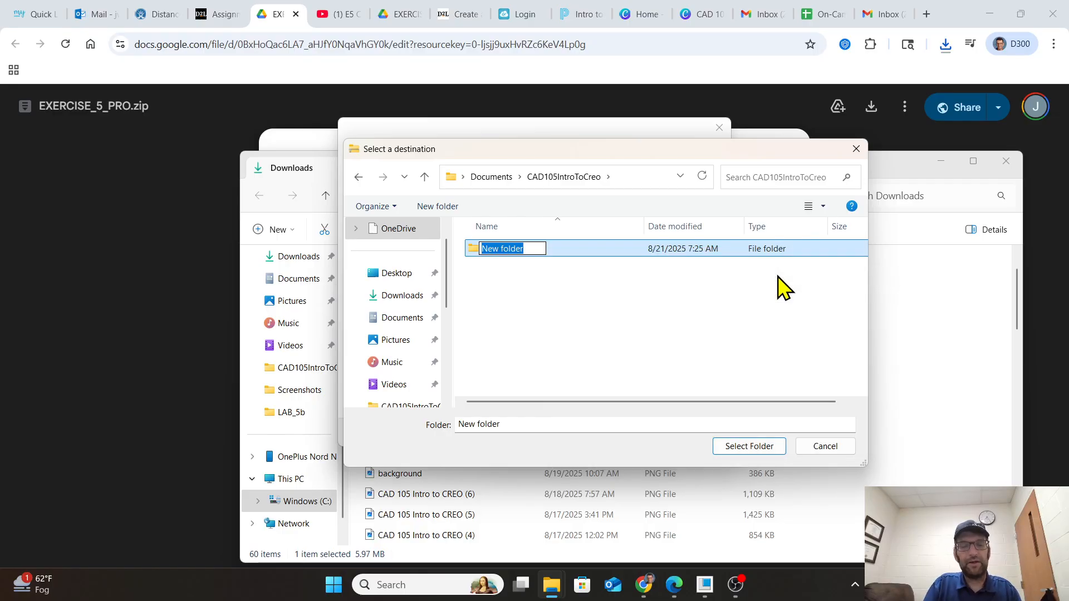
pyautogui.write('Exercise 5')
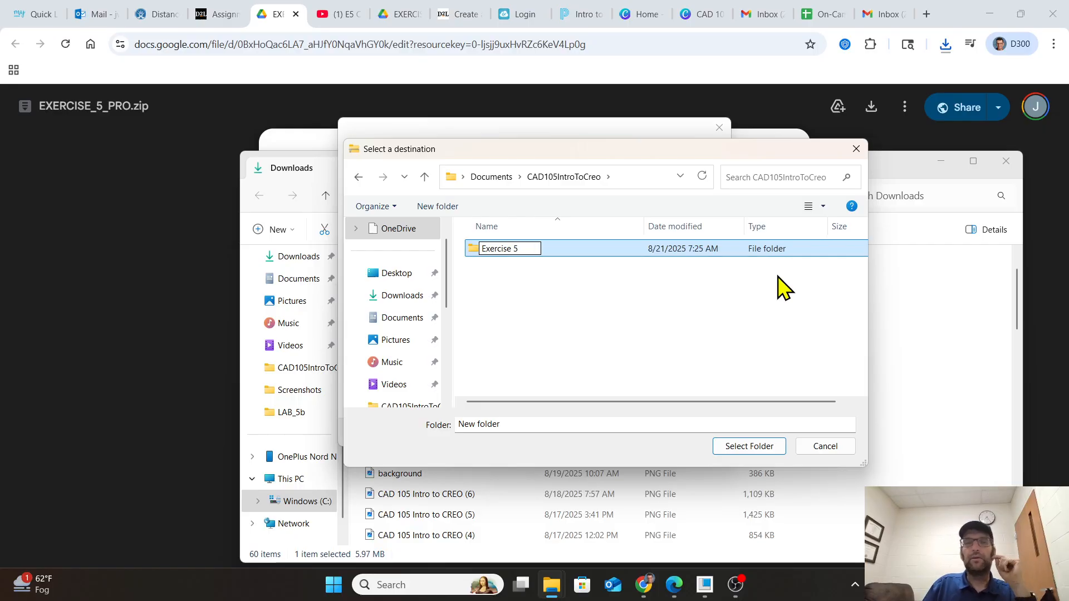
pyautogui.press('Return')
# Extract the archive into the new Exercise 5 folder and dismiss the File Explorer windows.
pyautogui.doubleClick(622, 250)
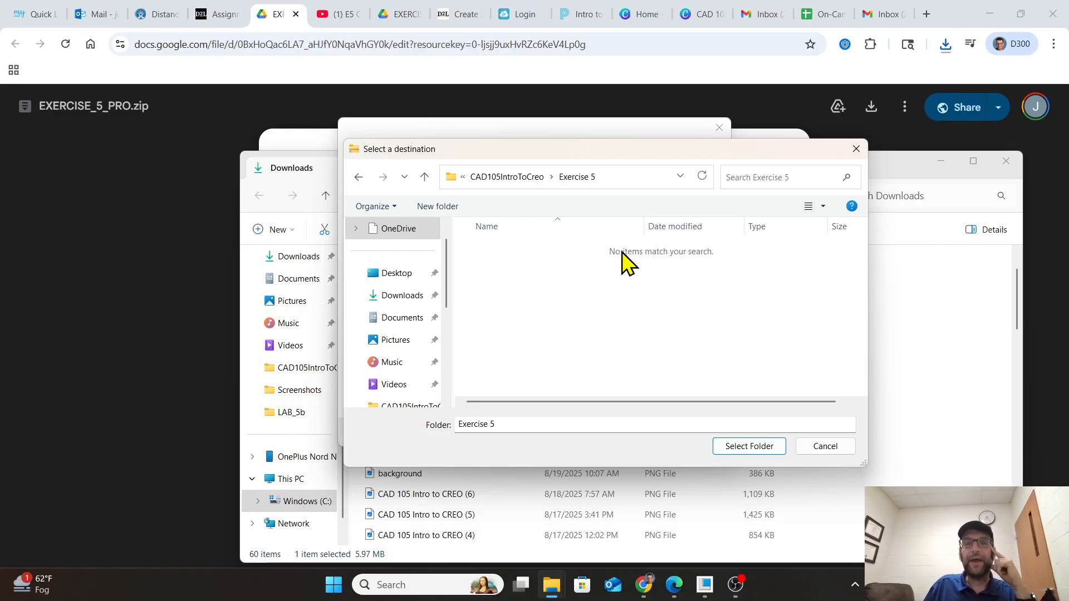
pyautogui.click(747, 446)
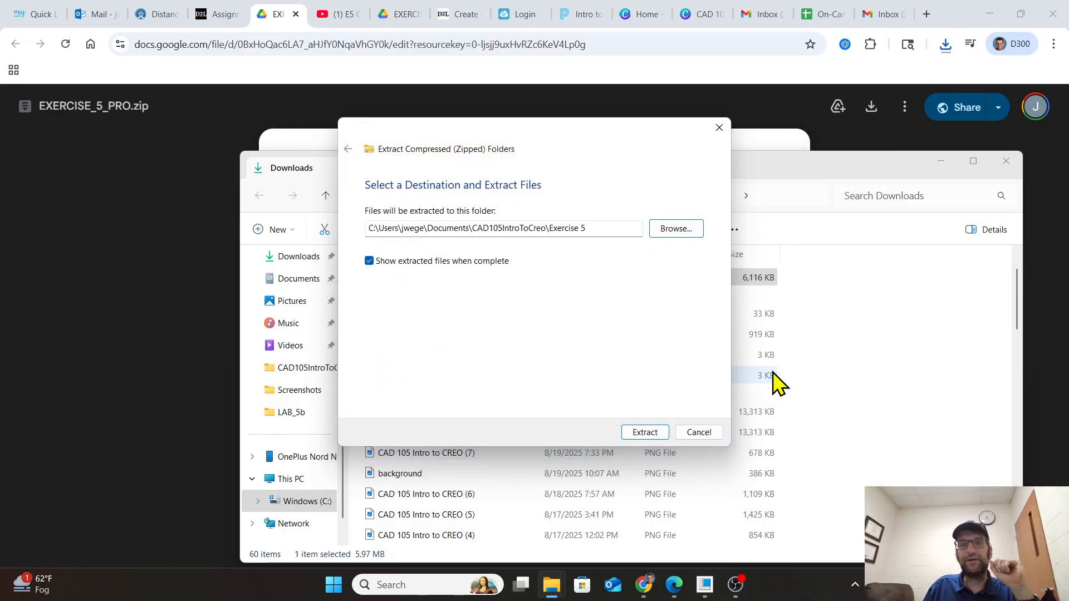
pyautogui.click(646, 433)
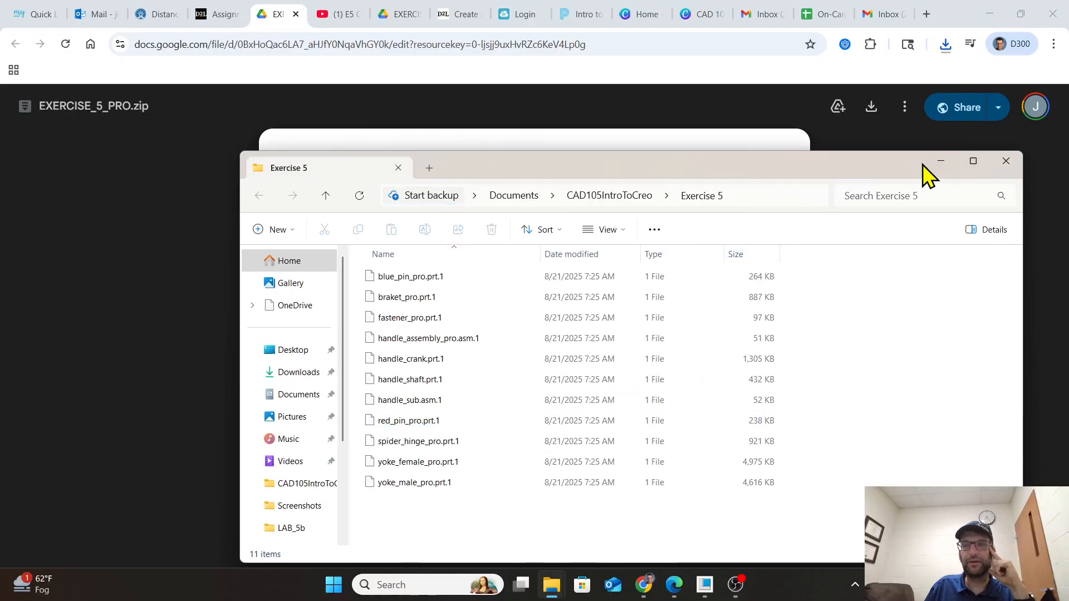
pyautogui.click(941, 161)
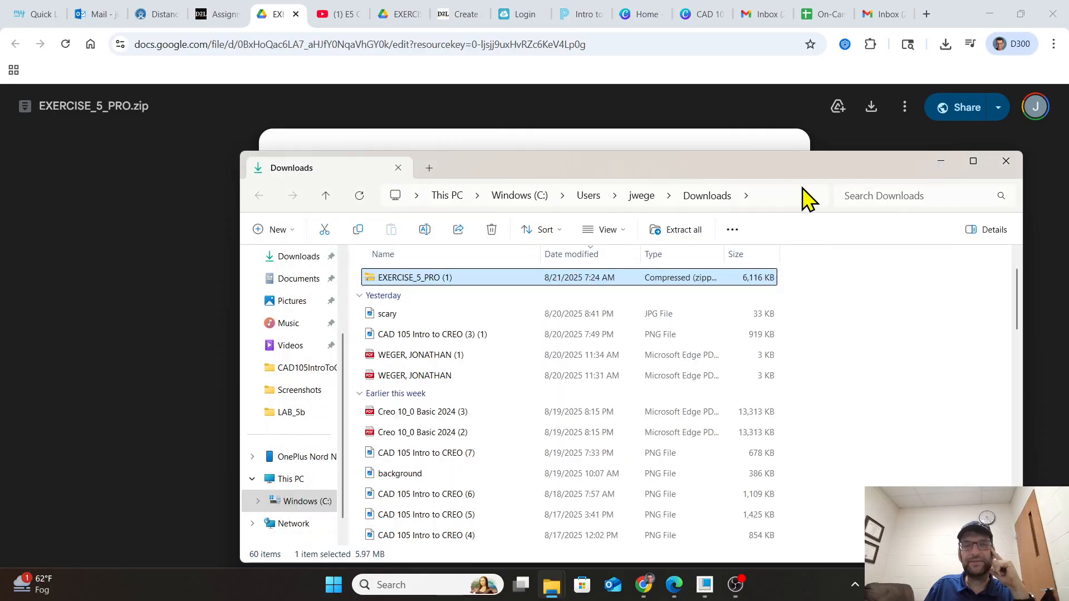
pyautogui.click(1007, 162)
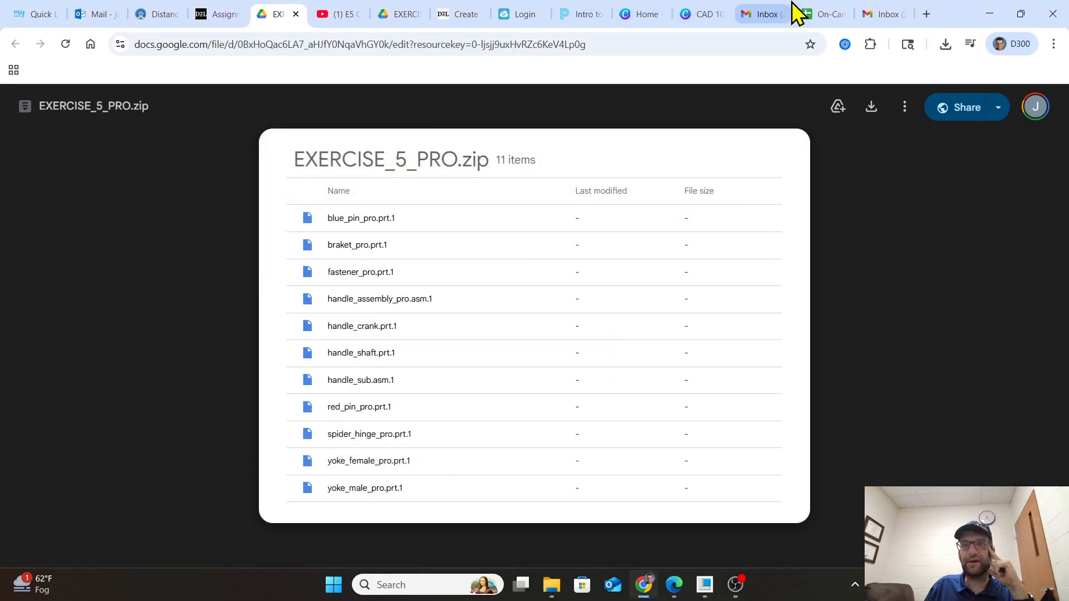
# Switch to Creo Parametric and create a new Design assembly named Exercise5Video from the default template.
pyautogui.click(990, 15)
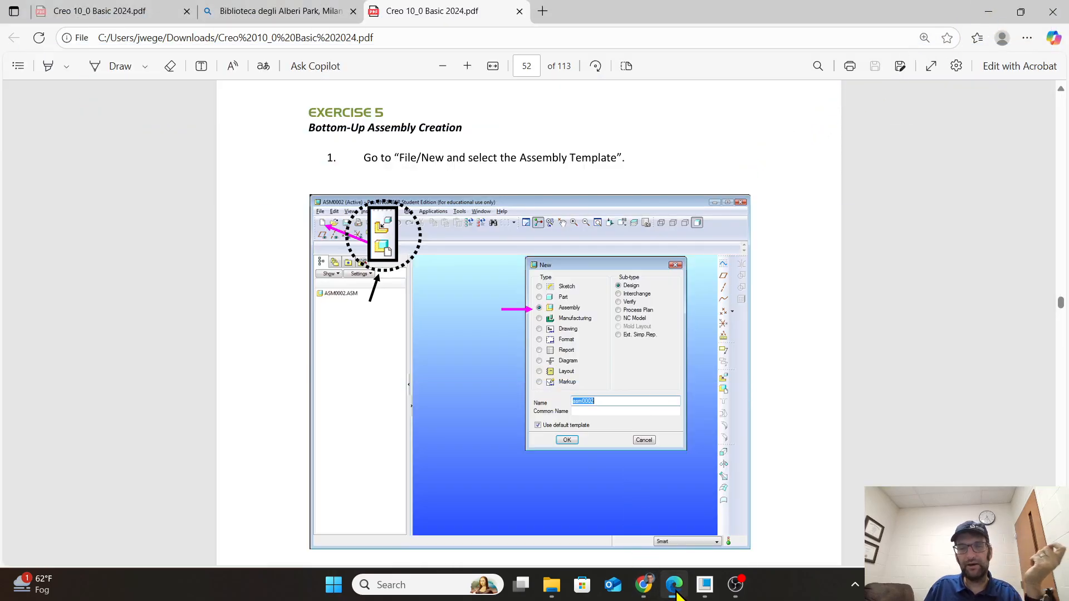
pyautogui.moveTo(705, 585)
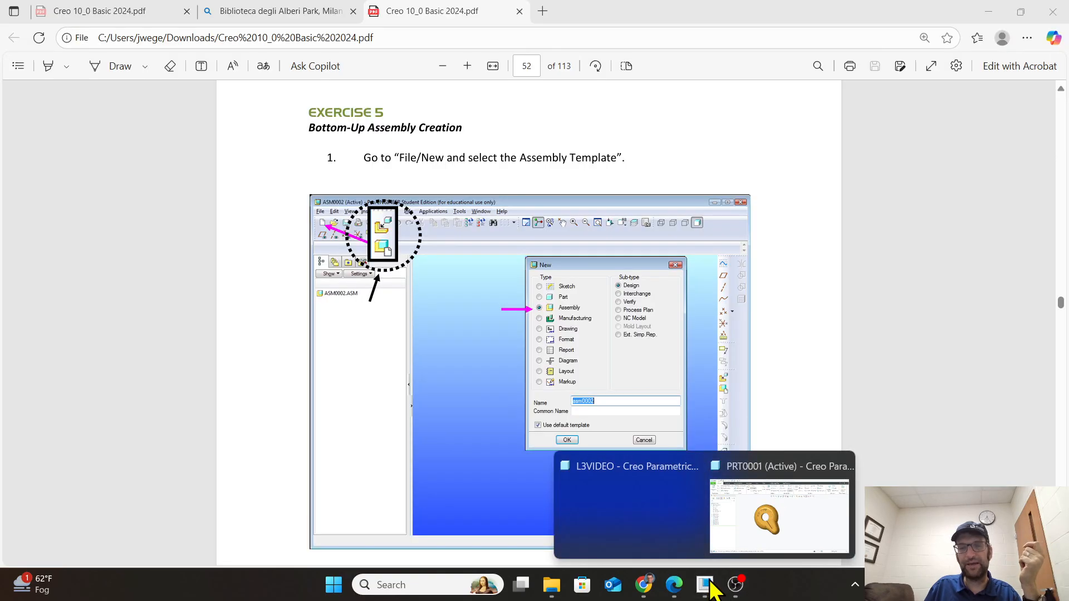
pyautogui.click(757, 470)
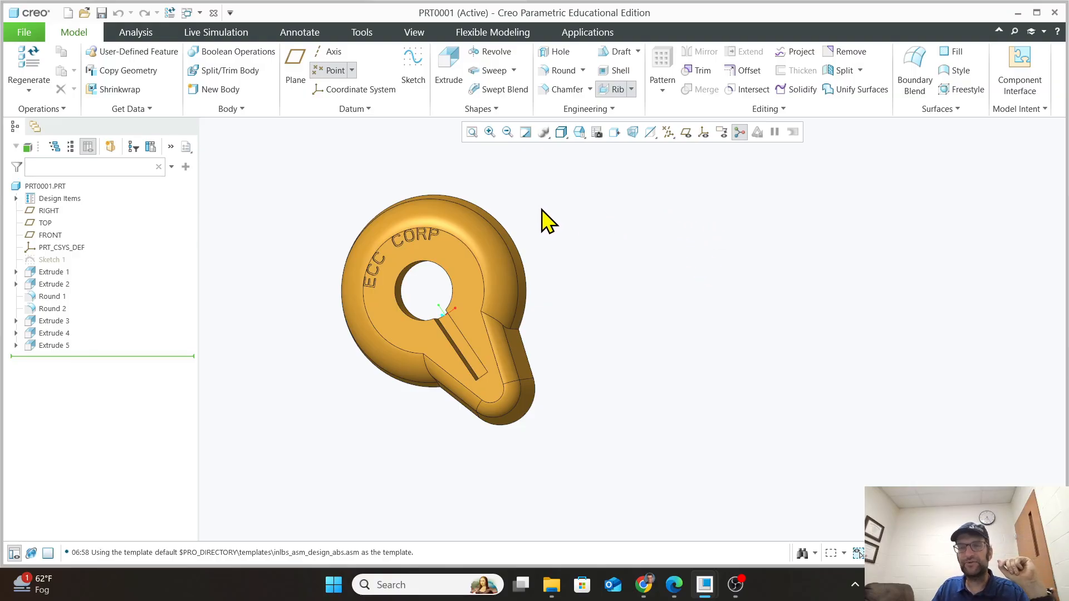
pyautogui.click(37, 32)
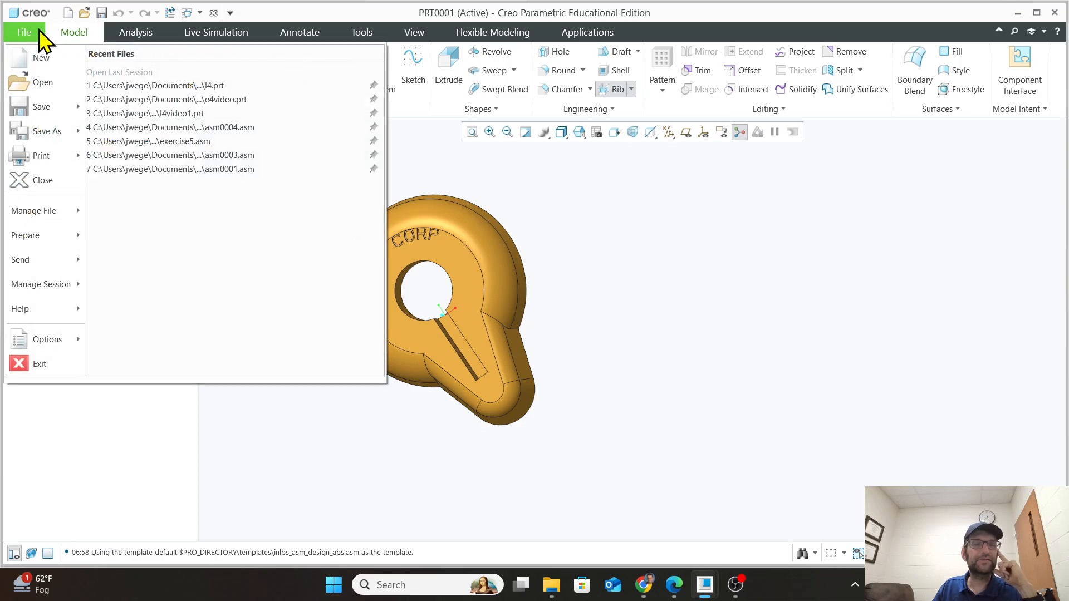
pyautogui.click(31, 58)
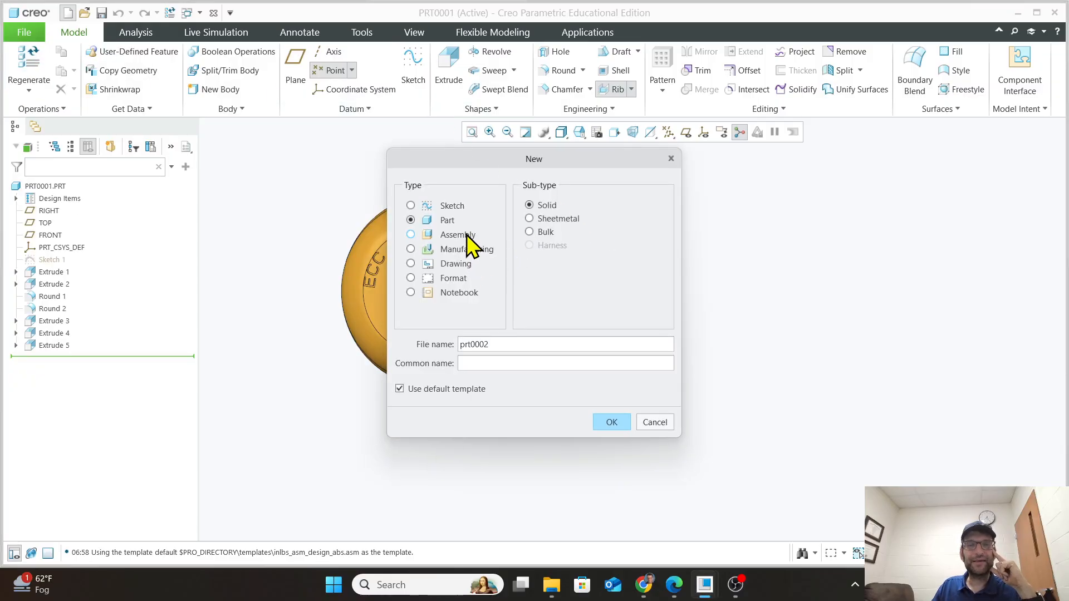
pyautogui.click(437, 235)
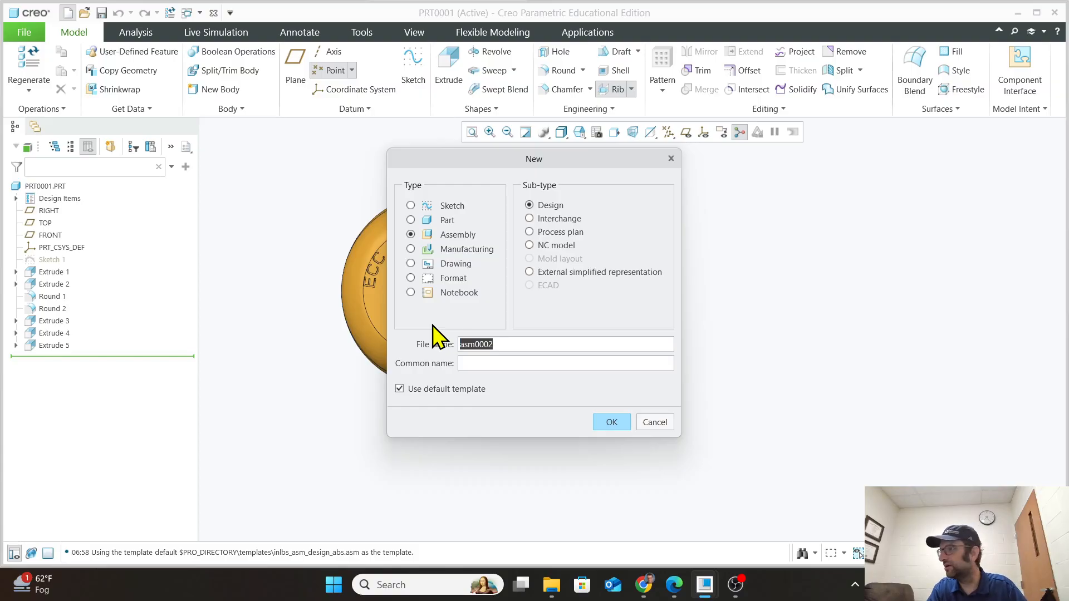
pyautogui.write('Exercise5Video')
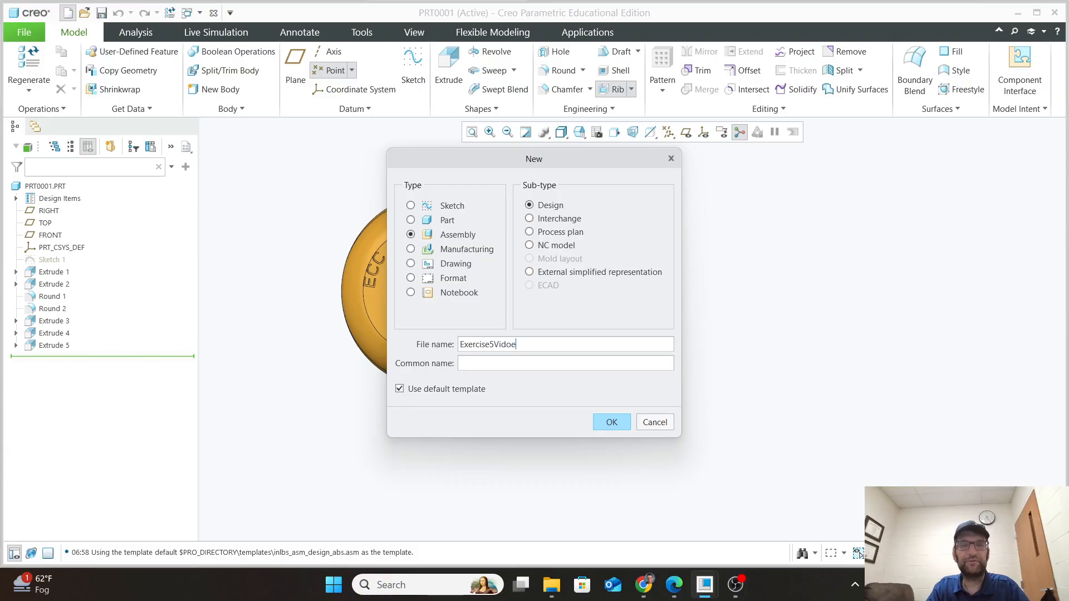
pyautogui.click(622, 423)
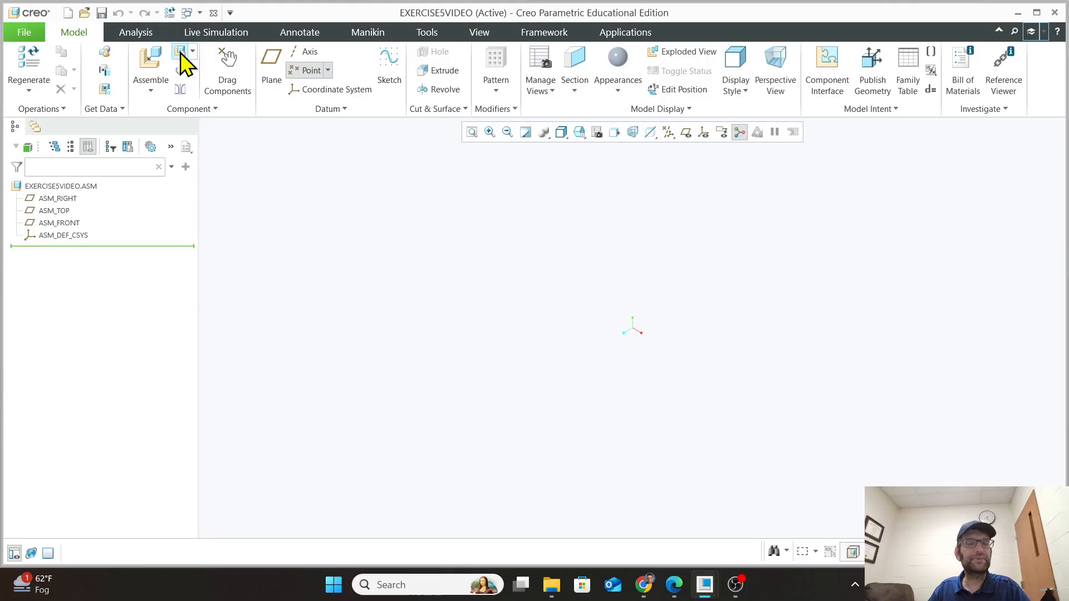
# Bring braket_pro.prt from the Exercise 5 folder into the assembly as its first component.
pyautogui.click(152, 64)
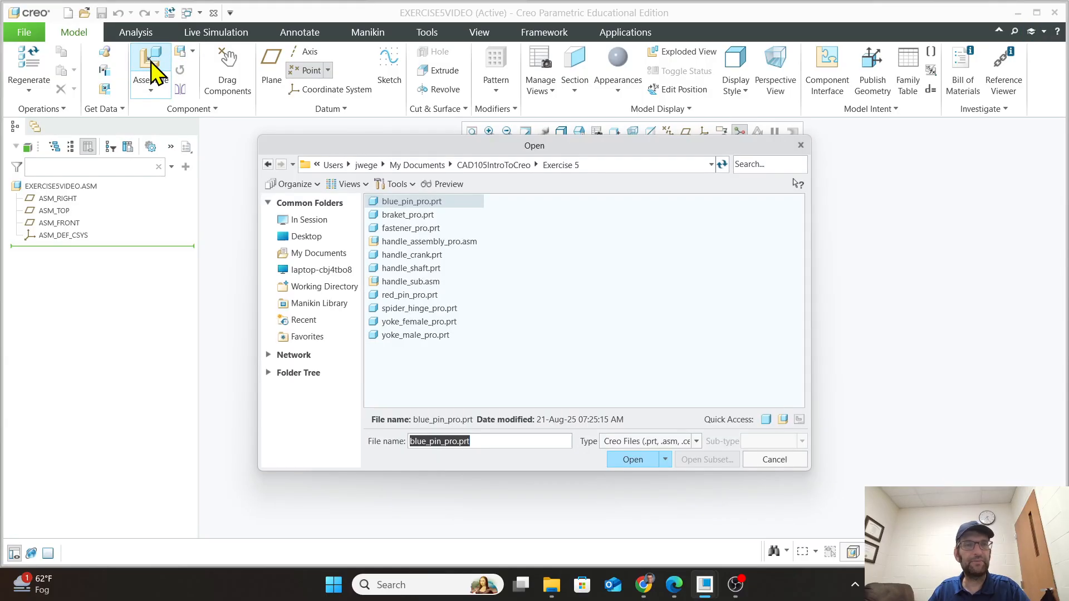
pyautogui.click(508, 166)
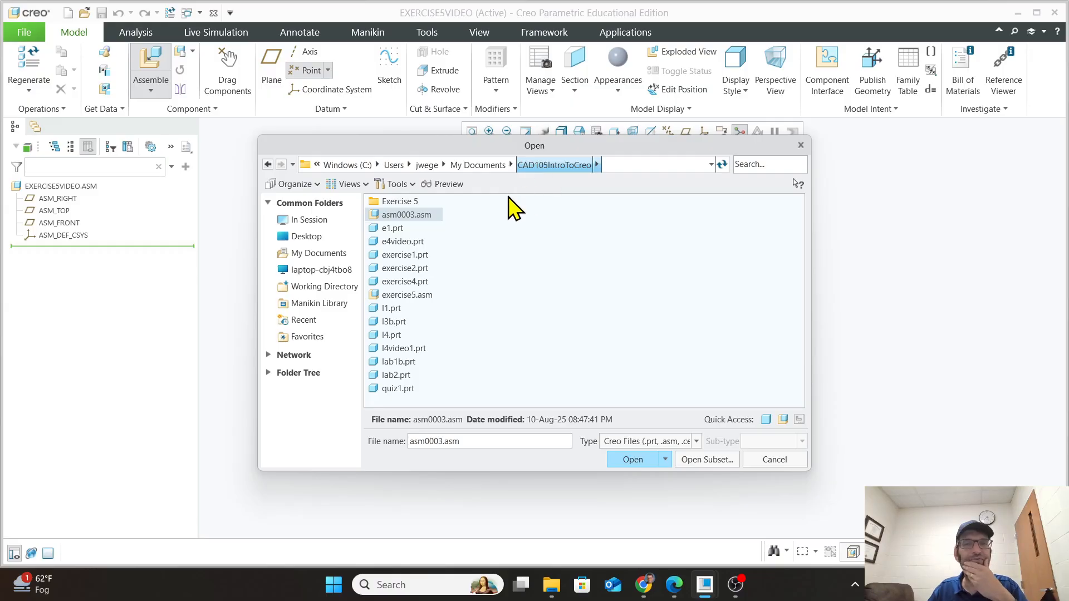
pyautogui.doubleClick(397, 201)
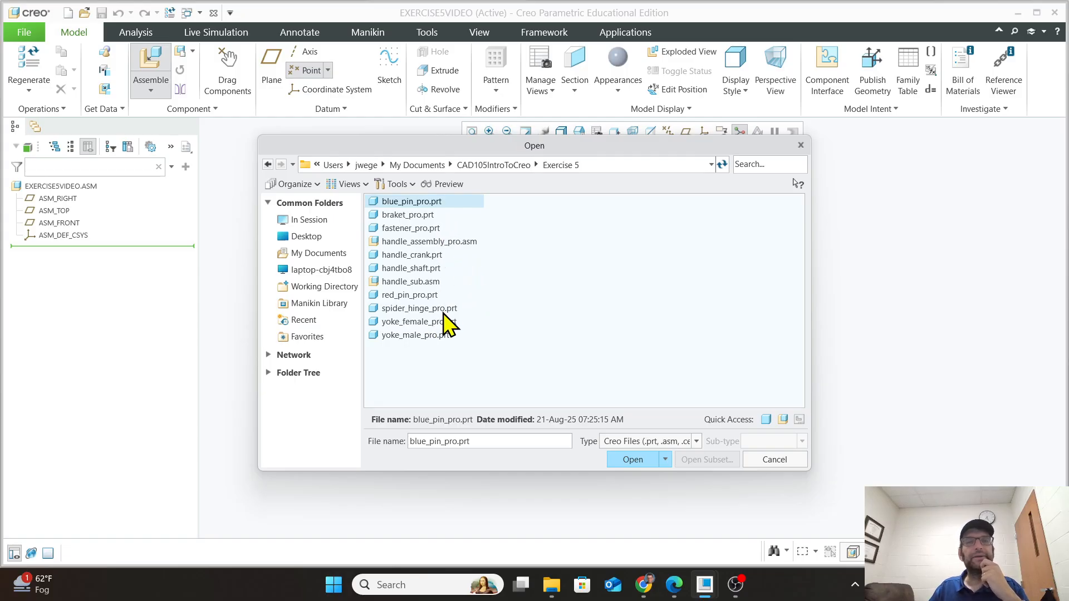
pyautogui.click(419, 217)
pyautogui.click(621, 466)
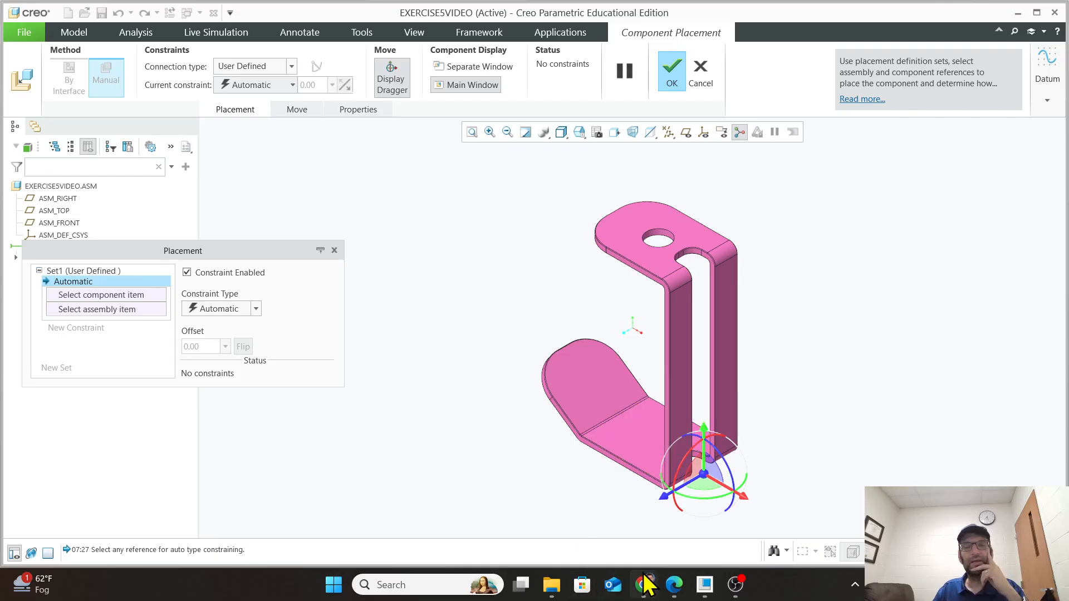
pyautogui.moveTo(646, 579)
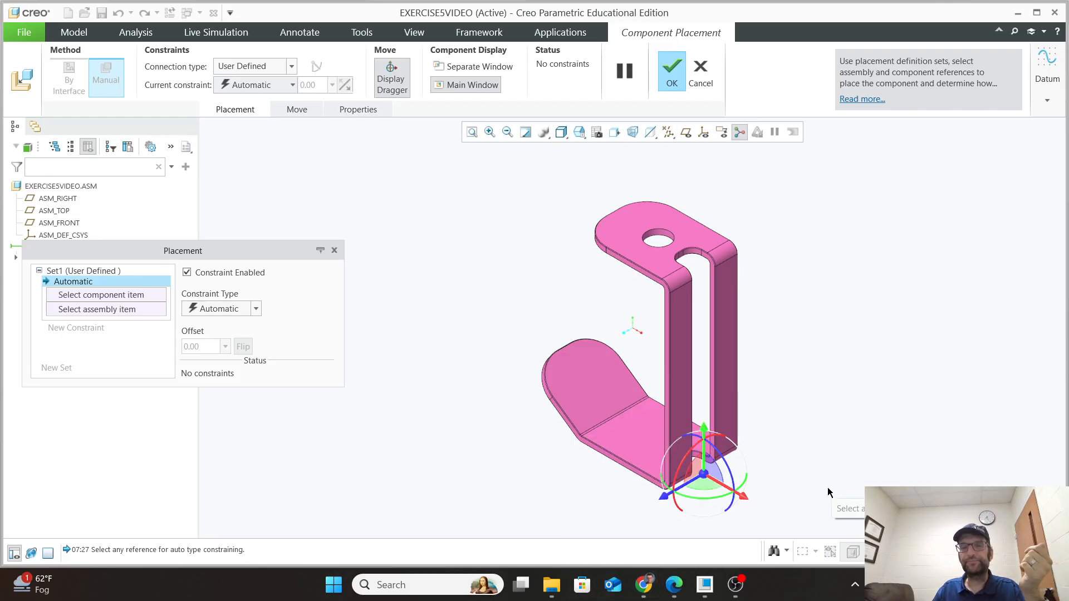
pyautogui.scroll(-3, 815, 492)
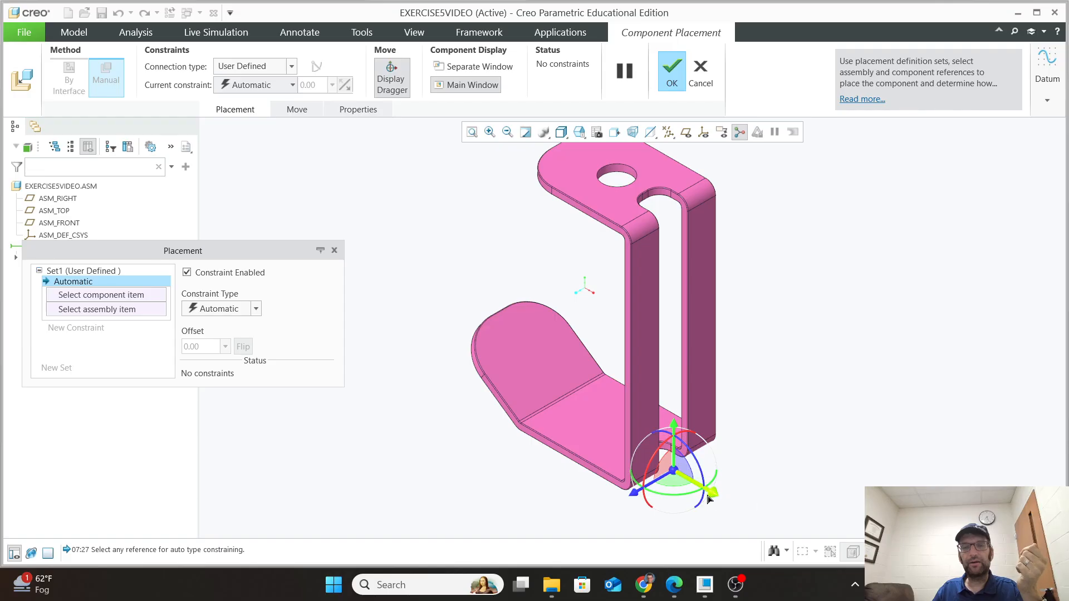
pyautogui.moveTo(714, 494)
pyautogui.mouseDown()
pyautogui.moveTo(723, 490)
pyautogui.moveTo(700, 471)
pyautogui.moveTo(727, 483)
pyautogui.mouseUp()
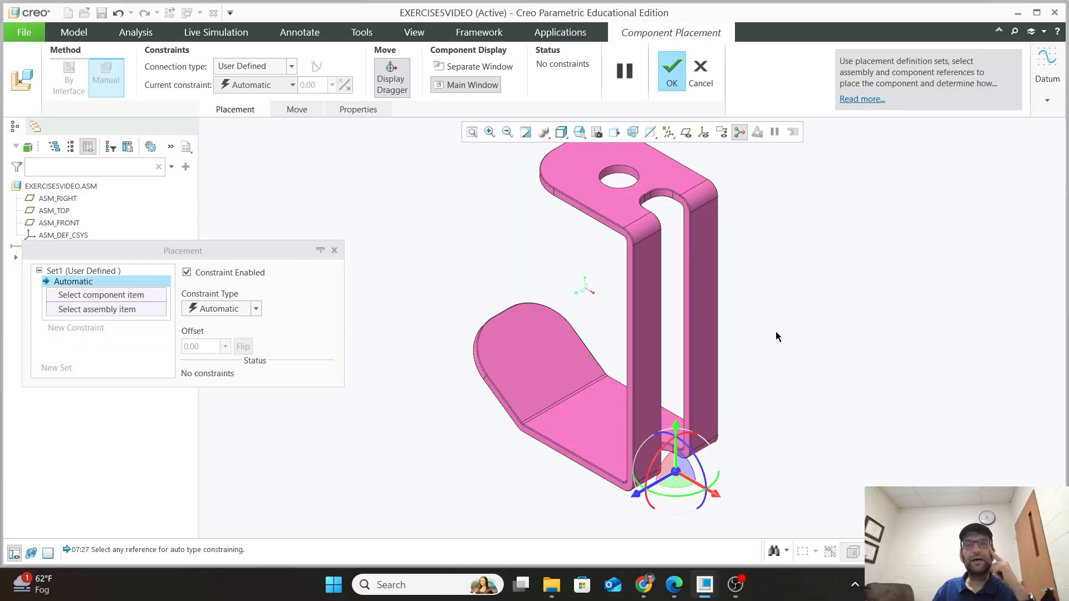
# Turn on coordinate system display, constrain the bracket with the Default constraint type and accept its placement.
pyautogui.click(703, 133)
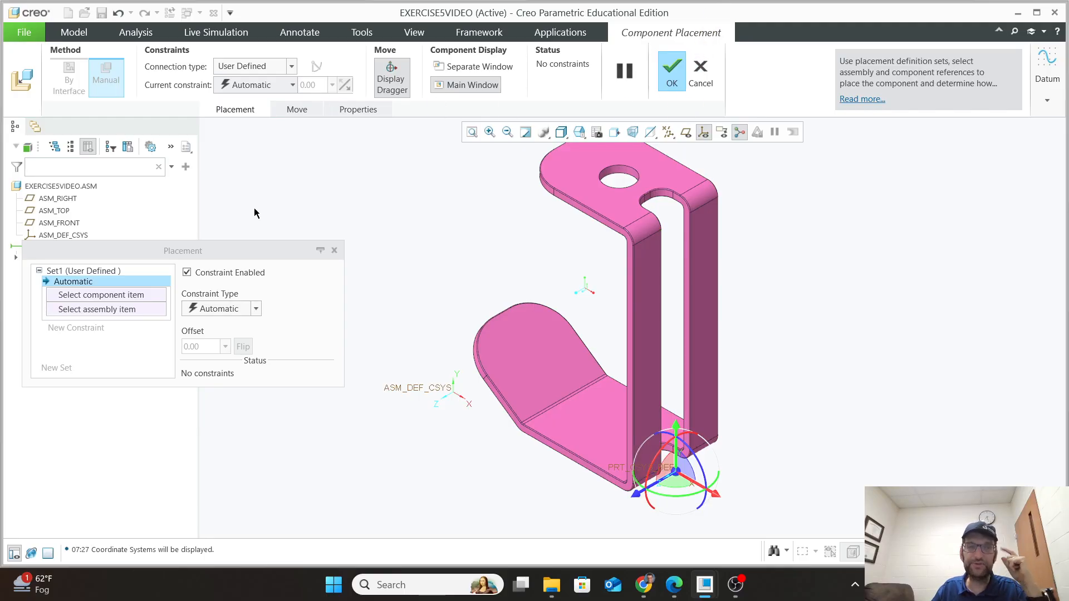
pyautogui.click(257, 309)
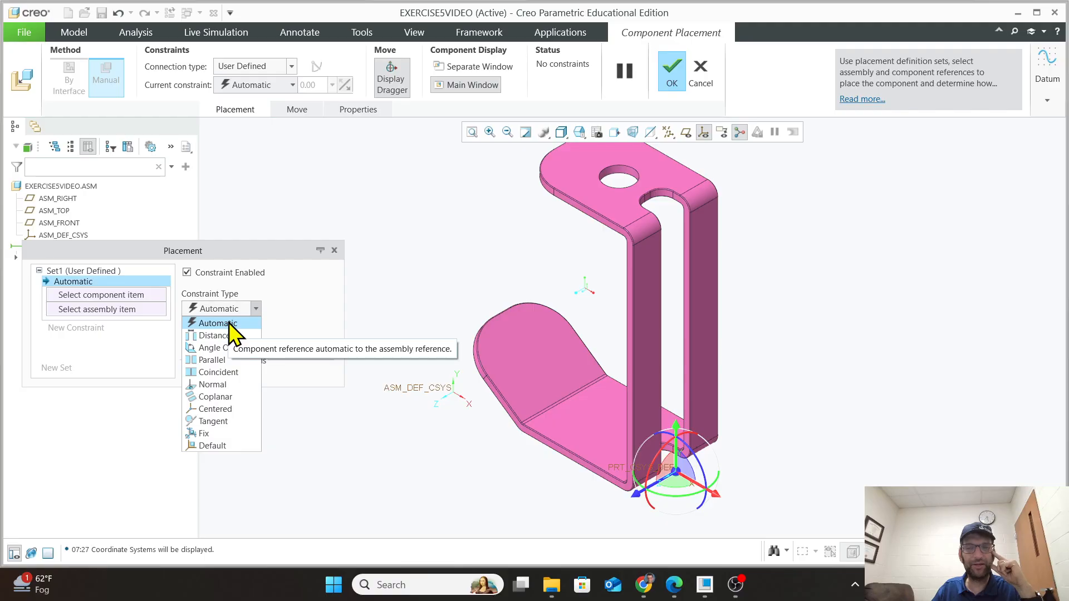
pyautogui.click(217, 446)
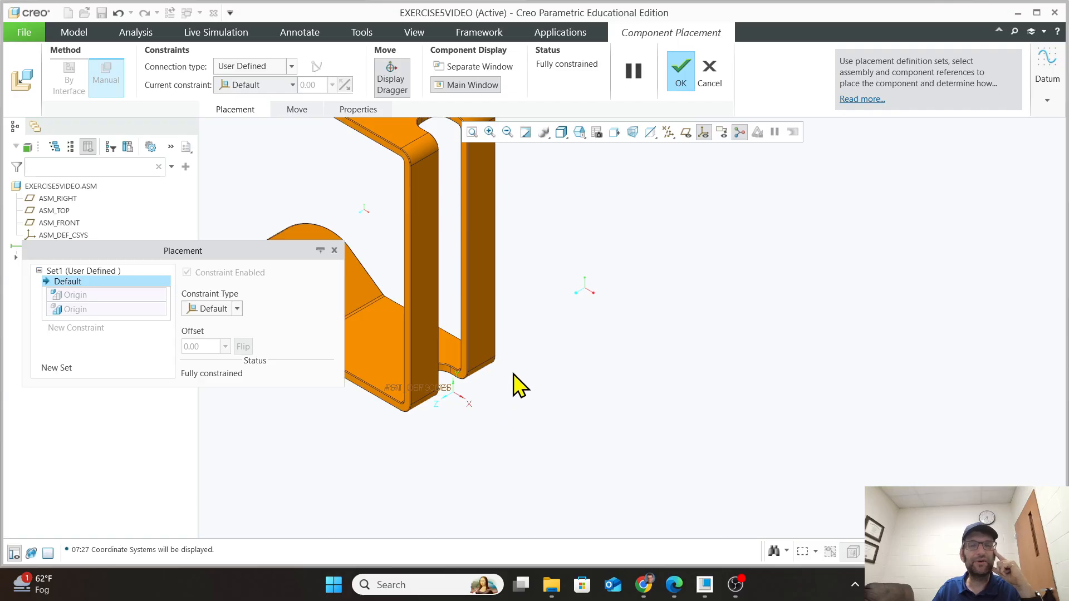
pyautogui.keyDown('shift'); pyautogui.moveTo(518, 375); pyautogui.dragTo(623, 375, button='middle'); pyautogui.keyUp('shift')
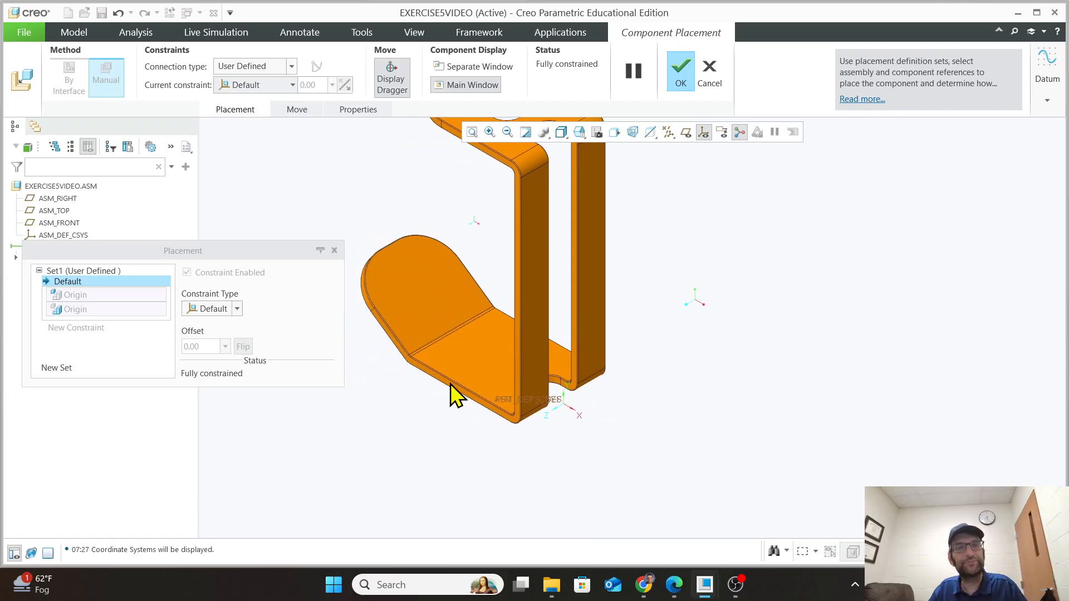
pyautogui.click(236, 309)
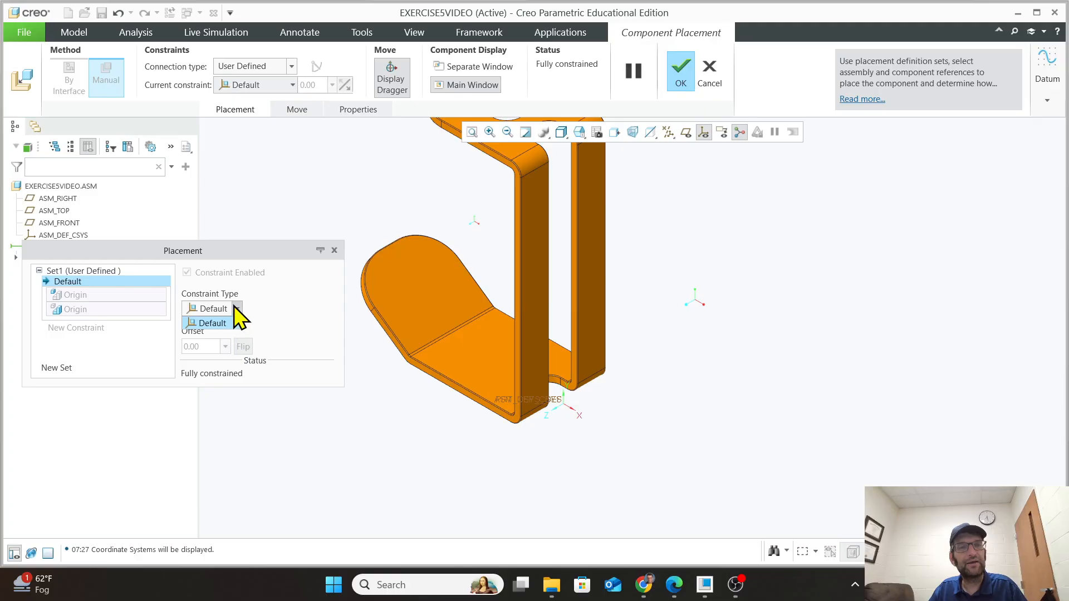
pyautogui.click(235, 310)
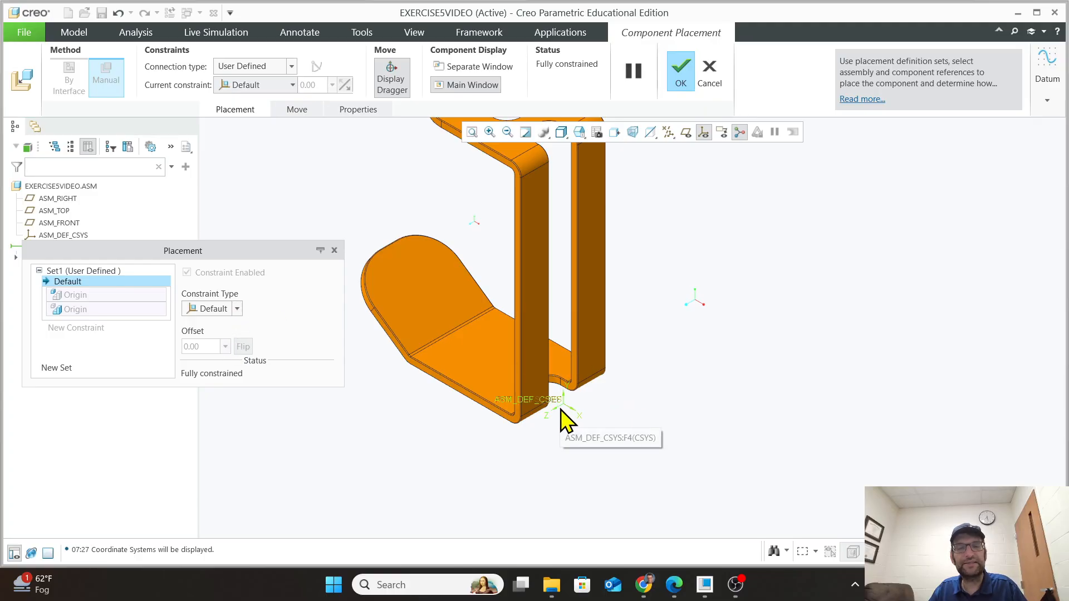
pyautogui.scroll(3, 568, 412)
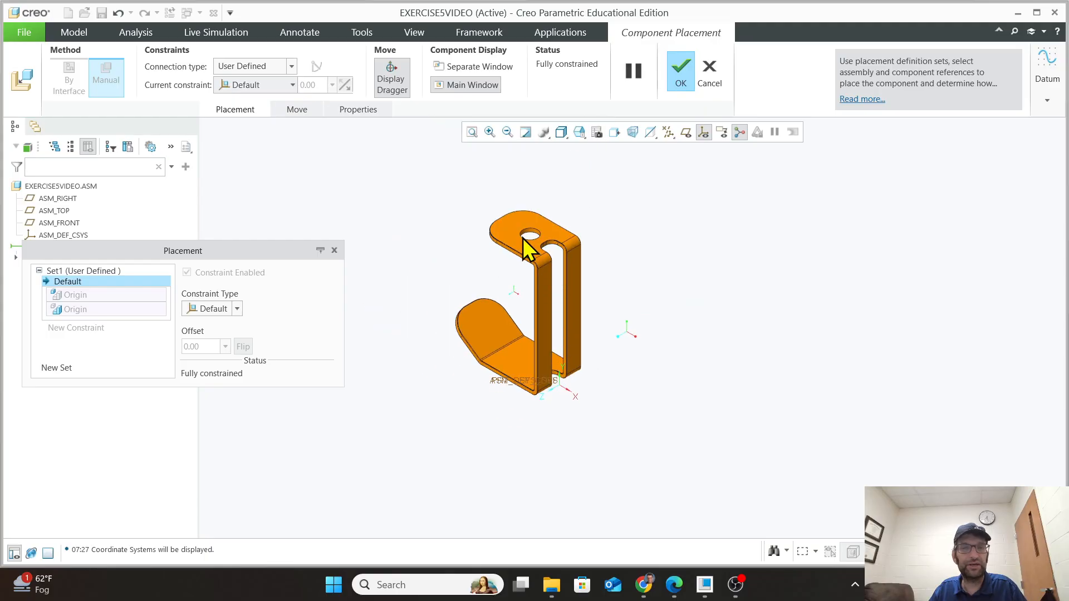
pyautogui.scroll(-2, 526, 249)
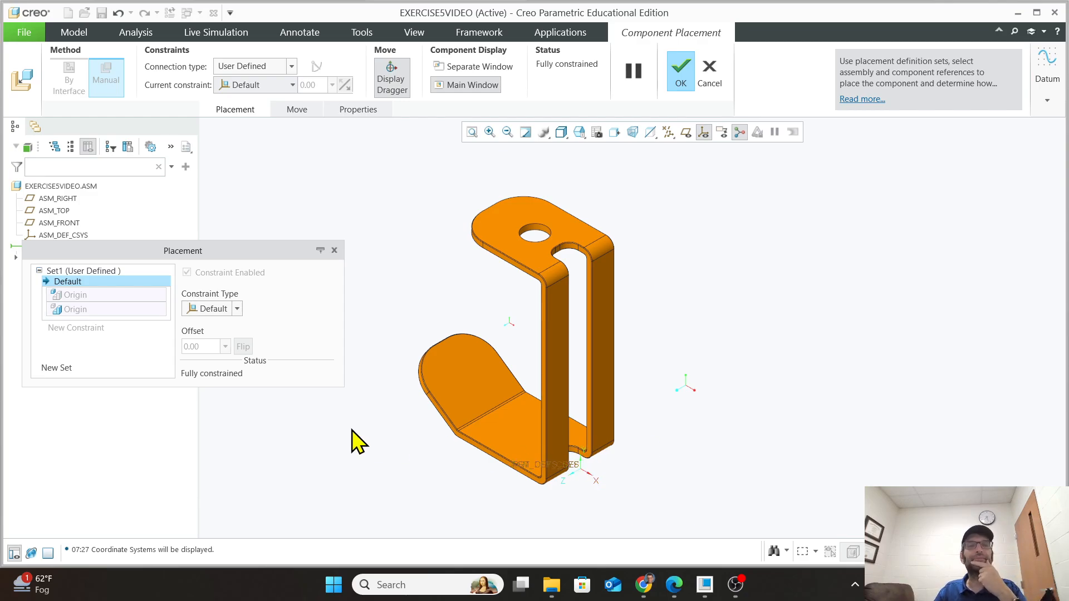
pyautogui.click(681, 72)
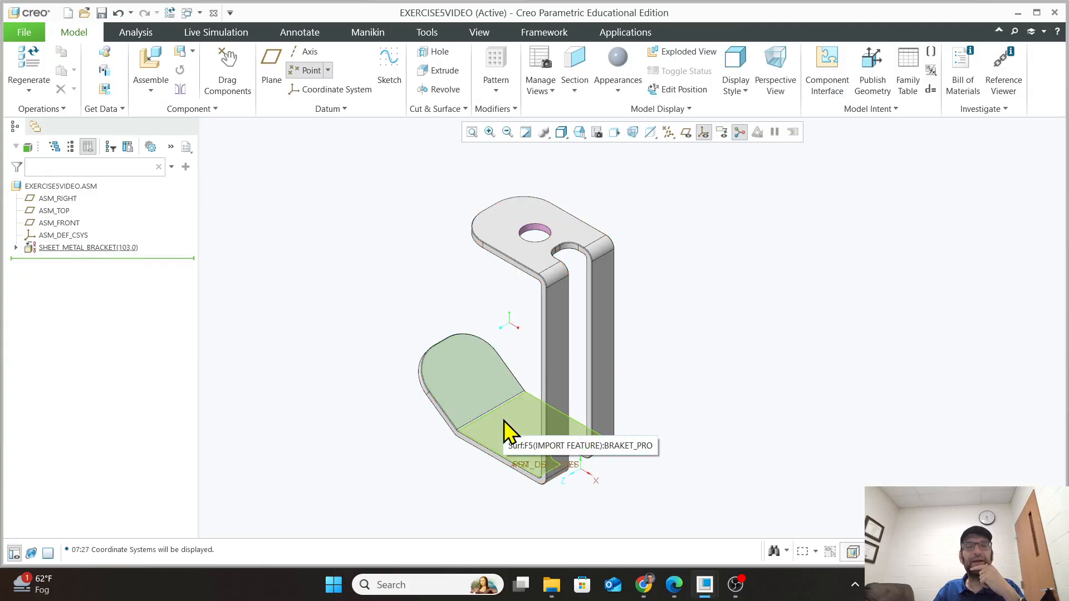
# Add yoke_male_pro.prt from the Exercise 5 folder to the assembly and move it clear of the bracket, beside the angled flange.
pyautogui.click(158, 90)
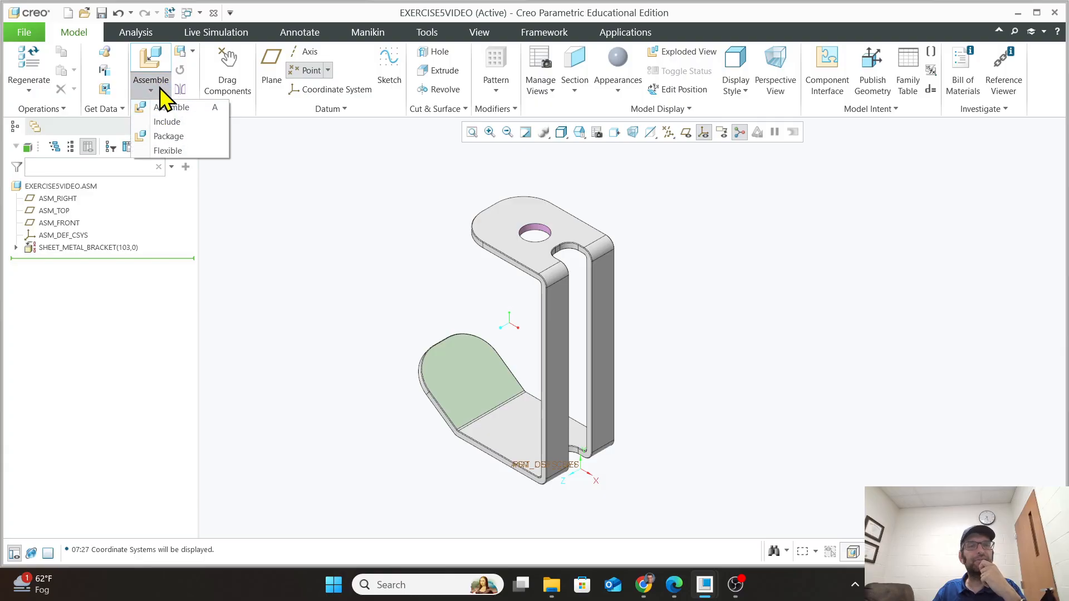
pyautogui.click(170, 107)
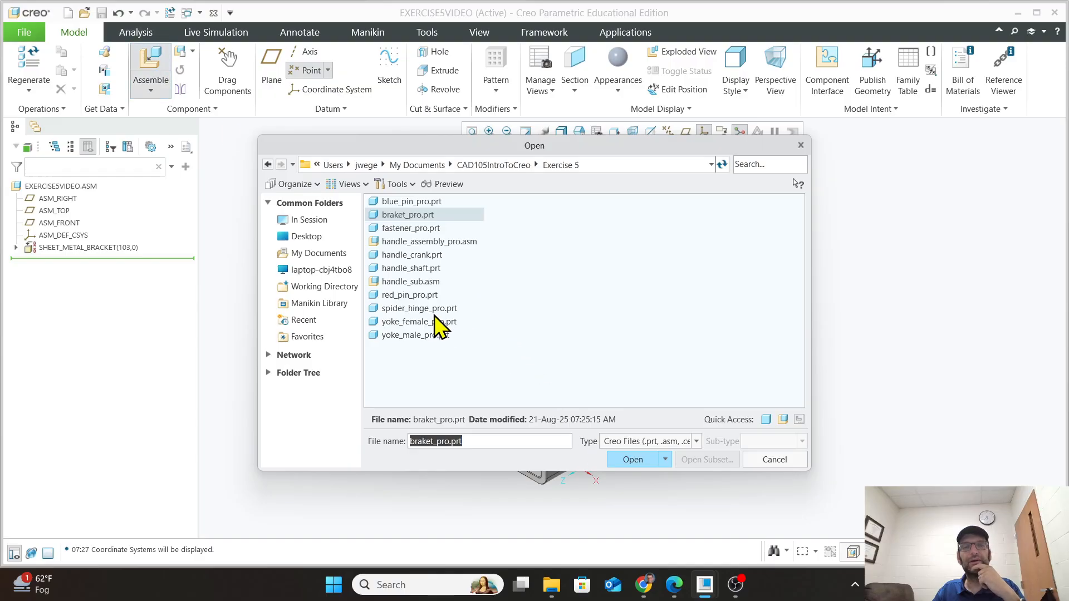
pyautogui.click(419, 337)
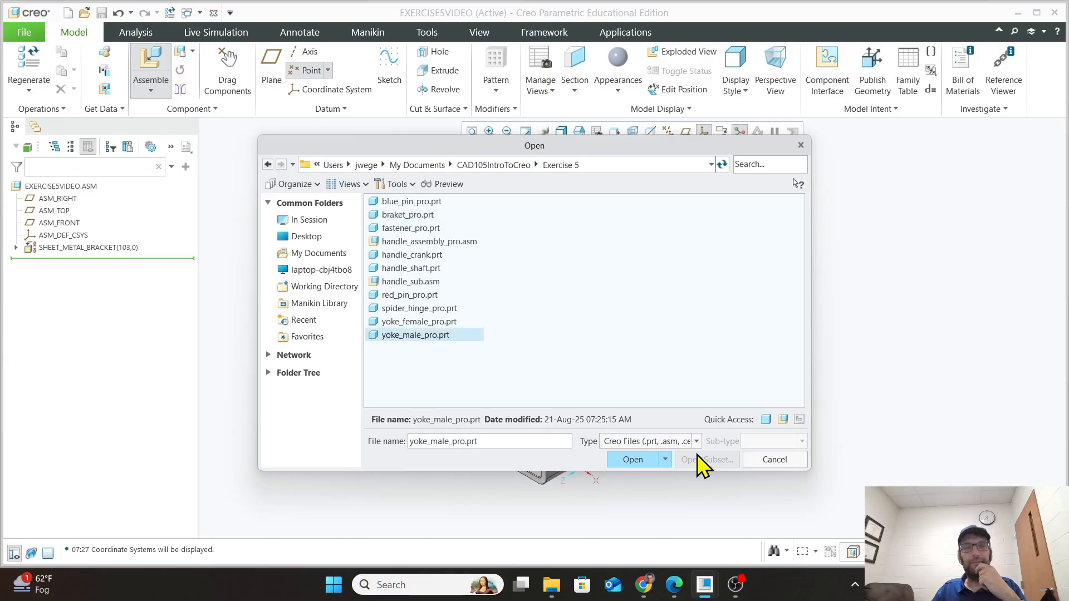
pyautogui.click(643, 461)
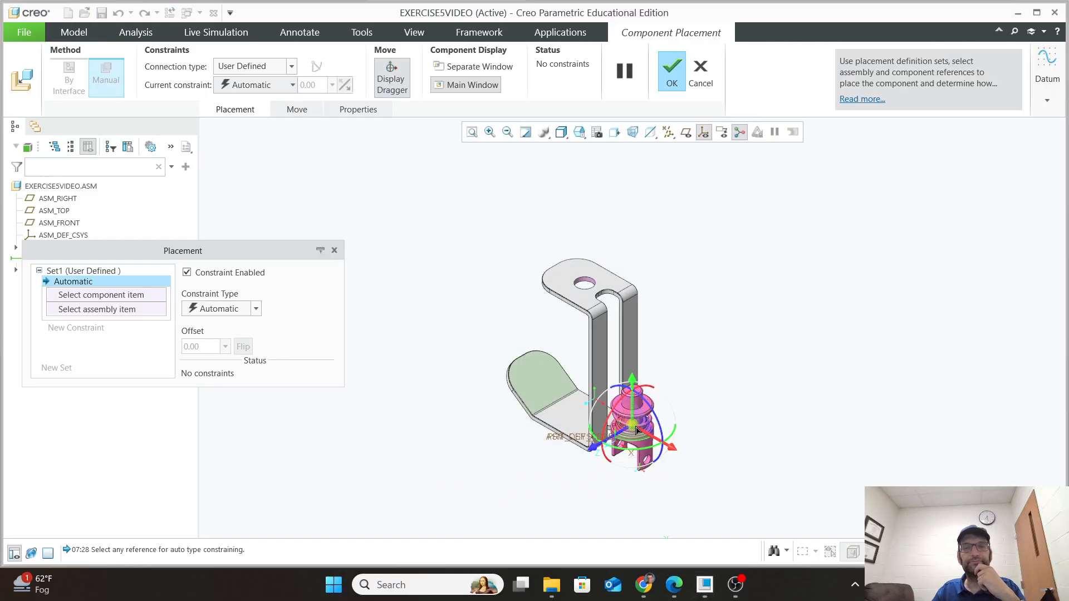
pyautogui.moveTo(636, 431); pyautogui.dragTo(407, 373)
pyautogui.scroll(2, 654, 536)
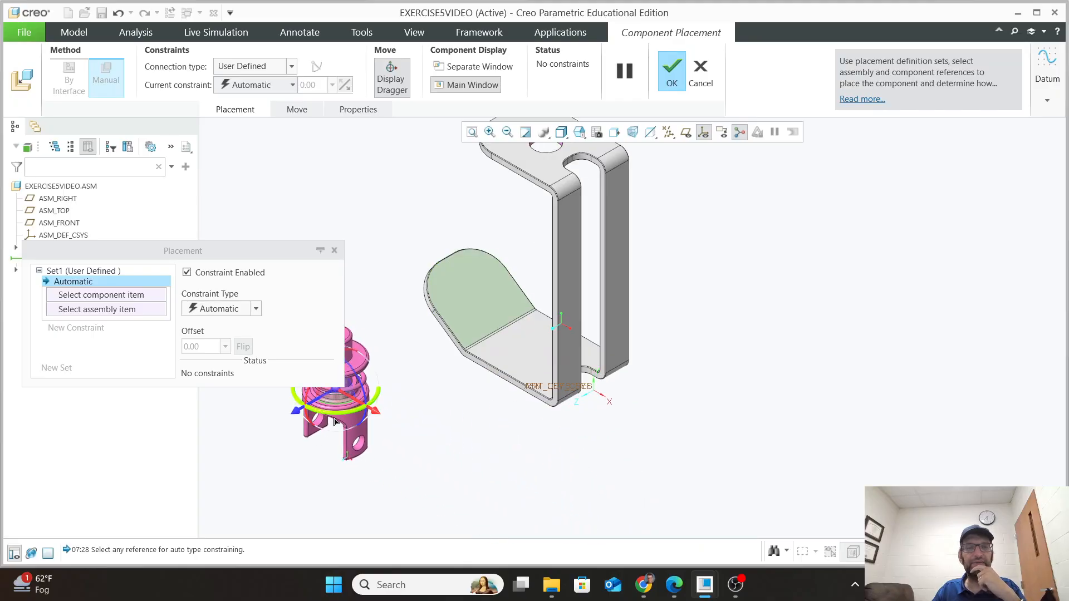
pyautogui.moveTo(297, 417); pyautogui.dragTo(364, 379)
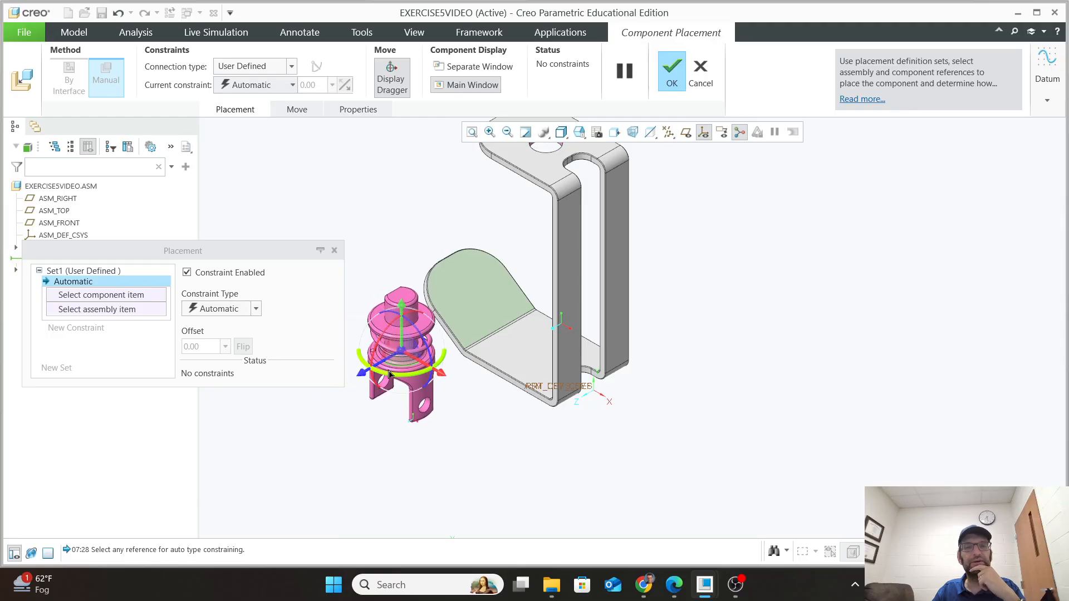
pyautogui.moveTo(419, 339); pyautogui.dragTo(412, 338)
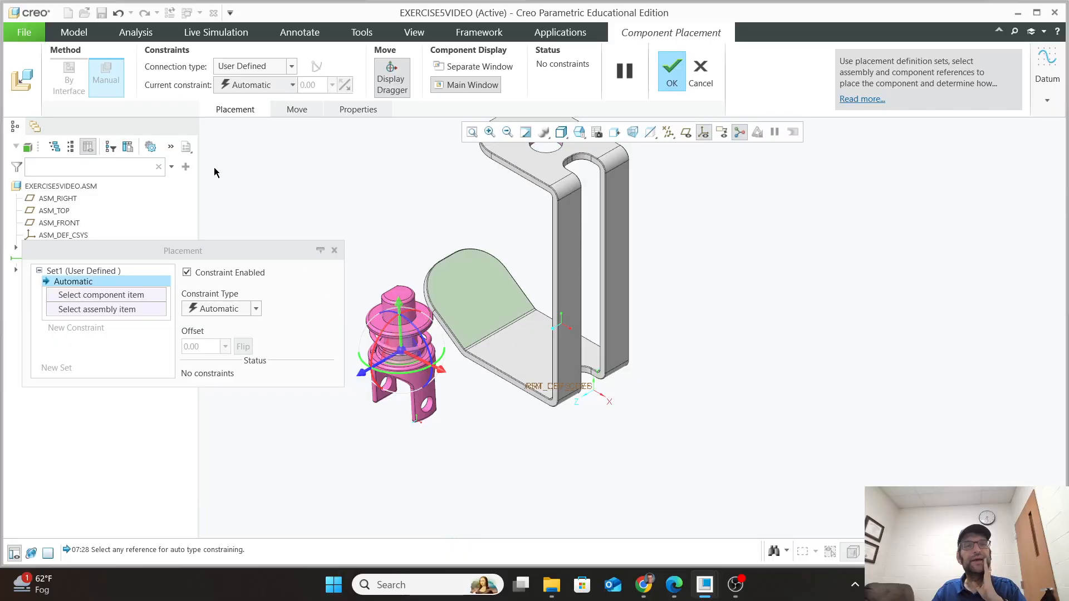
pyautogui.click(256, 308)
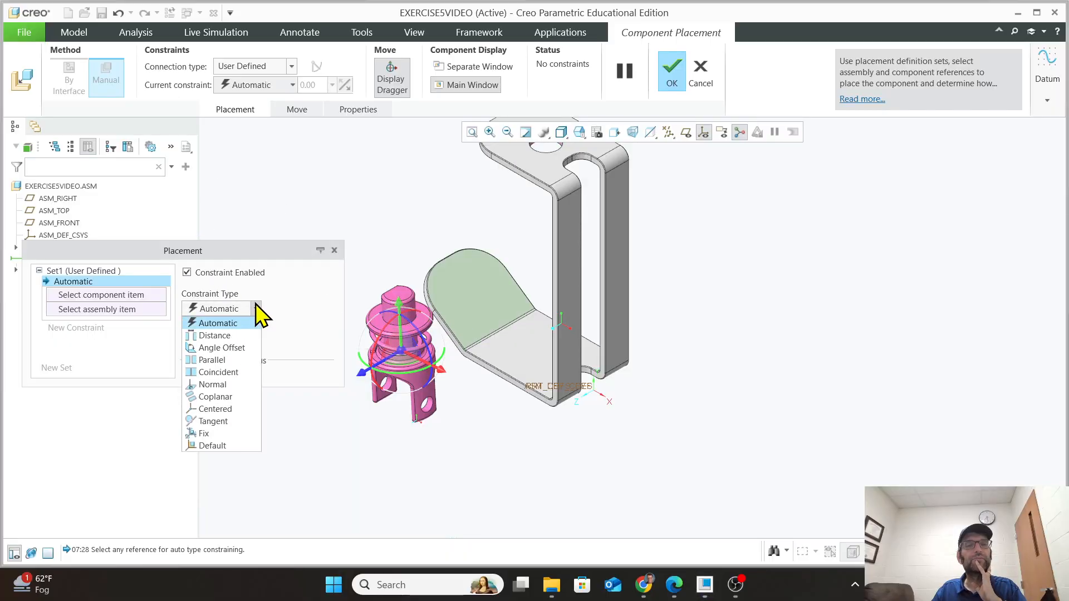
pyautogui.click(256, 309)
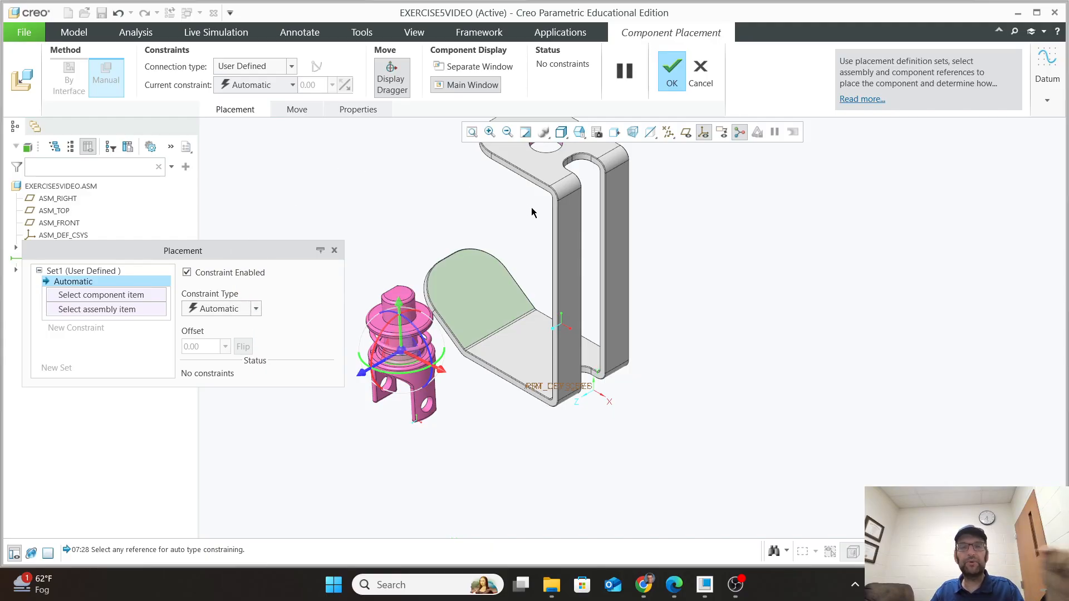
pyautogui.scroll(2, 496, 195)
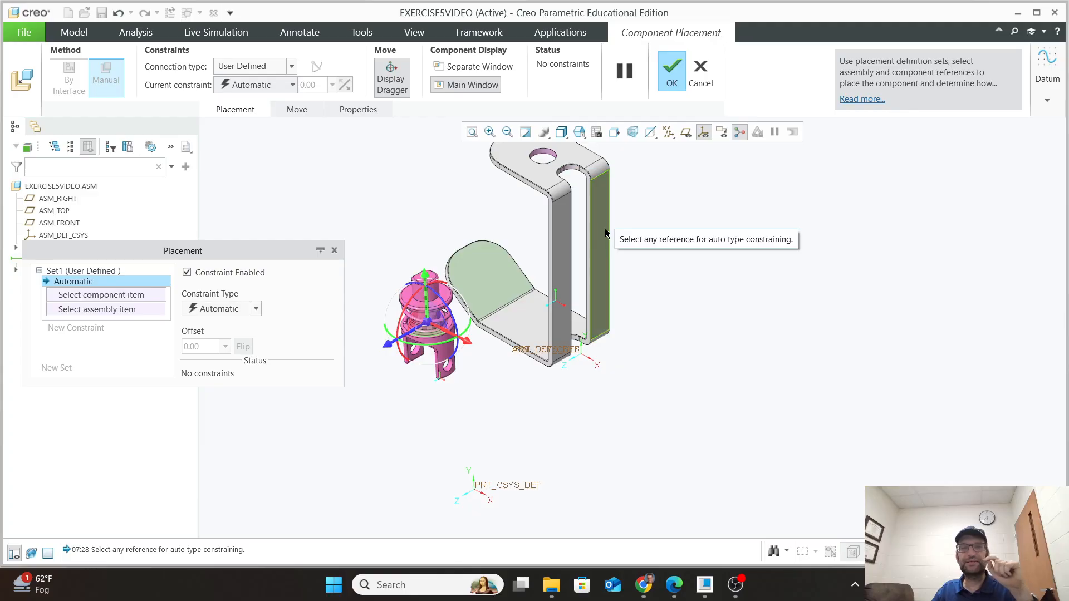
pyautogui.keyDown('shift'); pyautogui.moveTo(601, 247); pyautogui.dragTo(602, 343, button='middle'); pyautogui.keyUp('shift')
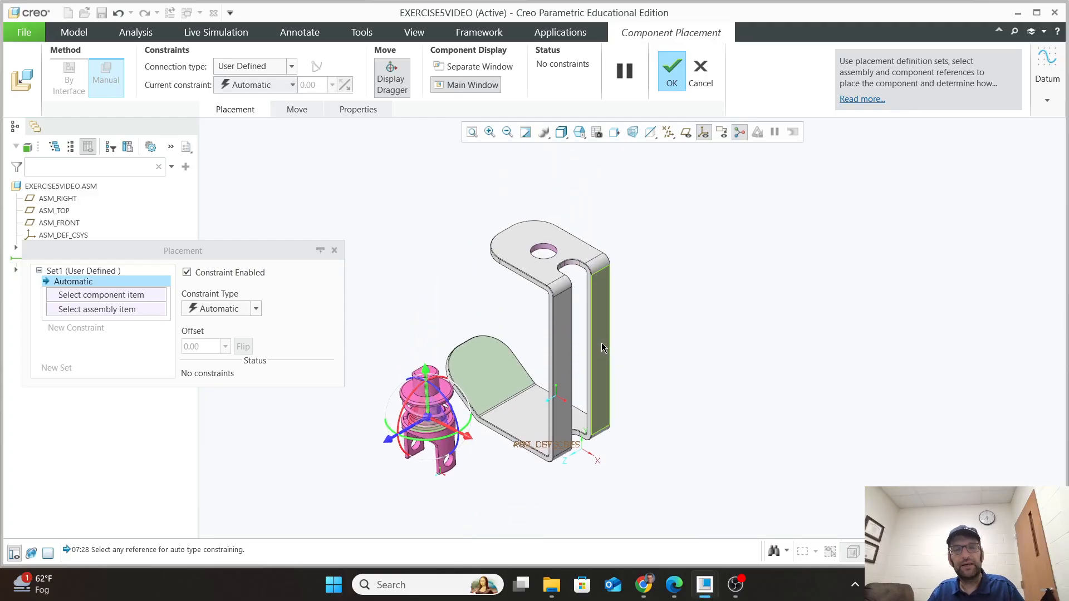
# Shift the male yoke slightly along its dragger axes, keeping it clear of the bracket beside the angled flange.
pyautogui.scroll(-1, 550, 237)
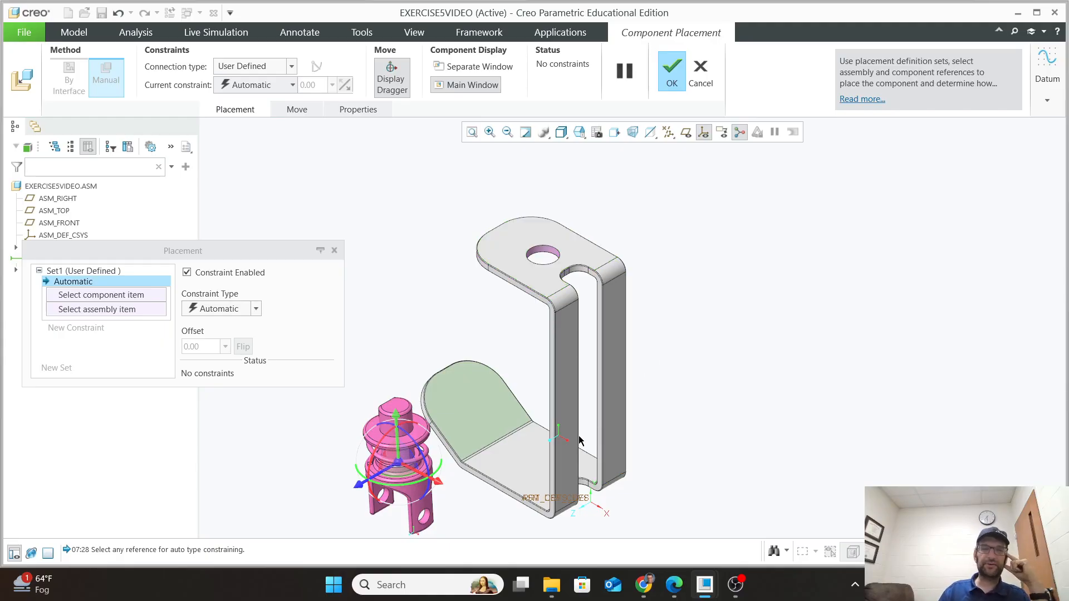
pyautogui.scroll(-3, 396, 474)
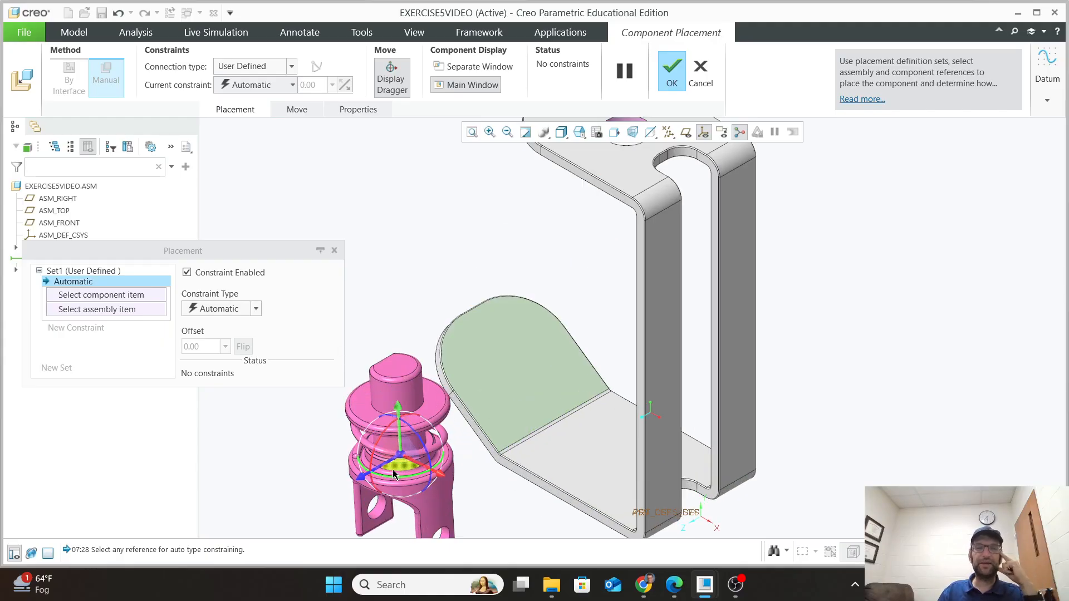
pyautogui.scroll(-4, 390, 487)
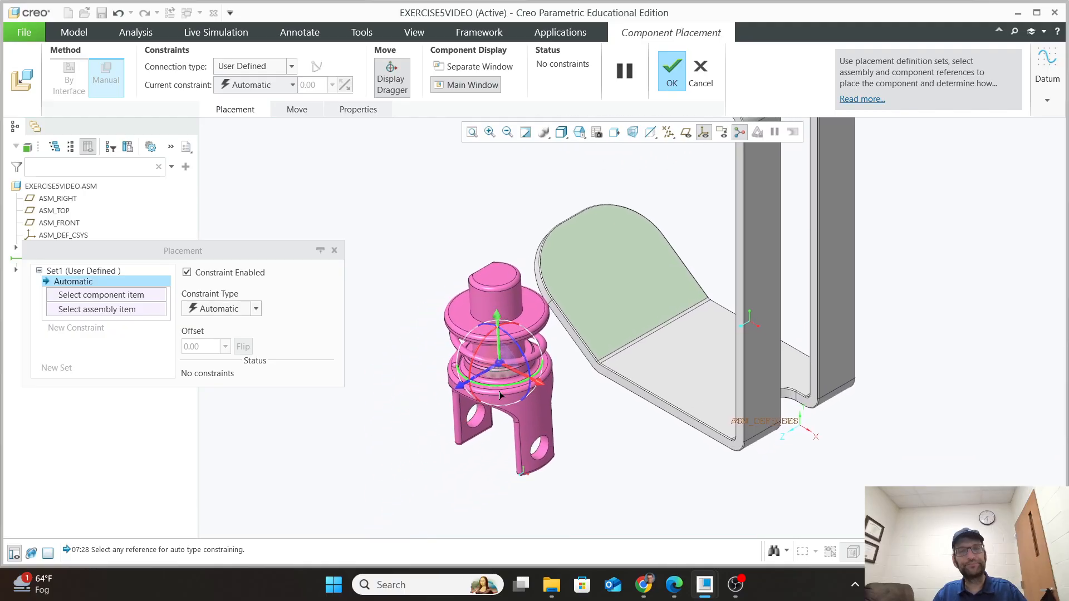
pyautogui.moveTo(530, 392); pyautogui.dragTo(544, 366)
pyautogui.moveTo(447, 396)
pyautogui.mouseDown()
pyautogui.moveTo(379, 434)
pyautogui.moveTo(434, 396)
pyautogui.mouseUp()
pyautogui.moveTo(480, 333)
pyautogui.mouseDown()
pyautogui.moveTo(480, 287)
pyautogui.moveTo(480, 320)
pyautogui.mouseUp()
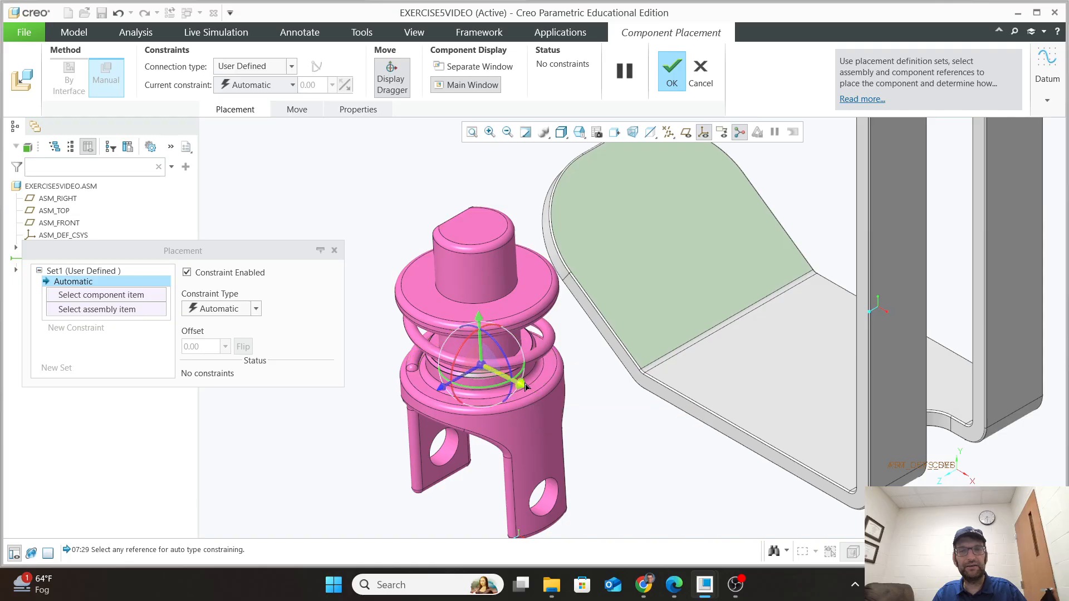
pyautogui.moveTo(530, 395); pyautogui.dragTo(433, 373)
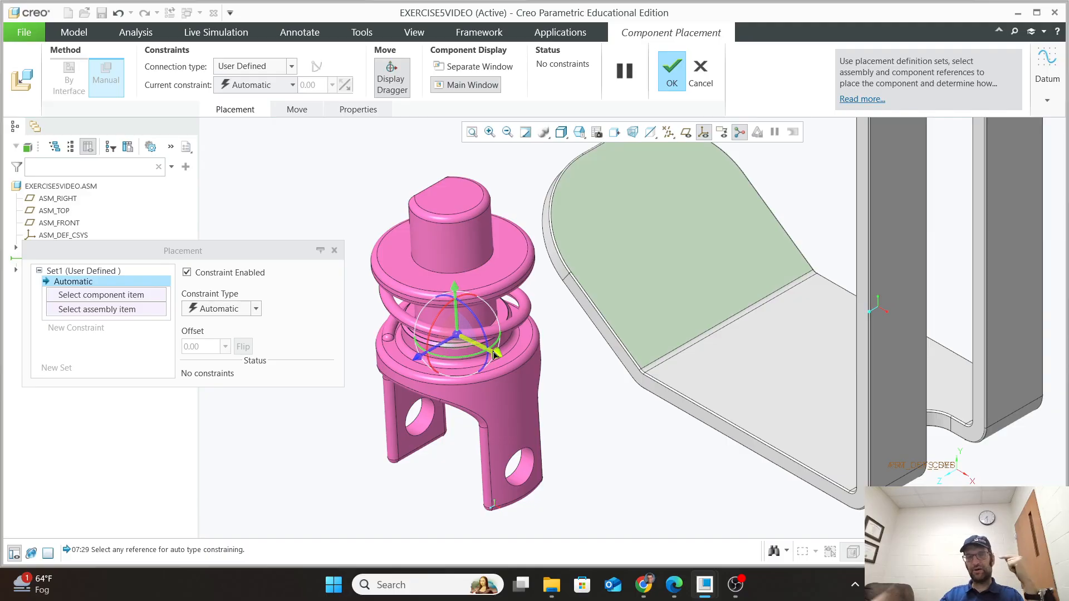
# Examine the component's Move options, including the available motion types and the choice between view plane and Motion Reference.
pyautogui.scroll(3, 709, 268)
pyautogui.scroll(2, 834, 188)
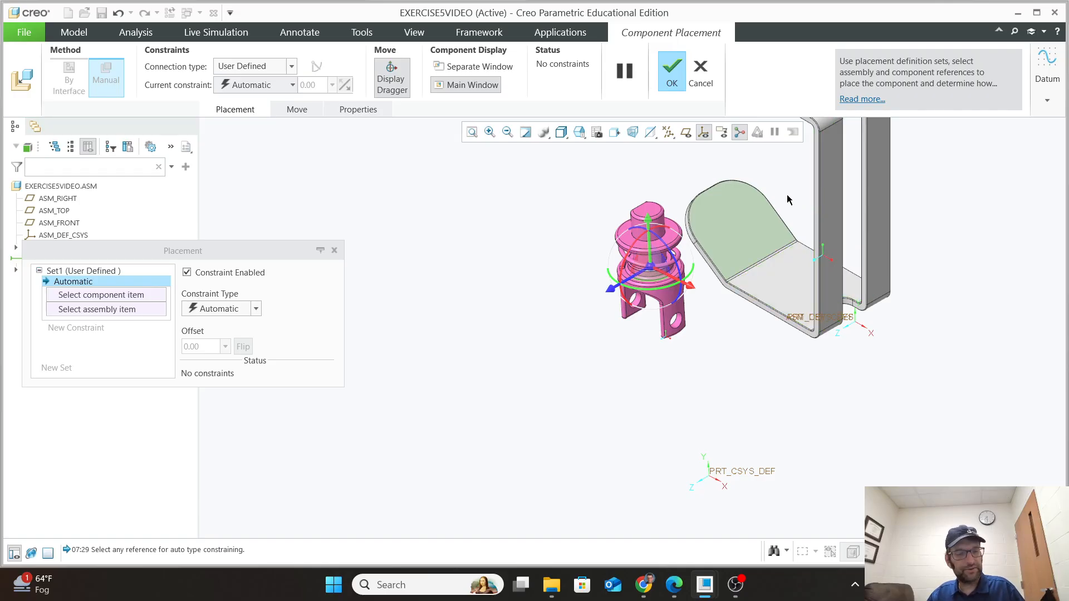
pyautogui.keyDown('shift'); pyautogui.moveTo(793, 157); pyautogui.dragTo(669, 357, button='middle'); pyautogui.keyUp('shift')
pyautogui.scroll(-3, 682, 301)
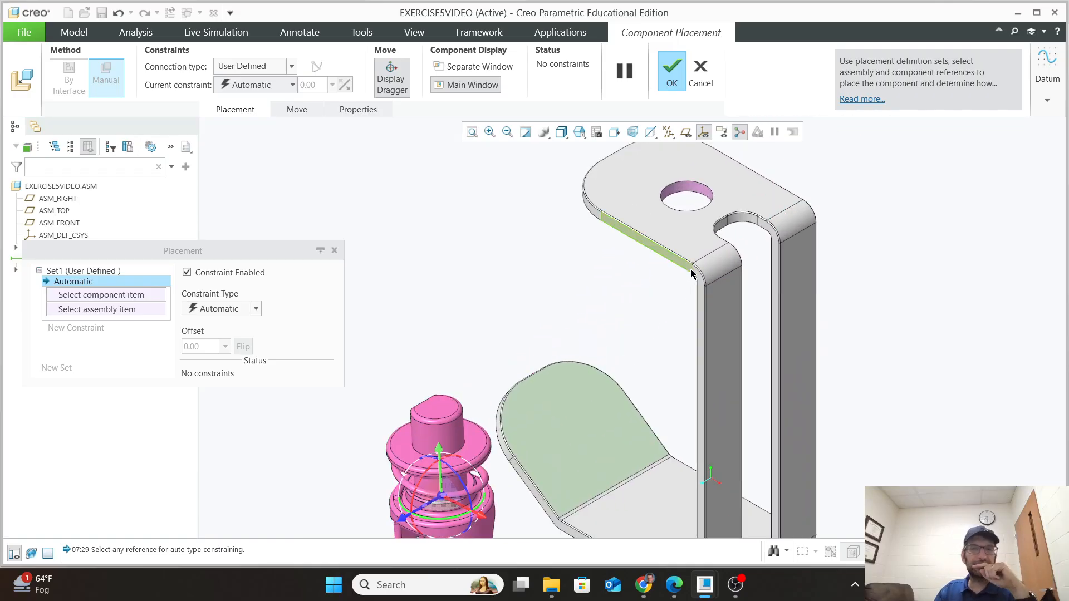
pyautogui.scroll(2, 656, 282)
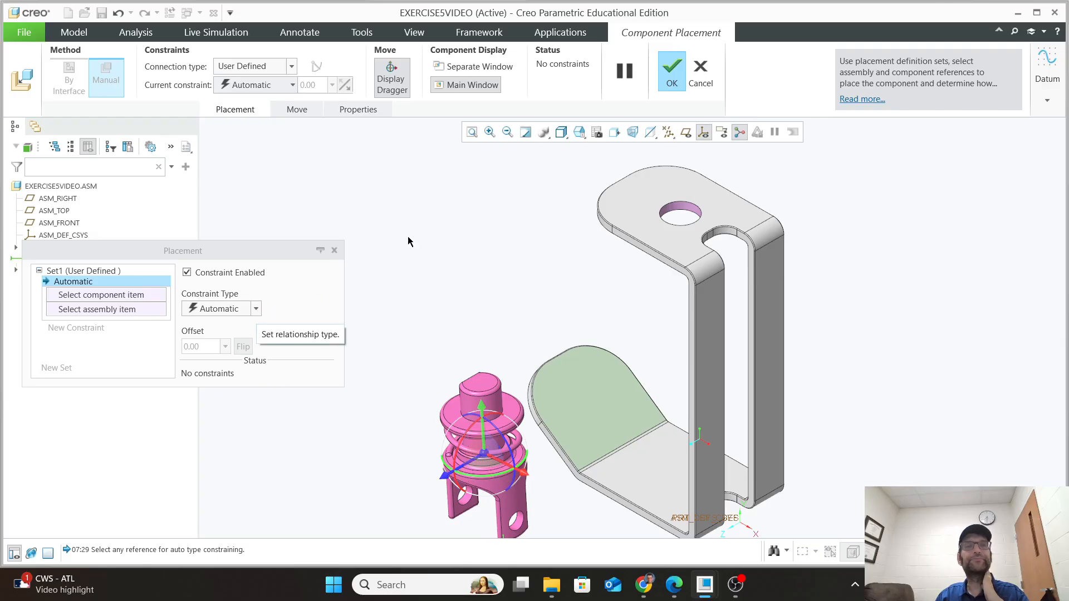
pyautogui.click(303, 111)
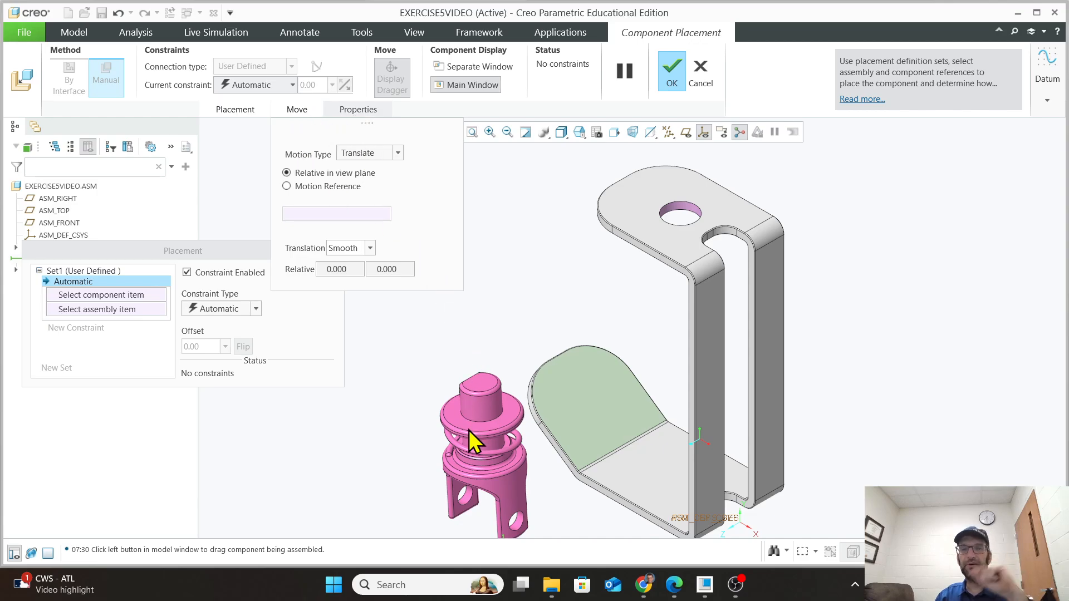
pyautogui.click(398, 153)
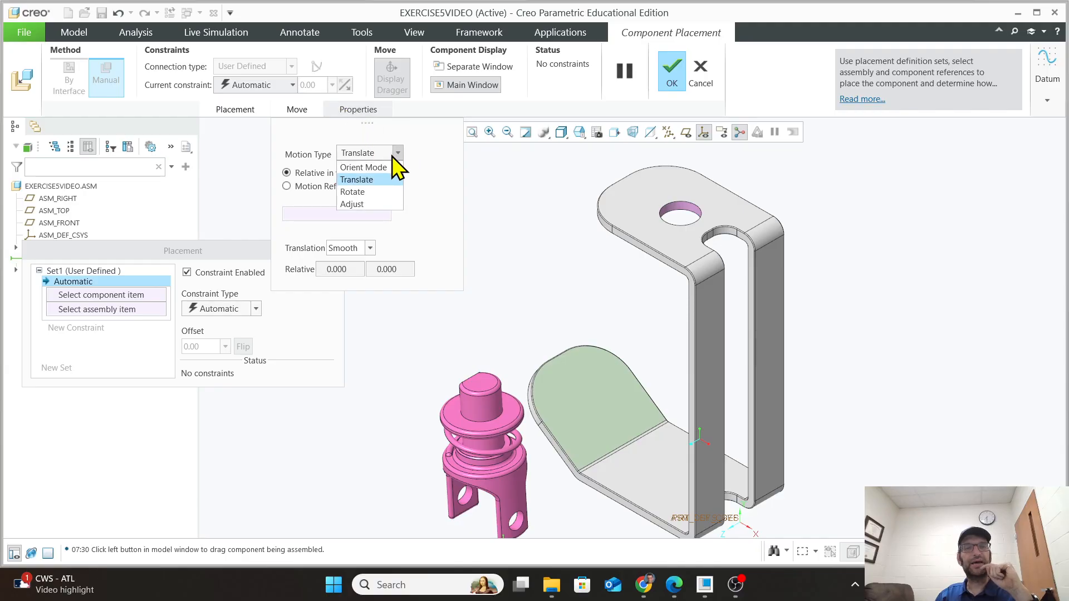
pyautogui.click(452, 182)
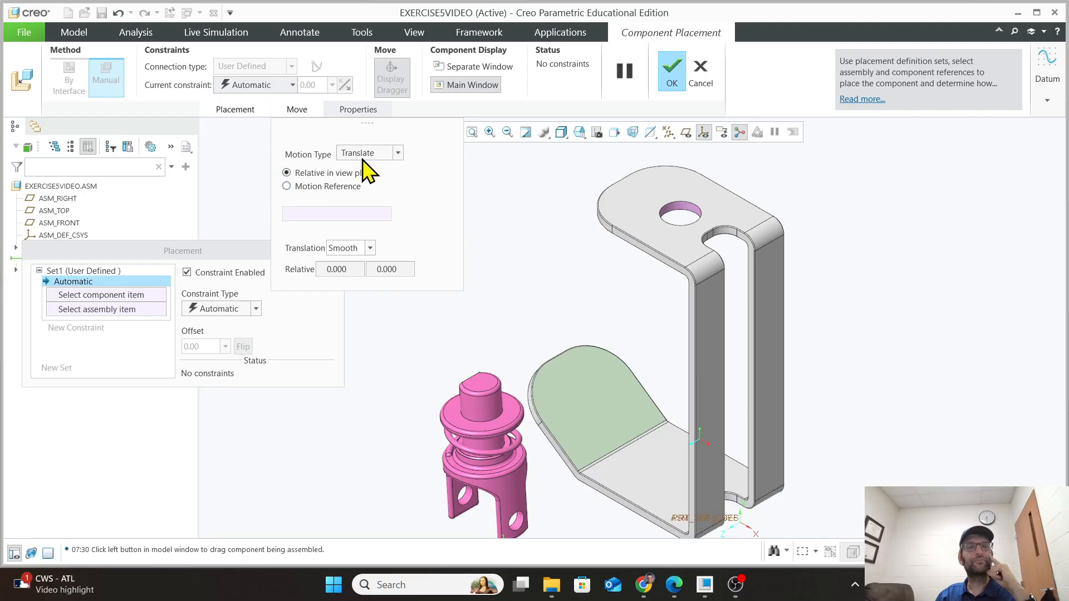
pyautogui.click(328, 187)
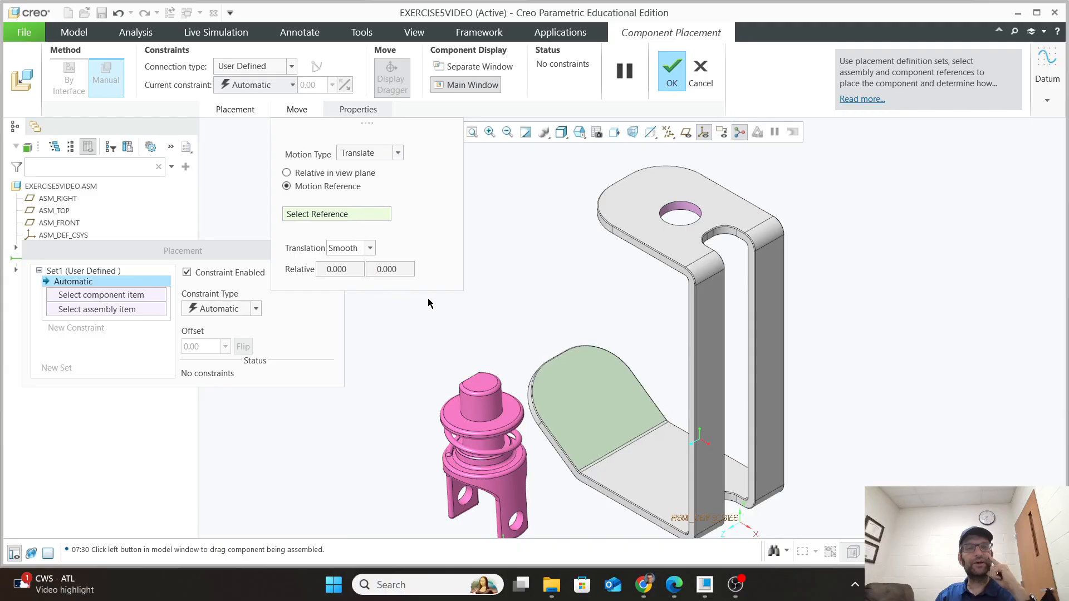
pyautogui.scroll(2, 428, 299)
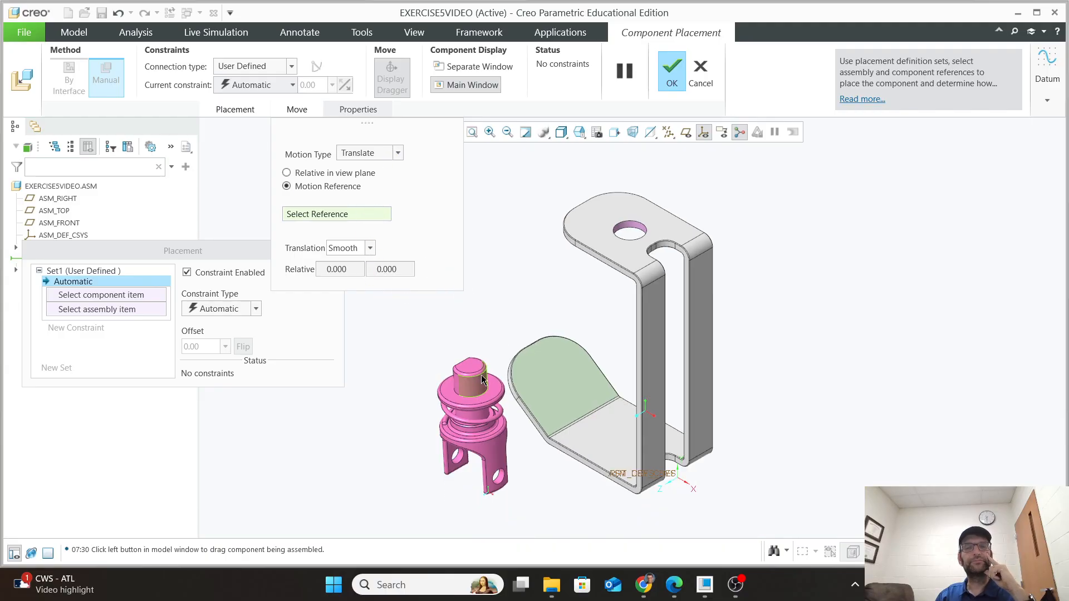
pyautogui.click(310, 108)
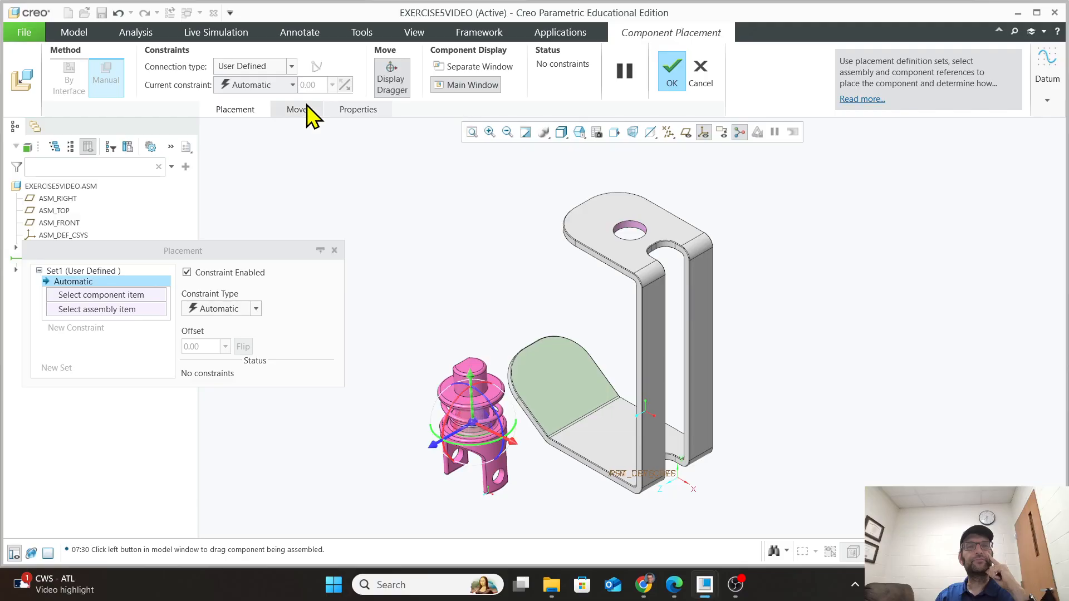
pyautogui.click(245, 109)
pyautogui.click(295, 110)
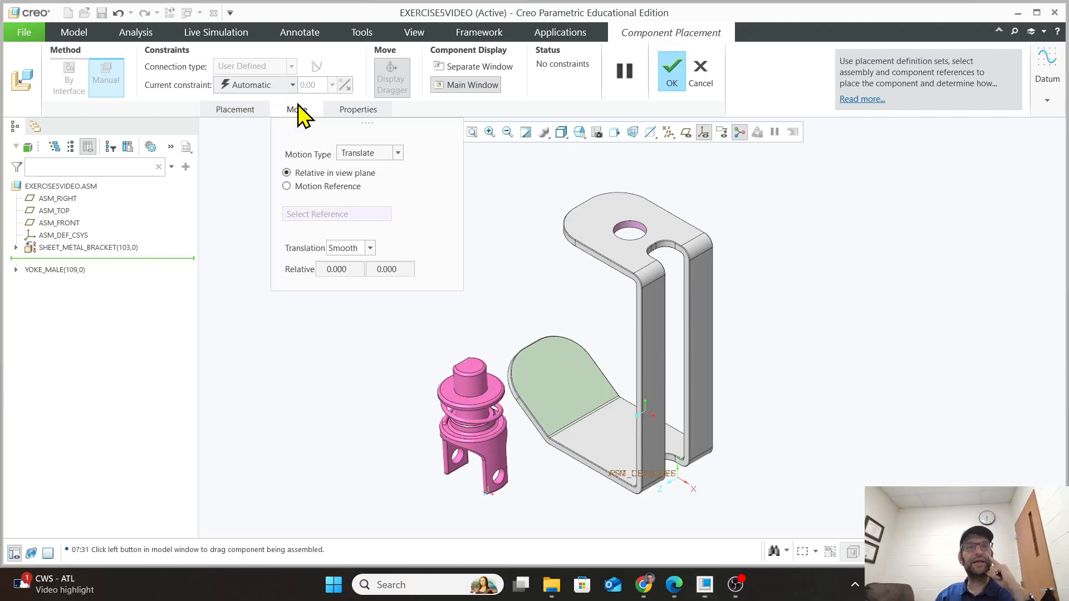
pyautogui.click(397, 153)
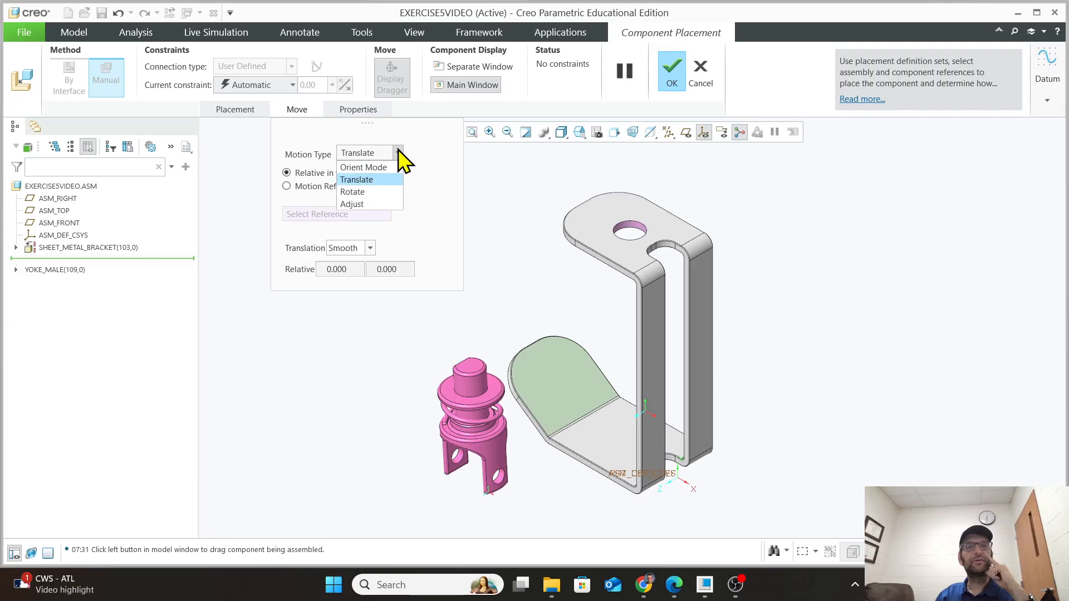
pyautogui.click(436, 155)
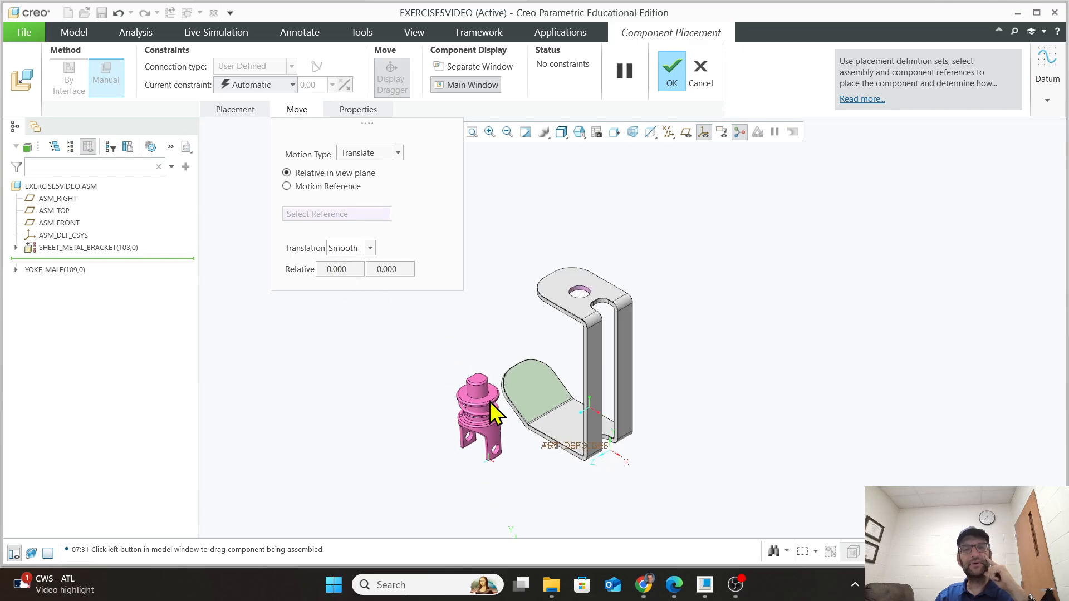
pyautogui.scroll(-2, 495, 413)
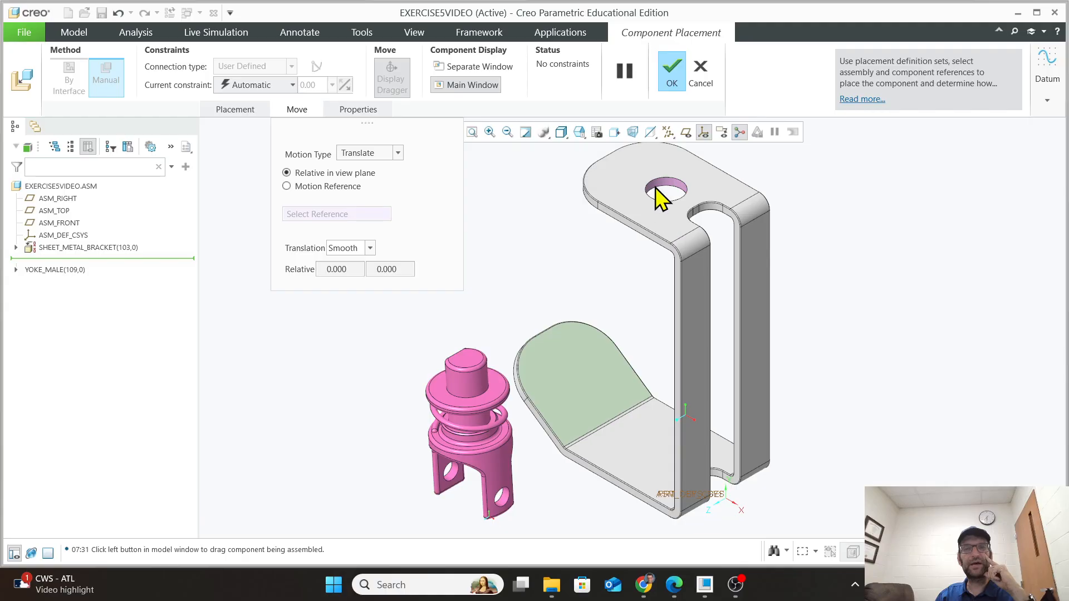
# Constrain the yoke's cylindrical stem Coincident with the bracket's upper hole and slide the yoke up along the hole's axis.
pyautogui.click(228, 111)
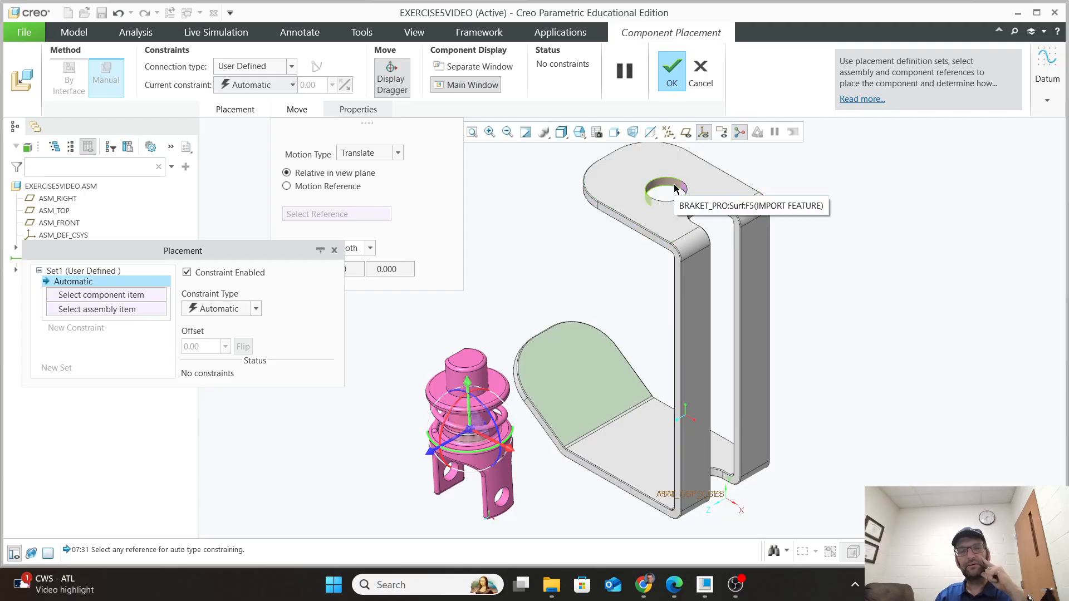
pyautogui.click(478, 376)
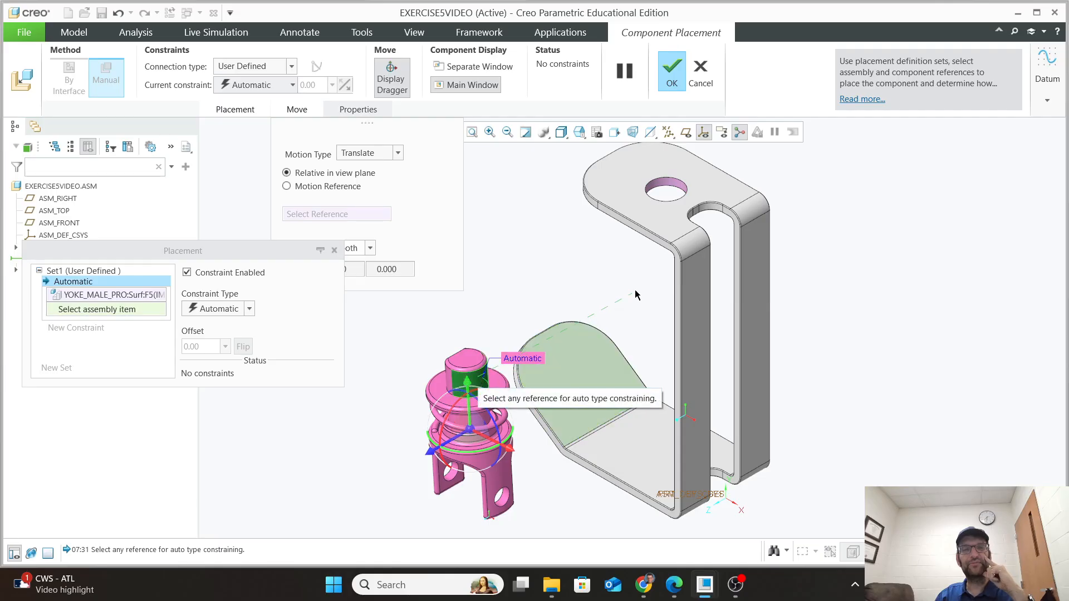
pyautogui.click(665, 182)
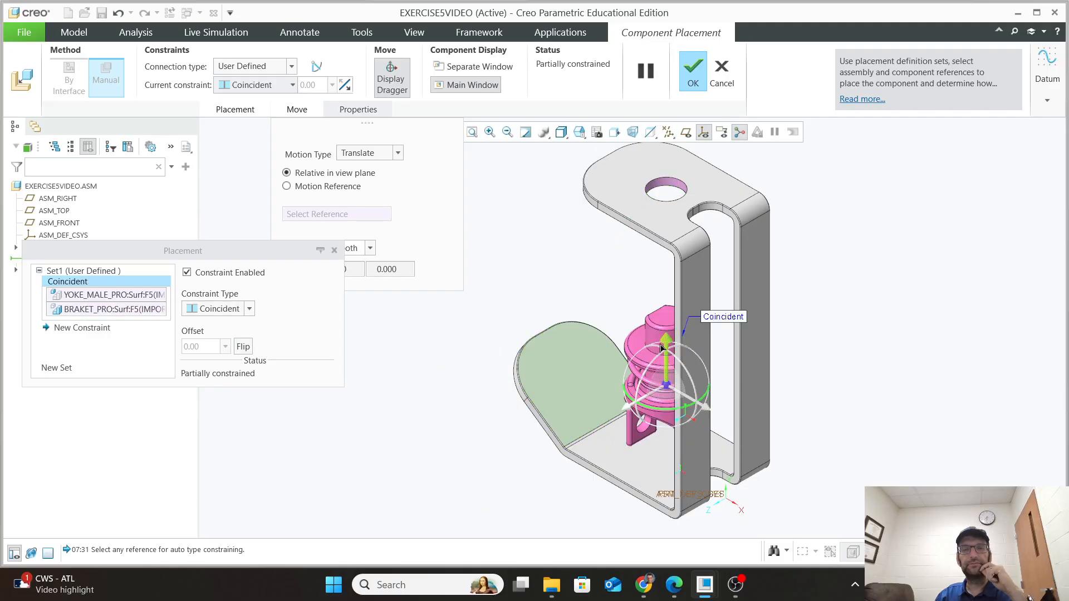
pyautogui.moveTo(662, 349); pyautogui.dragTo(679, 266)
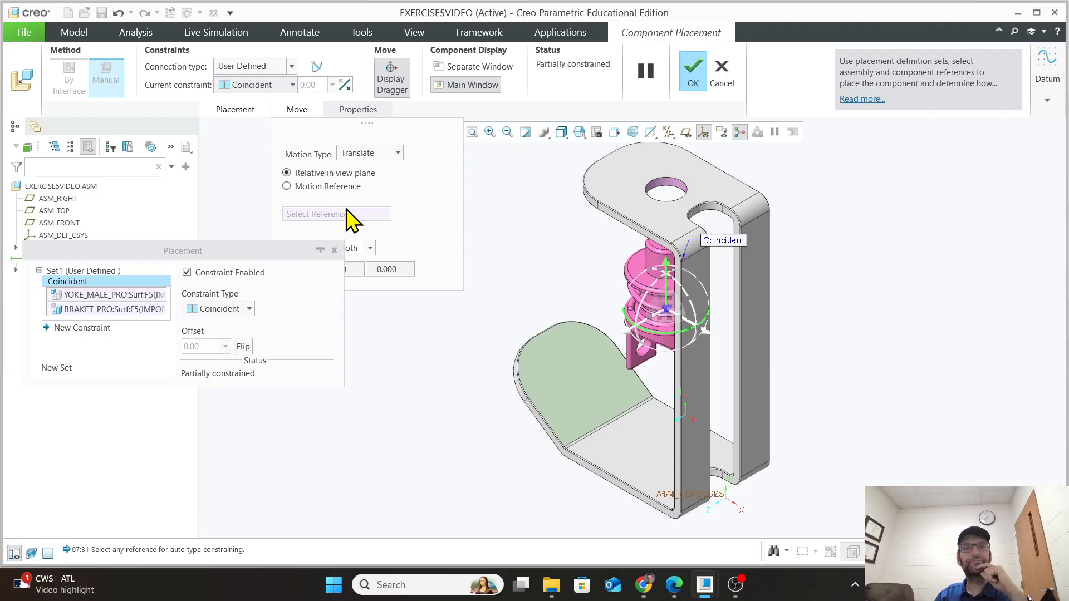
# Set the yoke's movement to Motion Reference and accept its placement with only the Coincident constraint.
pyautogui.click(286, 186)
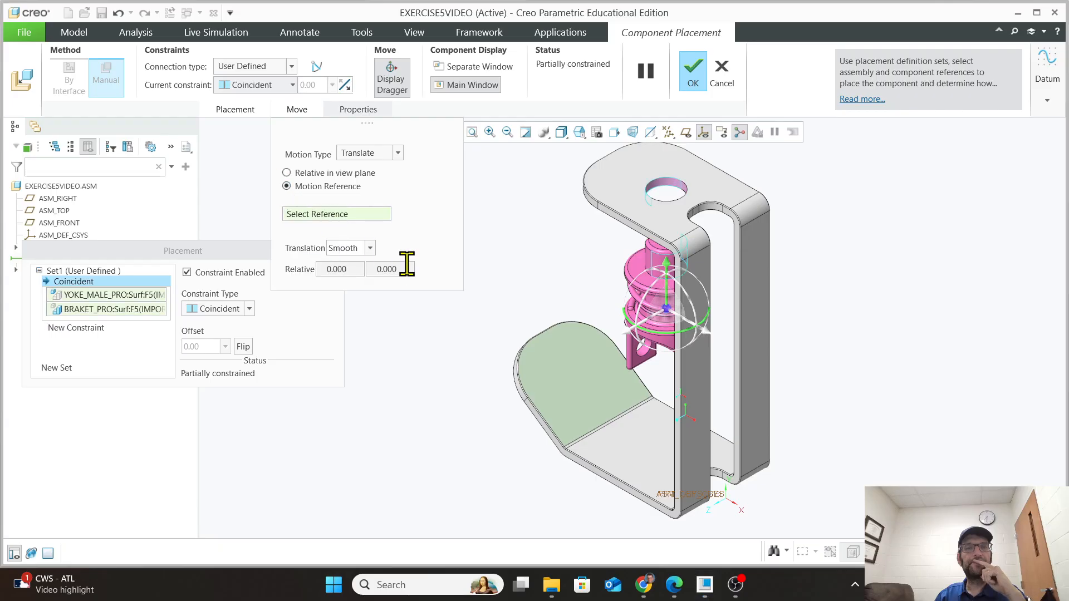
pyautogui.click(579, 343)
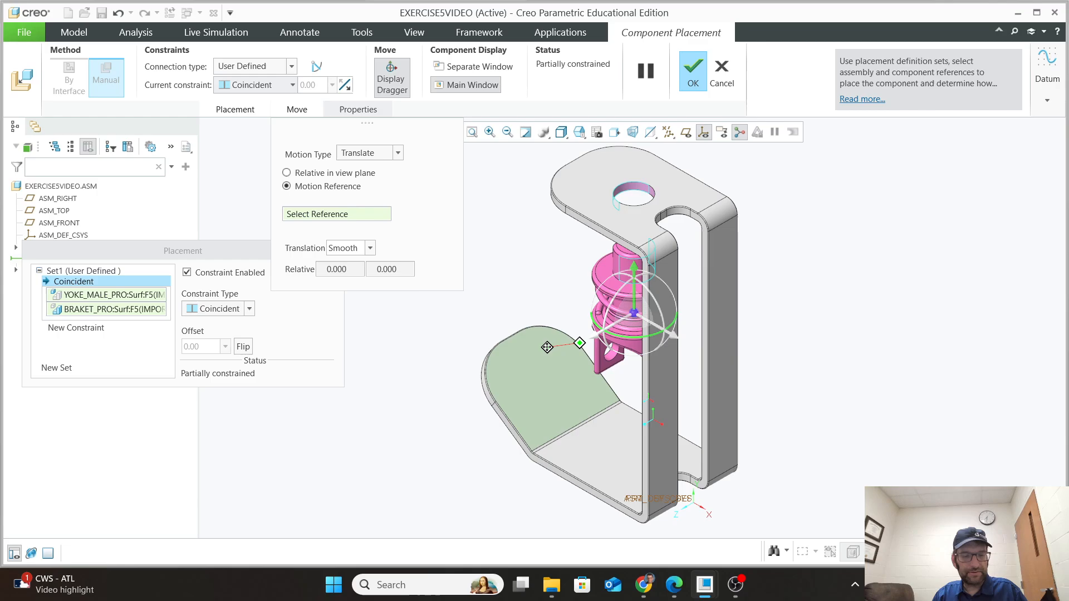
pyautogui.middleClick(538, 366)
# Reopen the placement definition of the YOKE_MALE component for editing.
pyautogui.keyDown('shift'); pyautogui.moveTo(543, 366); pyautogui.dragTo(506, 373, button='middle'); pyautogui.keyUp('shift')
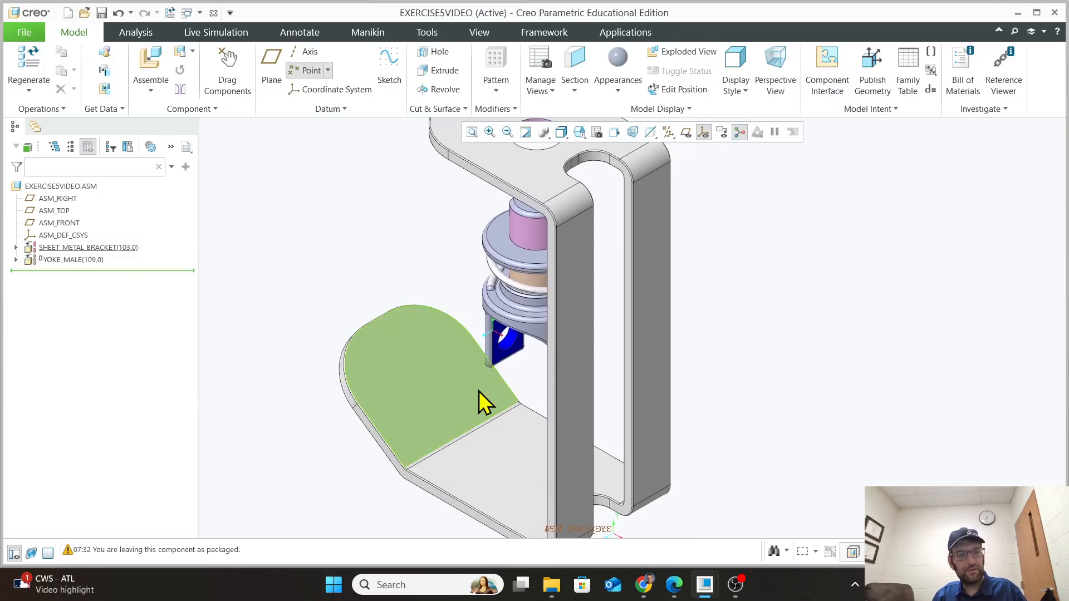
pyautogui.click(492, 405)
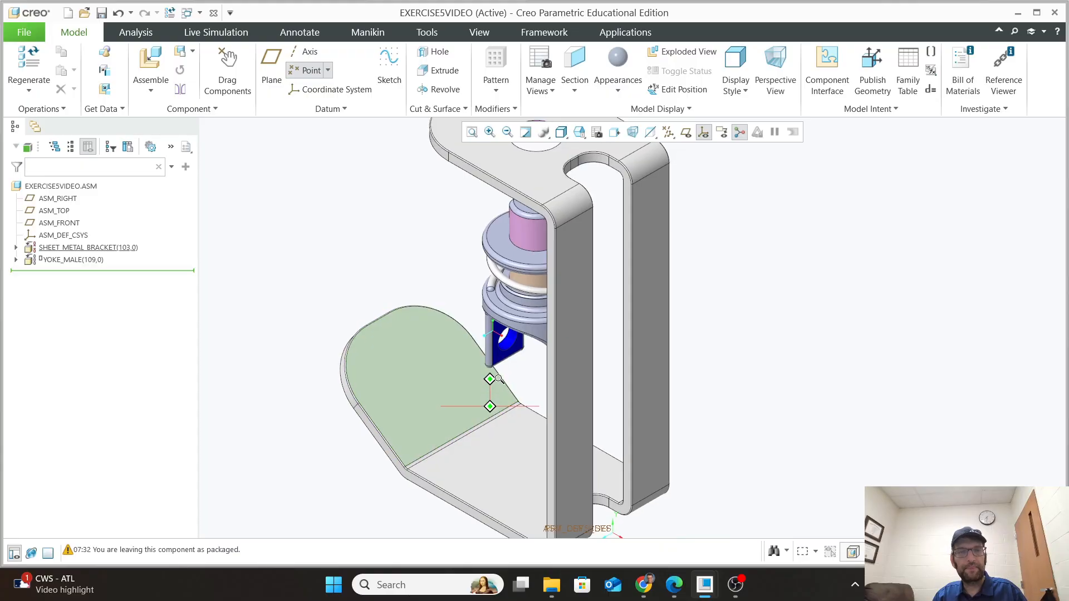
pyautogui.keyDown('shift'); pyautogui.moveTo(444, 277); pyautogui.dragTo(392, 265, button='middle'); pyautogui.keyUp('shift')
pyautogui.scroll(5, 515, 240)
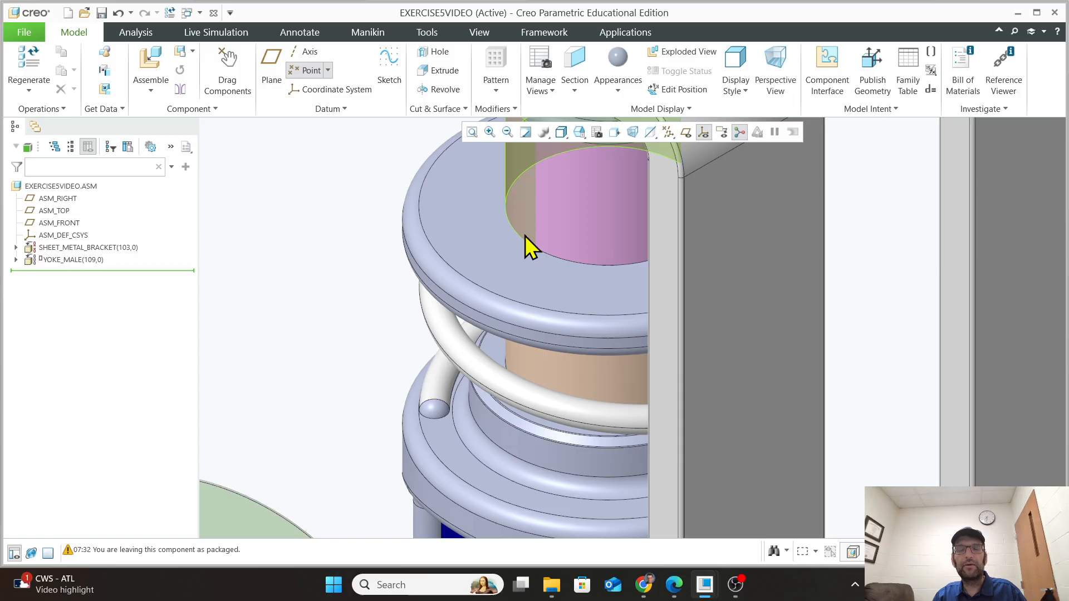
pyautogui.moveTo(525, 236); pyautogui.dragTo(630, 221, button='middle')
pyautogui.scroll(3, 629, 221)
pyautogui.scroll(5, 674, 214)
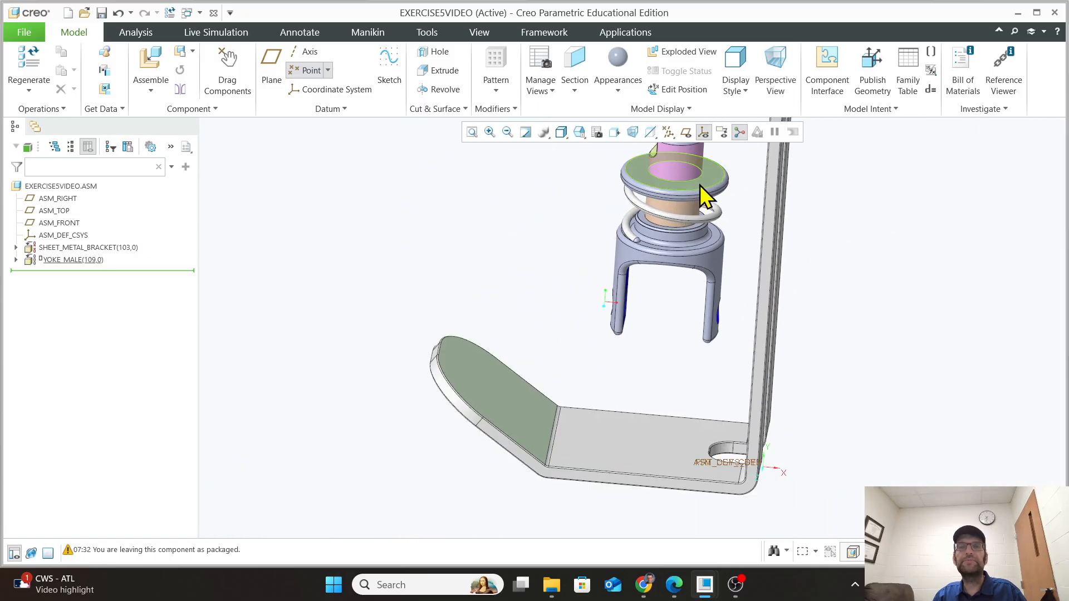
pyautogui.moveTo(724, 192); pyautogui.dragTo(604, 342, button='middle')
pyautogui.scroll(-4, 596, 334)
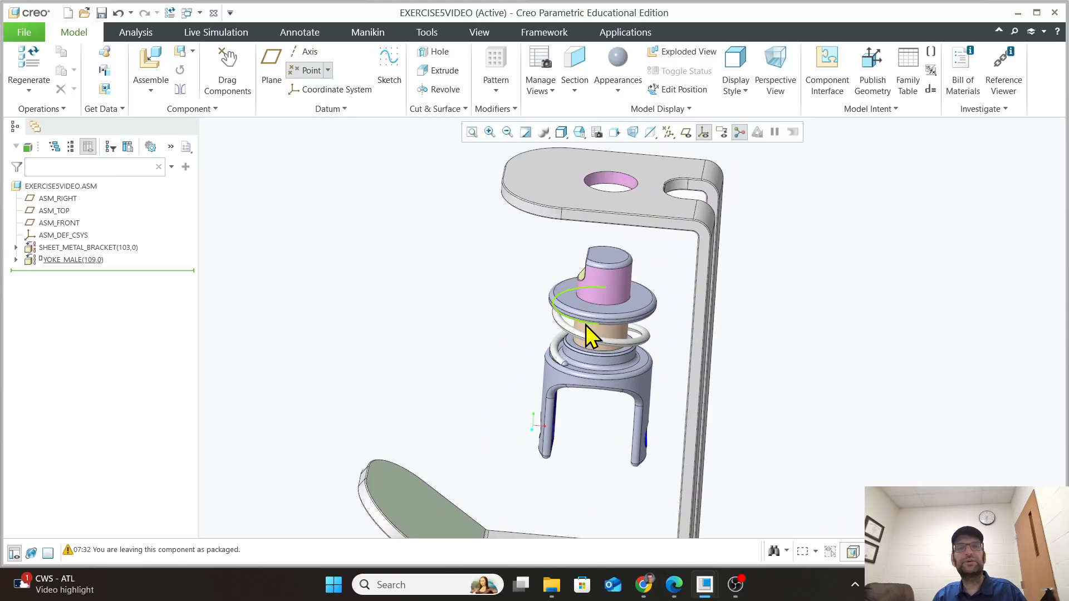
pyautogui.click(617, 315)
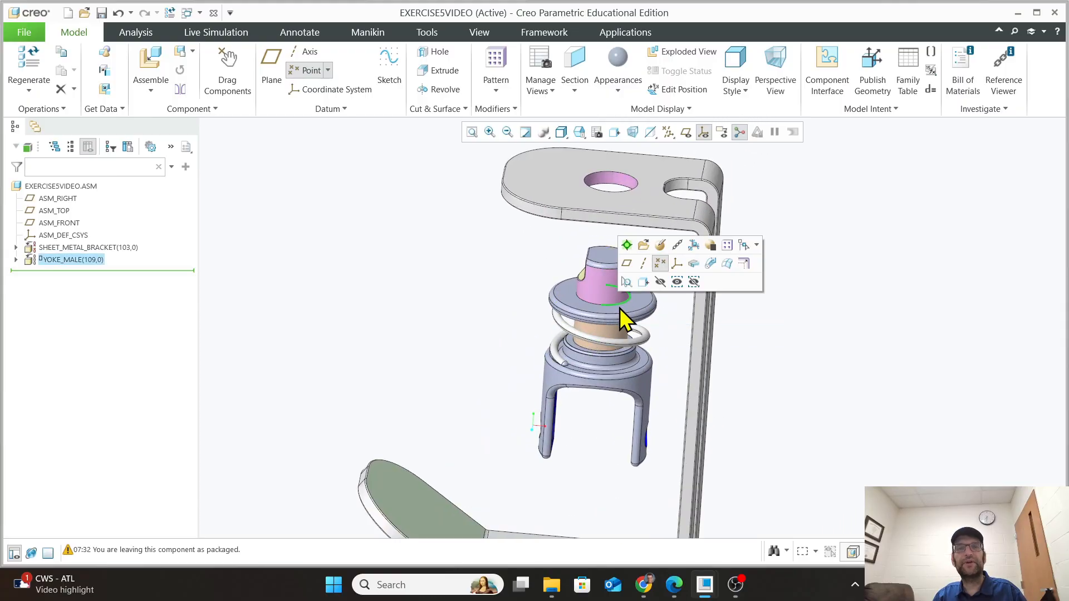
pyautogui.click(16, 260)
pyautogui.click(79, 260)
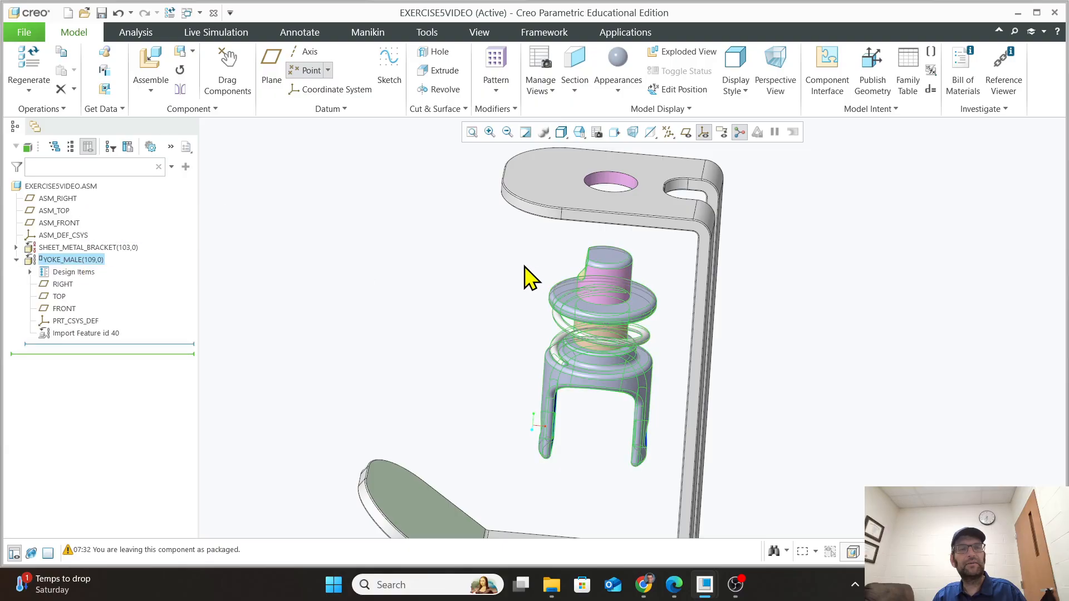
pyautogui.click(65, 259)
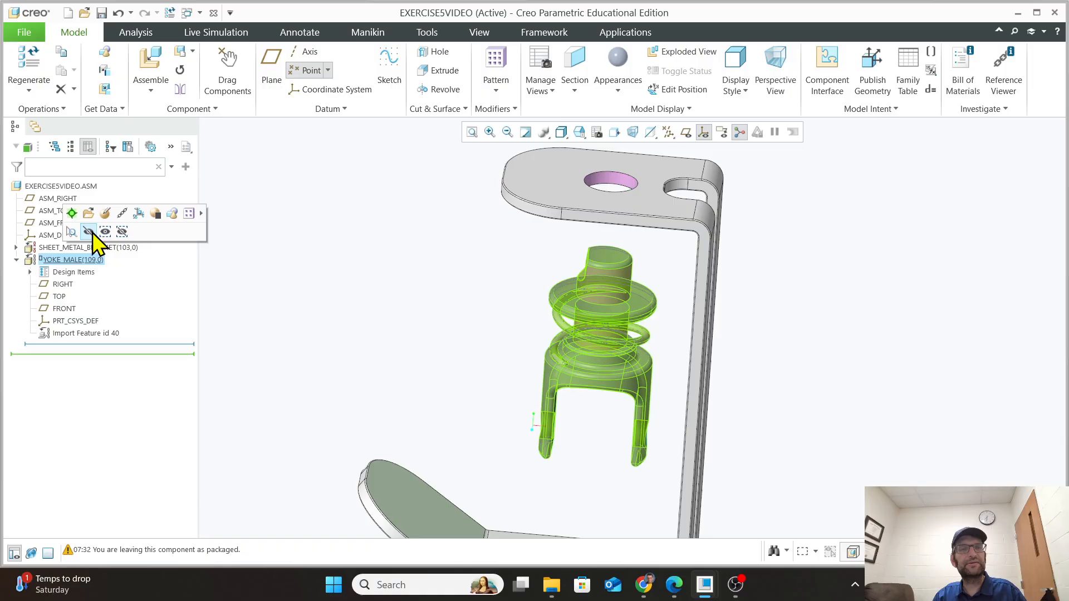
pyautogui.click(105, 214)
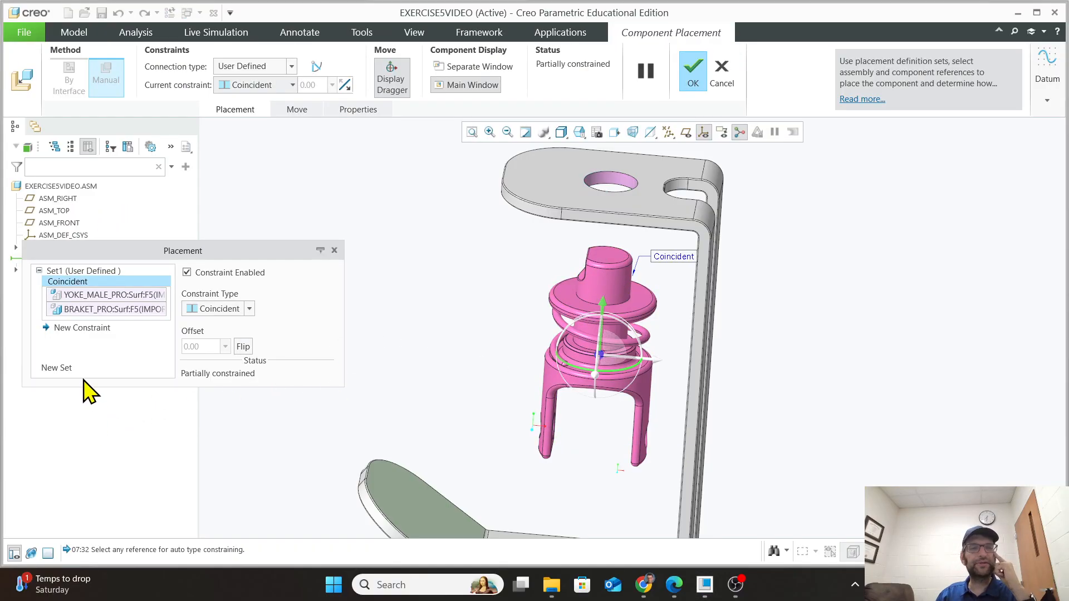
# Add a Coincident constraint between the yoke's collar face and the underside of the bracket's upper flange, and accept the placement.
pyautogui.click(88, 329)
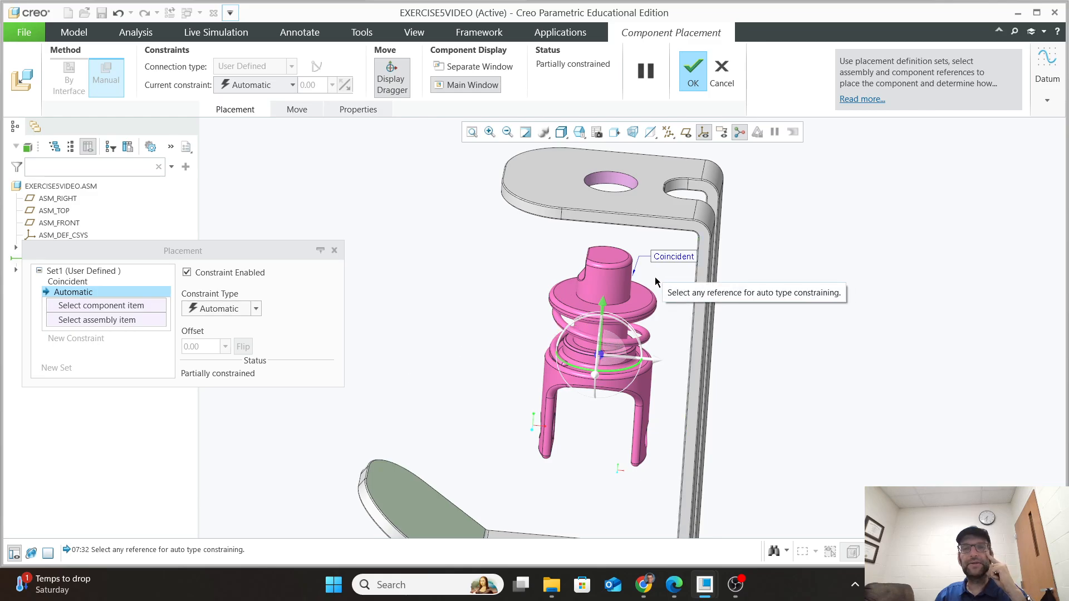
pyautogui.click(646, 299)
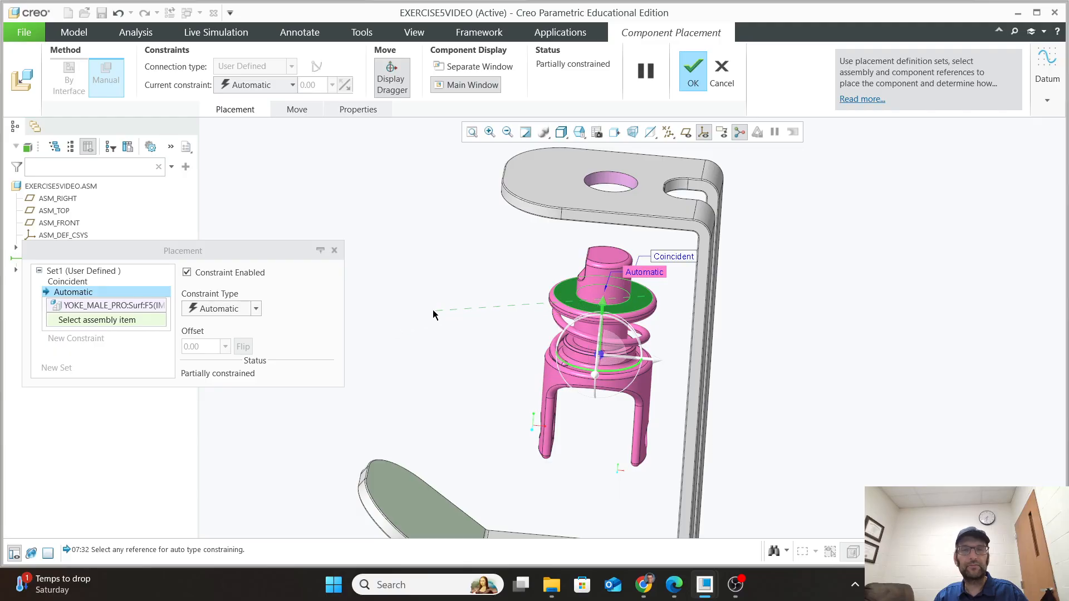
pyautogui.moveTo(434, 315); pyautogui.dragTo(466, 275, button='middle')
pyautogui.click(606, 210)
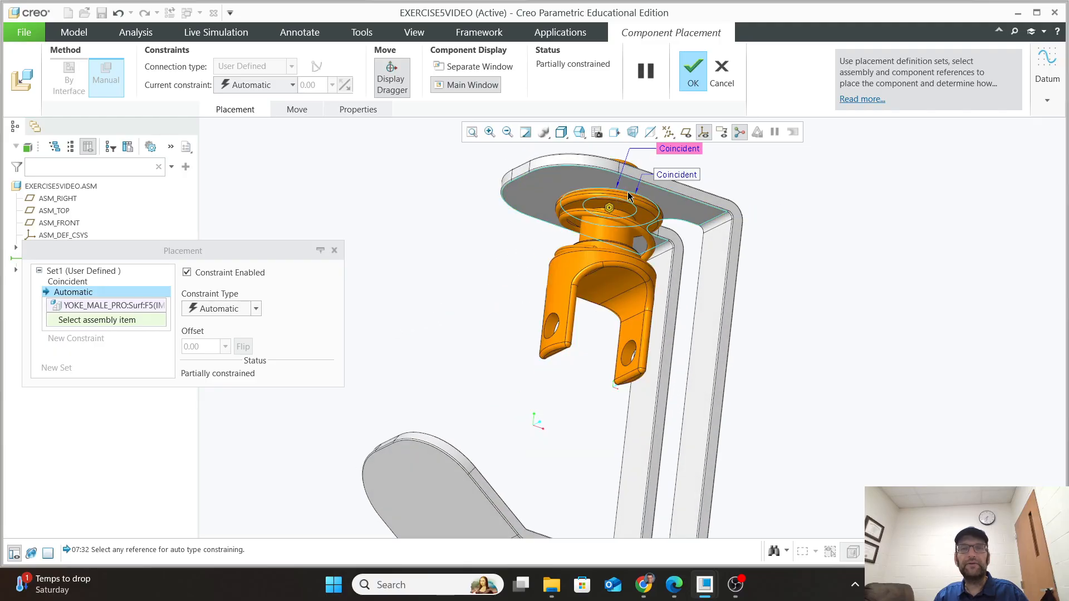
pyautogui.moveTo(414, 338); pyautogui.dragTo(282, 371, button='middle')
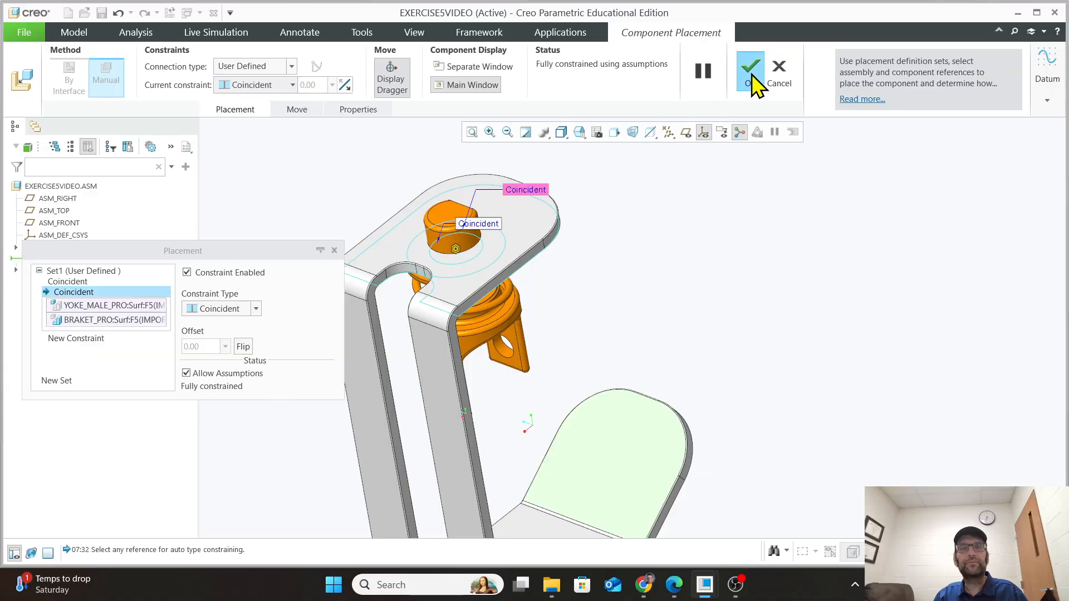
pyautogui.click(752, 78)
pyautogui.moveTo(483, 366); pyautogui.dragTo(584, 329, button='middle')
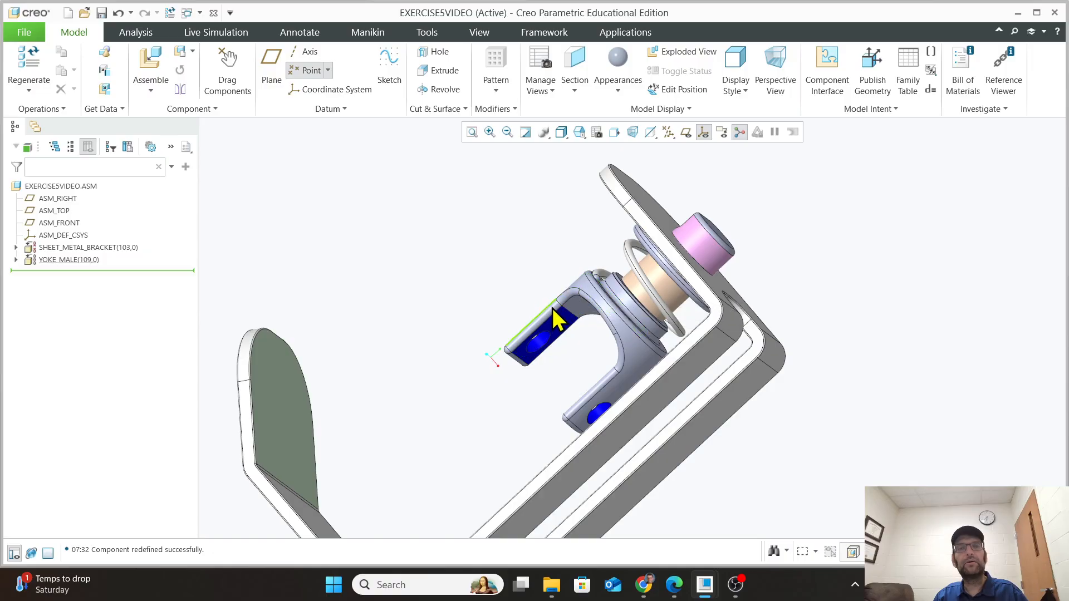
pyautogui.click(550, 331)
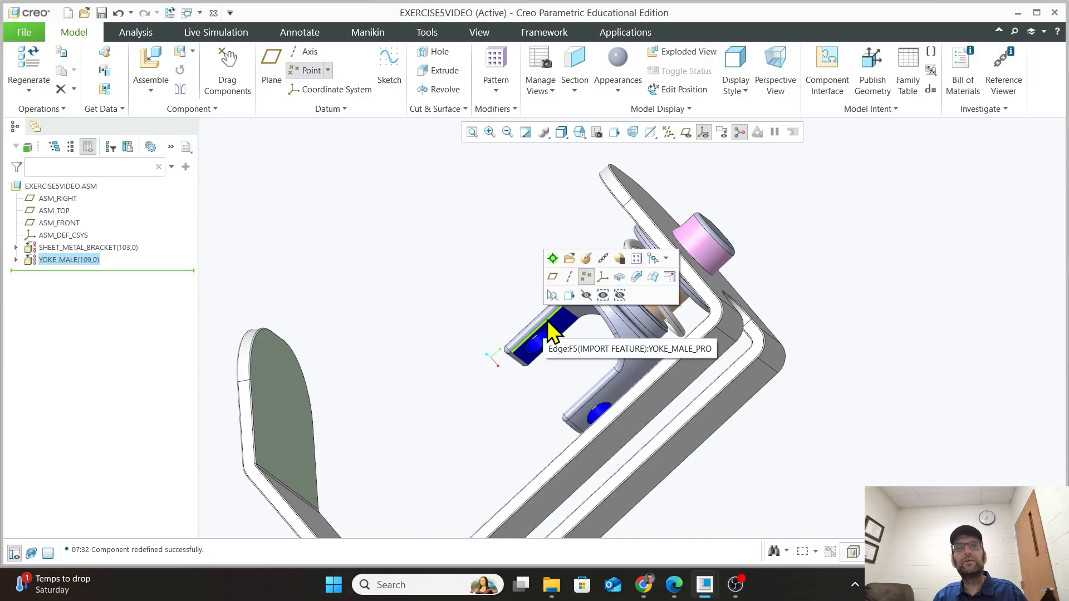
pyautogui.scroll(-2, 552, 331)
pyautogui.scroll(2, 551, 331)
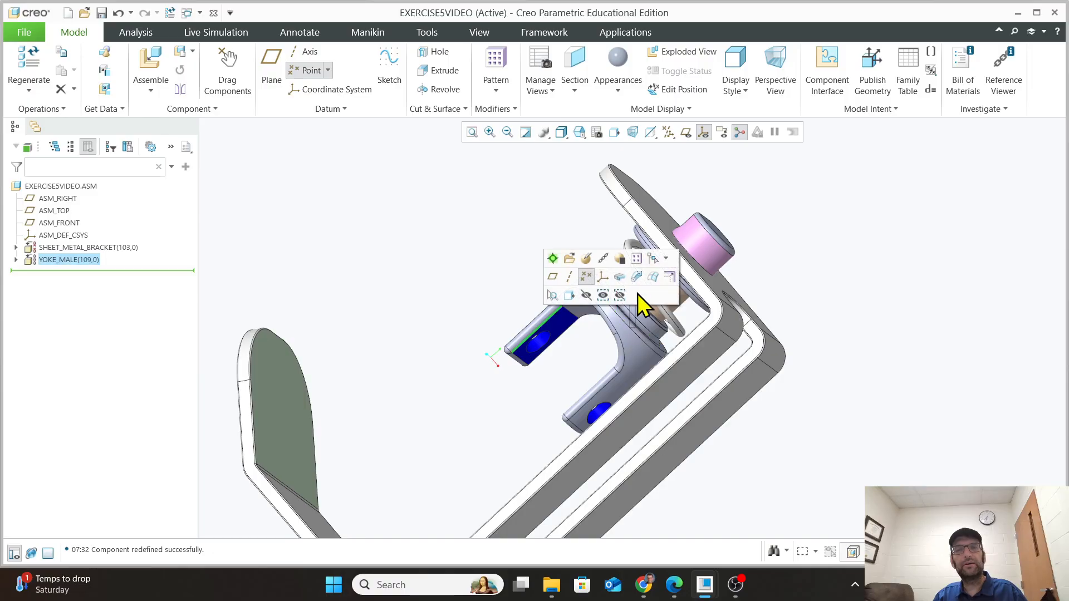
pyautogui.click(636, 341)
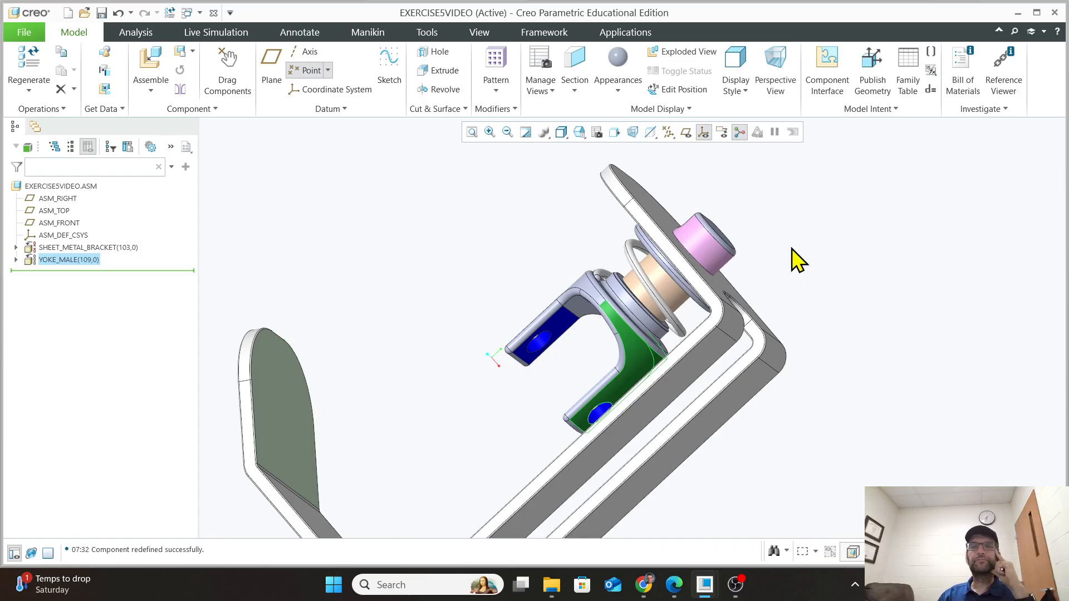
# Try to rotate the placed yoke by its fork arm with Drag Components, and leave the command.
pyautogui.moveTo(811, 285); pyautogui.dragTo(598, 326, button='middle')
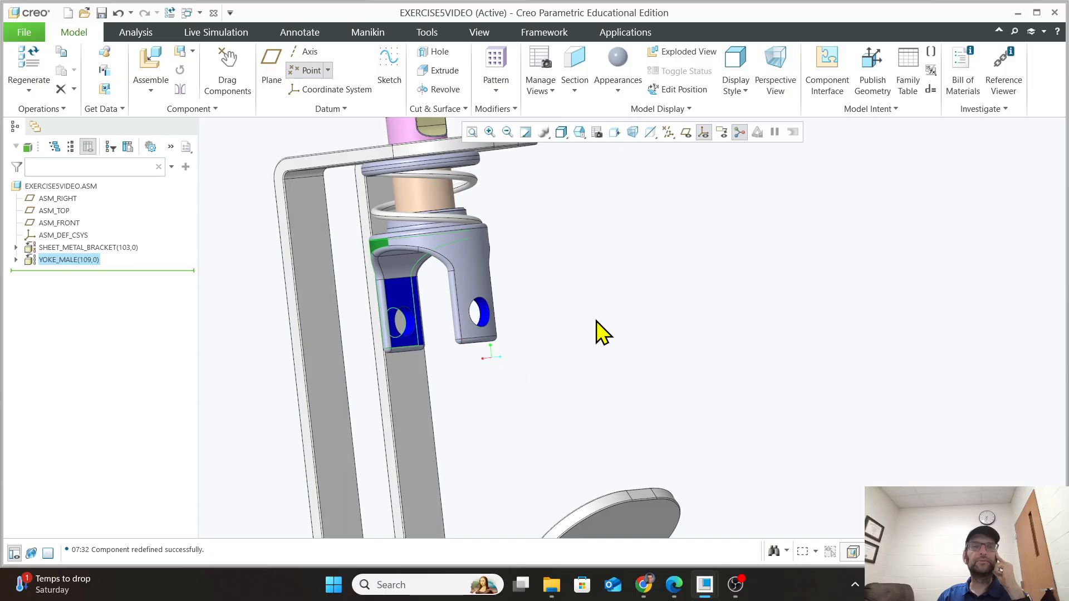
pyautogui.click(236, 69)
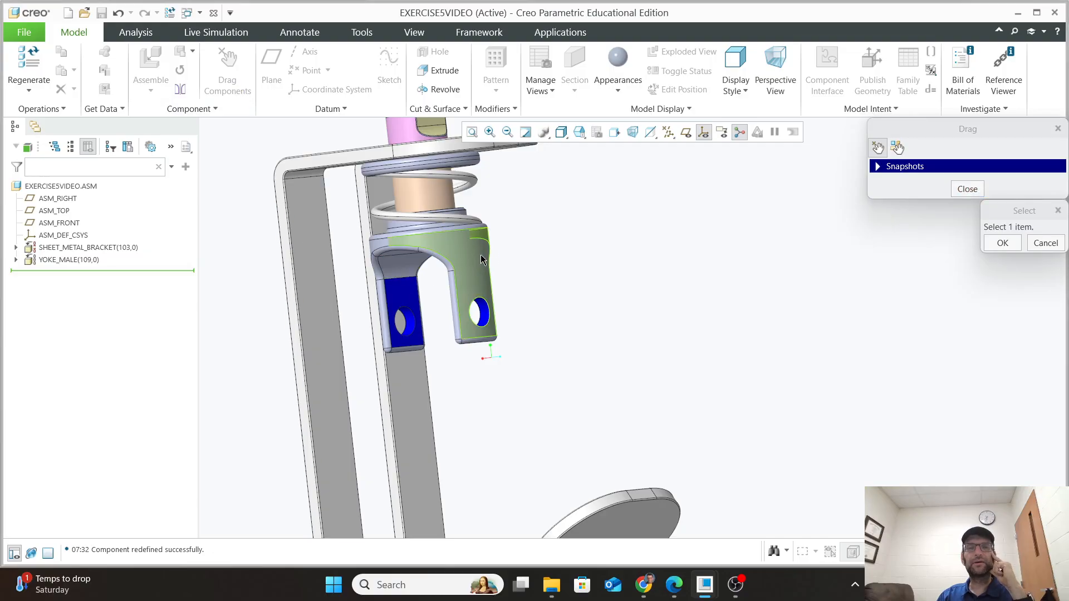
pyautogui.click(468, 288)
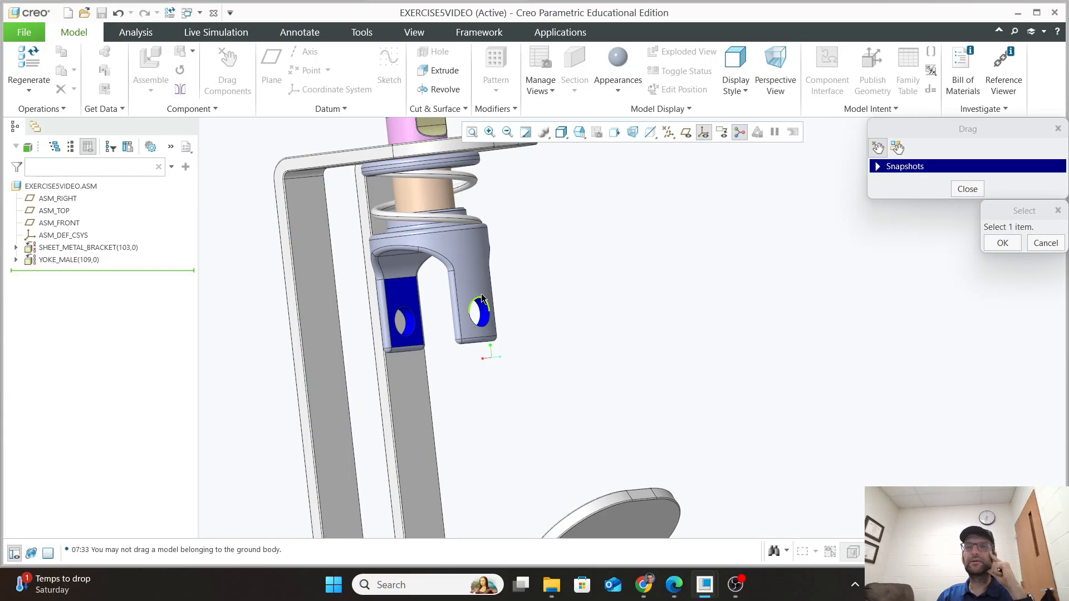
pyautogui.click(996, 245)
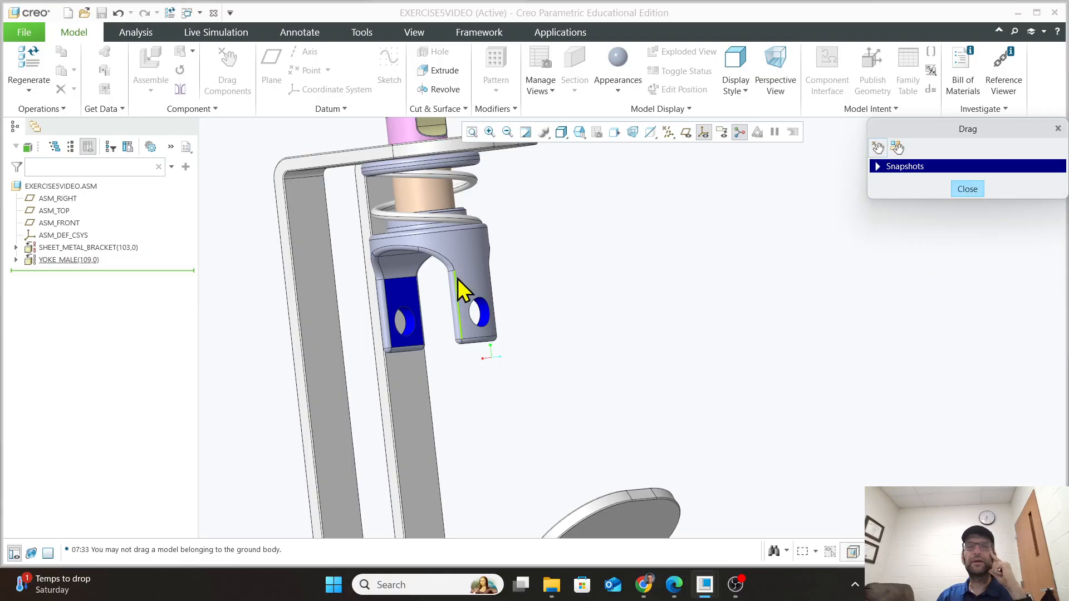
pyautogui.click(978, 190)
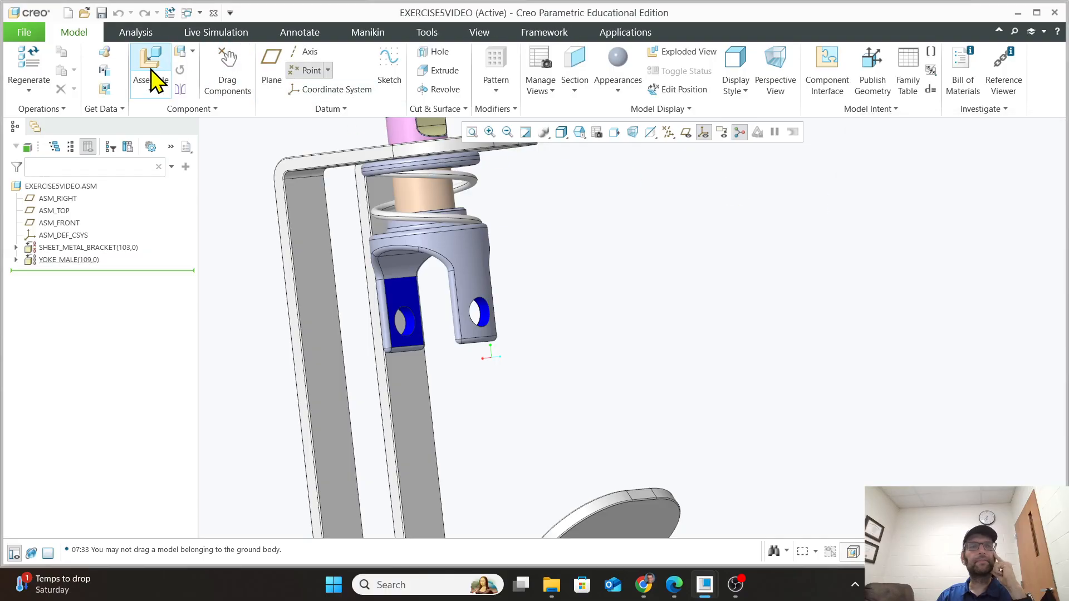
# Restart Drag Components and try once more to move the yoke under the bracket's upper flange.
pyautogui.click(227, 68)
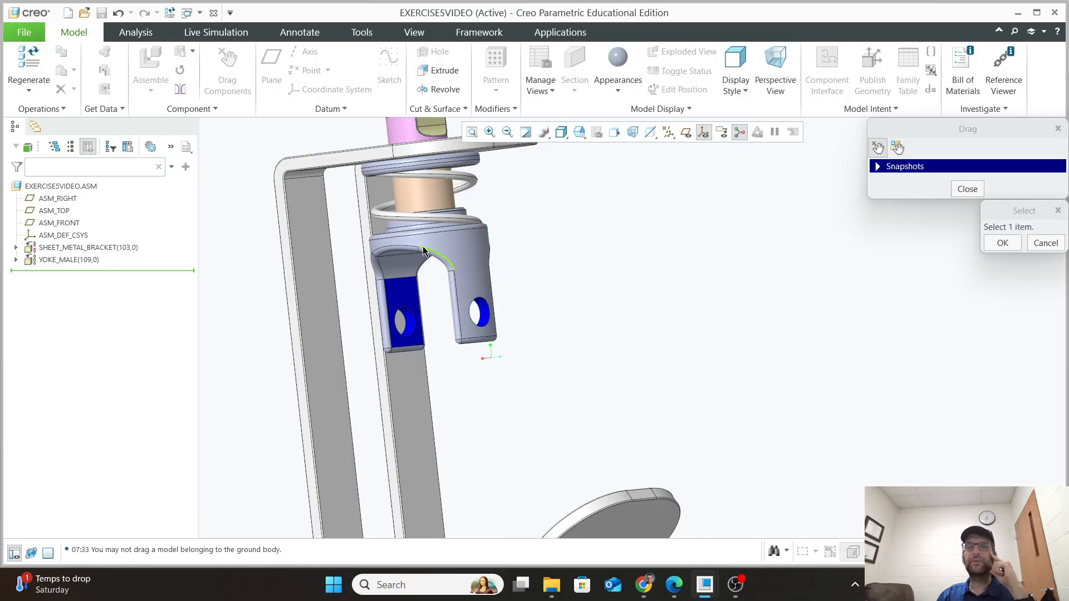
pyautogui.scroll(3, 422, 251)
pyautogui.scroll(-2, 402, 173)
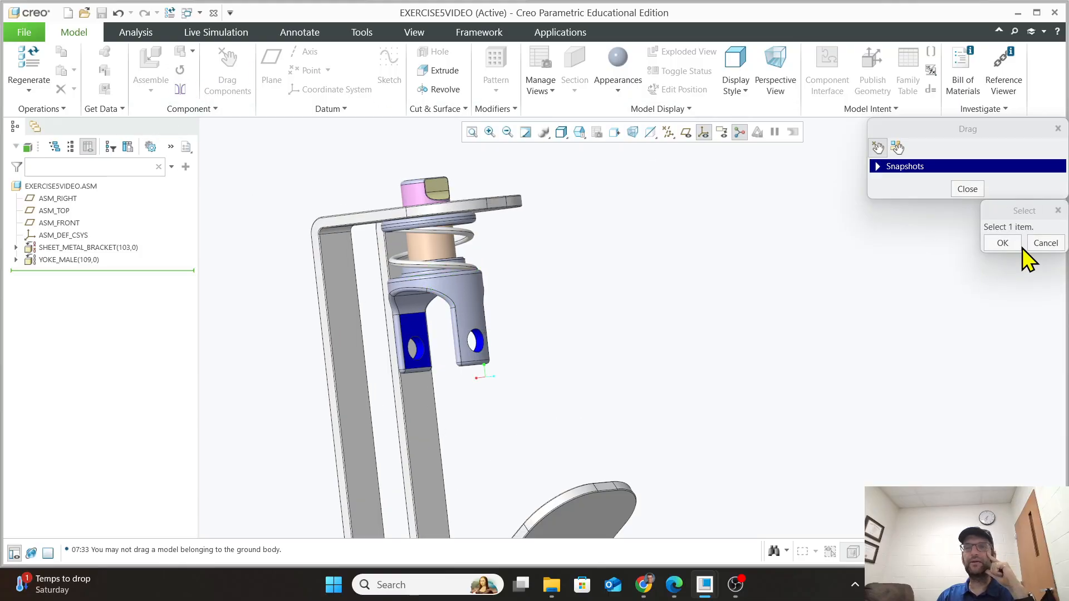
pyautogui.click(1061, 245)
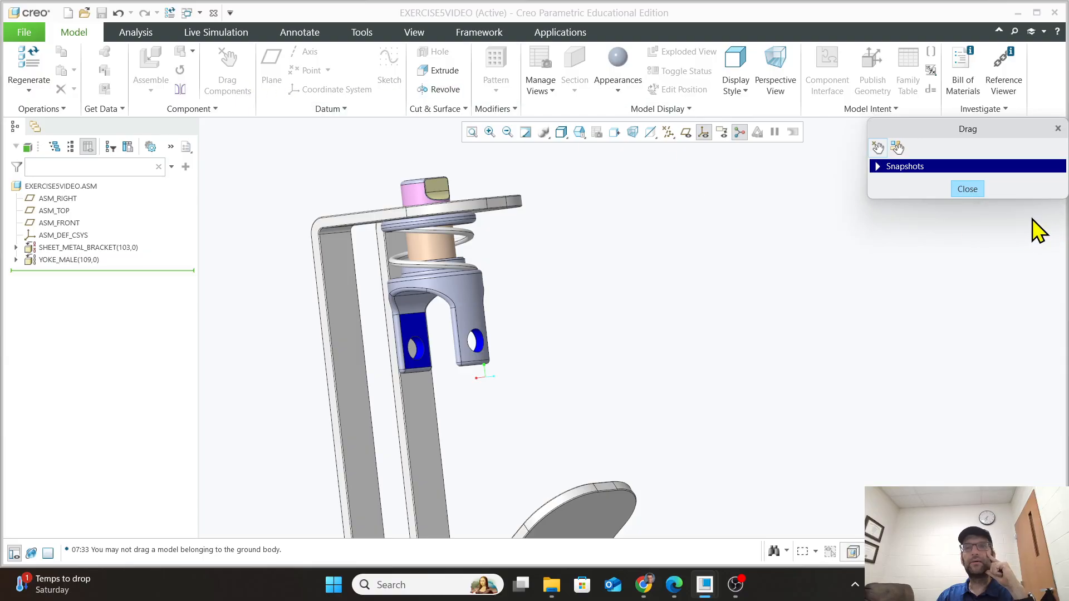
pyautogui.click(968, 189)
pyautogui.click(227, 66)
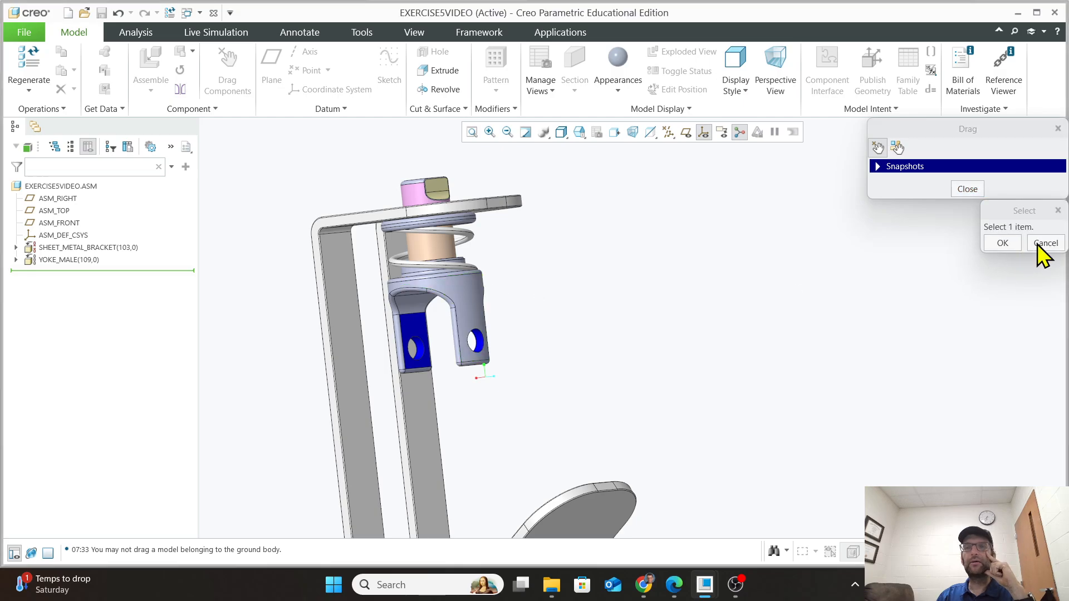
pyautogui.click(1002, 243)
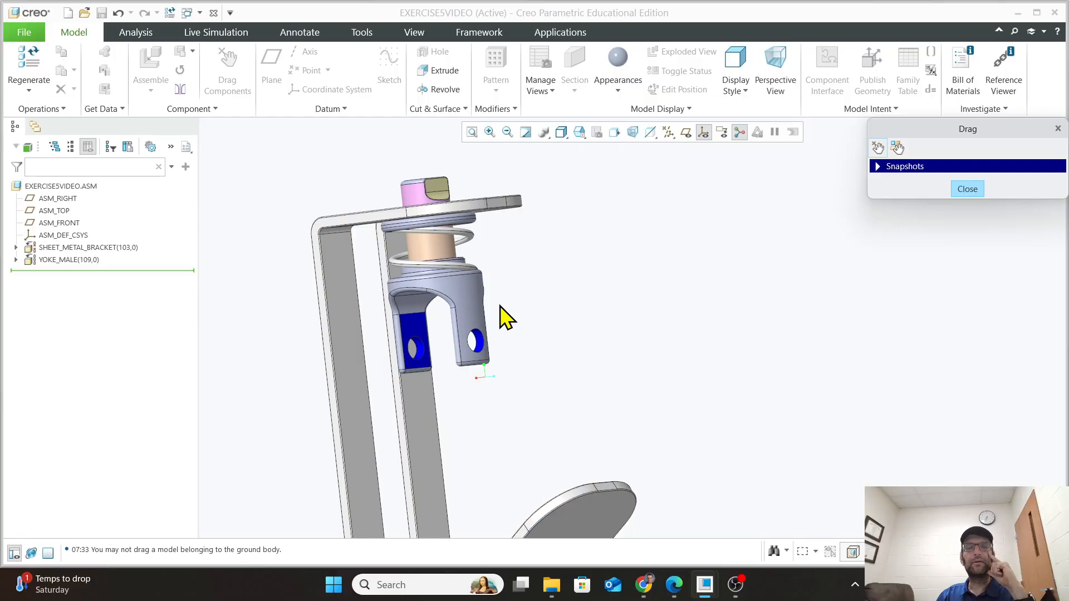
pyautogui.click(450, 290)
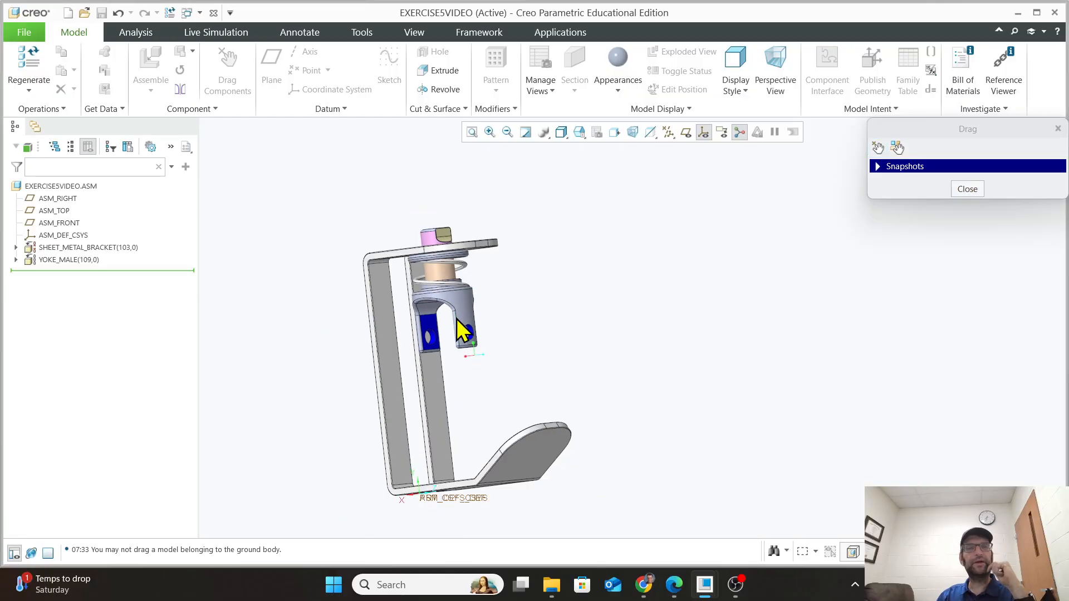
pyautogui.scroll(-2, 466, 308)
# Open the placement definition of YOKE_MALE for editing and check the available connection types.
pyautogui.click(15, 260)
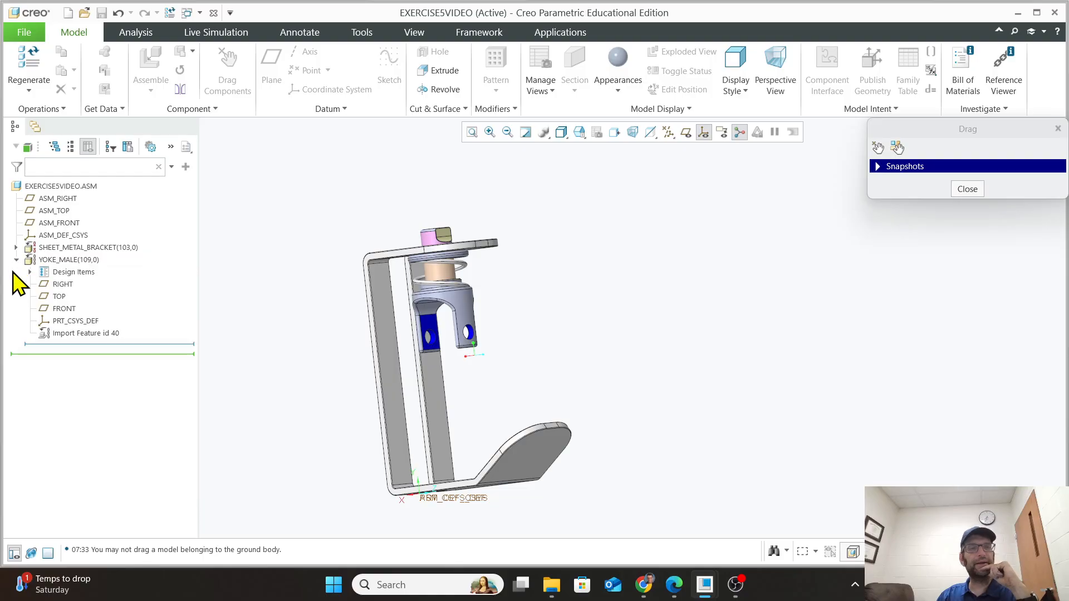
pyautogui.click(56, 260)
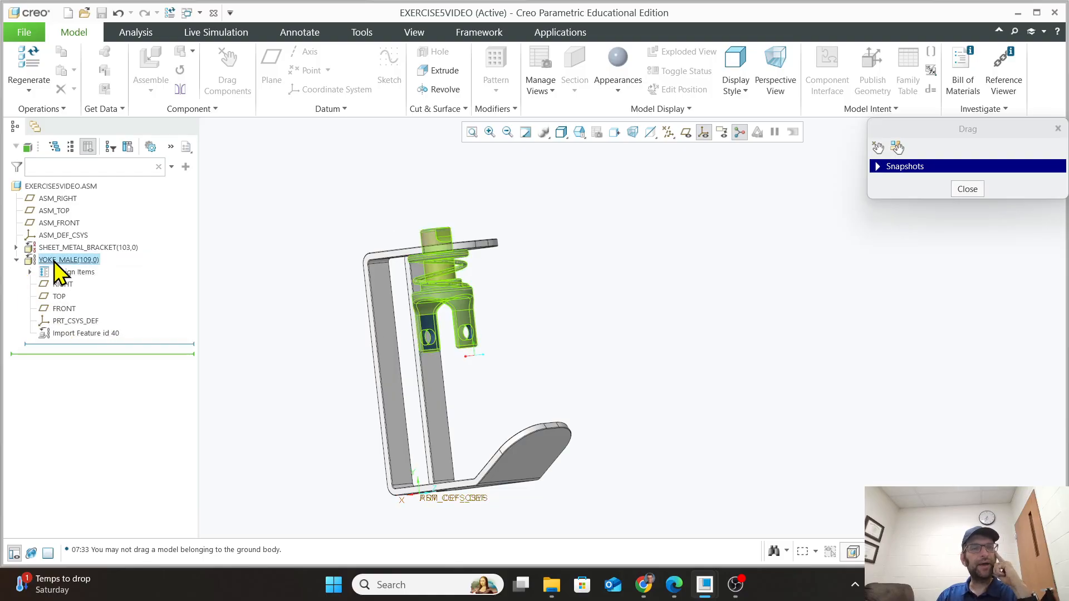
pyautogui.click(96, 218)
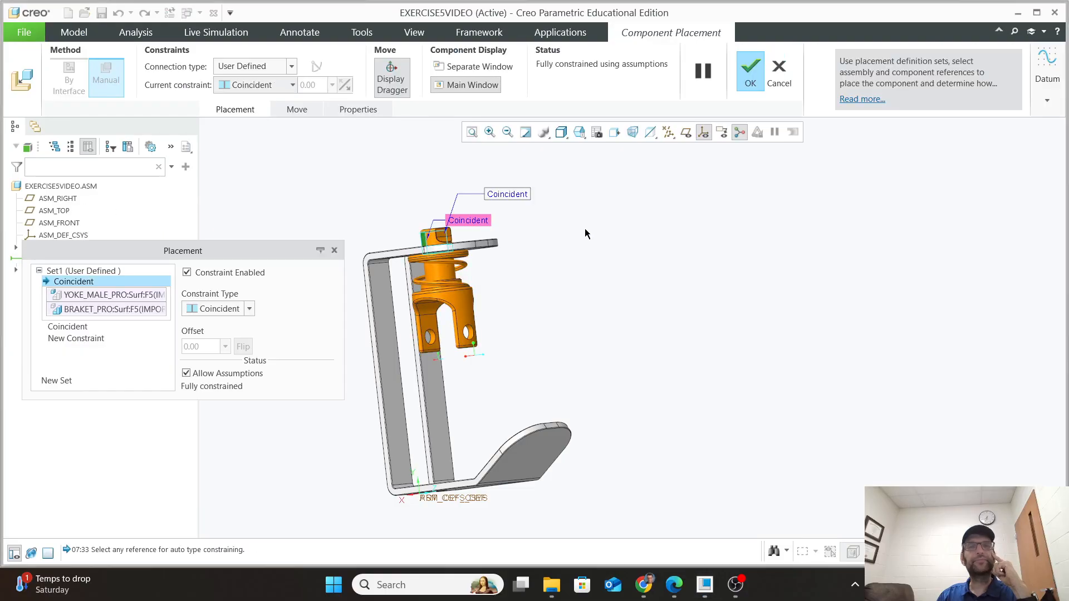
pyautogui.click(290, 67)
pyautogui.click(290, 65)
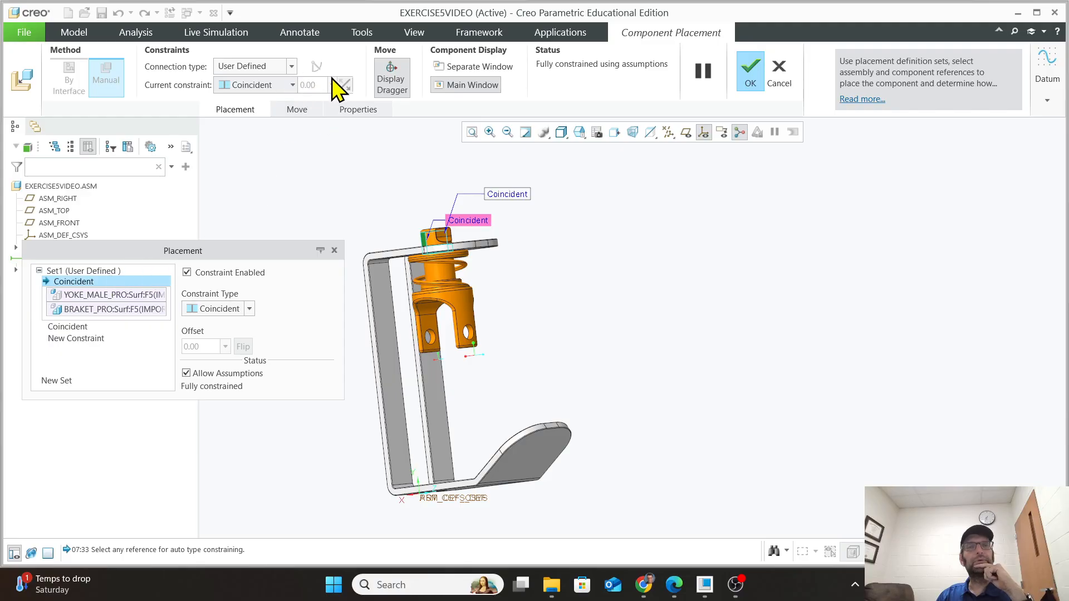
# Set the yoke's motion type to Rotate with Motion Reference and accept the placement.
pyautogui.click(299, 109)
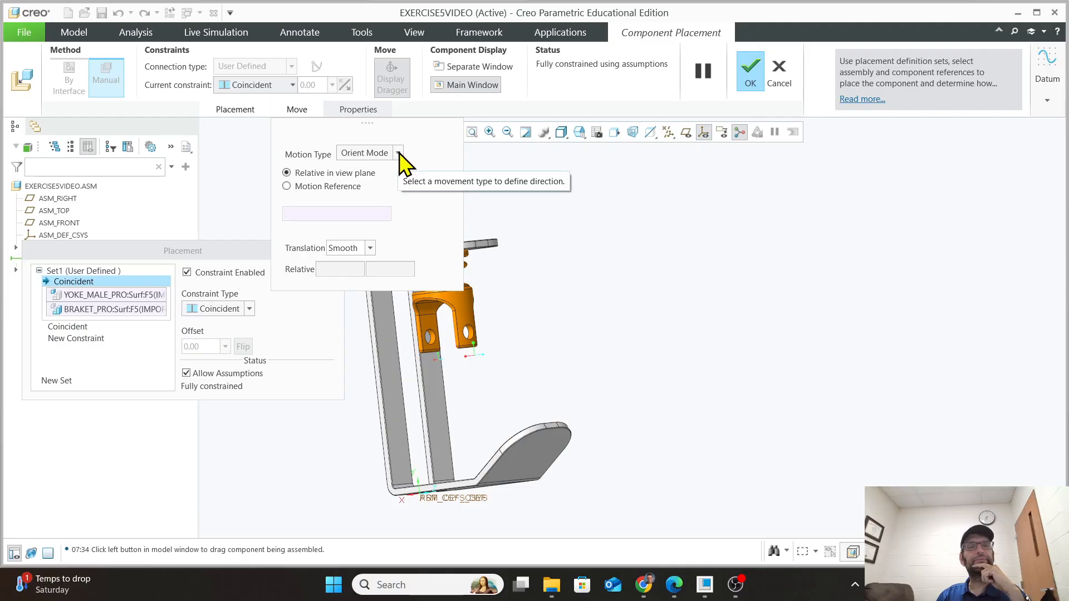
pyautogui.click(287, 186)
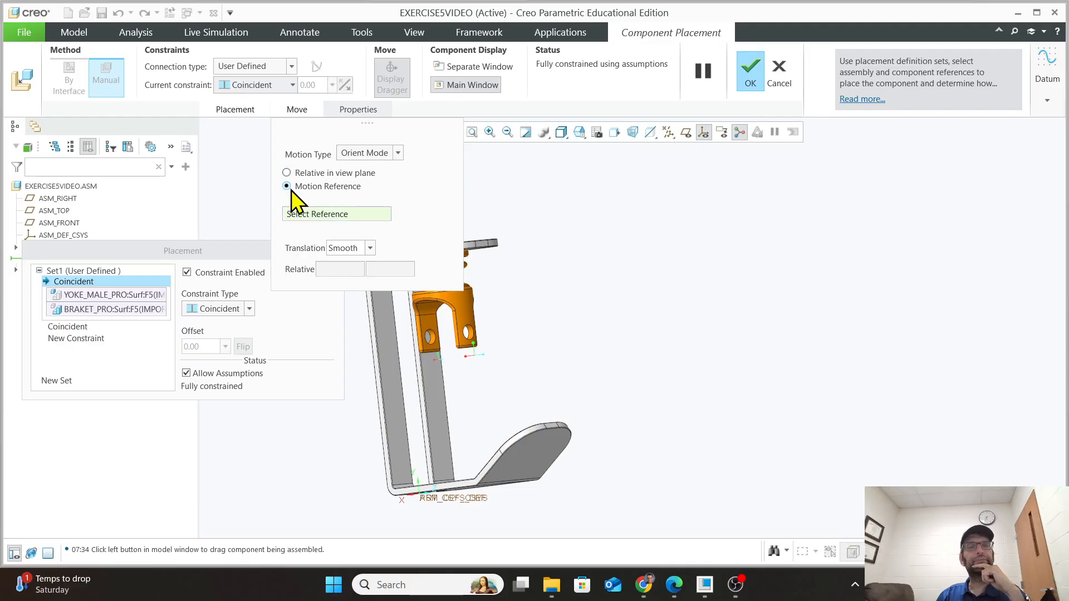
pyautogui.click(399, 154)
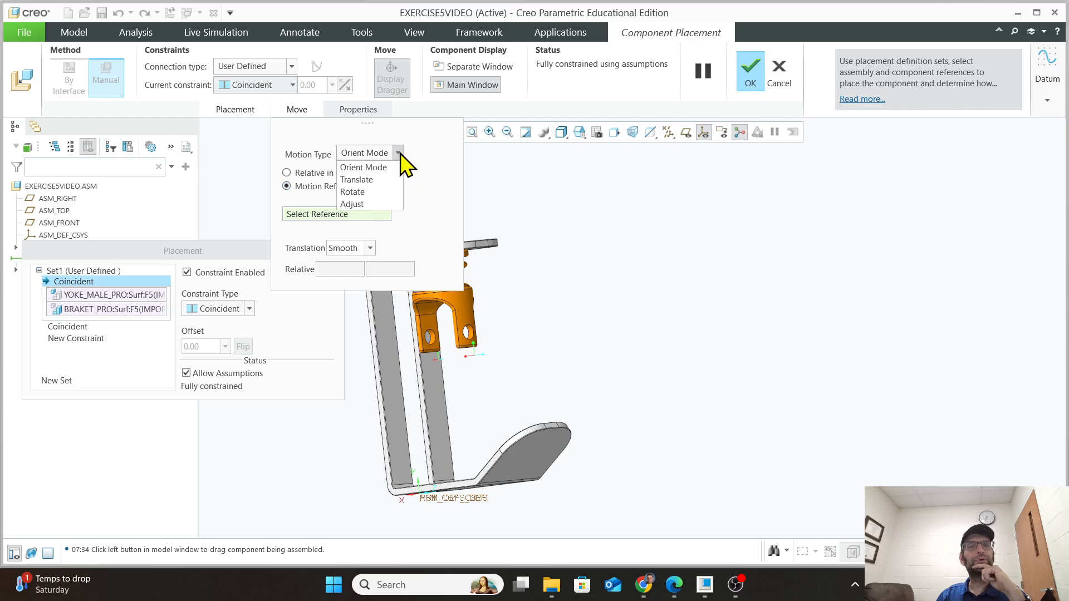
pyautogui.click(362, 191)
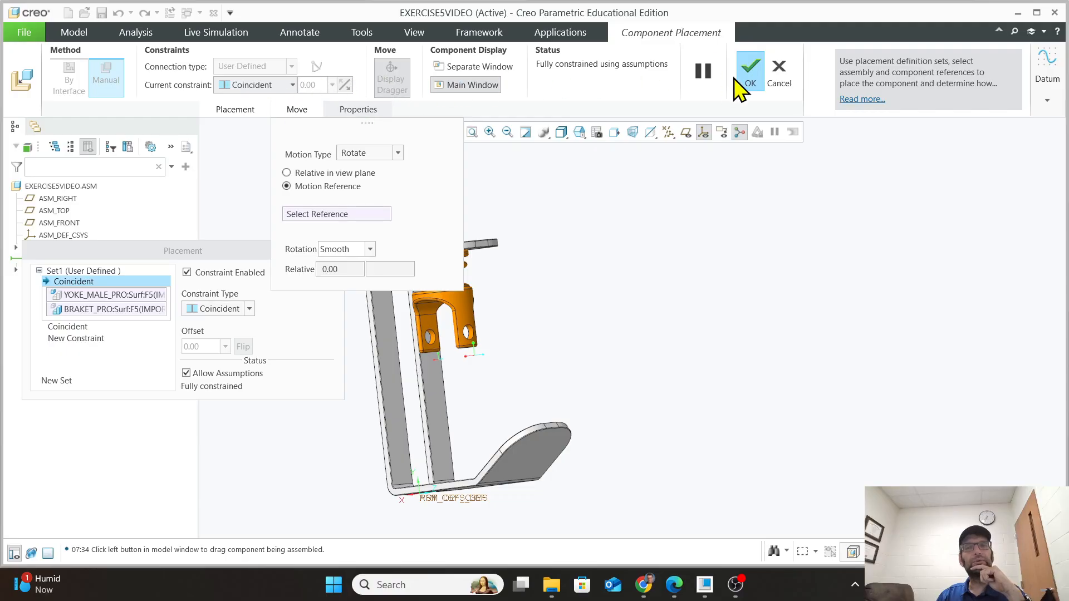
pyautogui.click(749, 74)
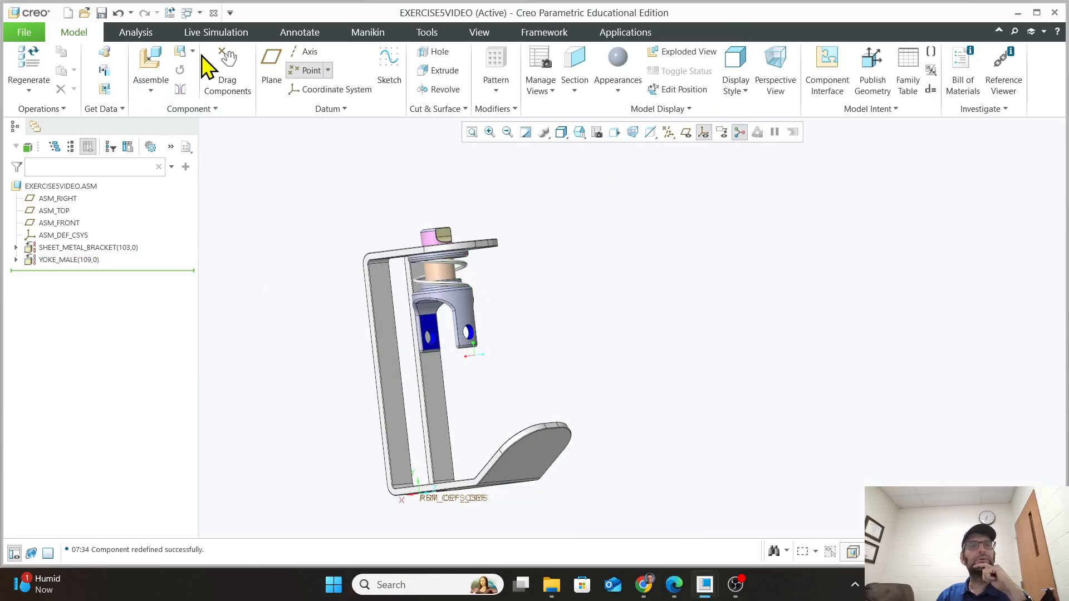
# Try to drag the yoke by its fork with Drag Components after redefining its placement.
pyautogui.click(225, 69)
pyautogui.click(462, 310)
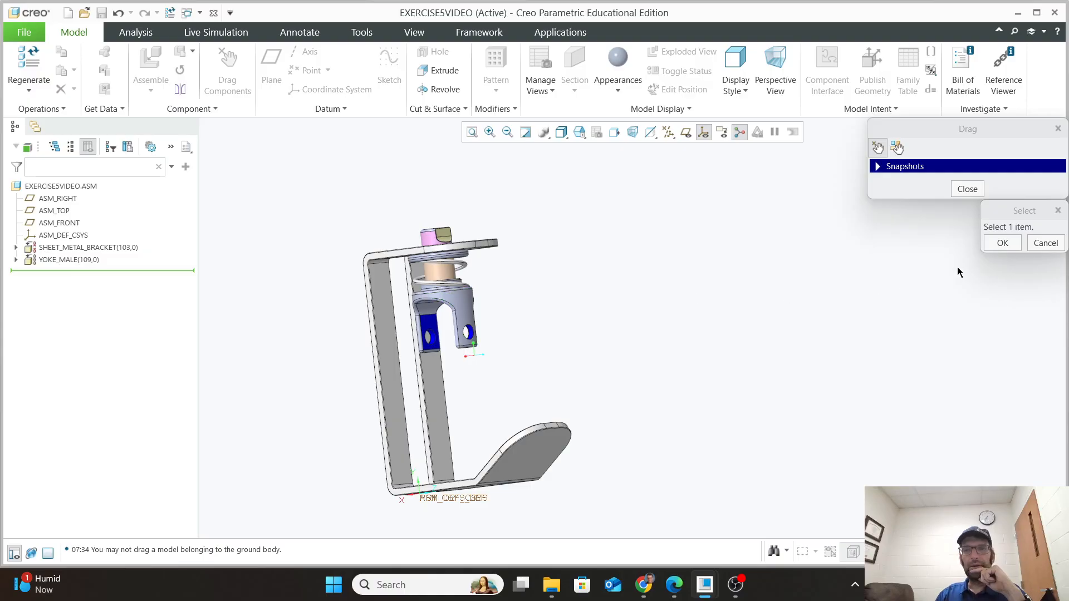
pyautogui.click(738, 585)
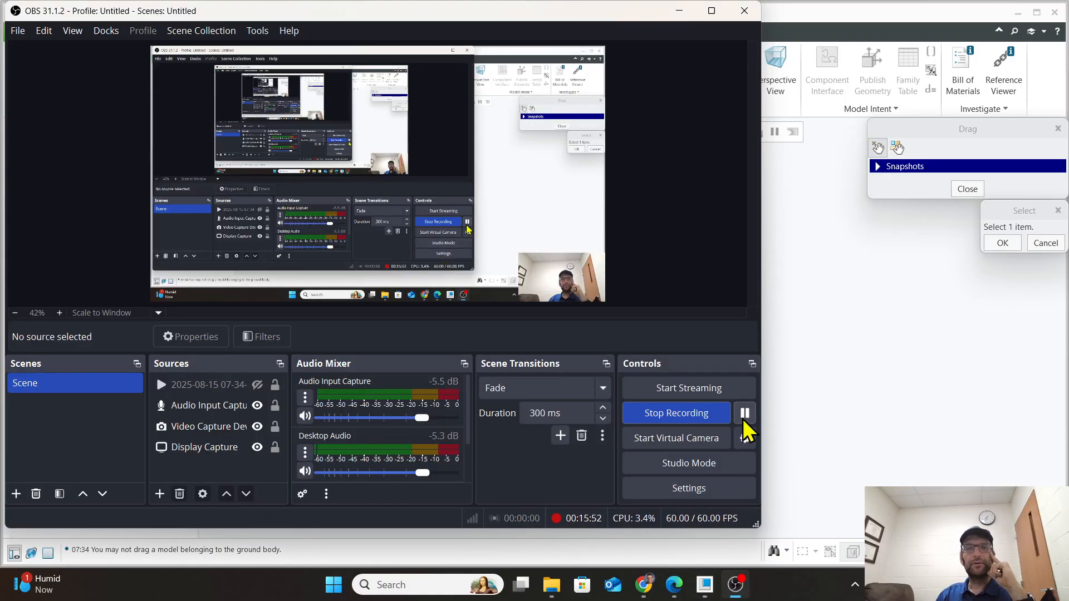
pyautogui.click(744, 415)
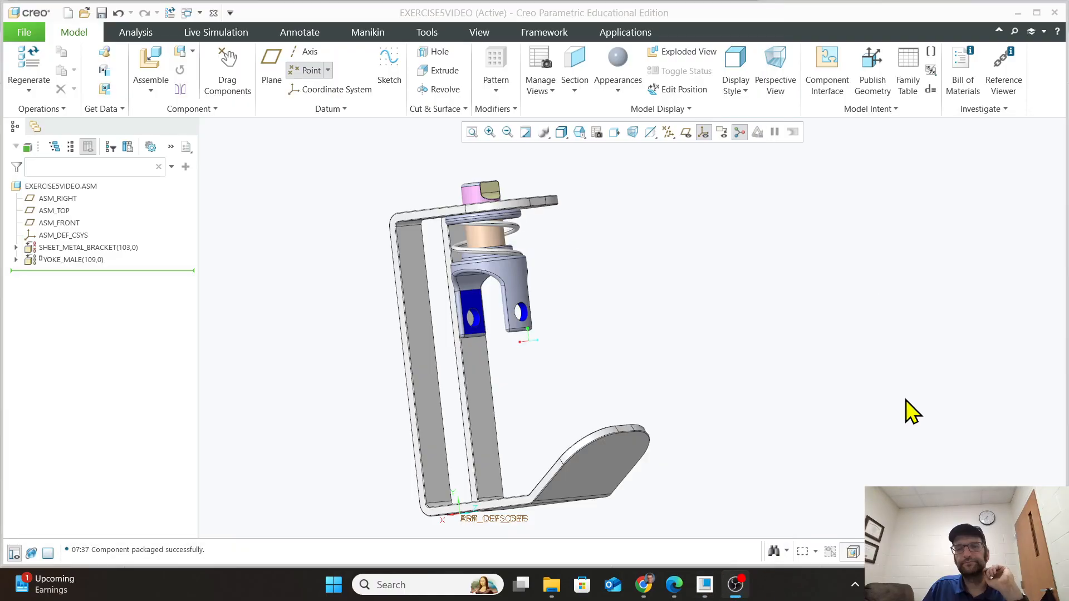
pyautogui.click(891, 402)
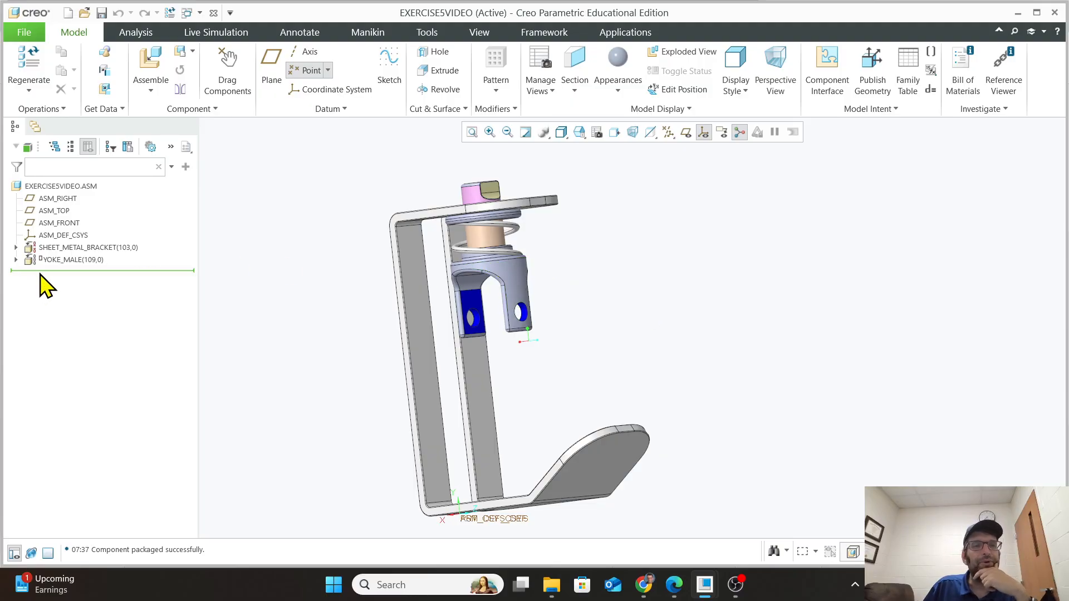
# Reopen the placement definition of YOKE_MALE and toggle Allow Assumptions on and off, leaving it disabled.
pyautogui.click(68, 260)
pyautogui.click(117, 212)
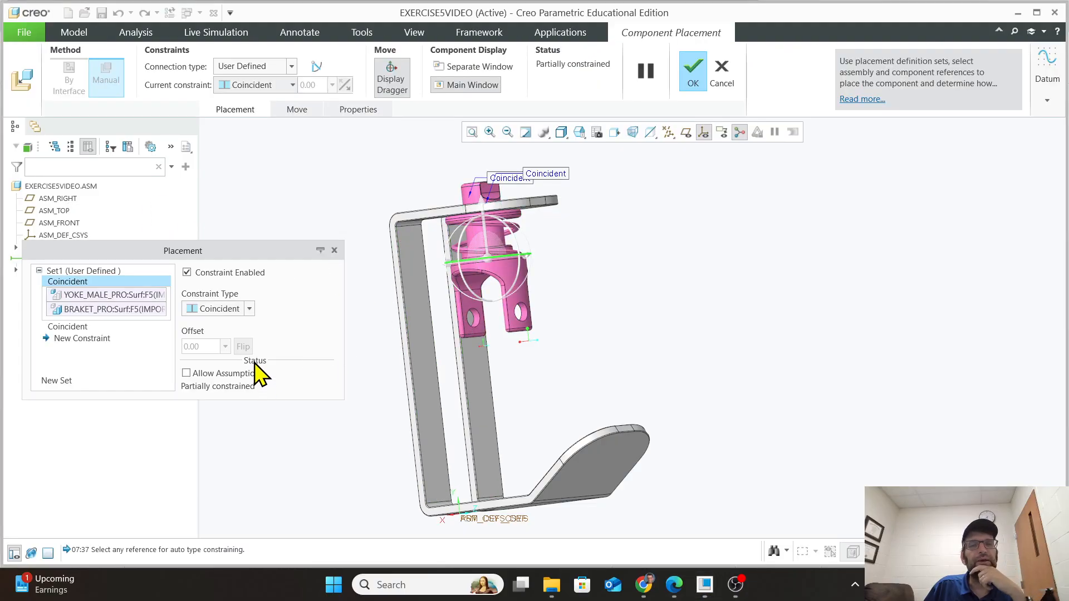
pyautogui.click(187, 373)
pyautogui.click(187, 373)
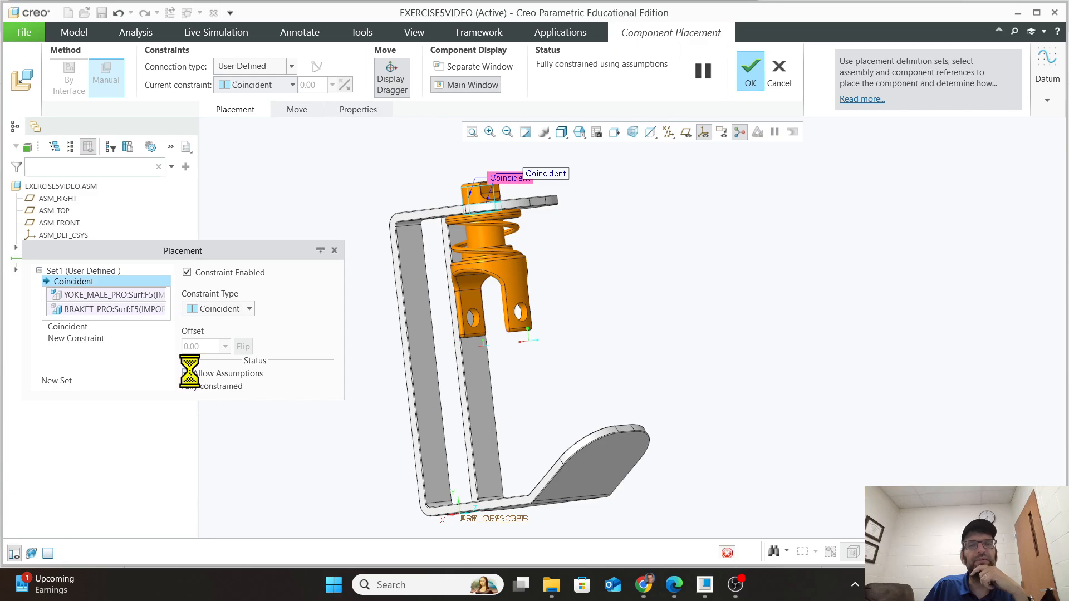
pyautogui.click(187, 373)
pyautogui.click(187, 373)
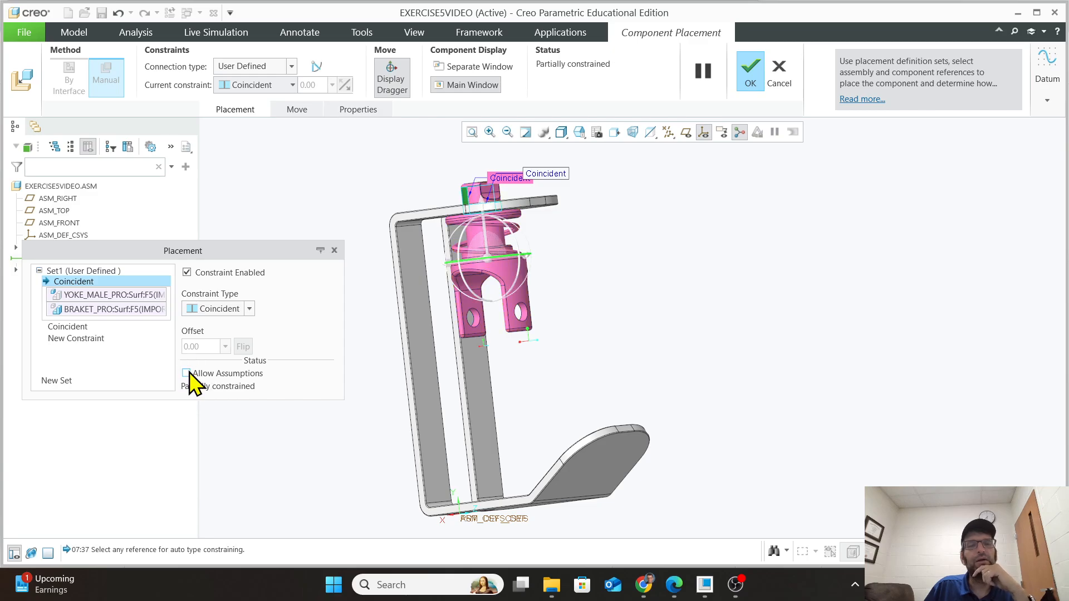
# Toggle Allow Assumptions on and off again, leaving it disabled, and rotate the male yoke about its axis with the 3D dragger.
pyautogui.click(187, 373)
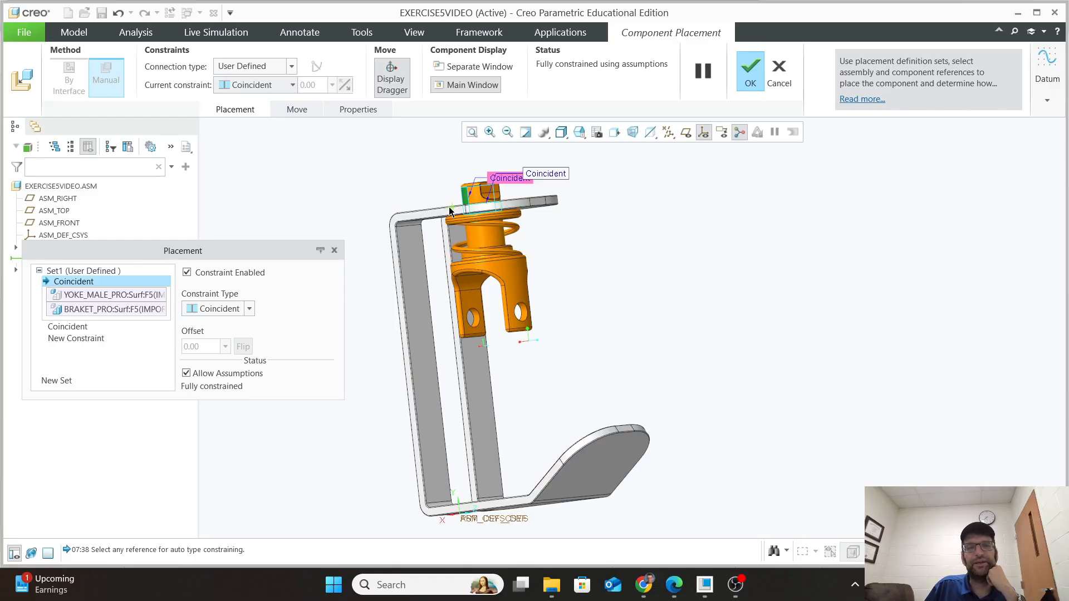
pyautogui.click(187, 374)
pyautogui.scroll(1, 512, 262)
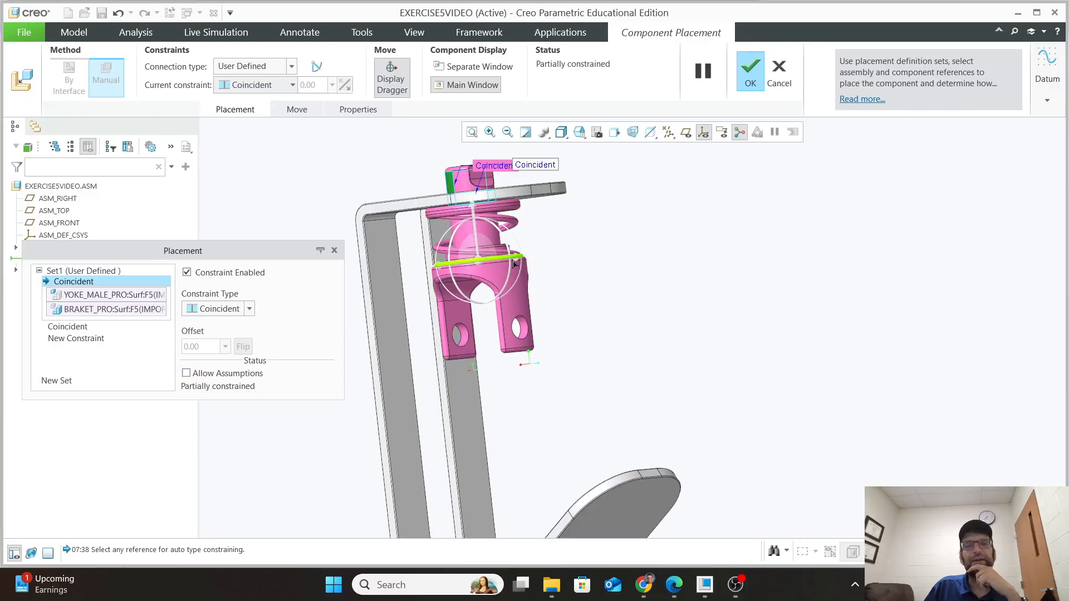
pyautogui.moveTo(492, 264); pyautogui.dragTo(554, 256)
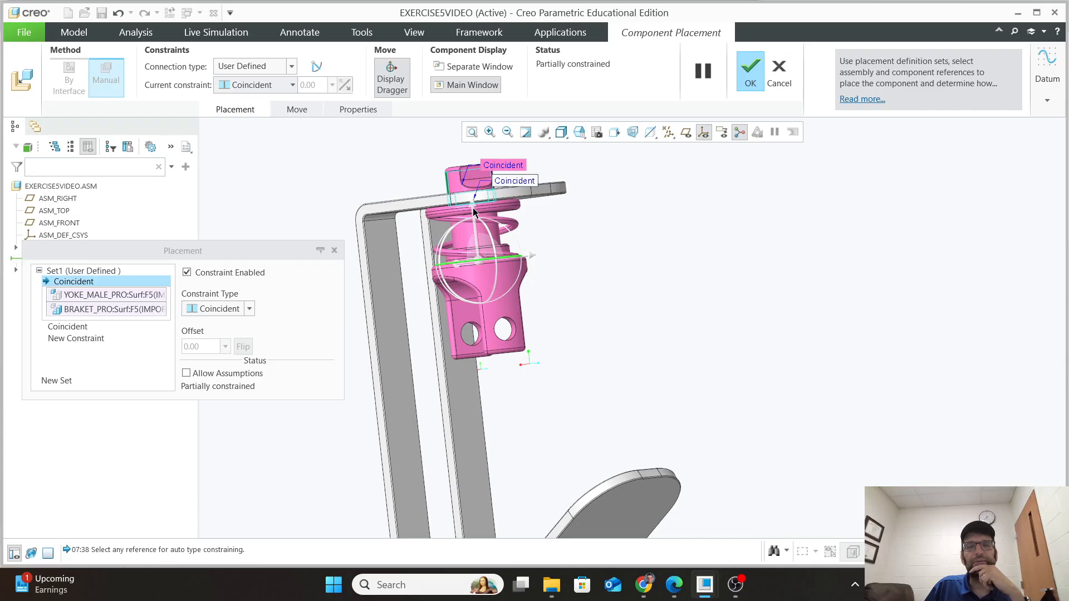
pyautogui.scroll(-2, 480, 272)
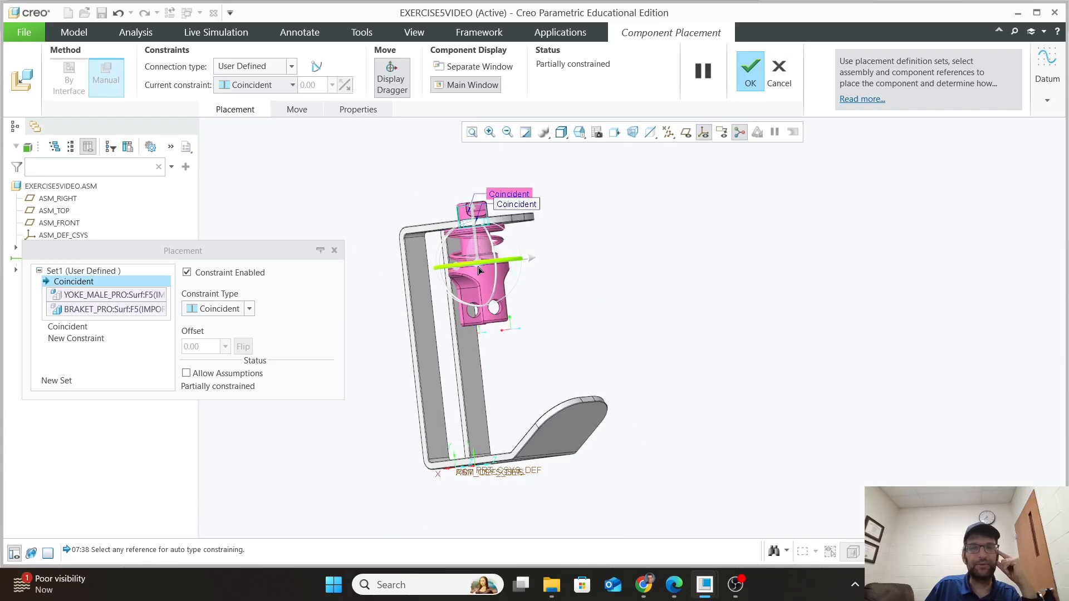
pyautogui.scroll(4, 480, 271)
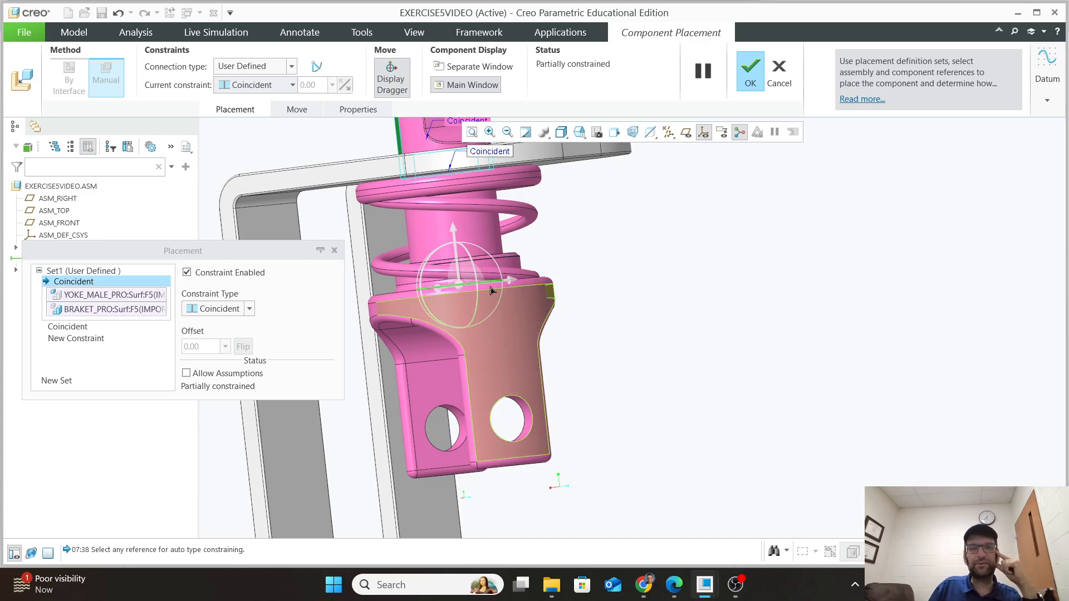
pyautogui.moveTo(491, 289); pyautogui.dragTo(466, 283)
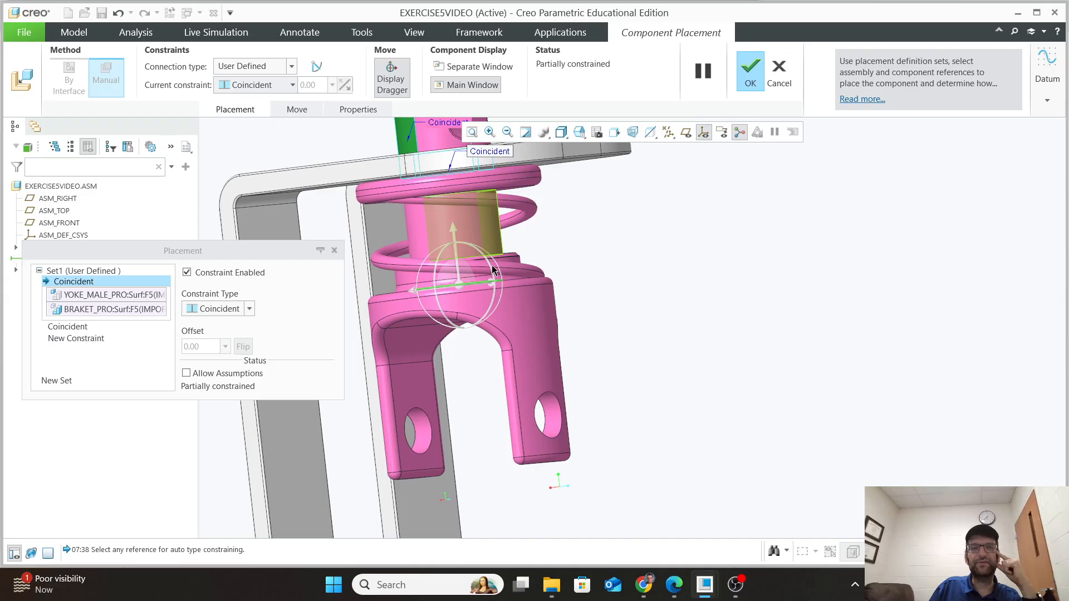
# Repick the yoke's cylindrical shaft surface as its reference for the first Coincident constraint and accept the placement.
pyautogui.click(491, 273)
pyautogui.scroll(1, 473, 272)
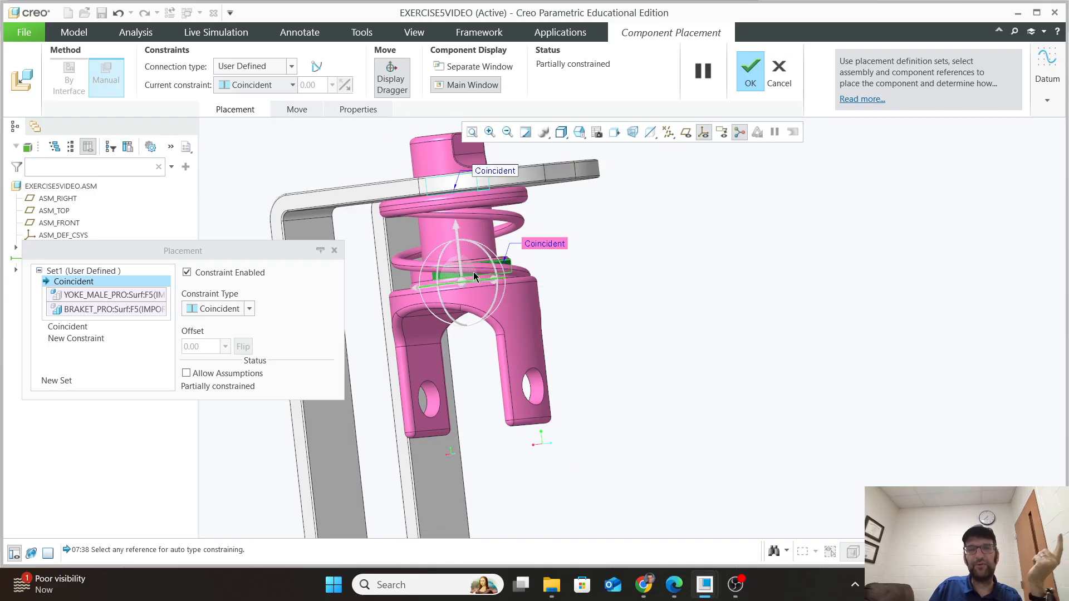
pyautogui.click(455, 234)
pyautogui.scroll(2, 569, 306)
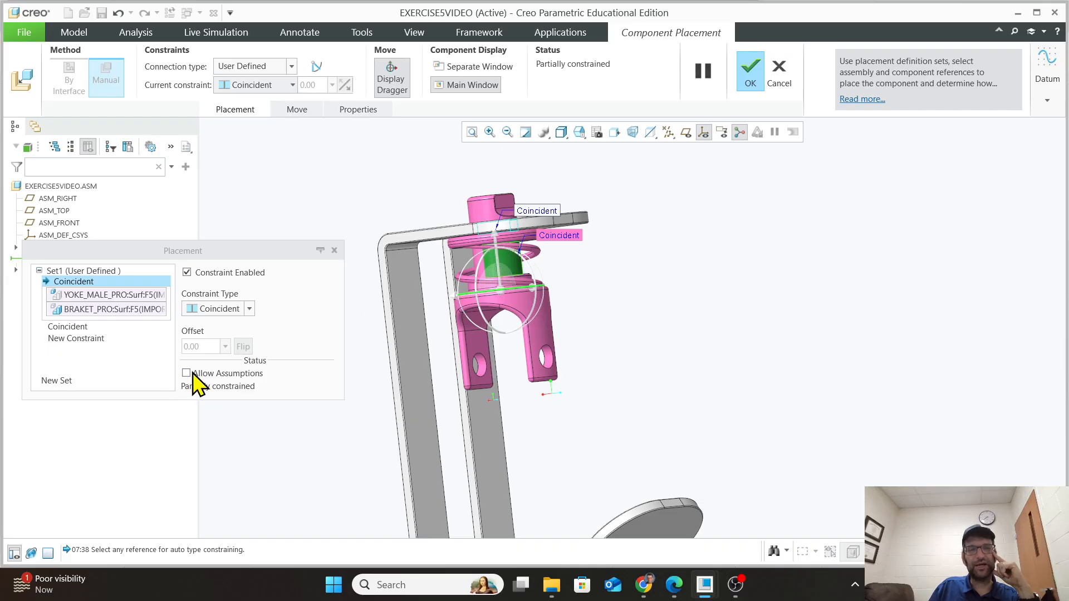
pyautogui.click(747, 68)
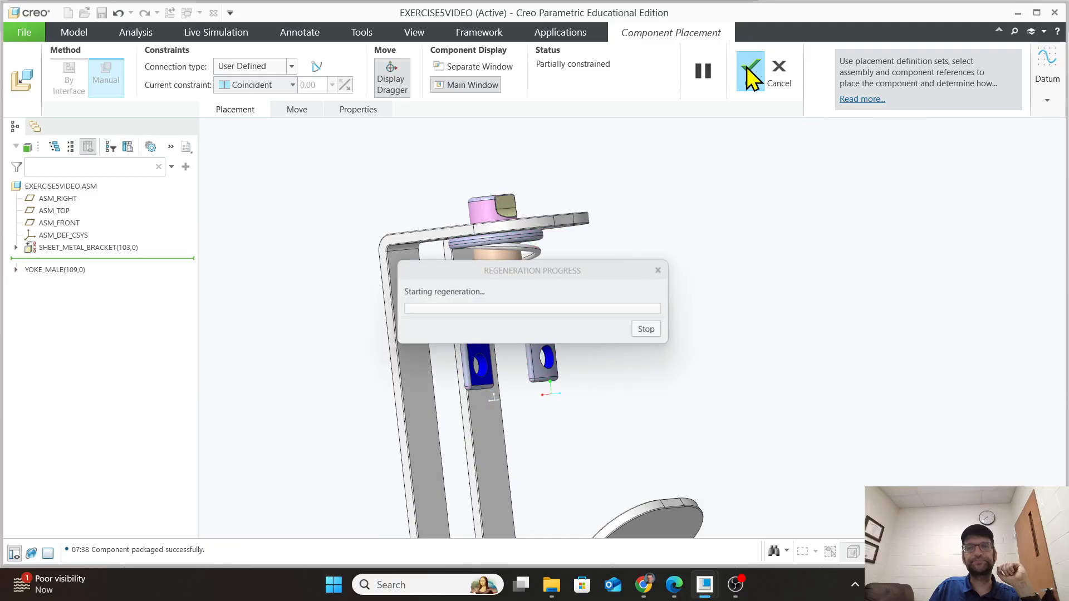
pyautogui.click(227, 70)
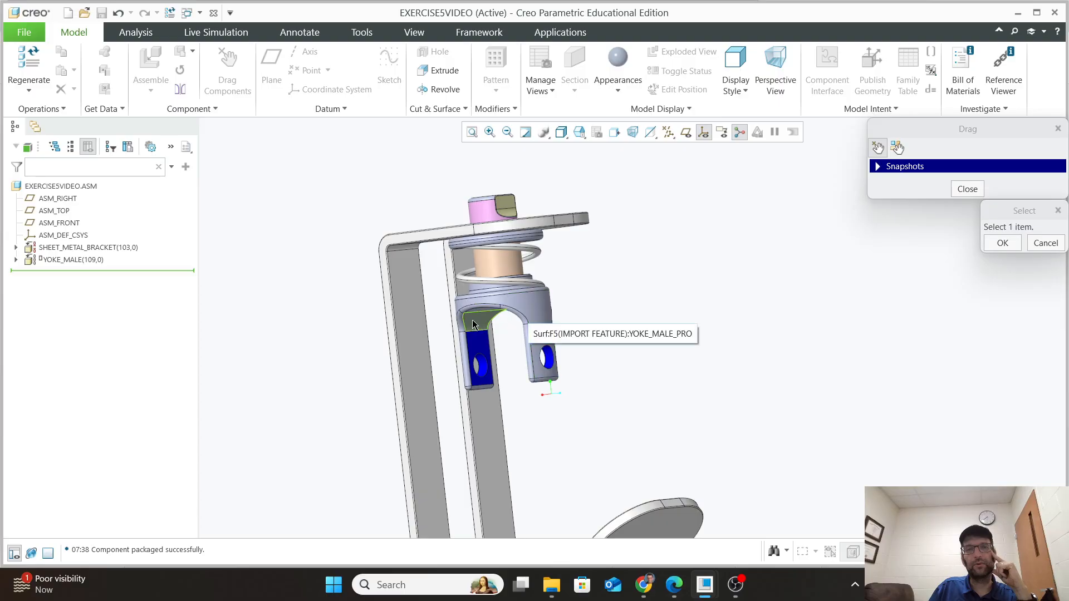
pyautogui.click(1003, 243)
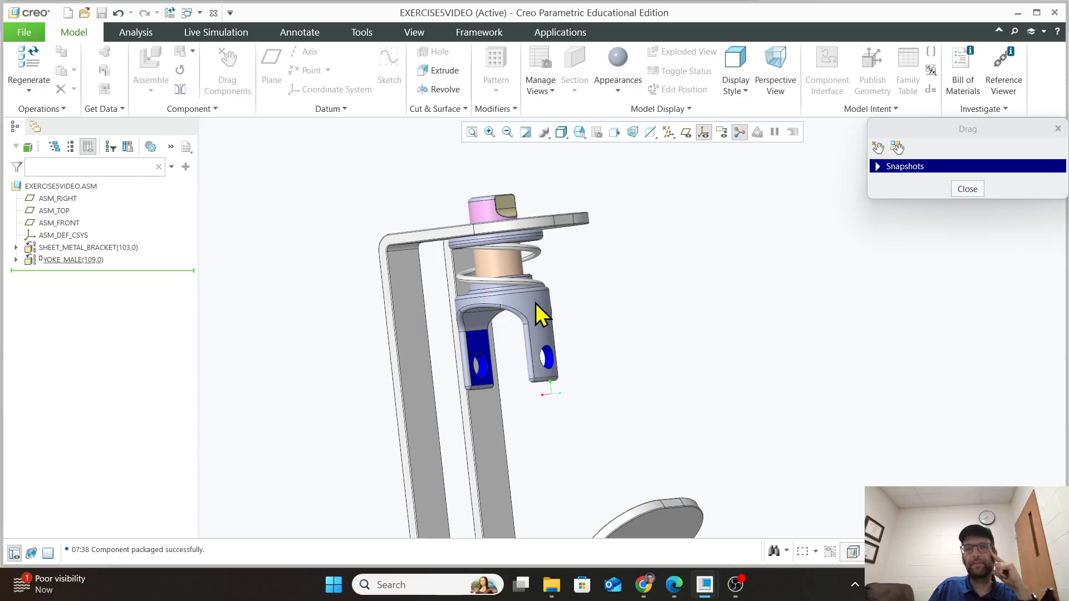
pyautogui.click(963, 189)
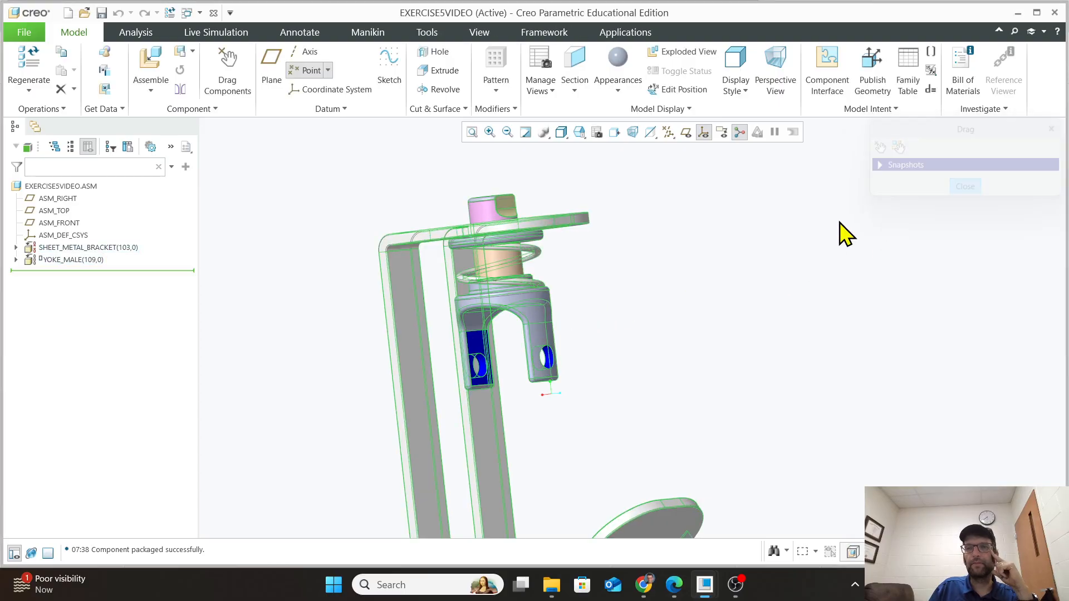
# Rotate the male yoke about its shaft axis by its fork using Drag Components.
pyautogui.click(539, 317)
pyautogui.click(687, 342)
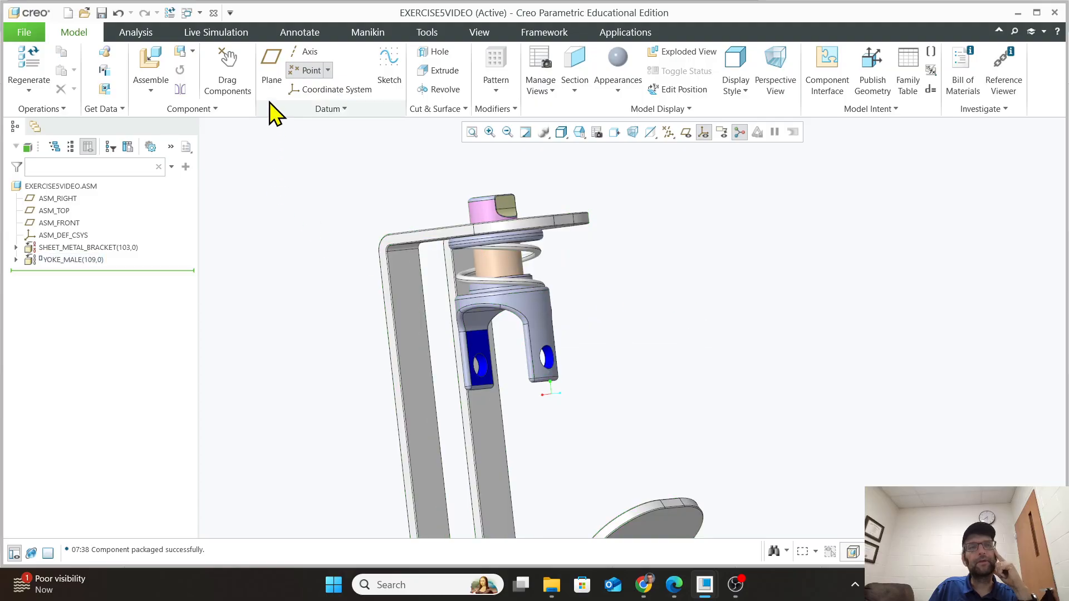
pyautogui.click(227, 70)
pyautogui.click(543, 326)
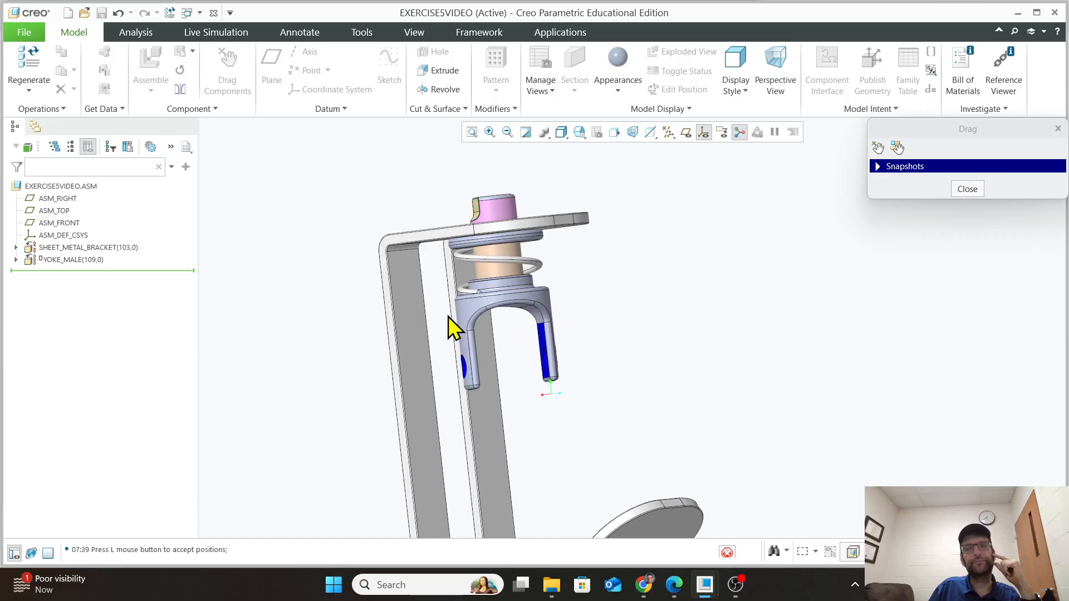
pyautogui.click(969, 190)
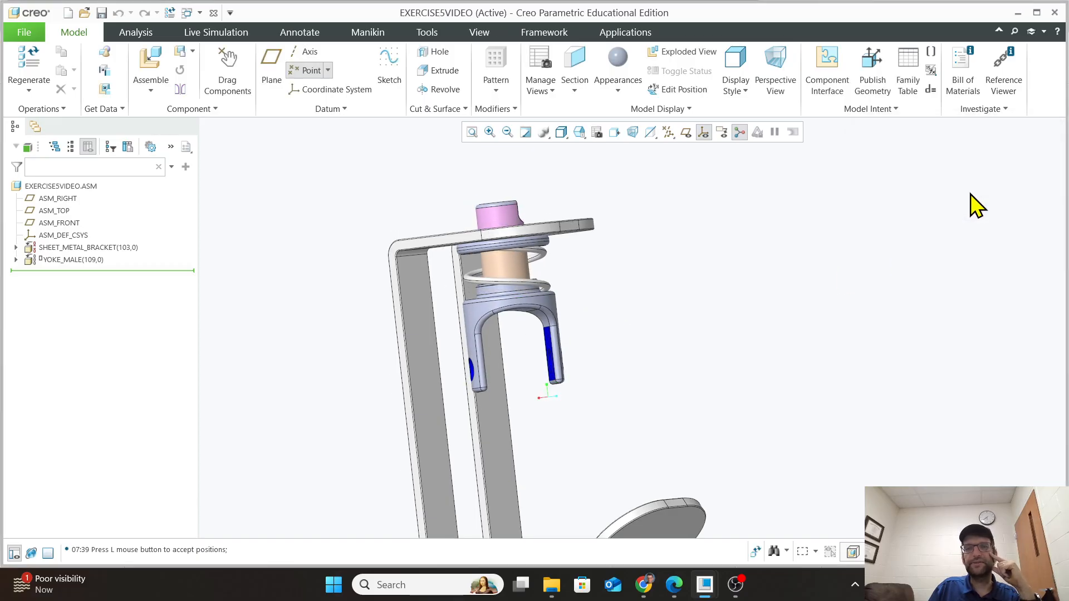
pyautogui.click(226, 66)
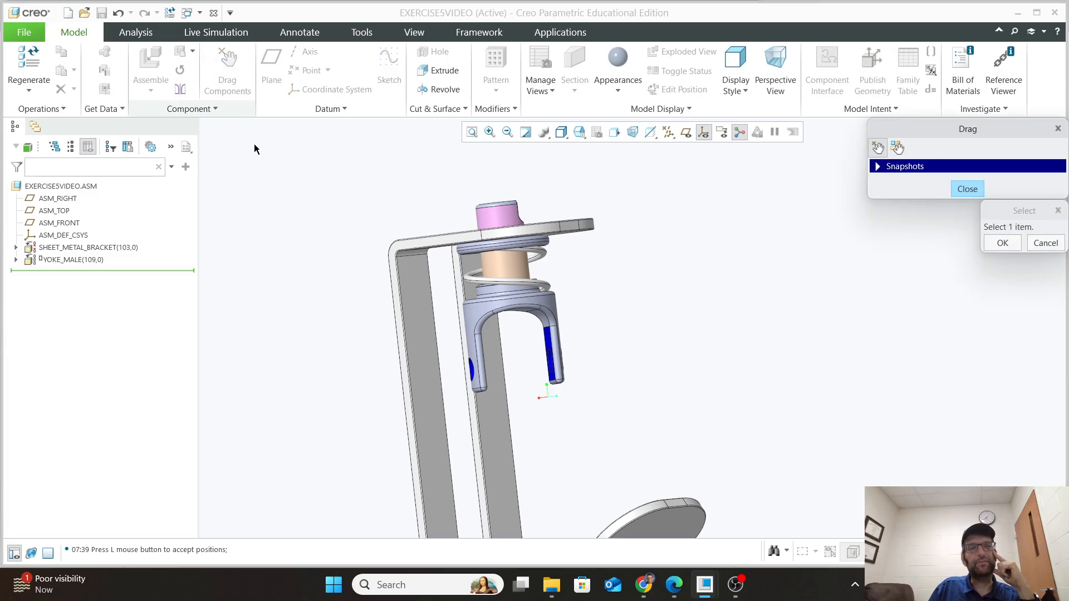
pyautogui.click(473, 315)
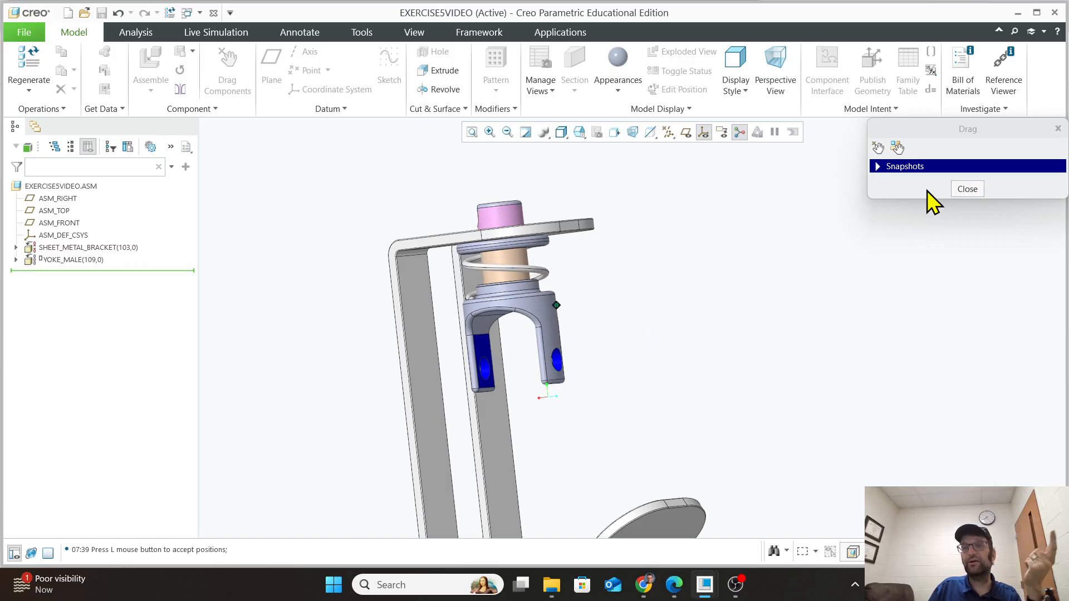
pyautogui.click(967, 189)
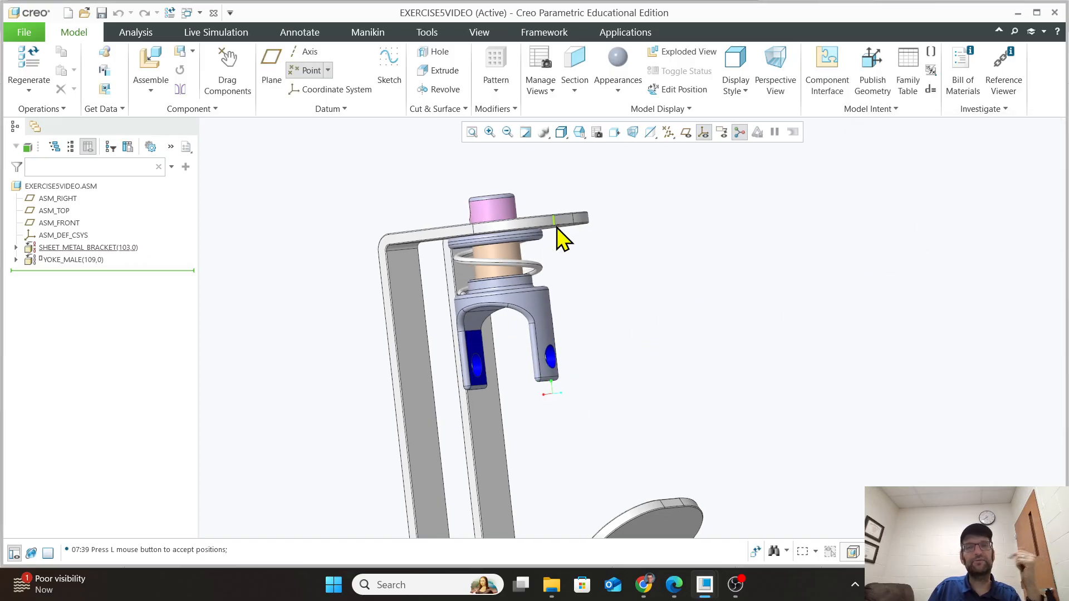
# Assemble the spider_hinge_pro.prt component from the Exercise 5 folder.
pyautogui.click(580, 134)
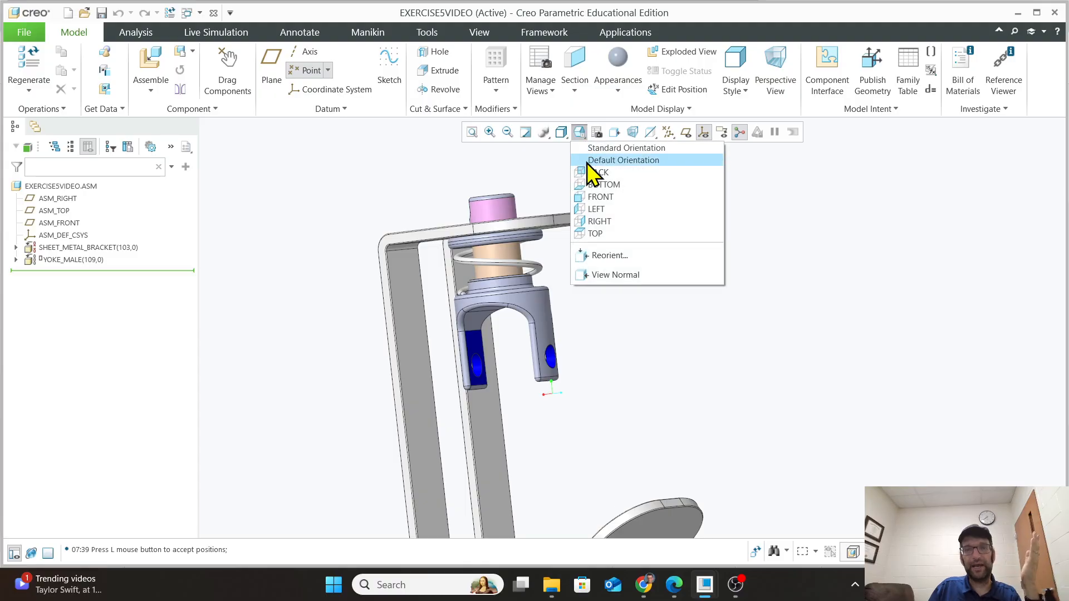
pyautogui.click(602, 149)
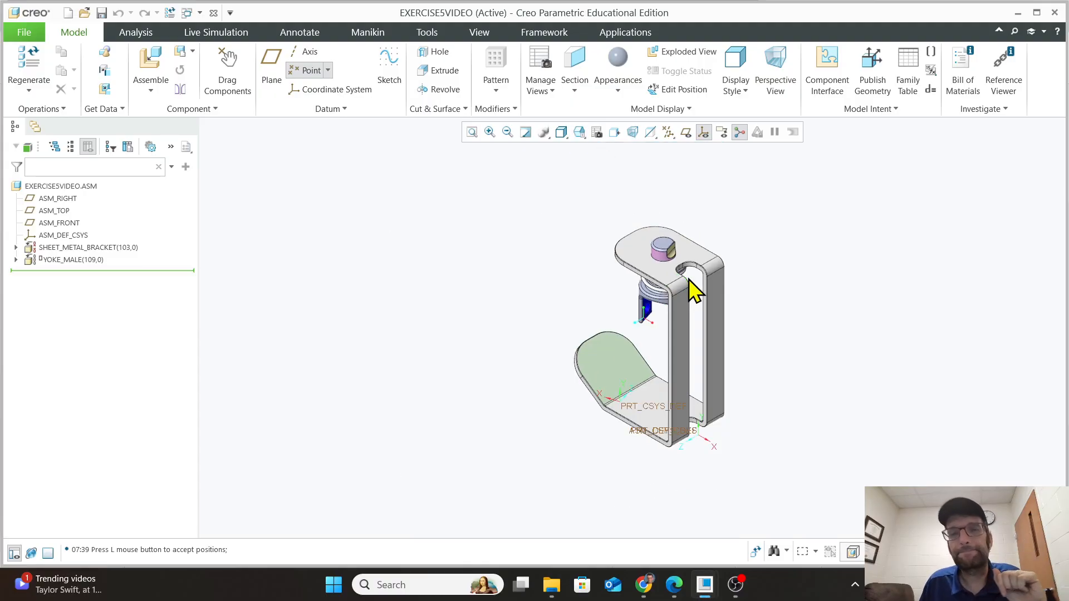
pyautogui.scroll(-3, 804, 319)
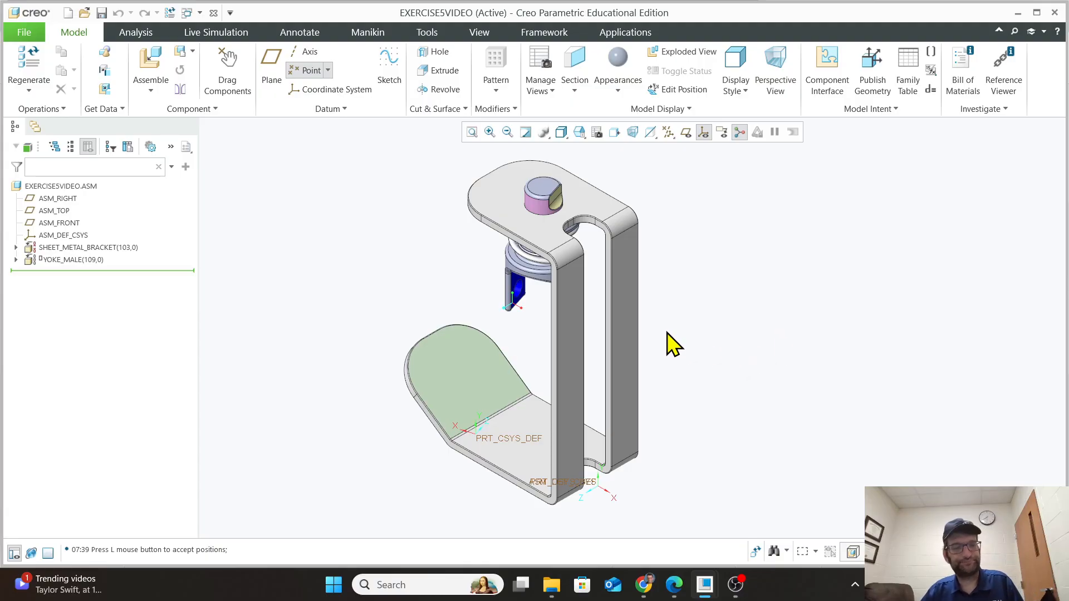
pyautogui.keyDown('shift'); pyautogui.moveTo(663, 340); pyautogui.dragTo(711, 341, button='middle'); pyautogui.keyUp('shift')
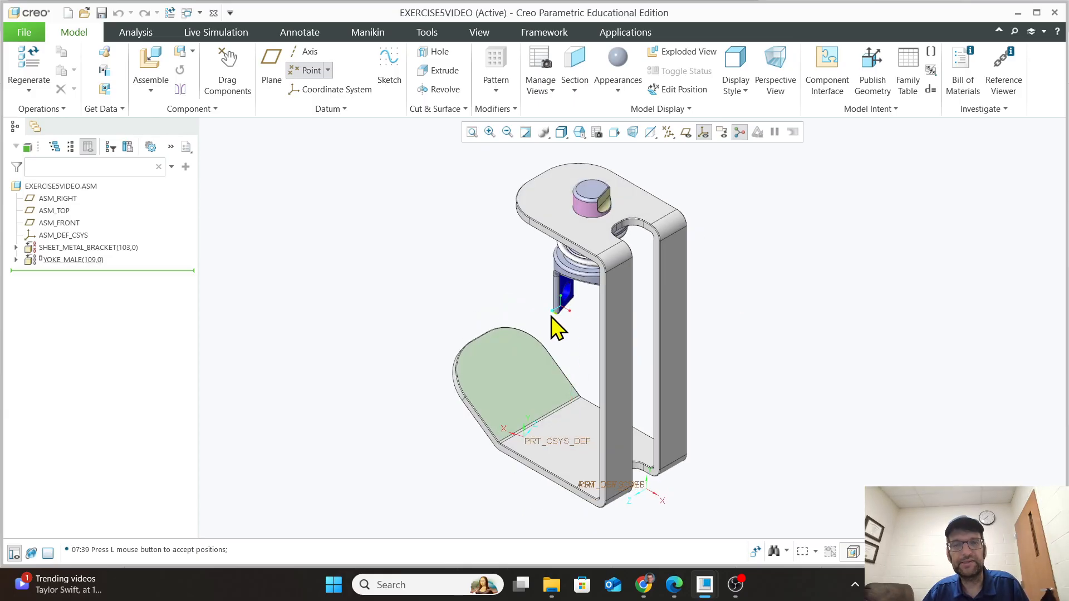
pyautogui.moveTo(557, 329); pyautogui.dragTo(591, 253, button='middle')
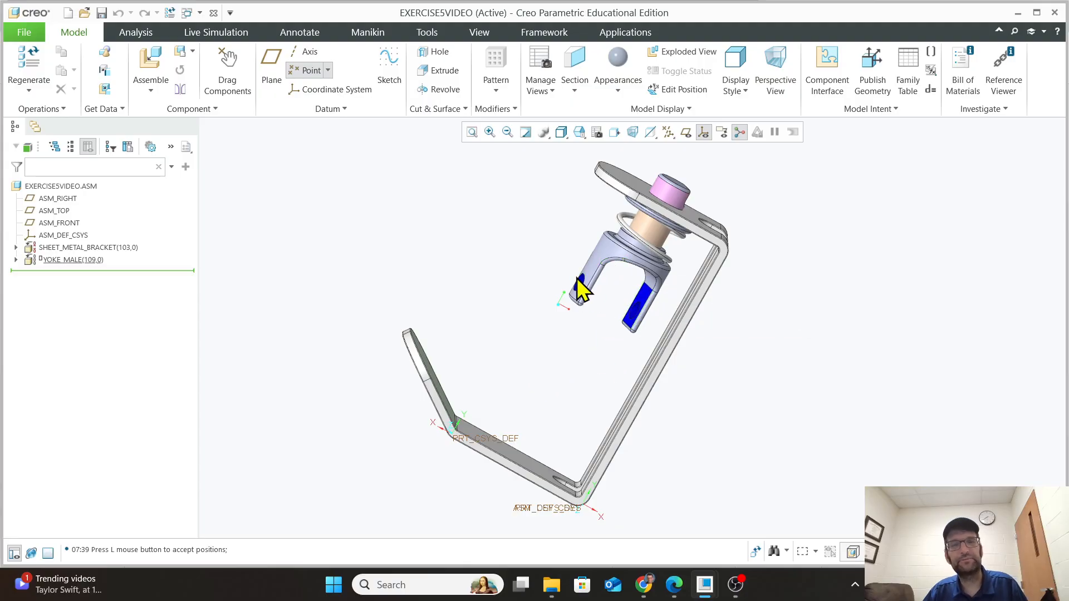
pyautogui.click(150, 65)
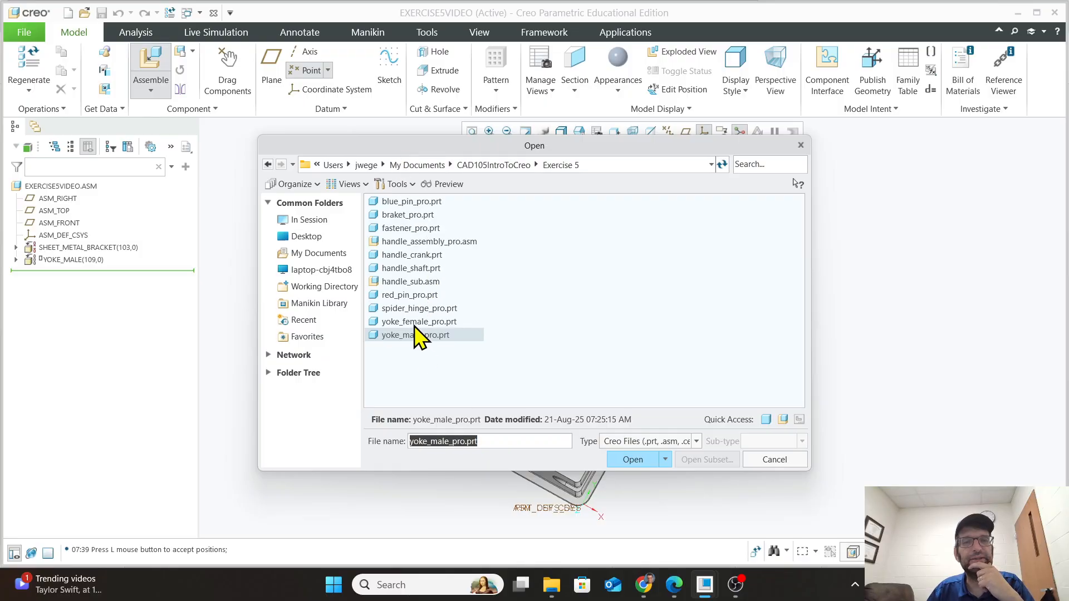
pyautogui.click(423, 309)
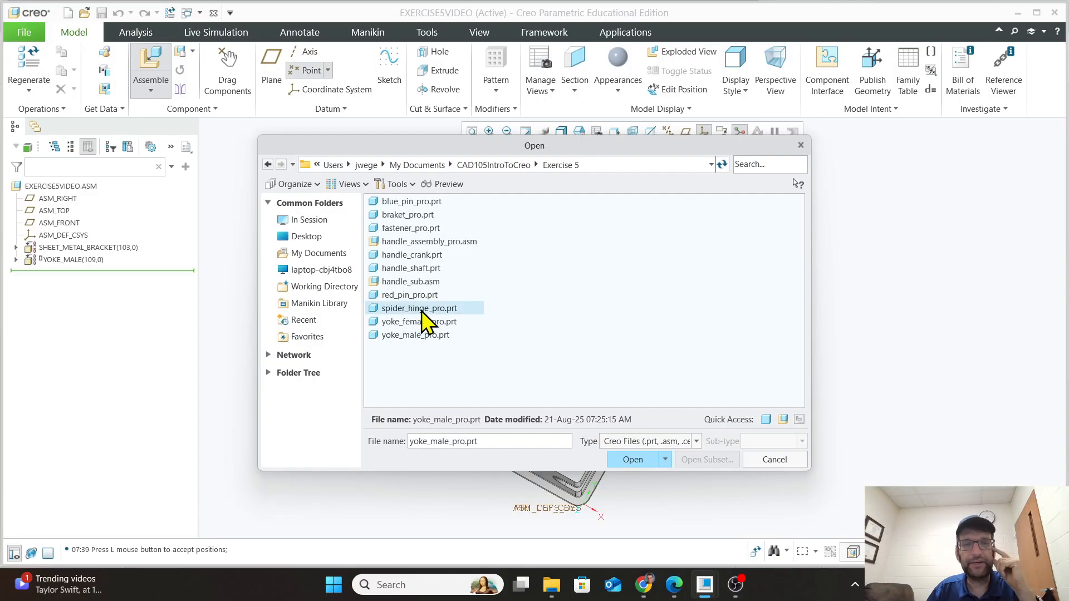
pyautogui.click(626, 462)
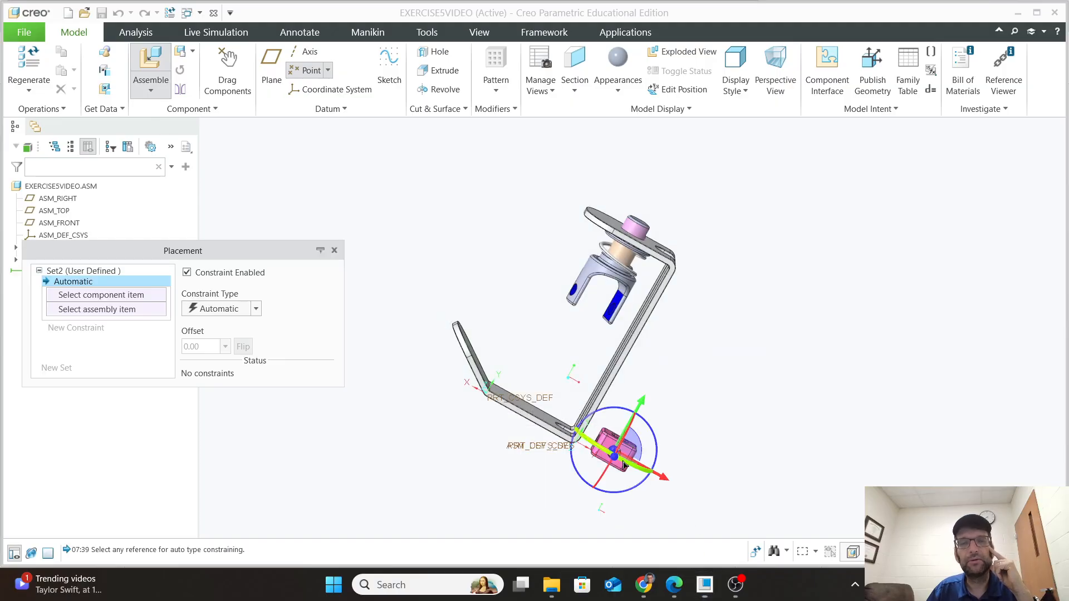
# Move the spider hinge with the 3D dragger to a free spot beside the yoke's fork, above the bracket's angled flange.
pyautogui.scroll(-5, 625, 474)
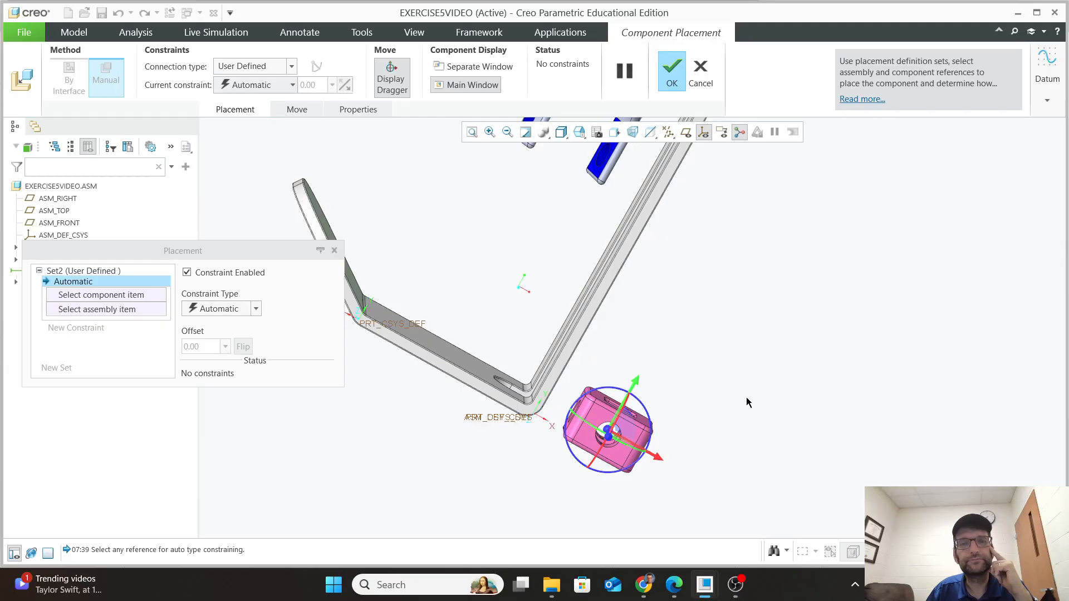
pyautogui.moveTo(746, 402); pyautogui.dragTo(707, 398, button='middle')
pyautogui.moveTo(702, 411); pyautogui.dragTo(505, 353)
pyautogui.moveTo(465, 312); pyautogui.dragTo(491, 184)
pyautogui.scroll(3, 513, 281)
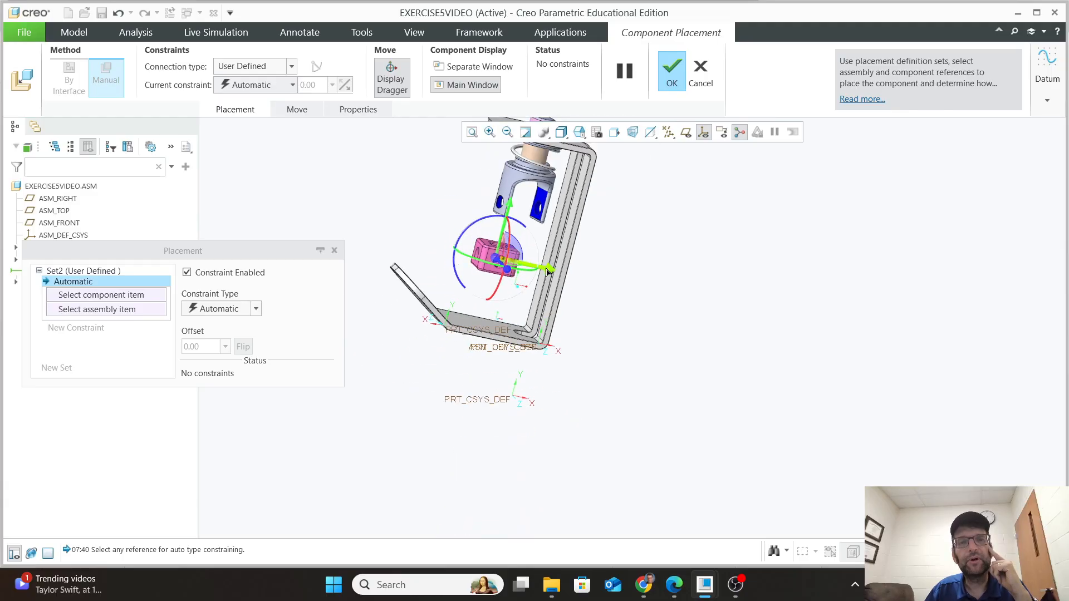
pyautogui.moveTo(549, 269); pyautogui.dragTo(453, 247)
pyautogui.scroll(3, 413, 257)
pyautogui.scroll(-4, 458, 239)
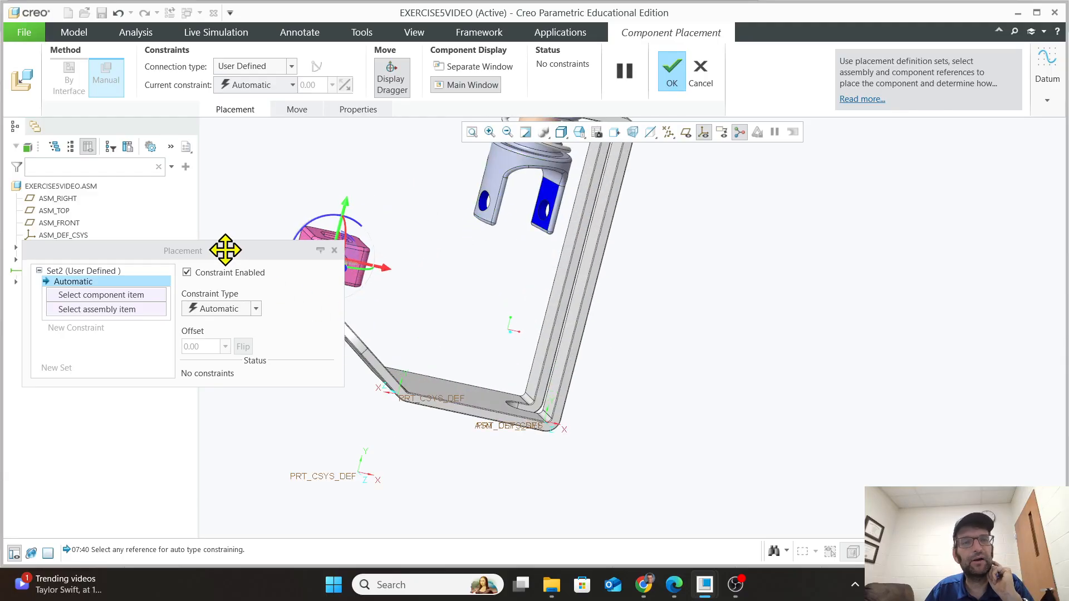
# Try an automatic constraint between the inner face of the male yoke's fork and a side face of the spider hinge.
pyautogui.moveTo(225, 250); pyautogui.dragTo(203, 359)
pyautogui.scroll(-2, 378, 265)
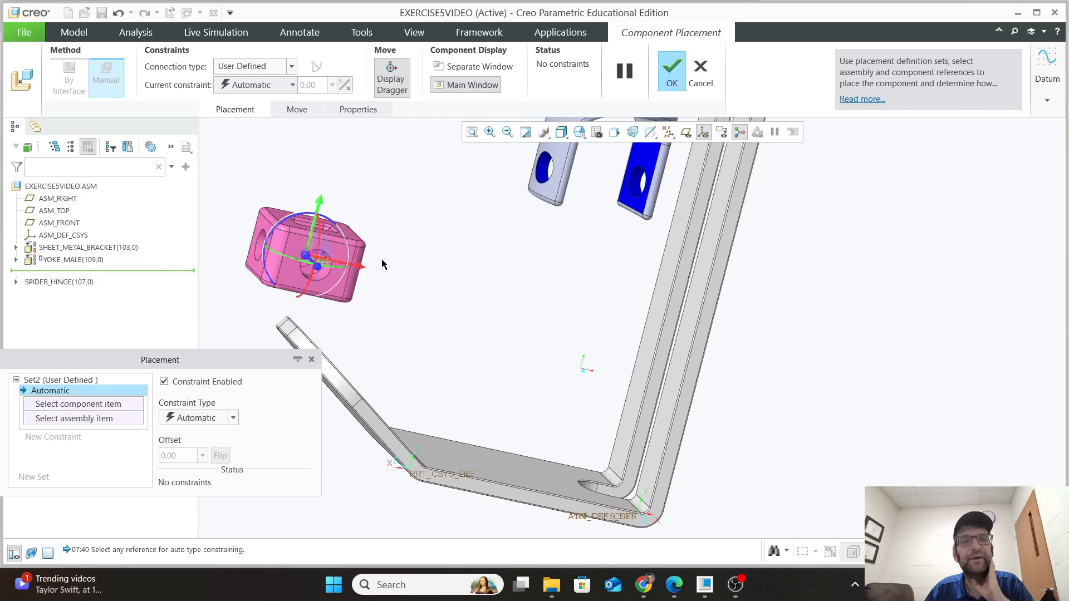
pyautogui.scroll(1, 392, 269)
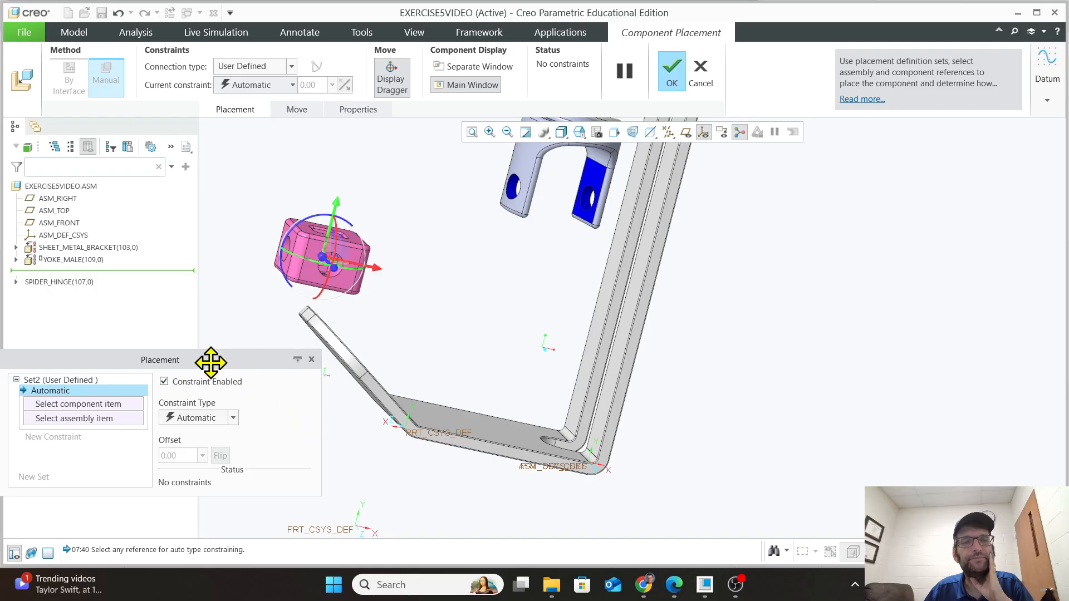
pyautogui.moveTo(211, 363); pyautogui.dragTo(224, 335)
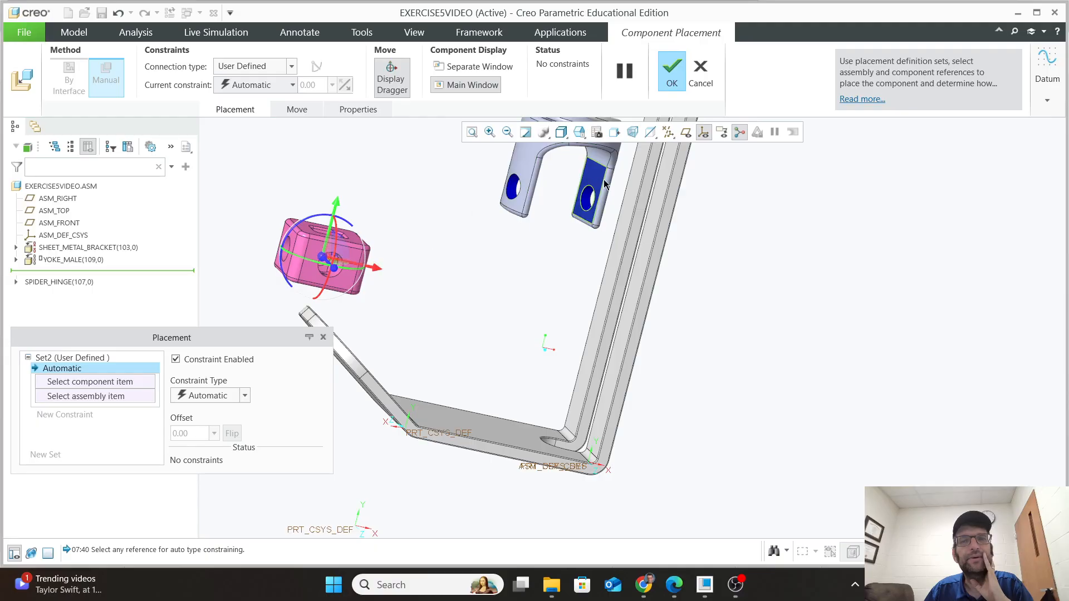
pyautogui.click(589, 189)
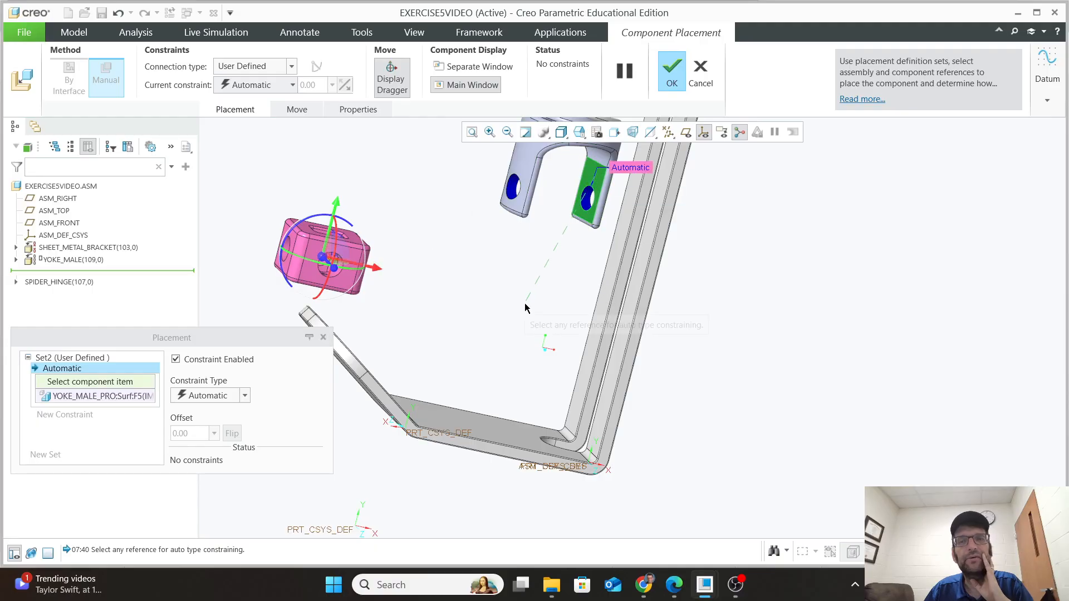
pyautogui.moveTo(513, 329)
pyautogui.mouseDown(button='middle')
pyautogui.moveTo(494, 327)
pyautogui.moveTo(504, 323)
pyautogui.mouseUp(button='middle')
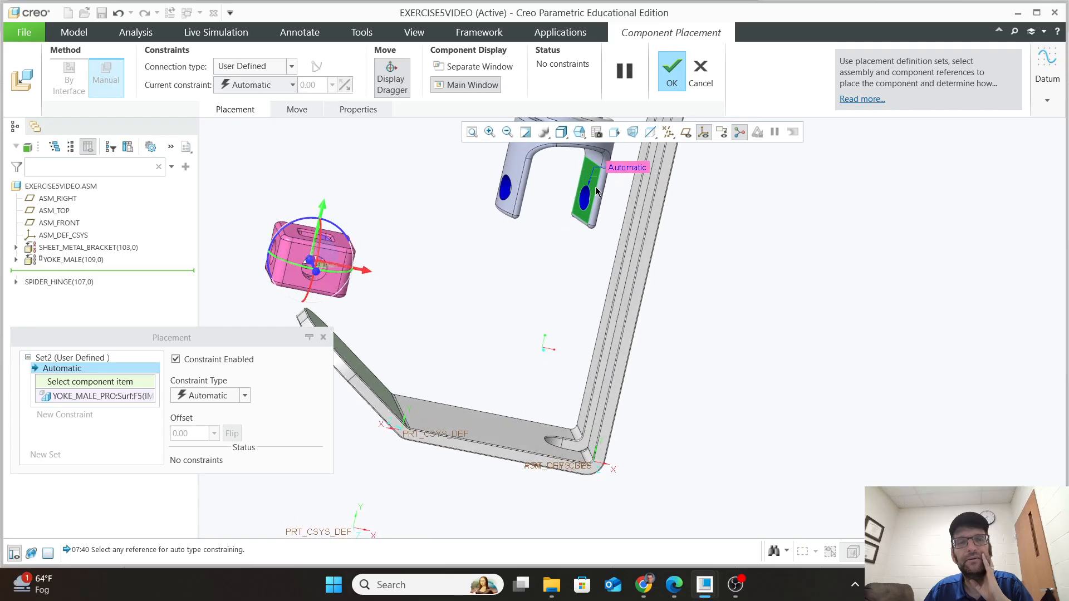
pyautogui.click(322, 337)
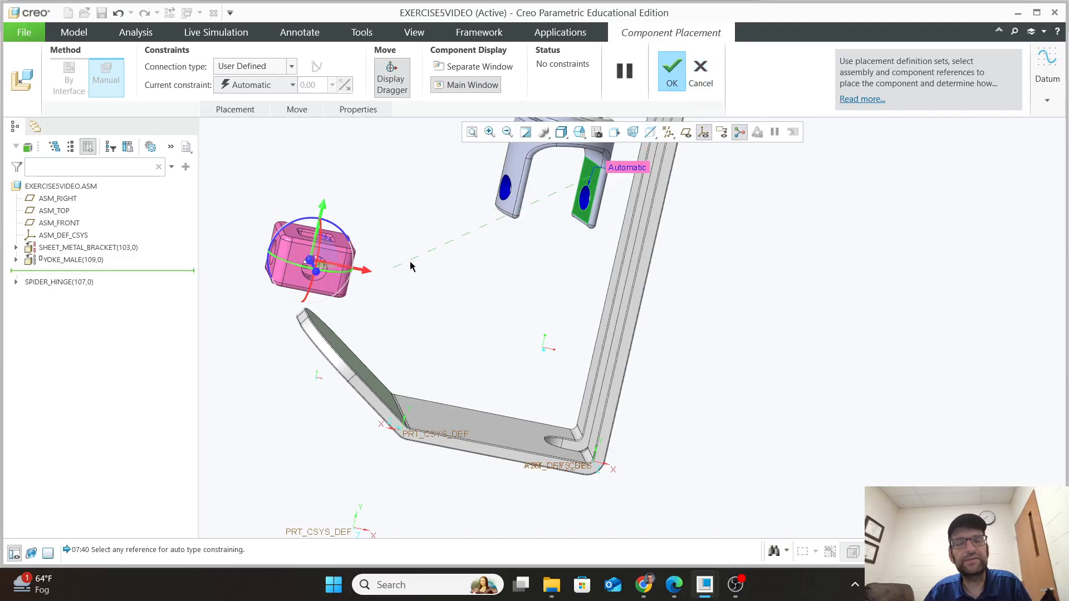
pyautogui.moveTo(399, 362); pyautogui.dragTo(374, 307, button='middle')
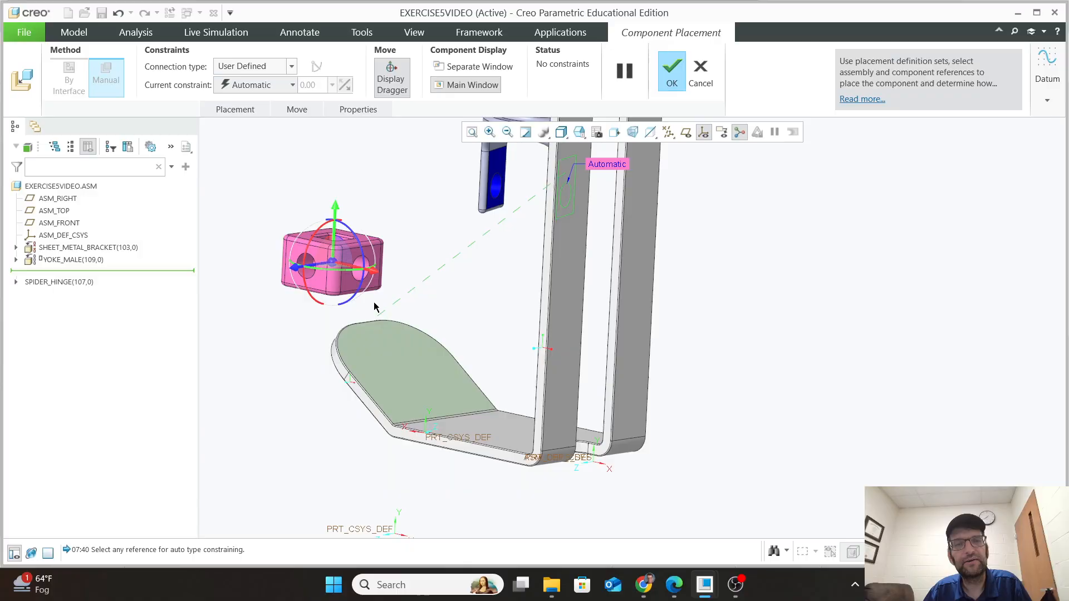
pyautogui.click(381, 264)
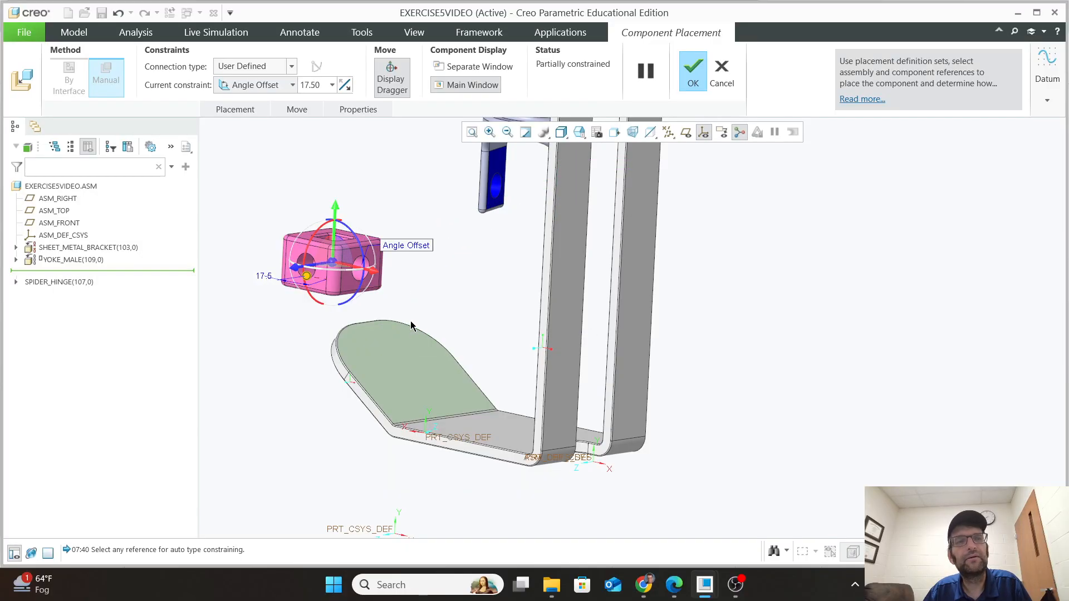
pyautogui.moveTo(411, 327); pyautogui.dragTo(455, 327, button='middle')
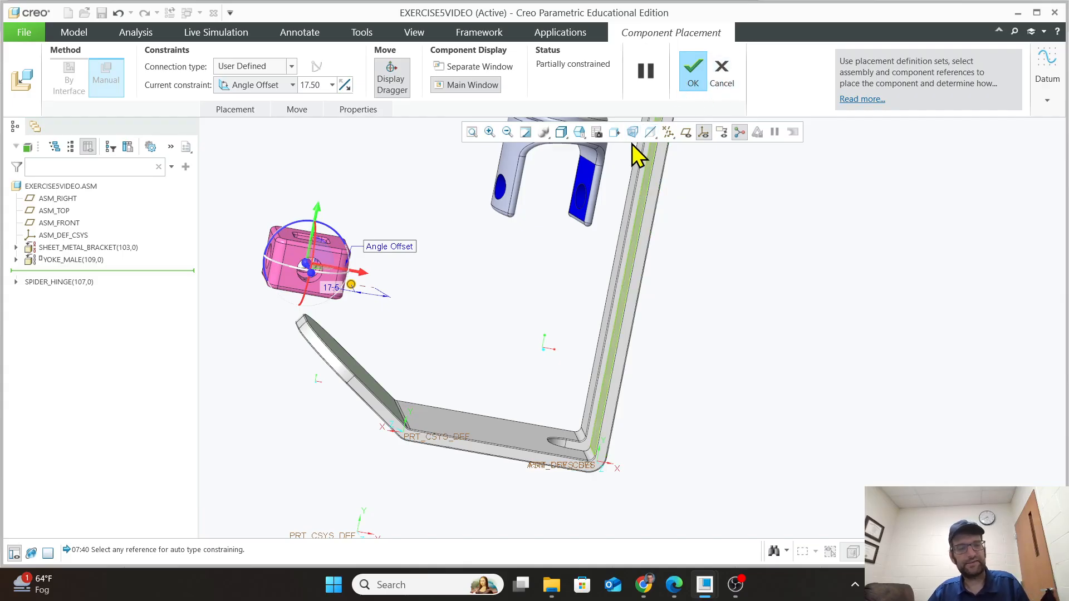
pyautogui.click(588, 175)
pyautogui.click(544, 251)
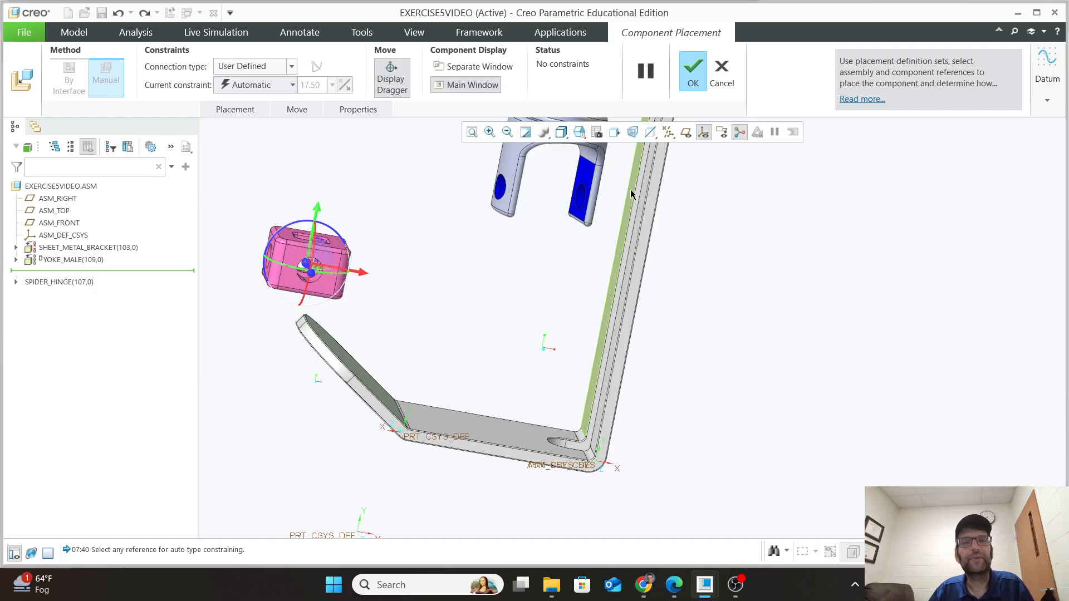
# Align the spider hinge's side hole with the hole in the male yoke's fork using a Coincident constraint.
pyautogui.click(585, 193)
pyautogui.moveTo(442, 279); pyautogui.dragTo(417, 287, button='middle')
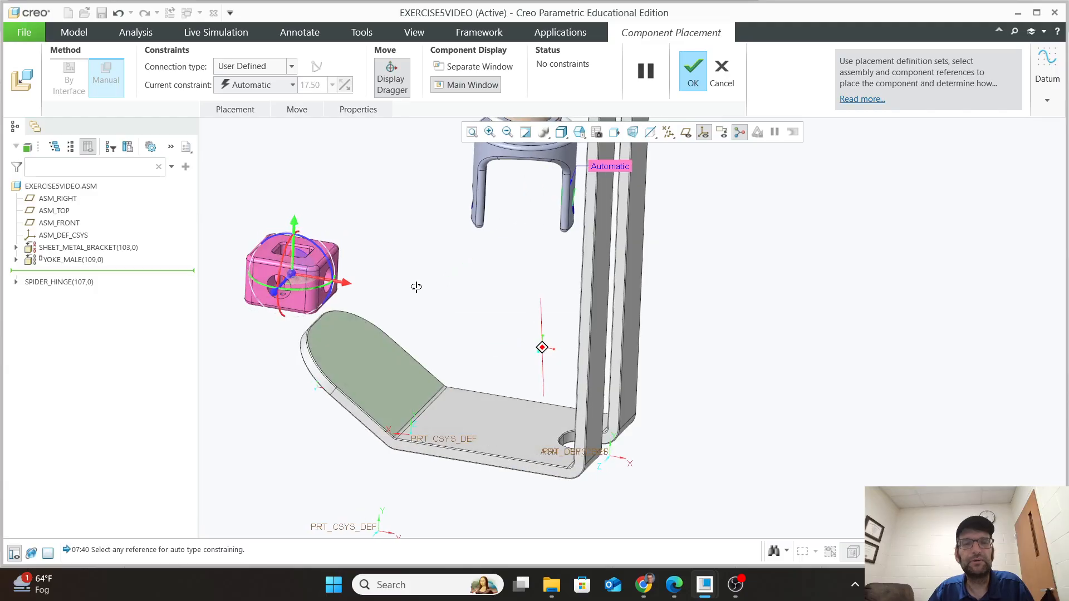
pyautogui.scroll(4, 313, 285)
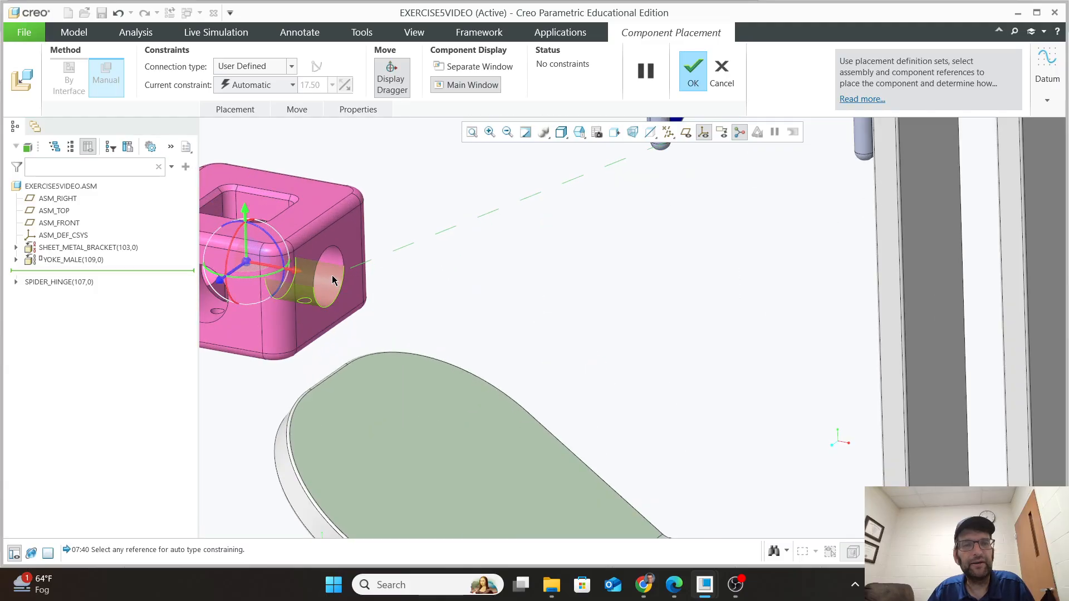
pyautogui.click(332, 280)
pyautogui.scroll(-5, 400, 279)
pyautogui.moveTo(418, 275)
pyautogui.mouseDown(button='middle')
pyautogui.moveTo(505, 273)
pyautogui.moveTo(432, 270)
pyautogui.mouseUp(button='middle')
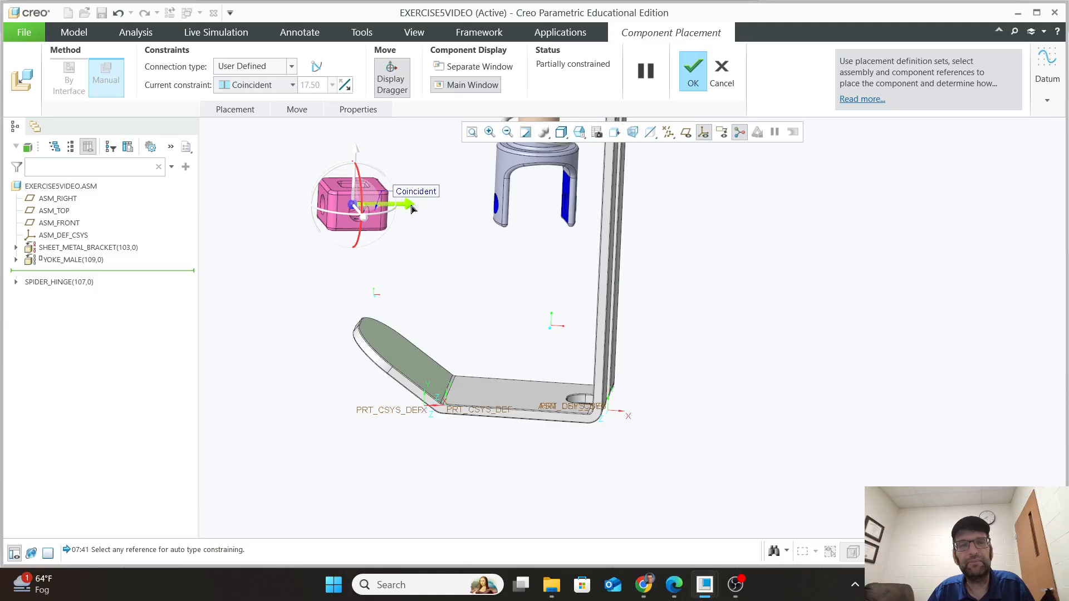
# Add a Distance constraint between the spider hinge's side face and the fork's inner face, and accept the placement.
pyautogui.scroll(-5, 390, 218)
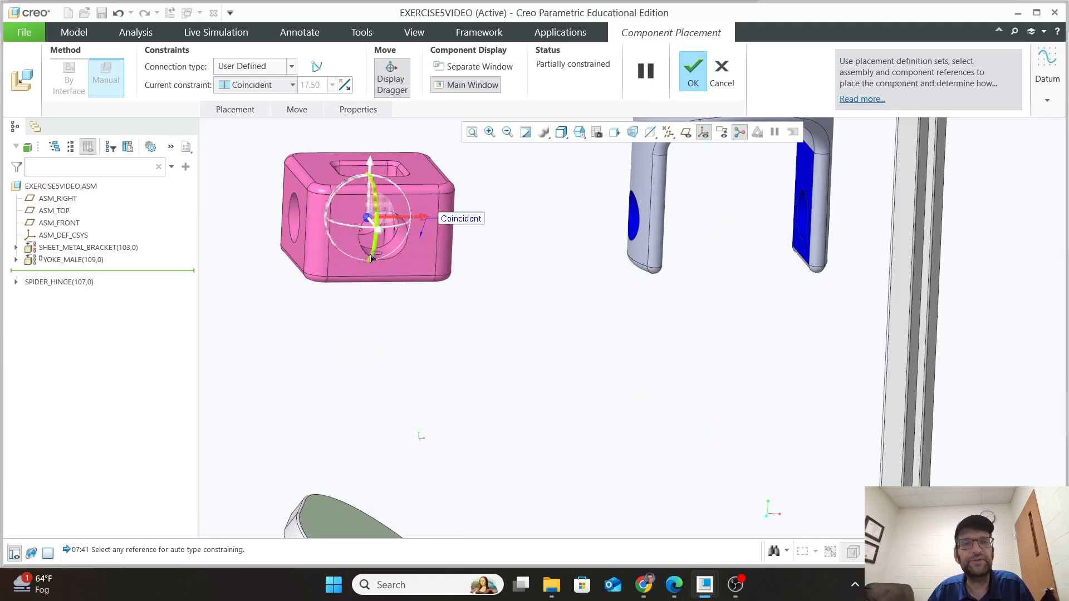
pyautogui.scroll(2, 374, 257)
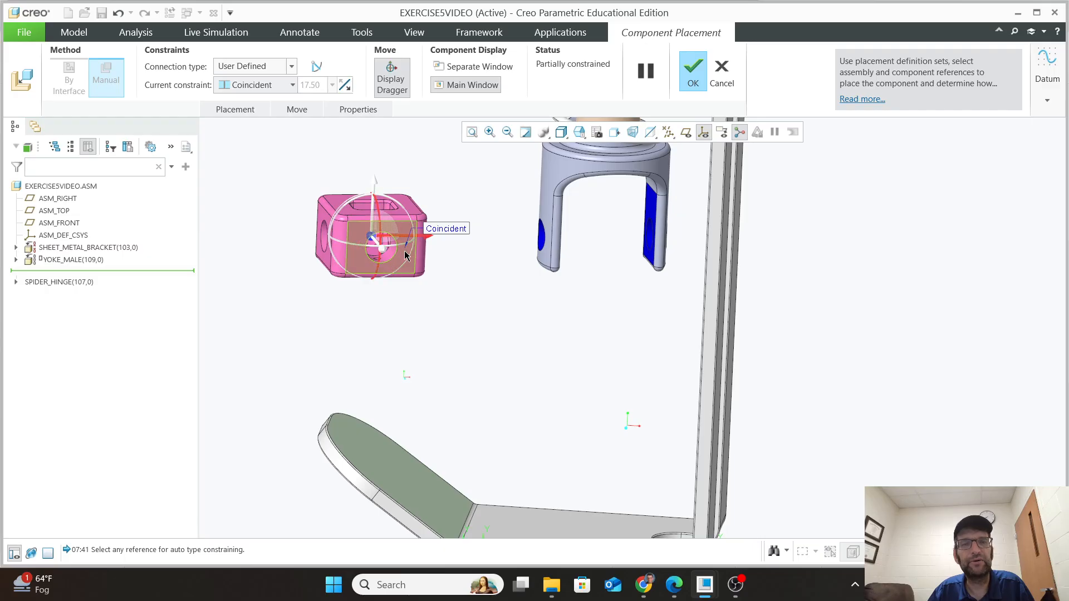
pyautogui.scroll(2, 436, 276)
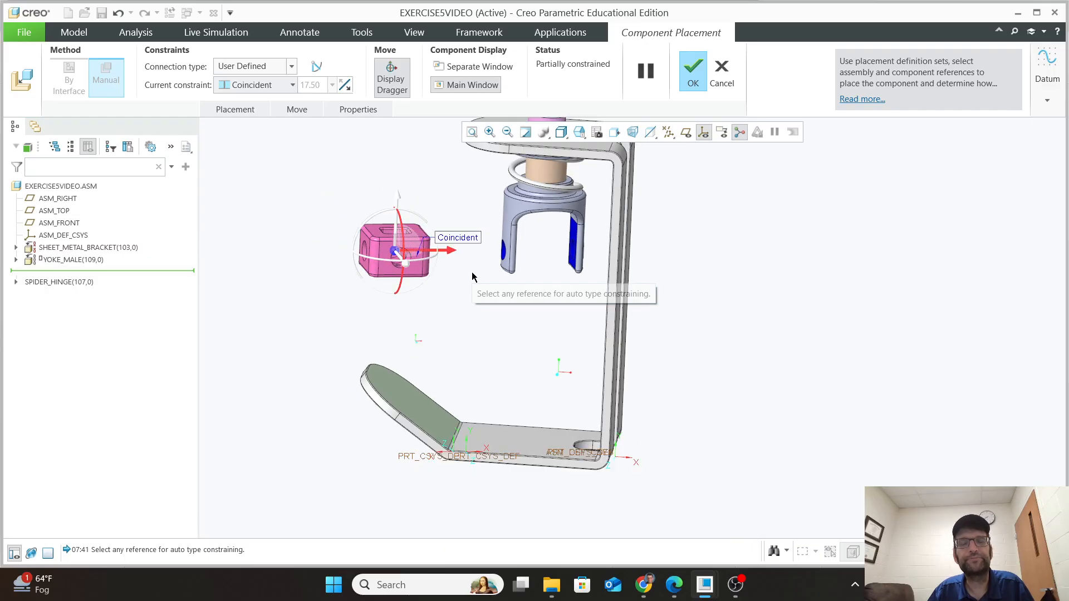
pyautogui.scroll(-2, 477, 284)
pyautogui.scroll(-1, 466, 299)
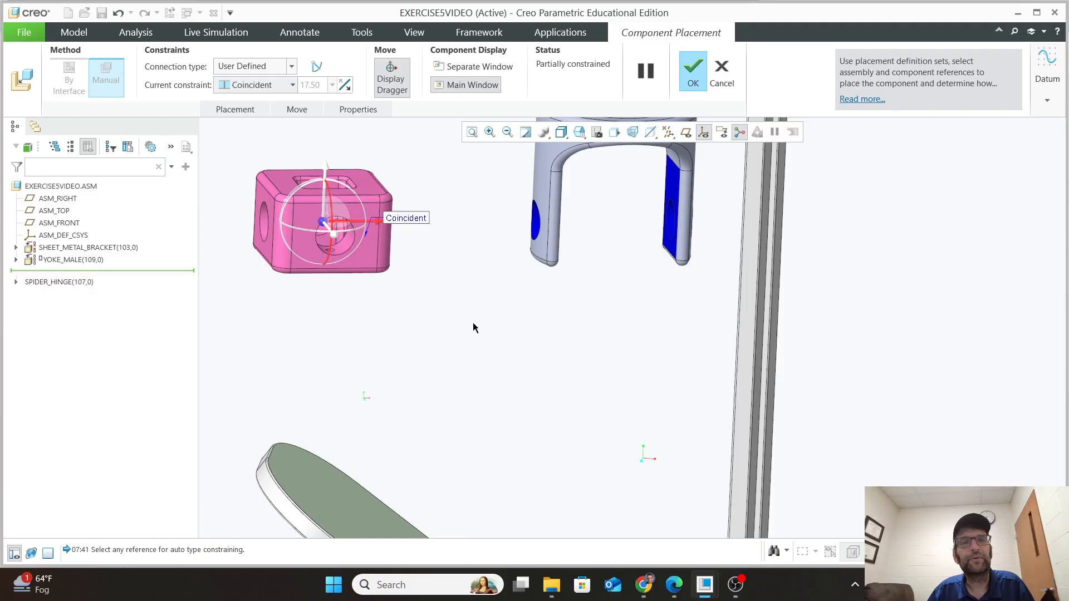
pyautogui.moveTo(502, 329)
pyautogui.mouseDown(button='middle')
pyautogui.moveTo(523, 335)
pyautogui.moveTo(441, 312)
pyautogui.moveTo(500, 330)
pyautogui.mouseUp(button='middle')
pyautogui.click(382, 260)
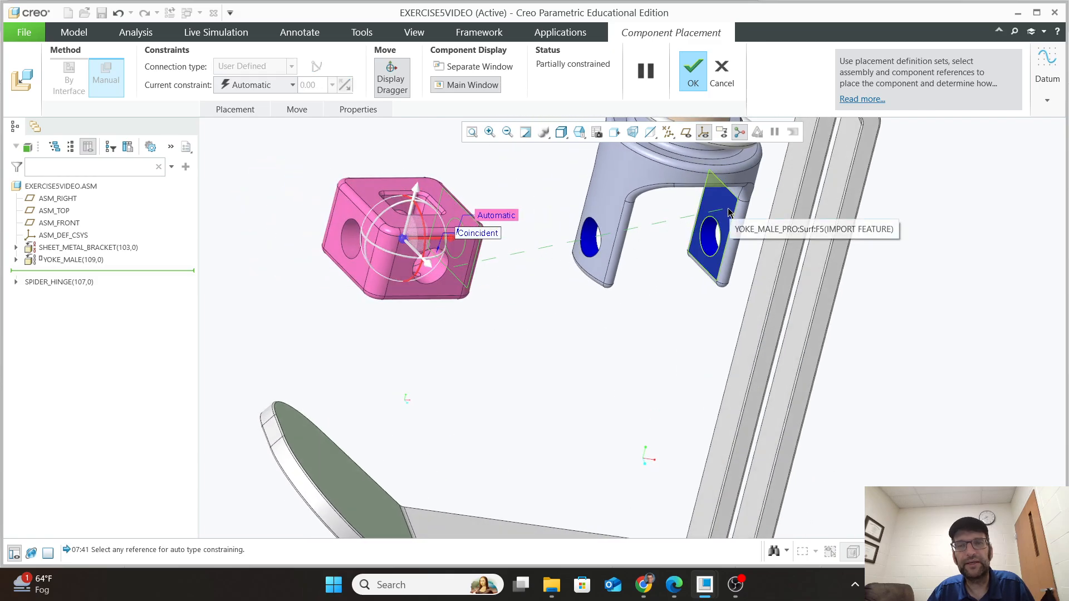
pyautogui.click(718, 226)
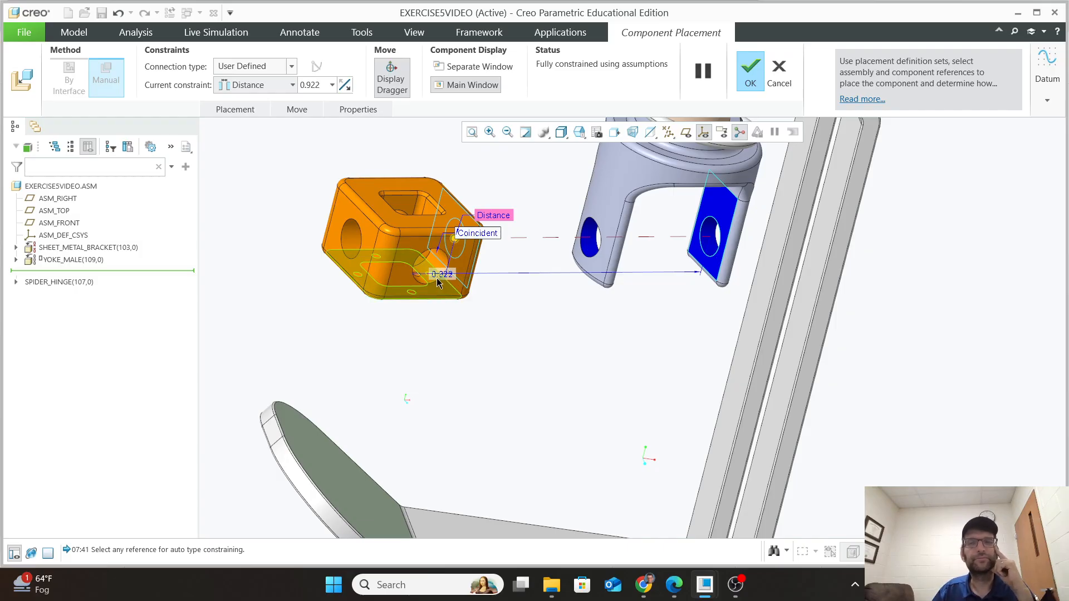
pyautogui.scroll(3, 434, 276)
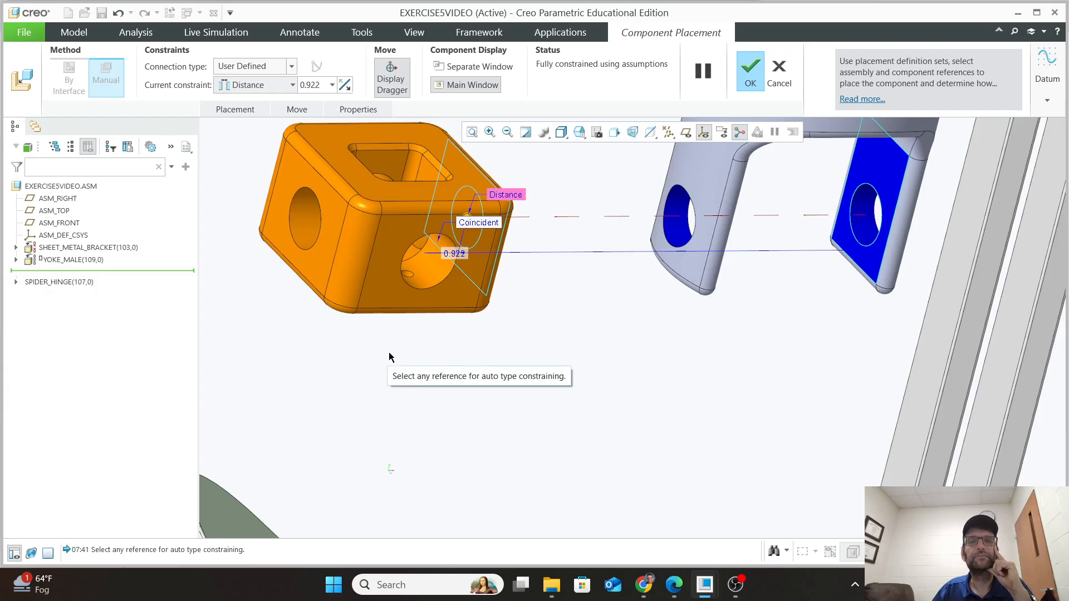
pyautogui.scroll(-3, 395, 348)
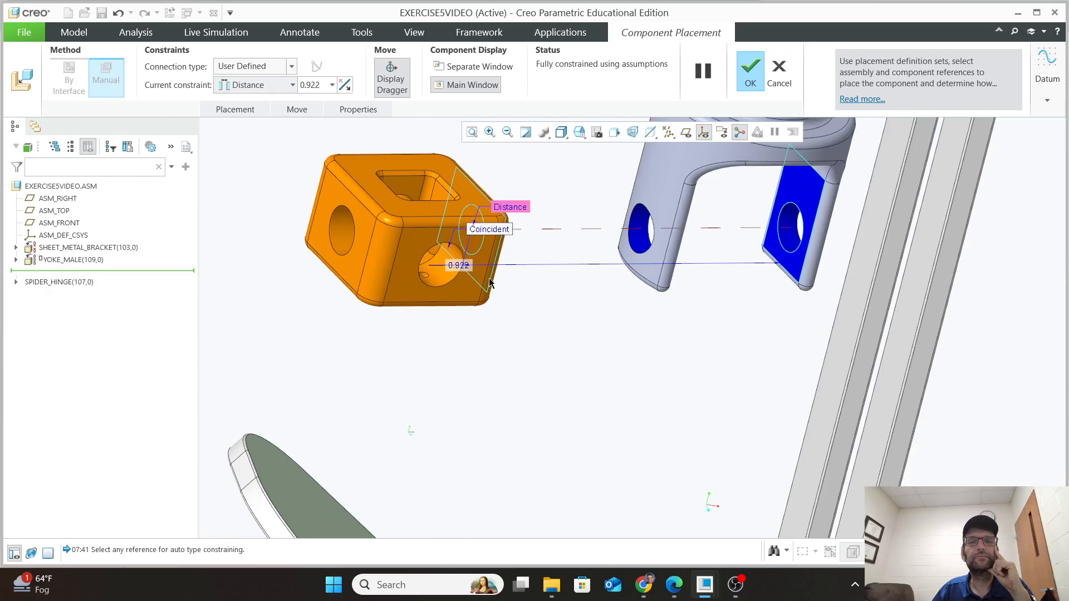
pyautogui.click(751, 78)
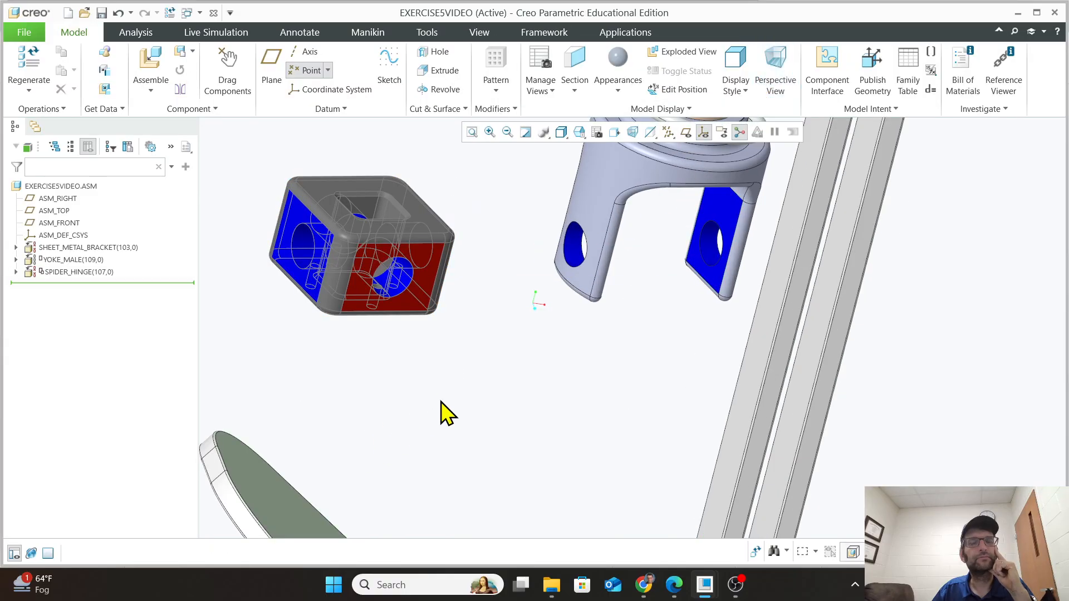
# Reopen the spider hinge's placement definition, examine its constraints and references, and close it.
pyautogui.scroll(-2, 509, 349)
pyautogui.click(449, 301)
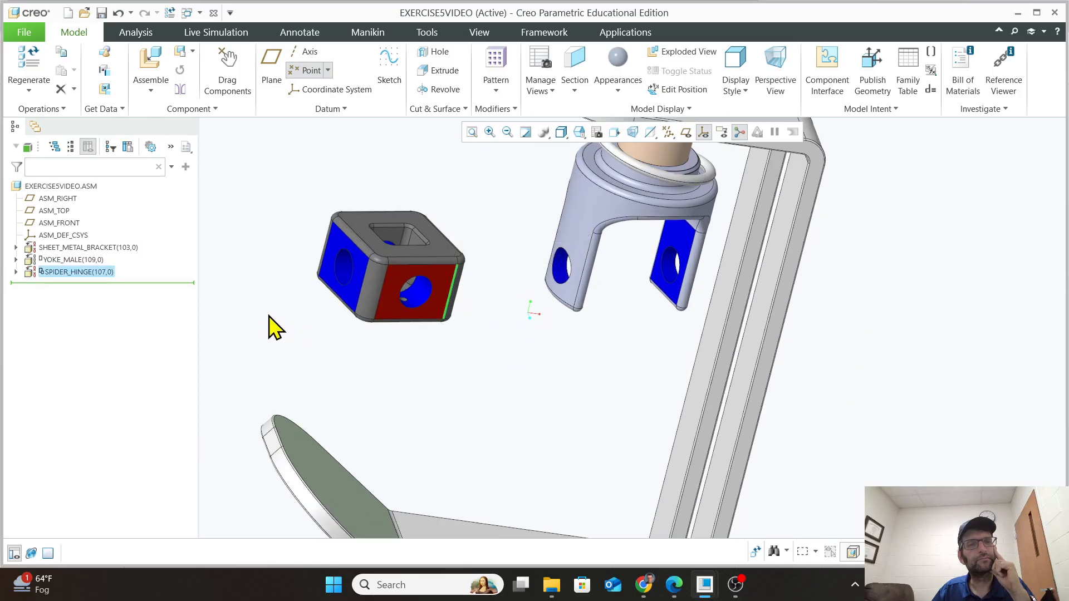
pyautogui.click(67, 273)
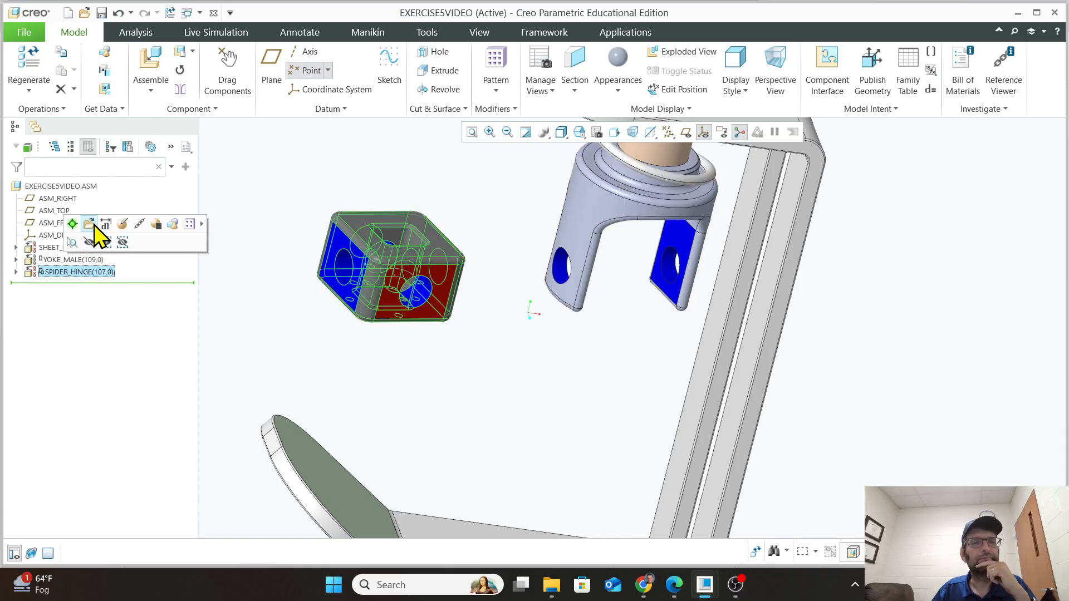
pyautogui.click(73, 223)
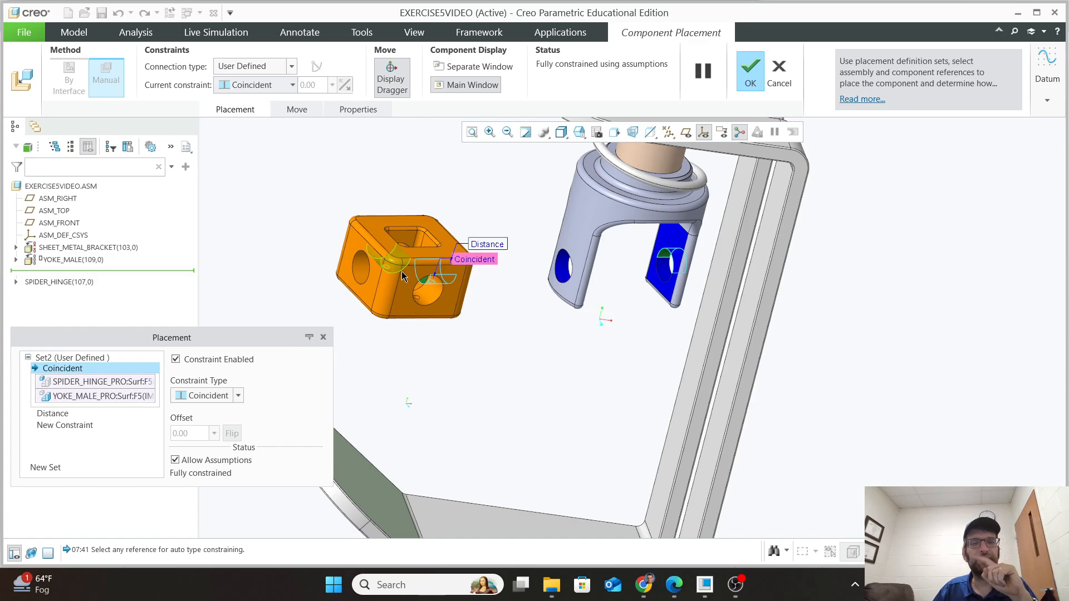
pyautogui.click(759, 71)
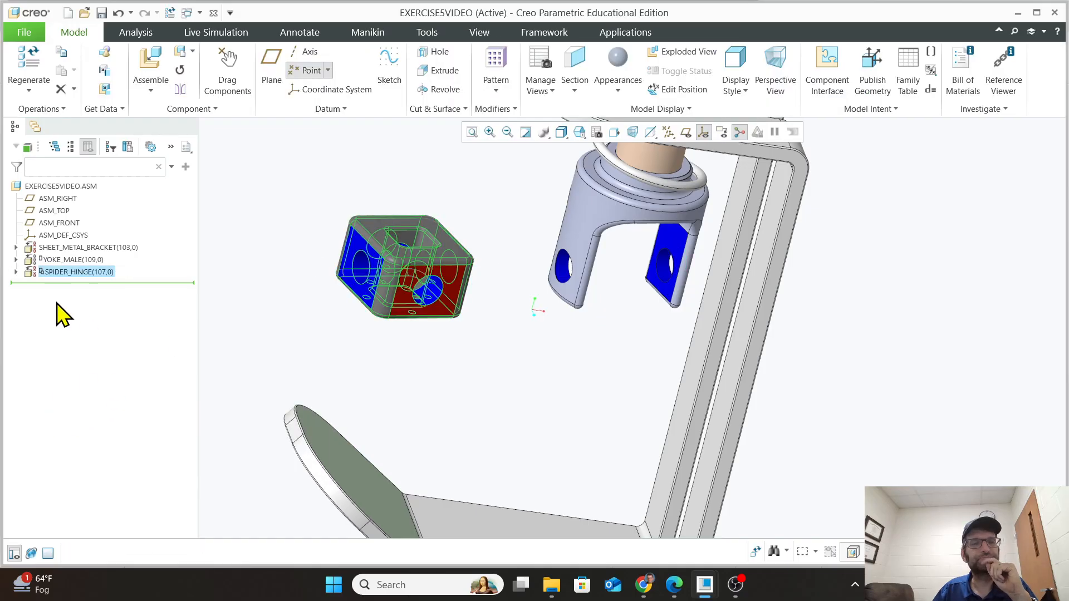
# Delete the spider hinge component from the assembly.
pyautogui.click(59, 274)
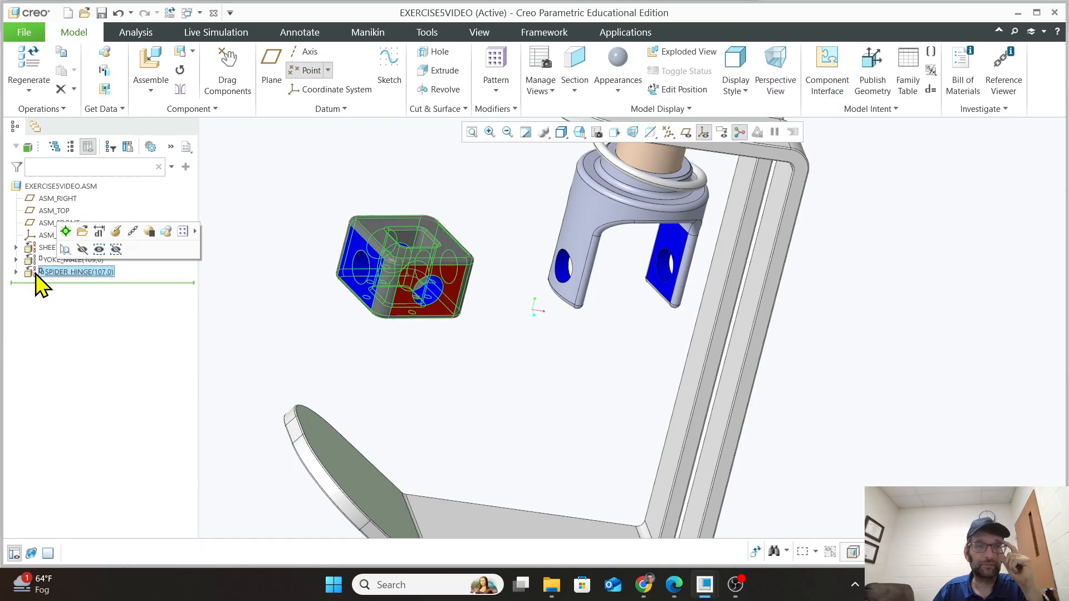
pyautogui.click(34, 274)
pyautogui.click(74, 273)
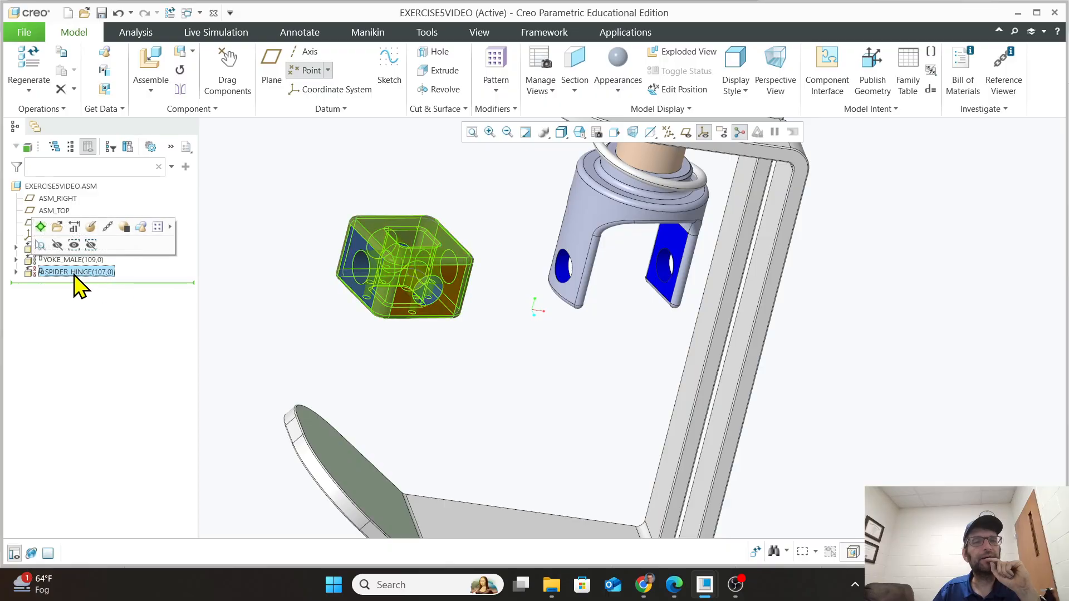
pyautogui.rightClick(75, 274)
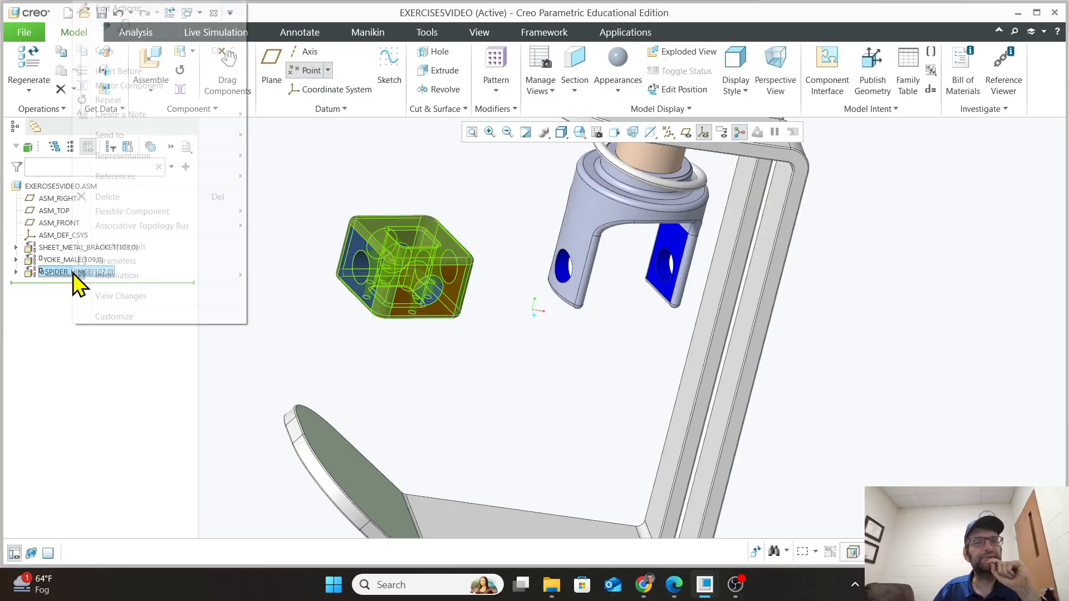
pyautogui.click(124, 197)
pyautogui.click(582, 319)
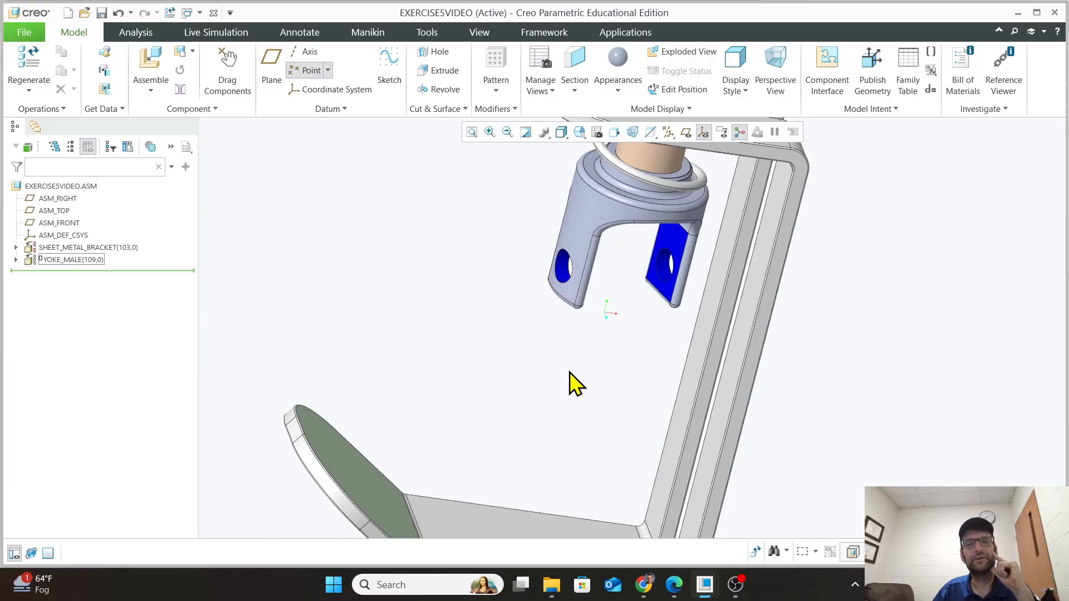
# Assemble spider_hinge_pro.prt from the Exercise 5 folder and move it with the 3D dragger to a free spot beside the yoke's fork.
pyautogui.click(154, 64)
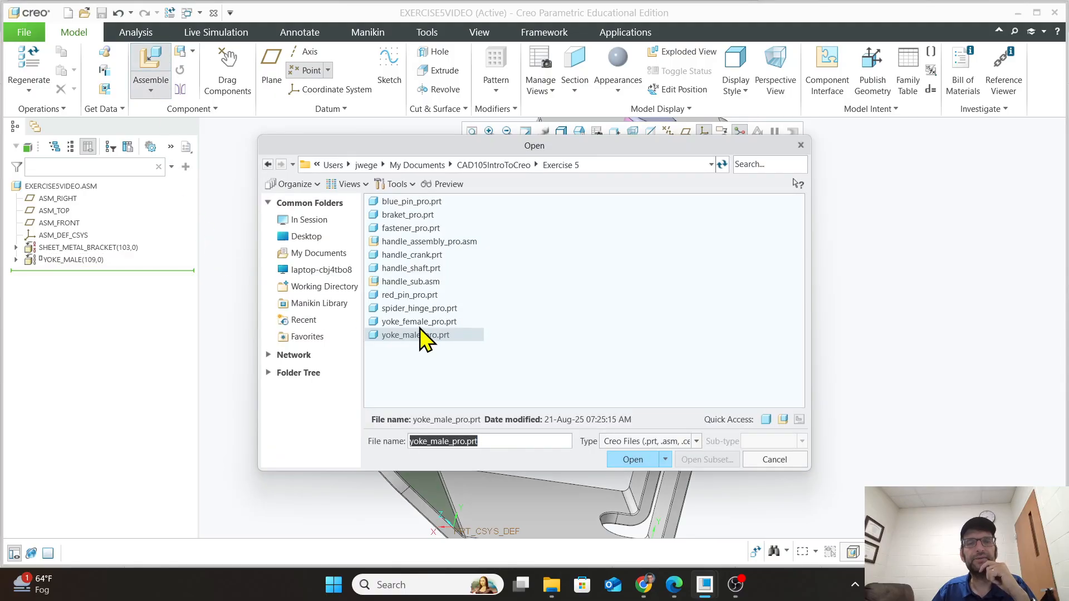
pyautogui.click(419, 308)
pyautogui.click(653, 460)
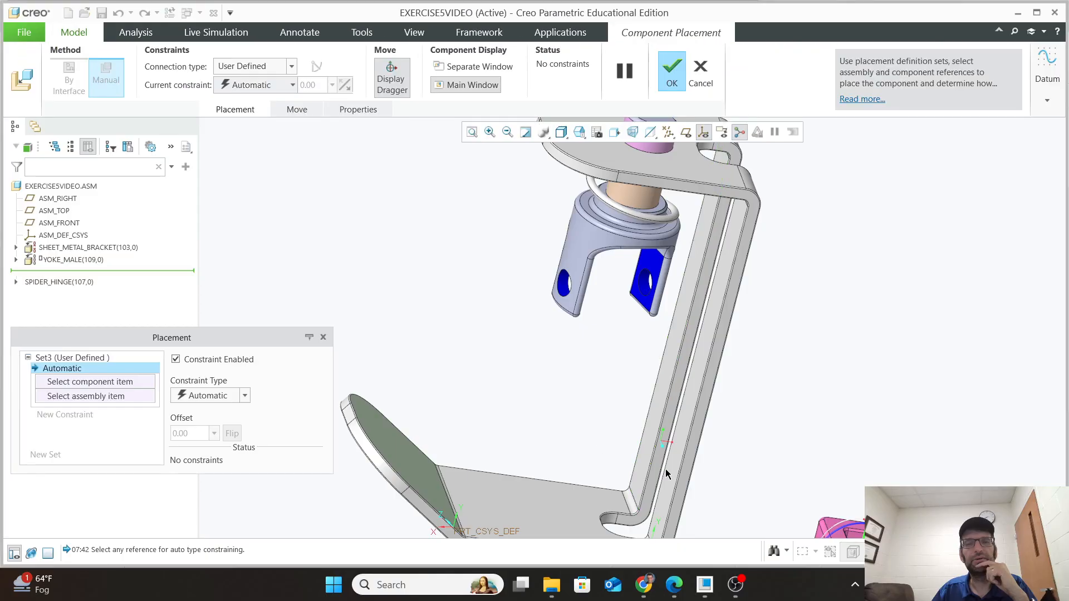
pyautogui.moveTo(871, 515); pyautogui.dragTo(922, 357)
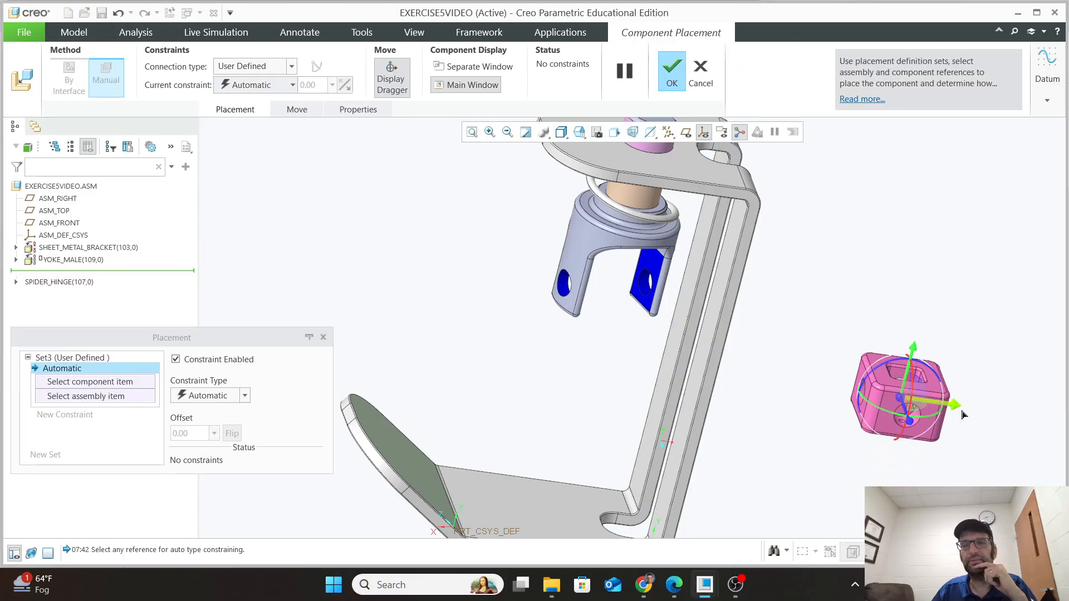
pyautogui.moveTo(965, 415); pyautogui.dragTo(465, 321)
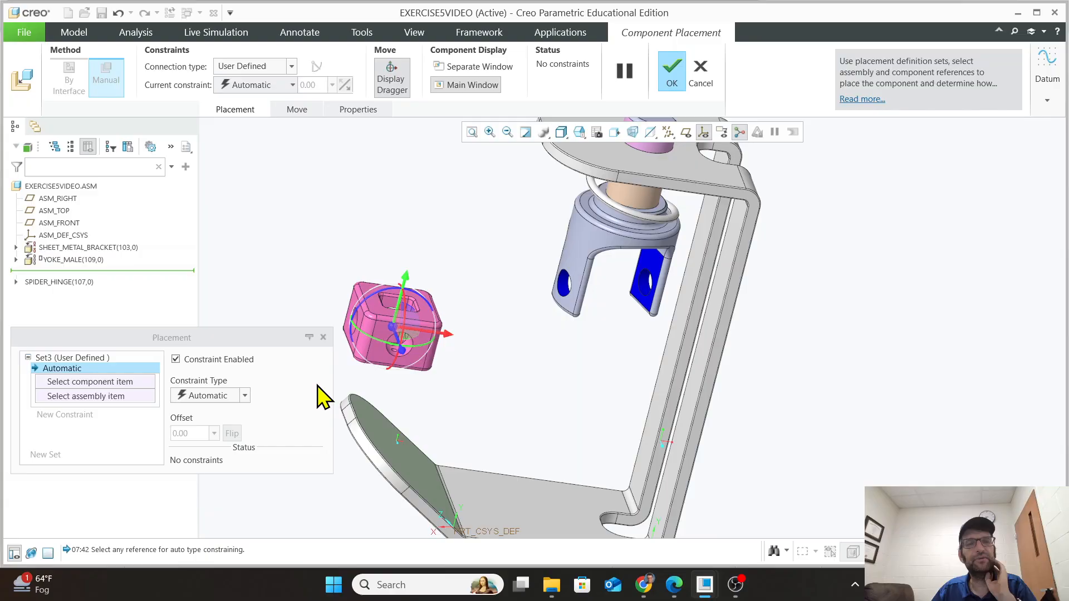
pyautogui.scroll(-4, 334, 389)
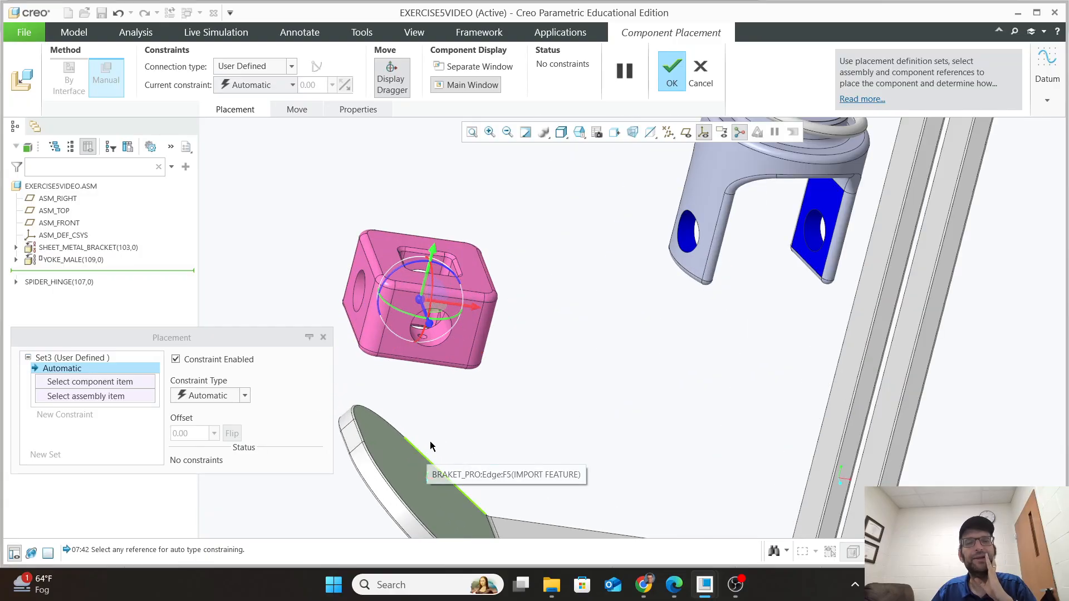
# Constrain a side hole of the spider hinge coincident with the pin hole in the male yoke's fork arm.
pyautogui.click(817, 225)
pyautogui.moveTo(679, 368); pyautogui.dragTo(635, 371, button='middle')
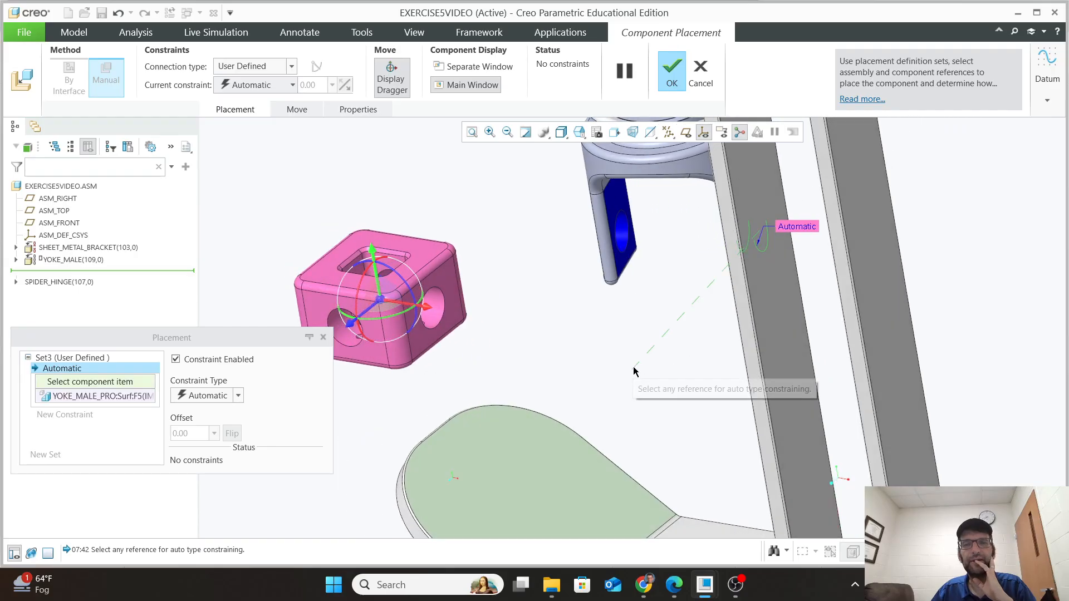
pyautogui.click(440, 301)
pyautogui.moveTo(479, 317); pyautogui.dragTo(517, 317, button='middle')
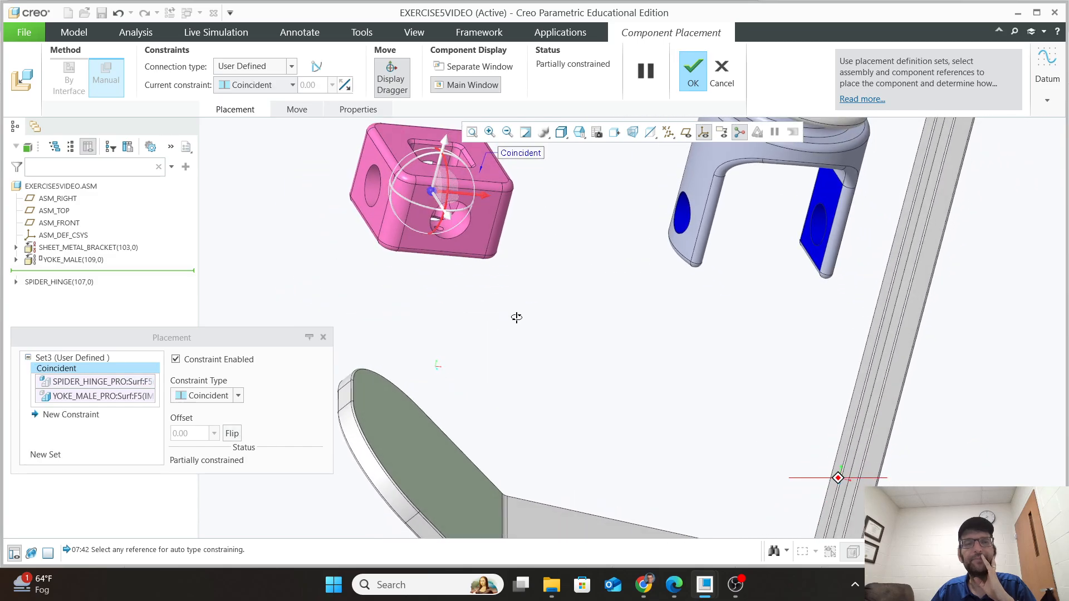
# Add a Coincident constraint between the spider hinge's side face and the fork arm's inner face, and accept the placement.
pyautogui.click(67, 416)
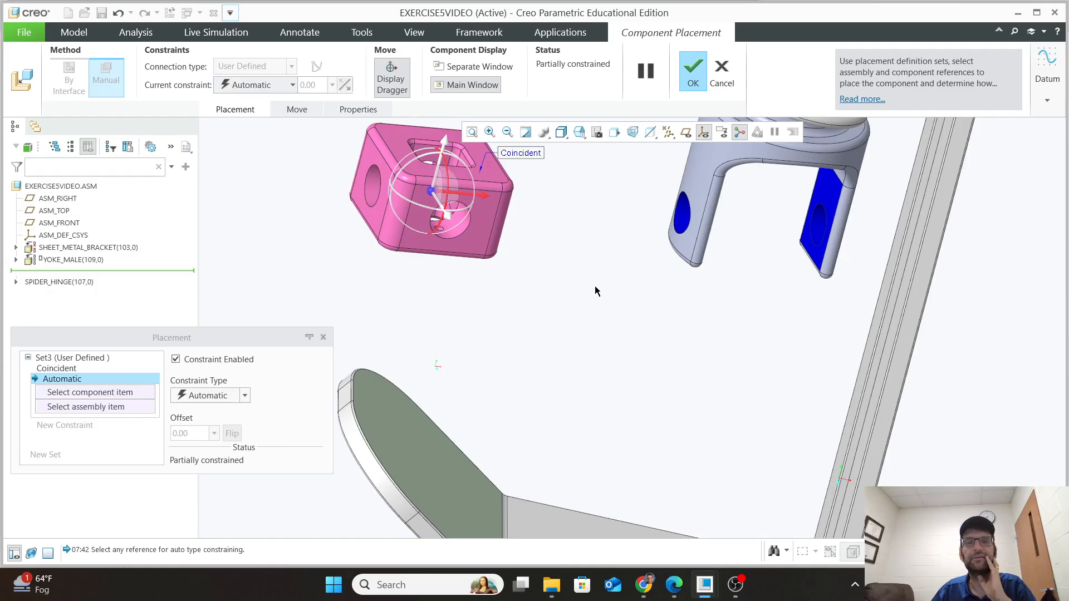
pyautogui.click(833, 214)
pyautogui.moveTo(613, 347); pyautogui.dragTo(560, 349, button='middle')
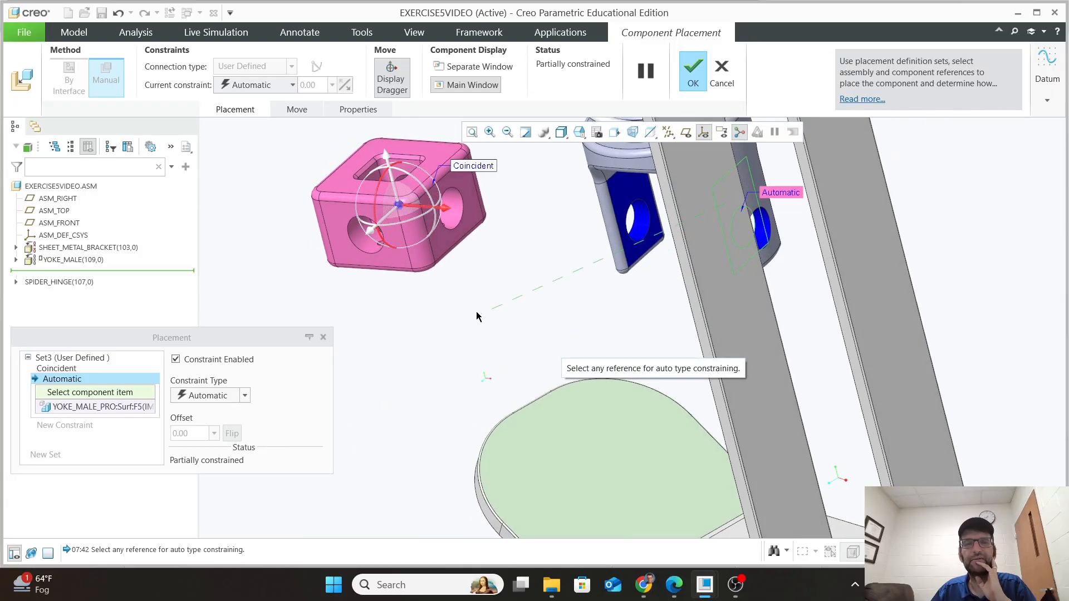
pyautogui.click(443, 249)
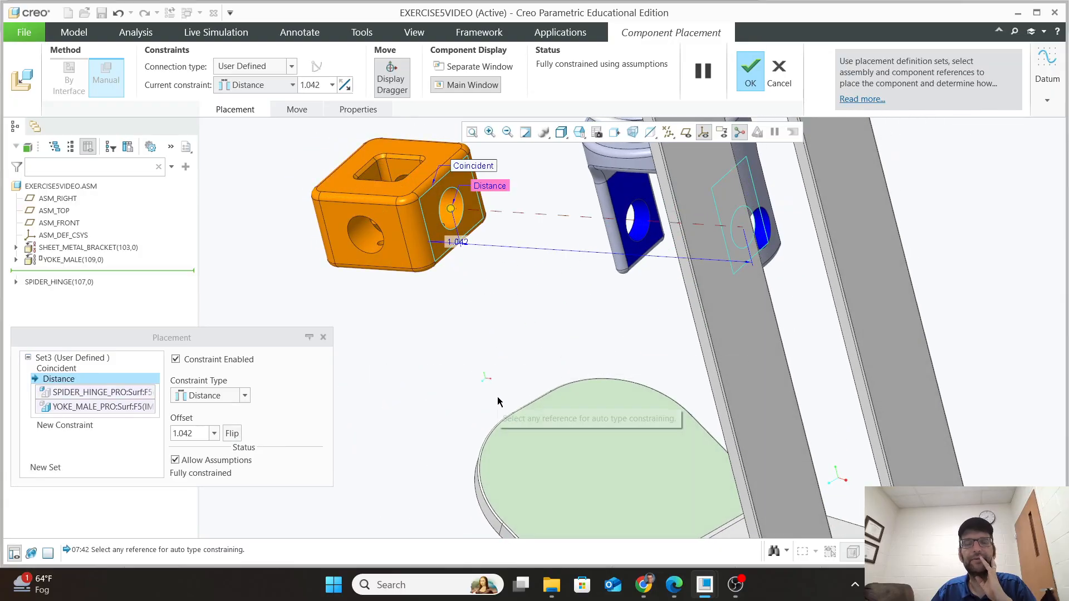
pyautogui.moveTo(498, 401); pyautogui.dragTo(546, 402, button='middle')
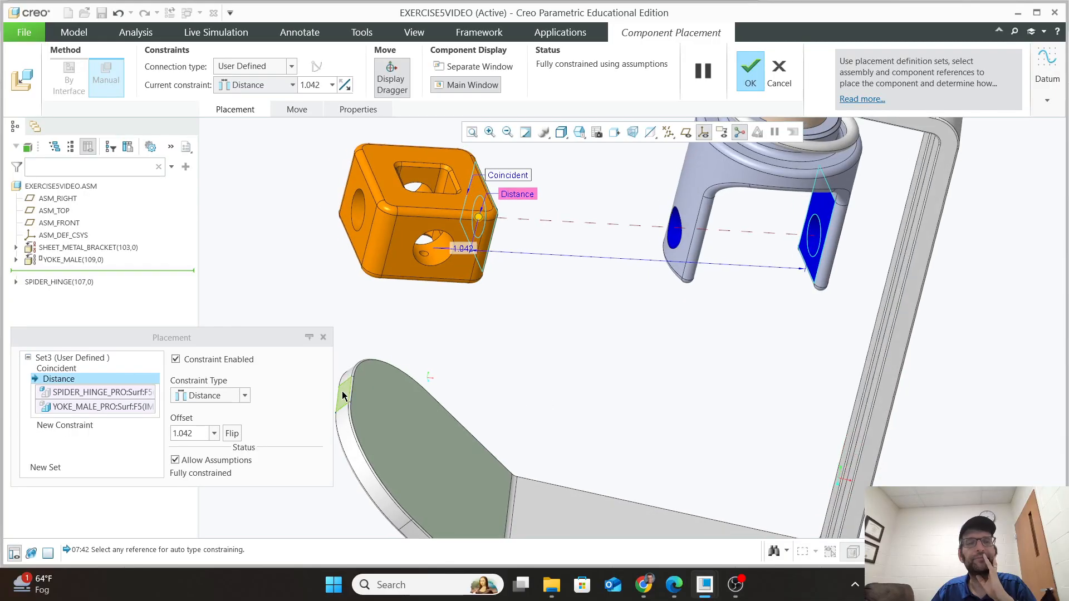
pyautogui.click(245, 396)
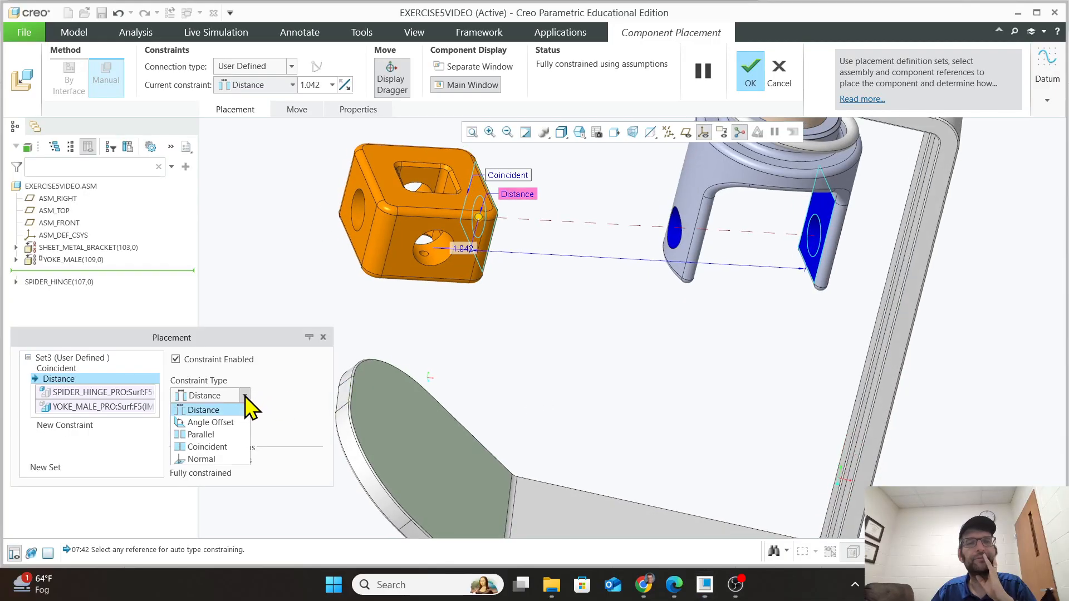
pyautogui.click(218, 447)
pyautogui.moveTo(727, 366); pyautogui.dragTo(739, 337, button='middle')
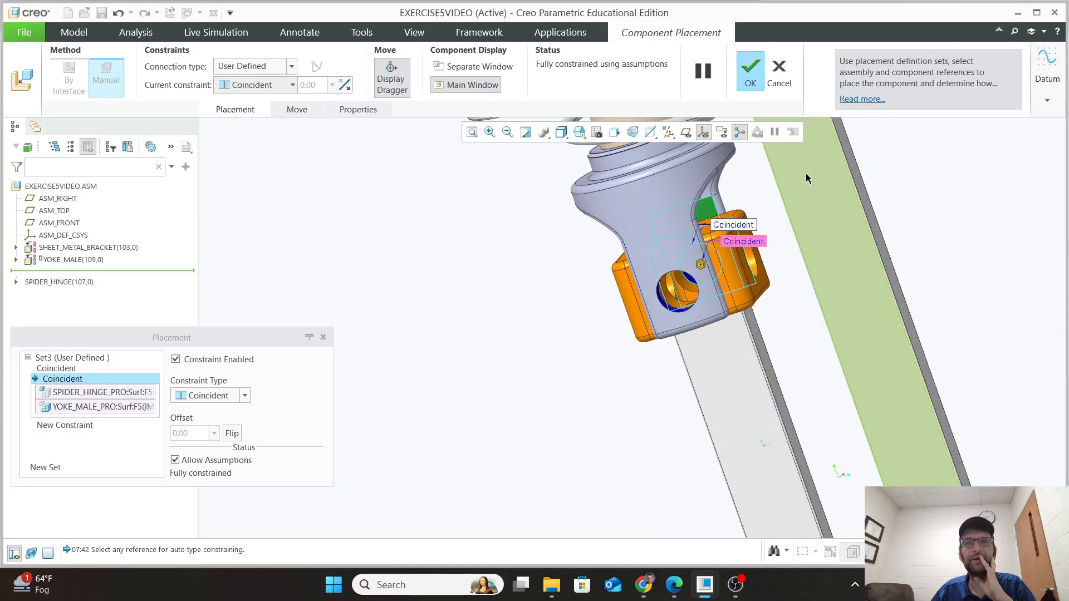
pyautogui.click(760, 81)
# Examine the spider hinge's fit in the male yoke's fork from several sides, and reset the assembly to a standard orientation.
pyautogui.moveTo(629, 414)
pyautogui.mouseDown(button='middle')
pyautogui.moveTo(604, 403)
pyautogui.moveTo(679, 370)
pyautogui.moveTo(699, 383)
pyautogui.moveTo(735, 342)
pyautogui.moveTo(723, 360)
pyautogui.moveTo(615, 390)
pyautogui.moveTo(704, 389)
pyautogui.mouseUp(button='middle')
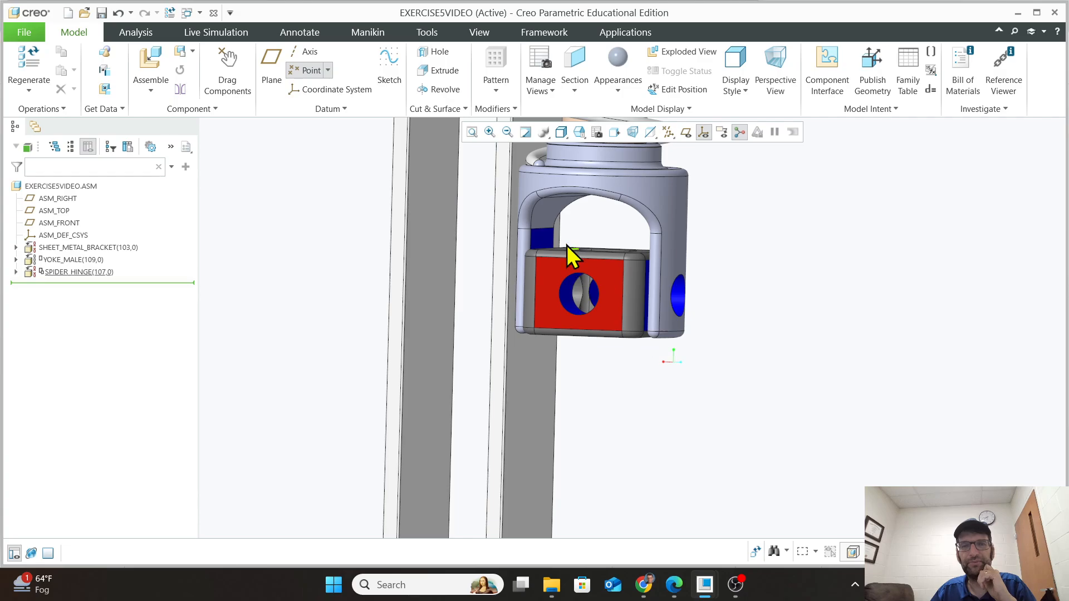
pyautogui.moveTo(724, 425); pyautogui.dragTo(634, 431, button='middle')
pyautogui.scroll(-2, 634, 430)
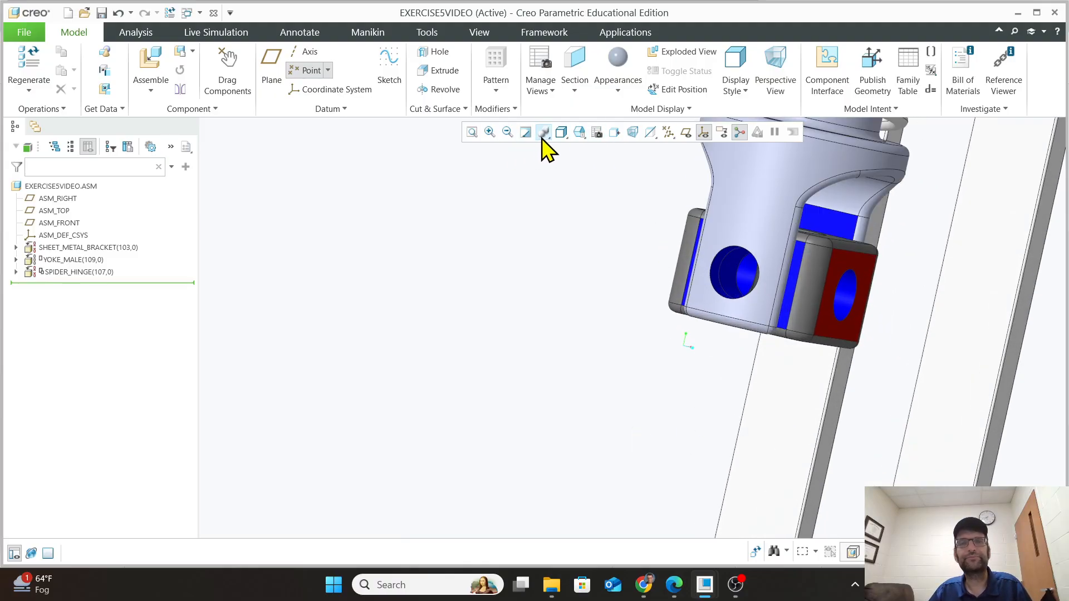
pyautogui.click(563, 137)
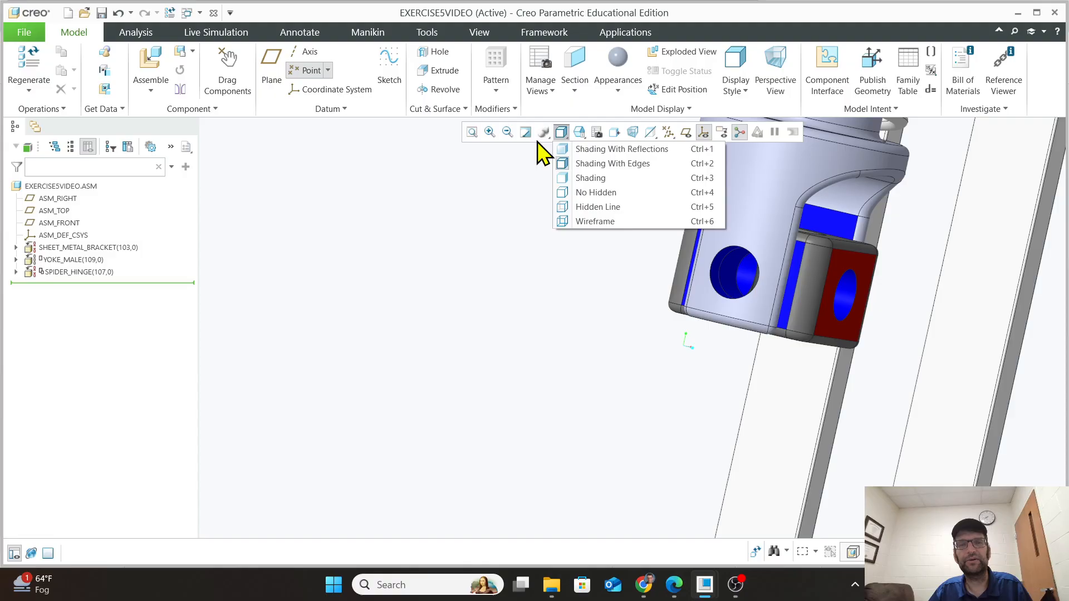
pyautogui.click(579, 133)
pyautogui.click(584, 162)
pyautogui.scroll(-3, 653, 336)
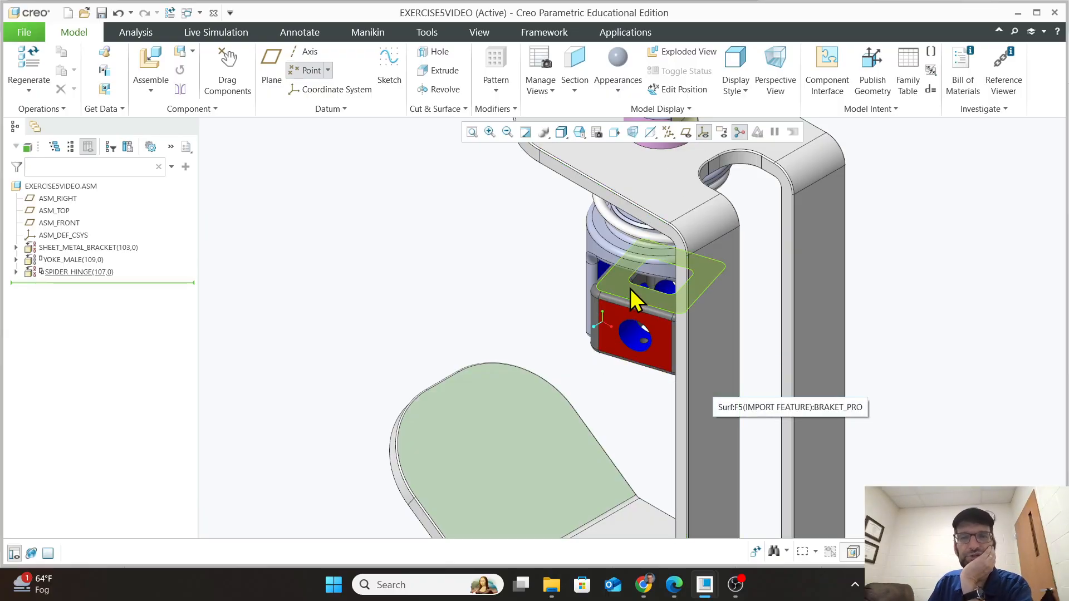
# Assemble yoke_female_pro.prt from the Exercise 5 folder and move it with the 3D dragger to a free spot beside the bracket.
pyautogui.click(147, 72)
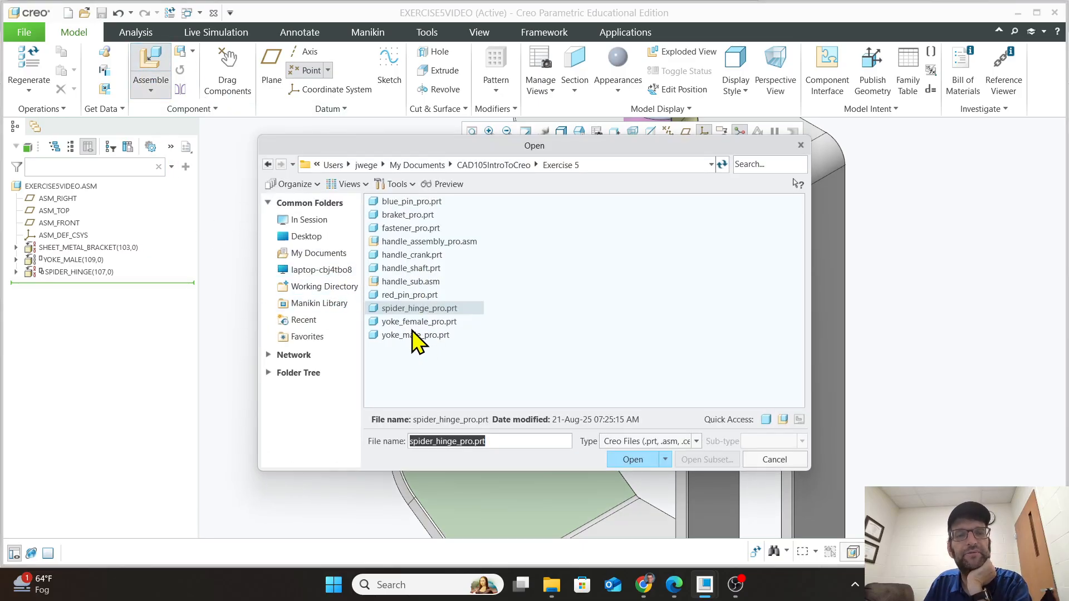
pyautogui.click(407, 325)
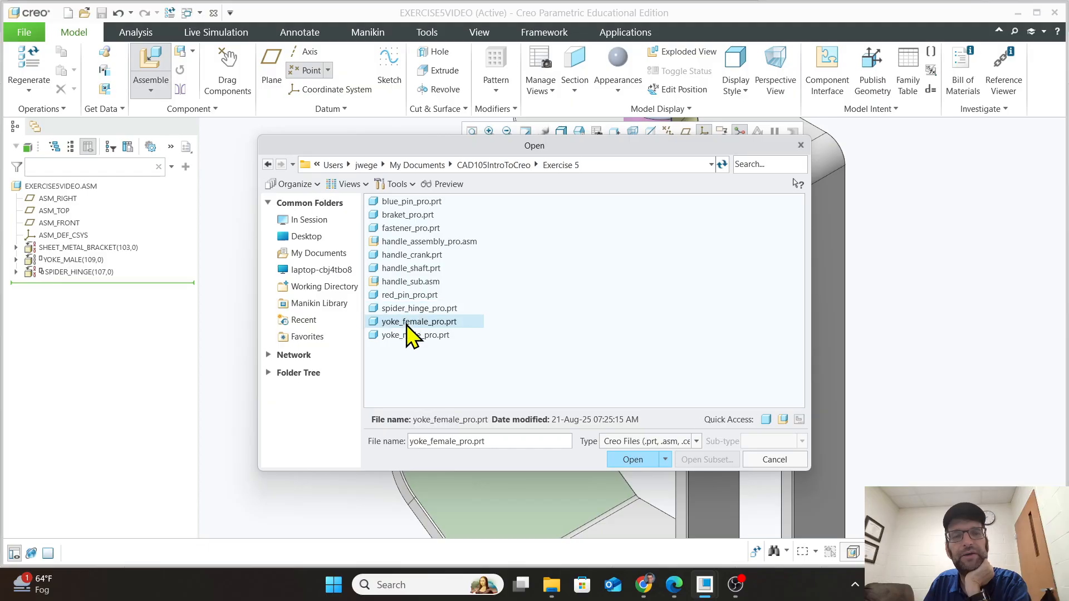
pyautogui.click(647, 460)
pyautogui.moveTo(587, 462); pyautogui.dragTo(616, 420, button='middle')
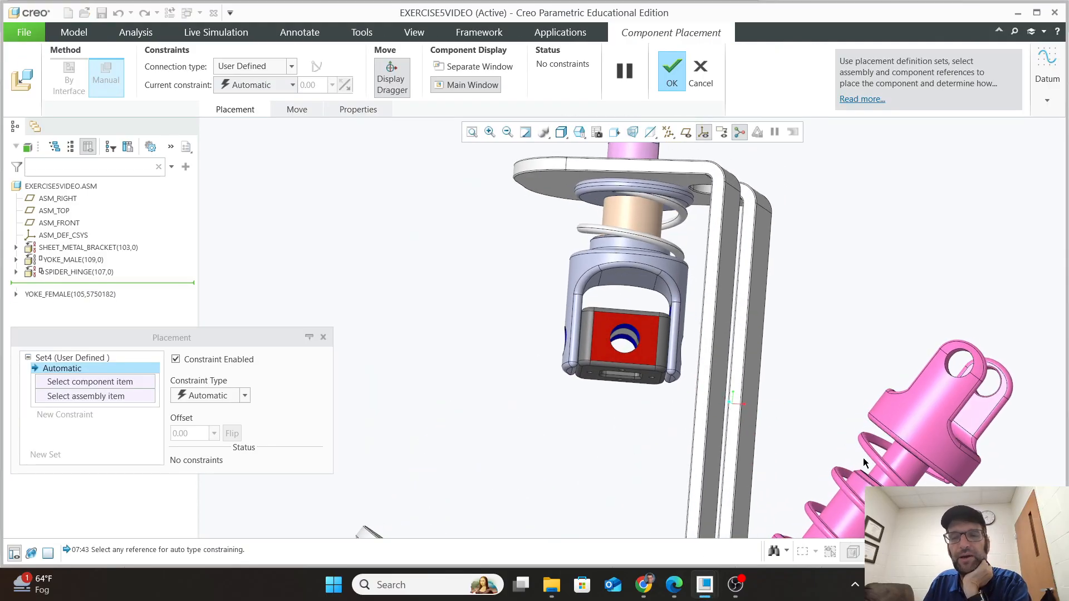
pyautogui.scroll(-5, 864, 458)
pyautogui.moveTo(963, 515); pyautogui.dragTo(776, 494)
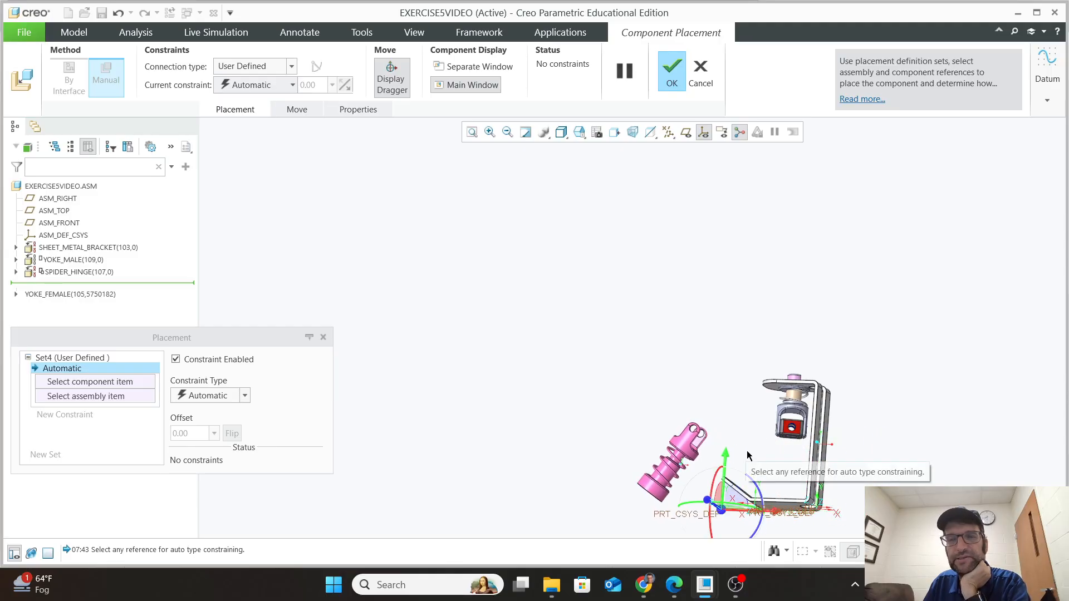
# Constrain the female yoke's pin hole coincident with the hole in the spider hinge's exposed red face.
pyautogui.scroll(5, 749, 462)
pyautogui.scroll(3, 801, 466)
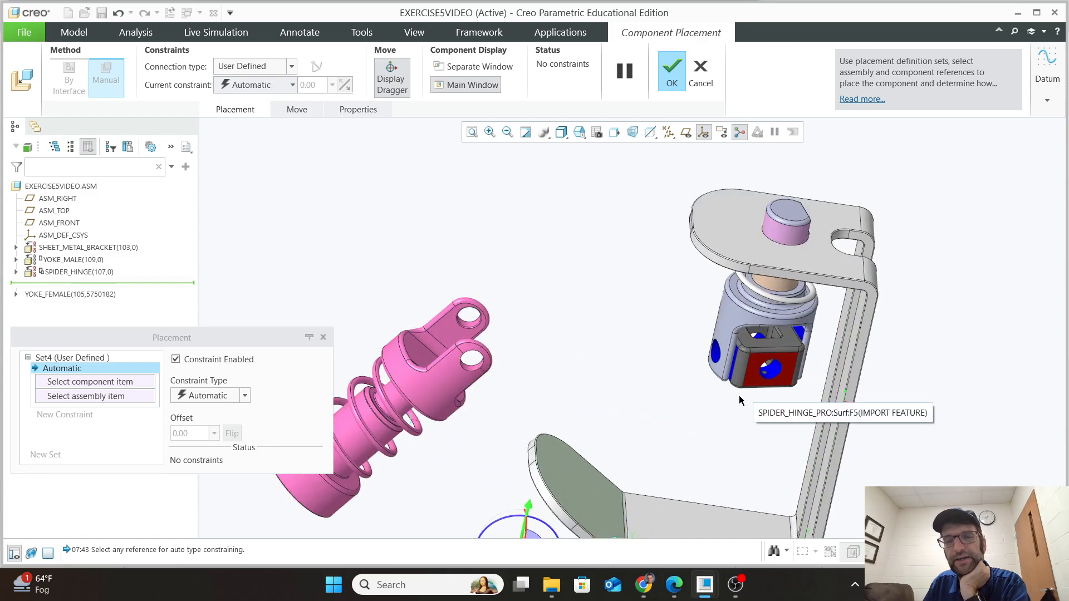
pyautogui.scroll(-3, 738, 396)
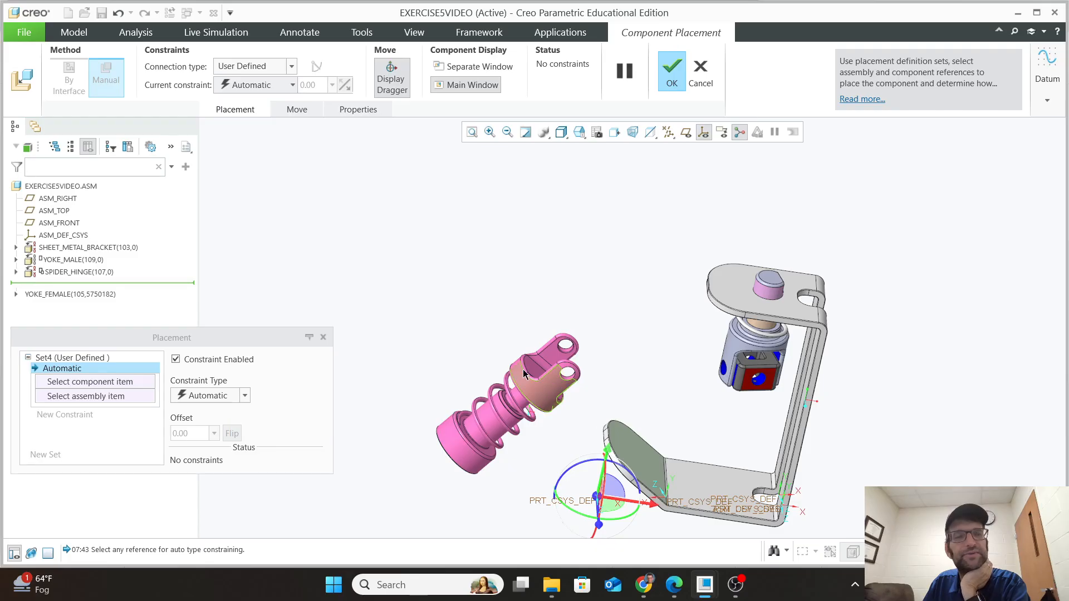
pyautogui.scroll(2, 721, 367)
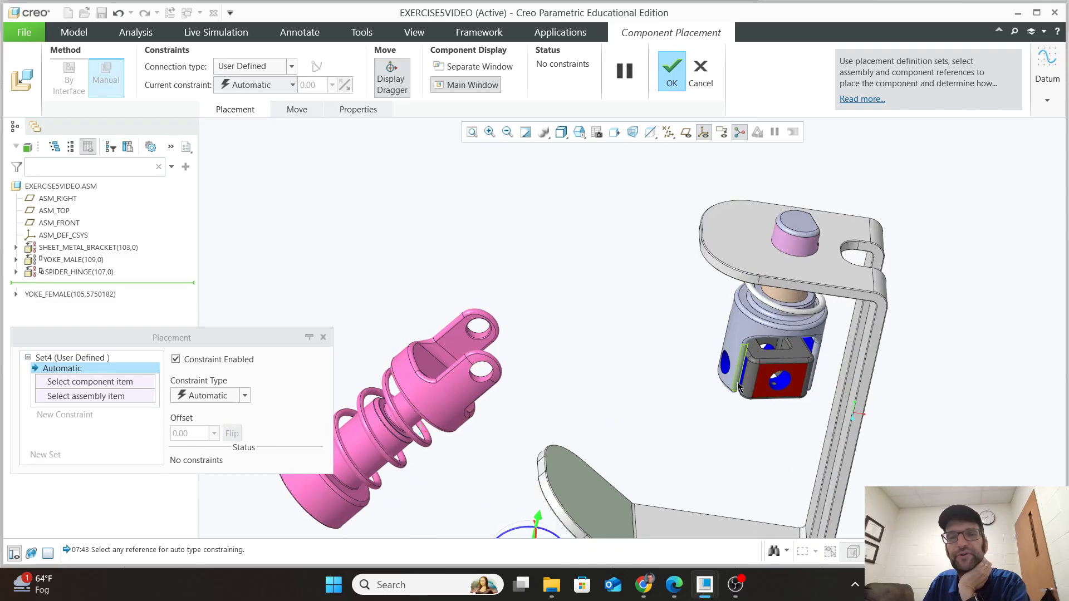
pyautogui.click(485, 383)
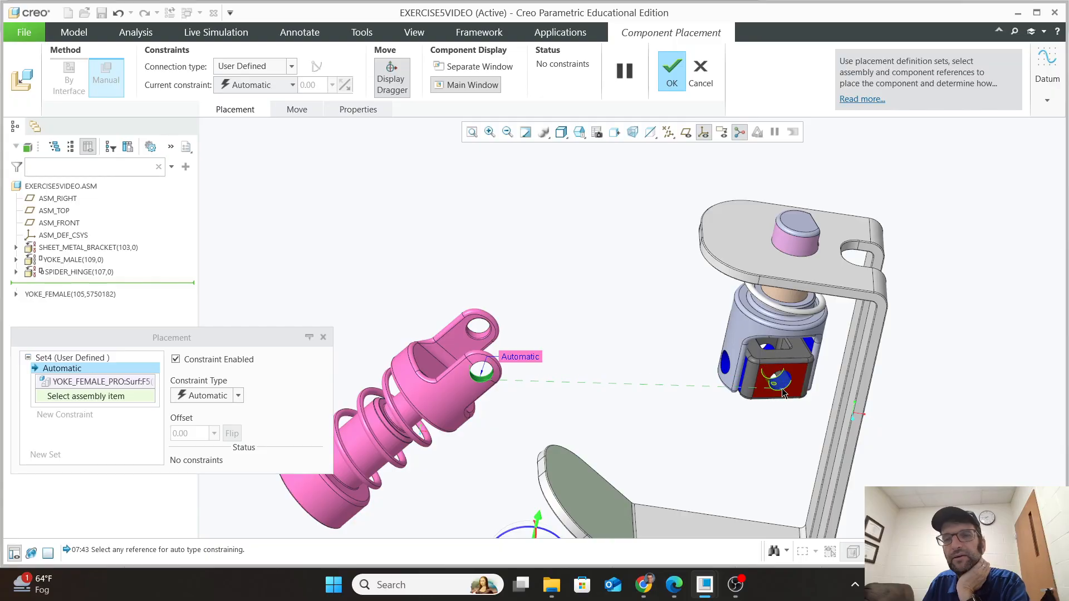
pyautogui.click(786, 385)
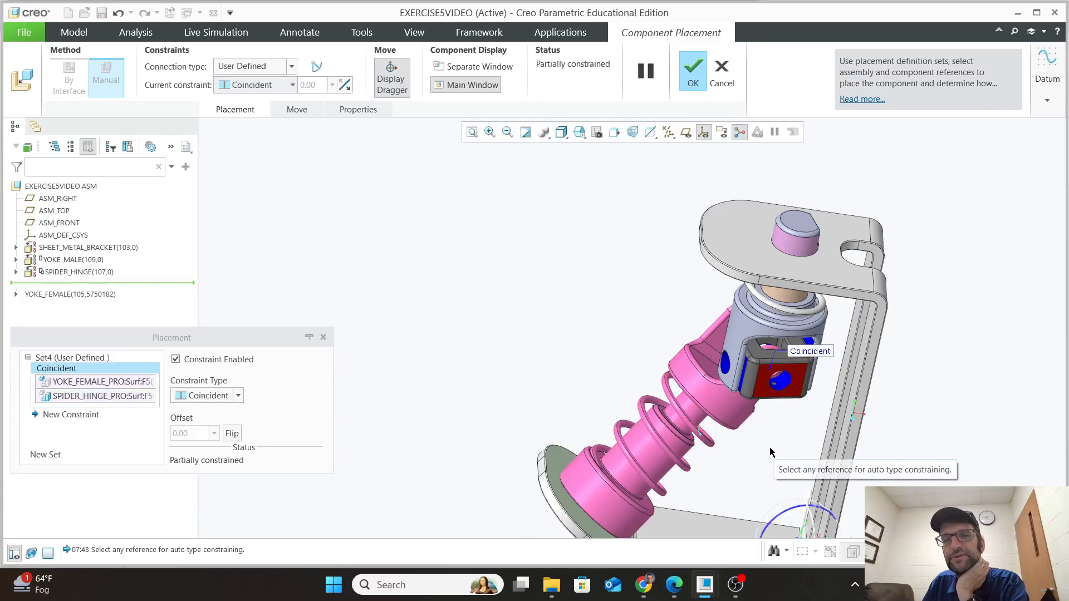
# Add a second Coincident constraint between the spider hinge's side face and the inner face of the female yoke's arm.
pyautogui.click(67, 416)
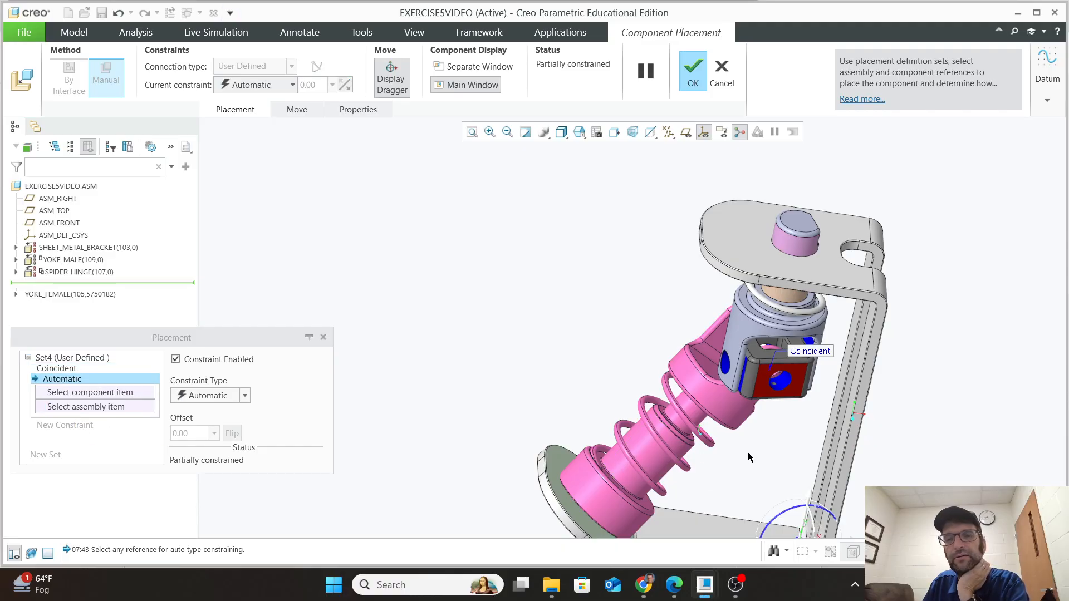
pyautogui.moveTo(760, 452); pyautogui.dragTo(813, 451, button='middle')
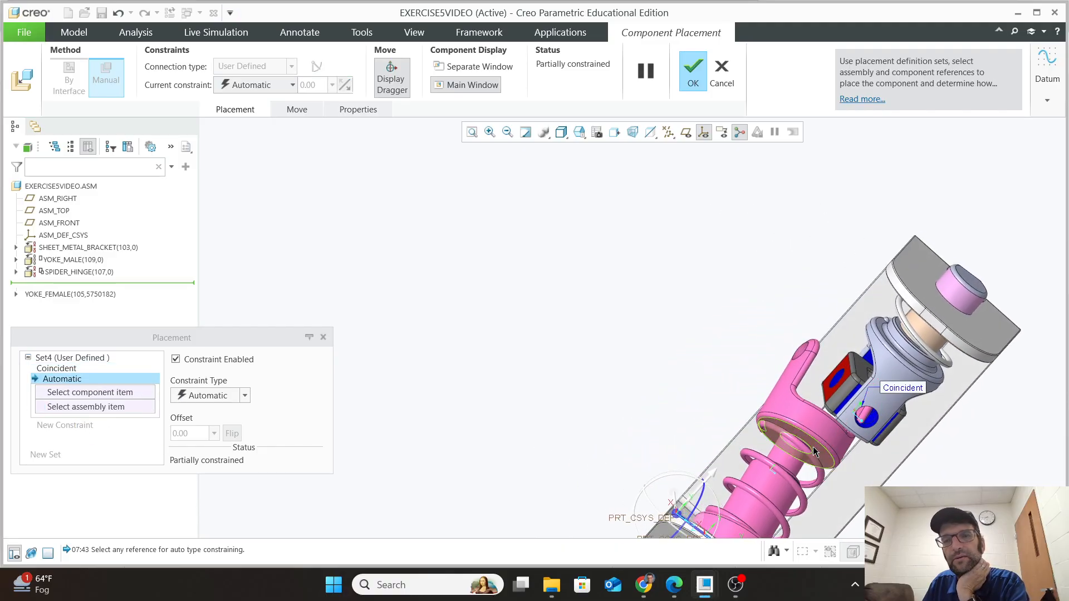
pyautogui.scroll(4, 845, 389)
pyautogui.click(848, 374)
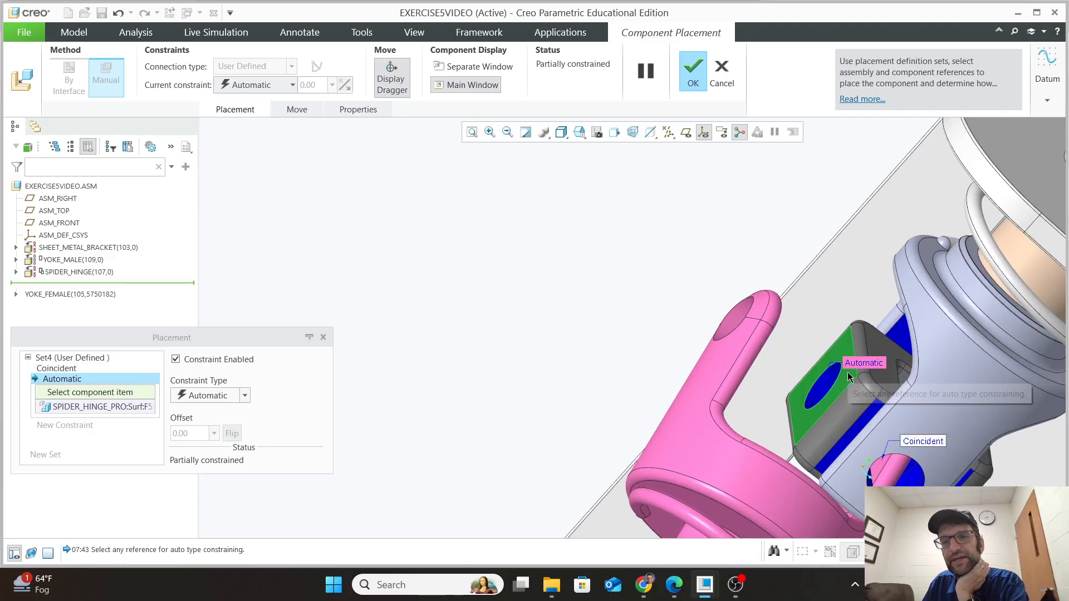
pyautogui.rightClick(747, 398)
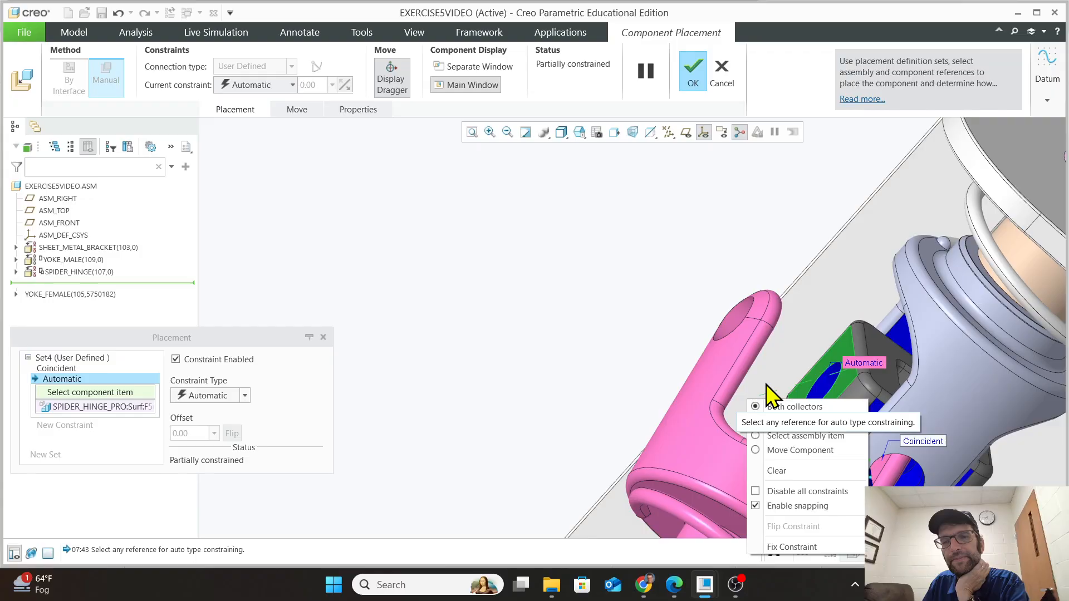
pyautogui.moveTo(771, 396); pyautogui.dragTo(751, 350, button='middle')
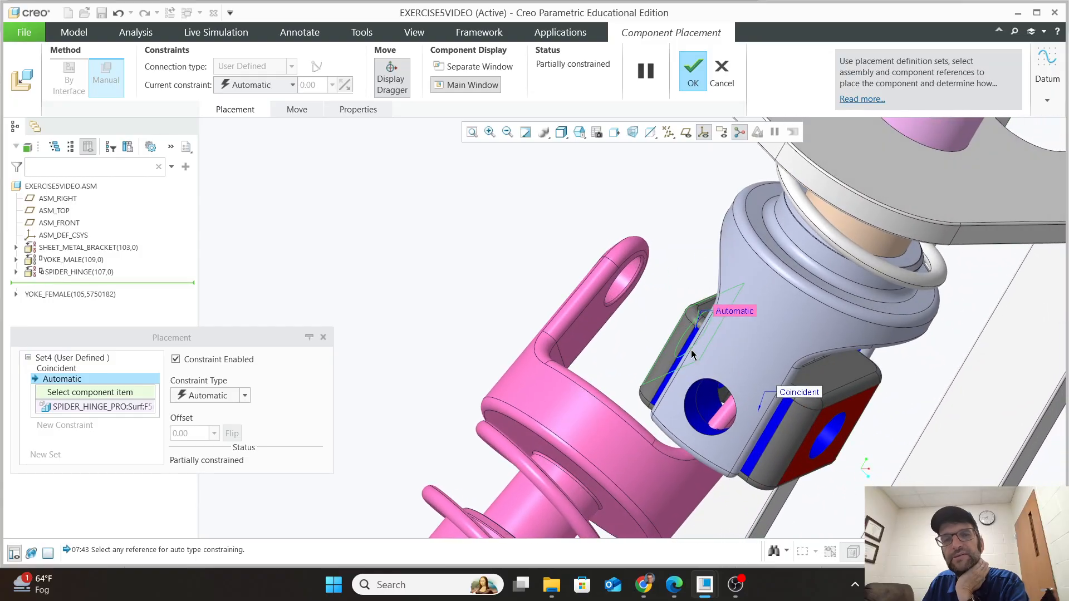
pyautogui.click(597, 330)
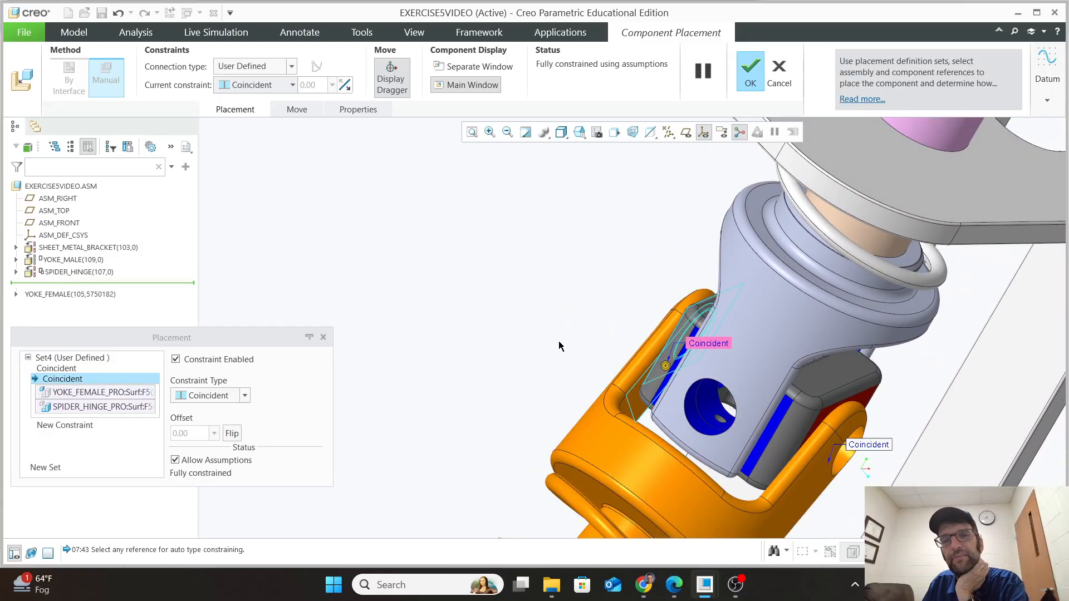
# Disable Allow Assumptions, use a bracket surface as the second Coincident constraint's assembly reference, and accept the female yoke's placement.
pyautogui.moveTo(559, 346); pyautogui.dragTo(490, 303, button='middle')
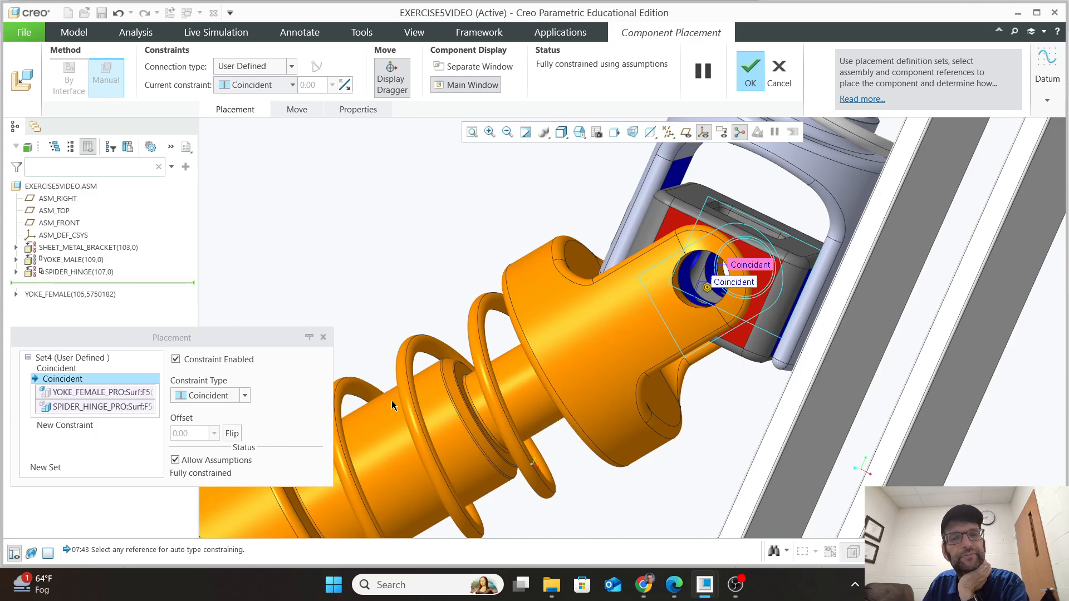
pyautogui.click(174, 465)
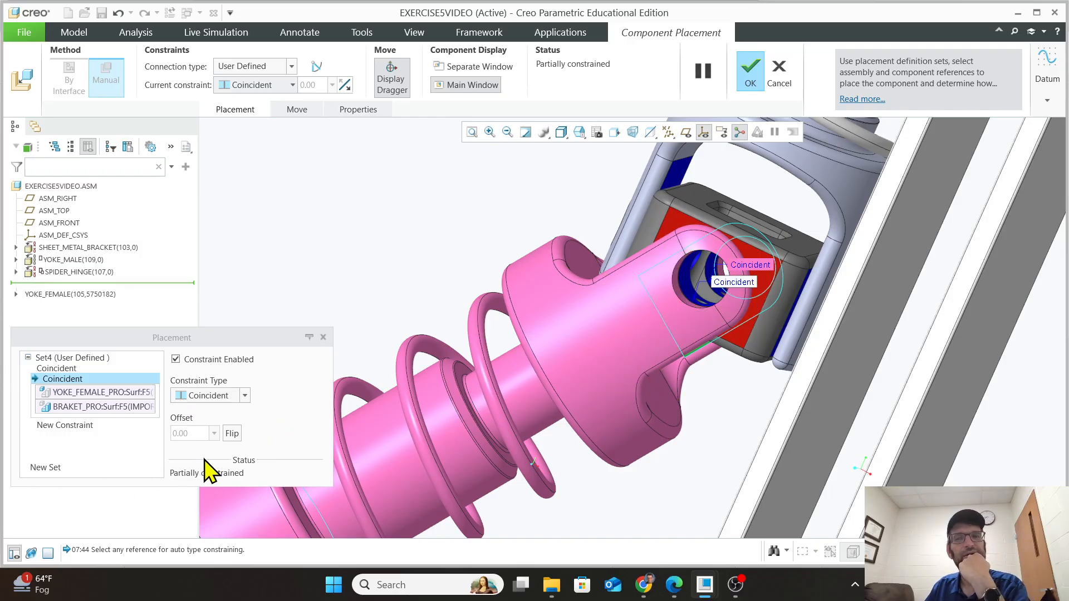
pyautogui.click(741, 67)
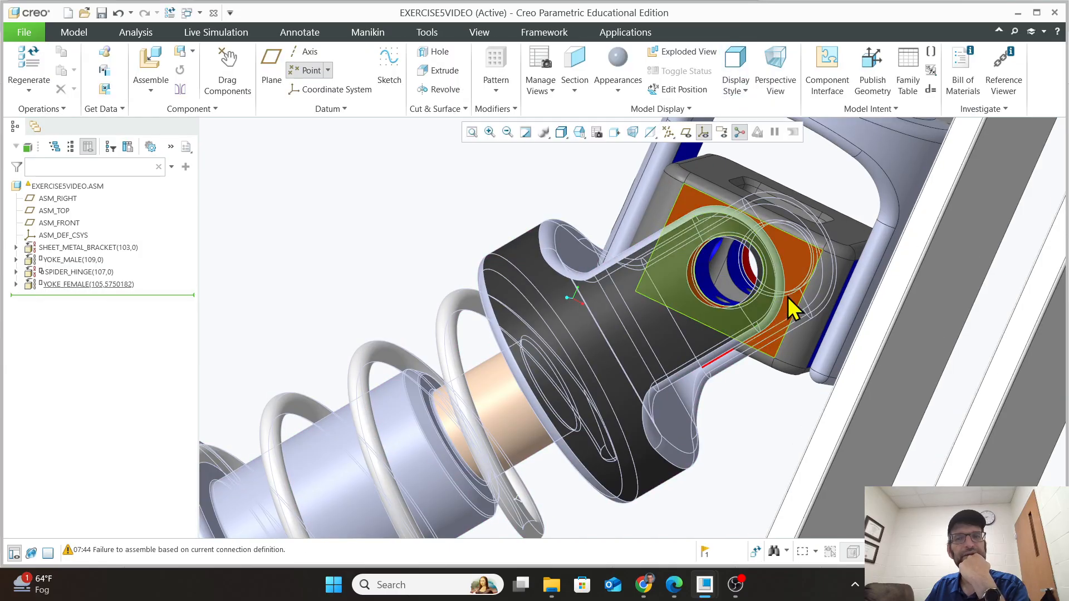
# Try to move the female yoke on the lower bracket arm with the Drag Components tool.
pyautogui.scroll(-3, 780, 338)
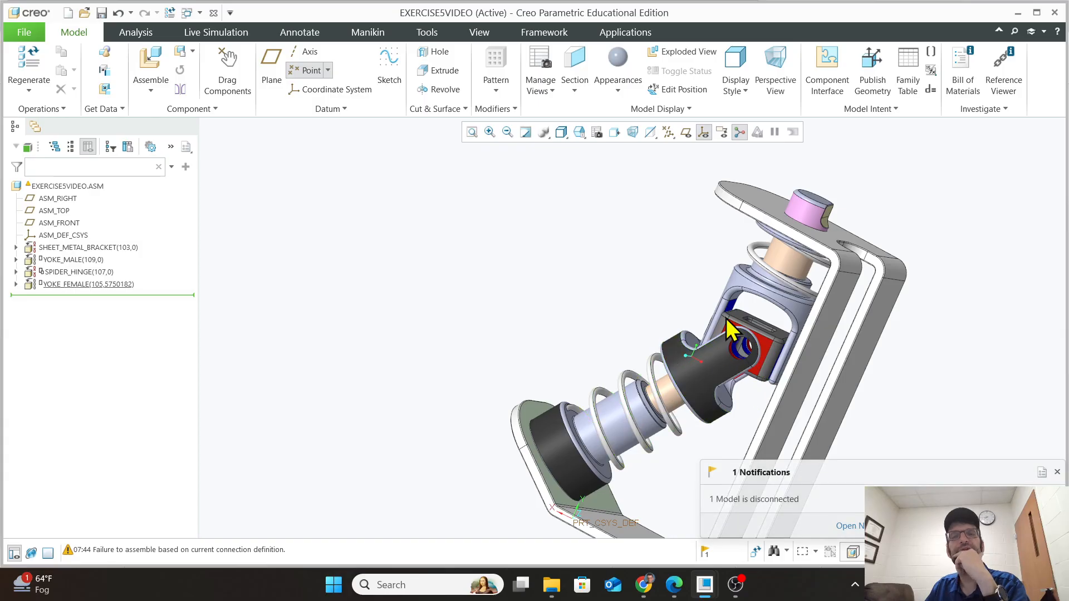
pyautogui.click(228, 69)
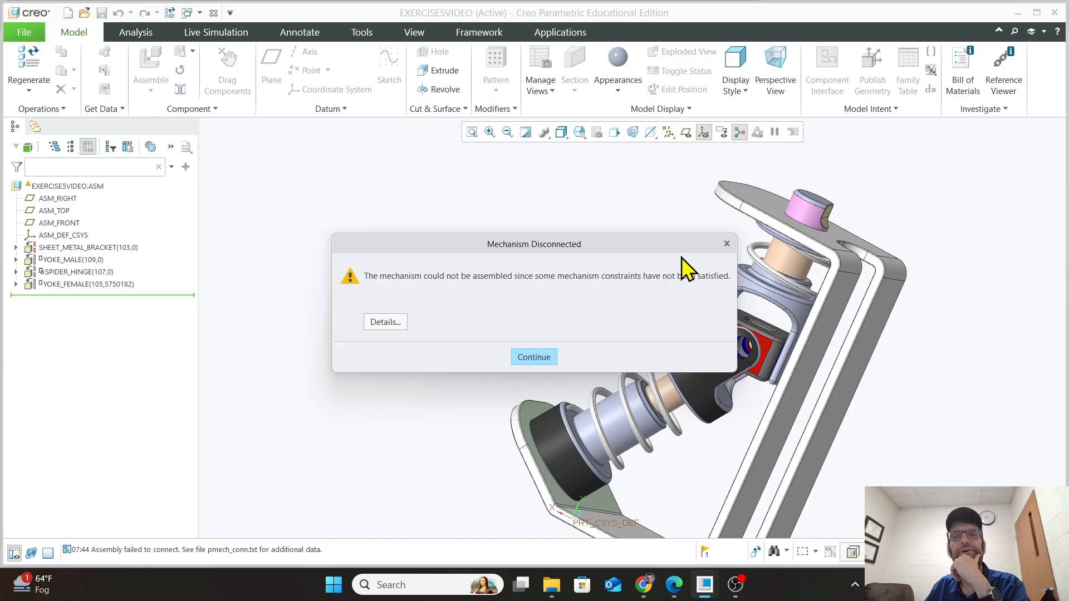
pyautogui.click(727, 243)
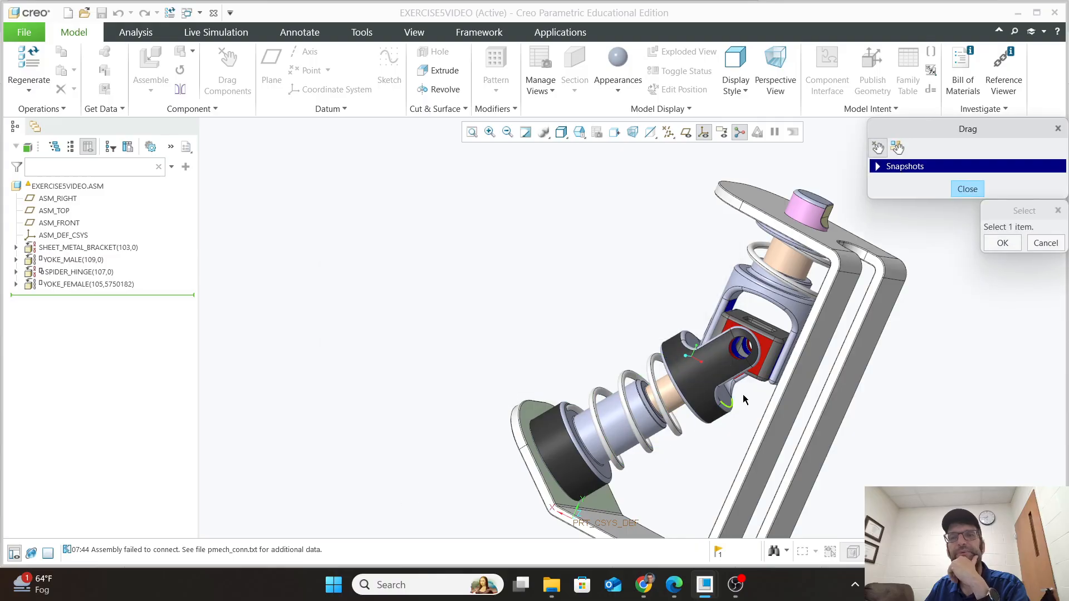
pyautogui.click(1002, 243)
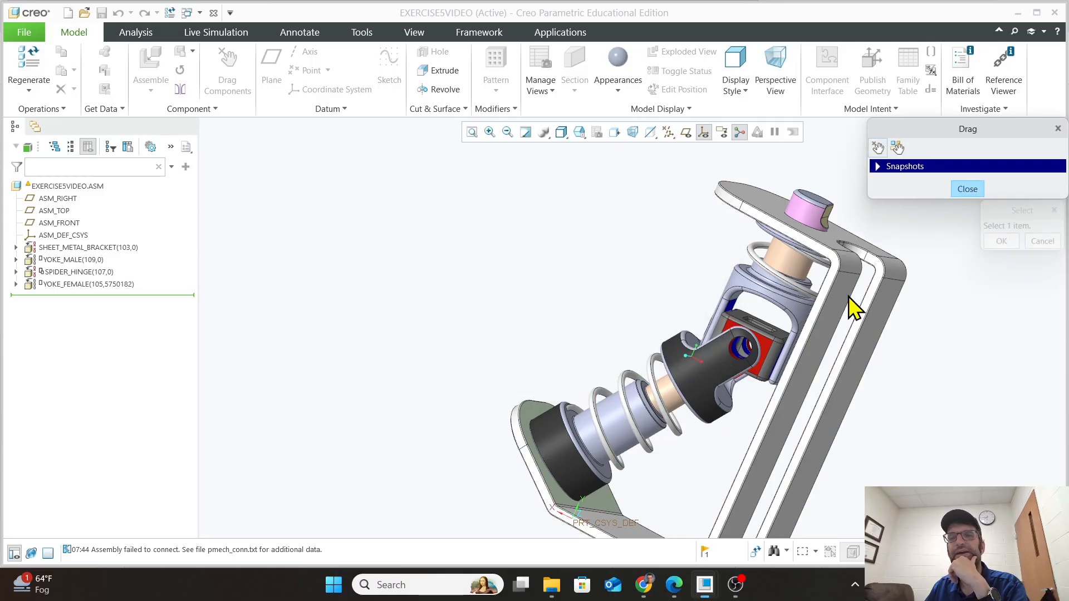
pyautogui.click(540, 450)
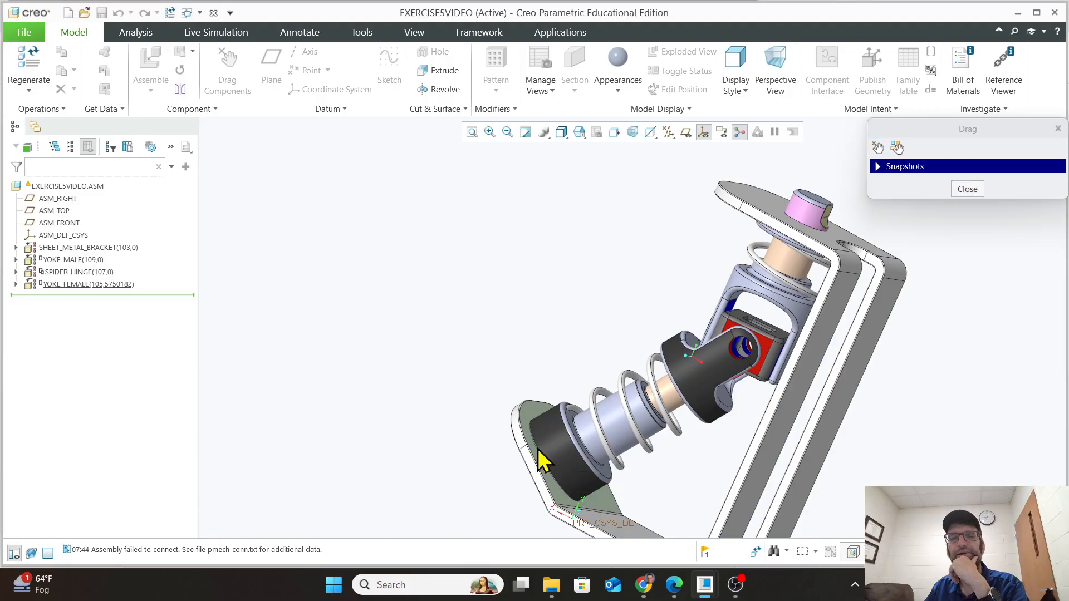
pyautogui.click(555, 440)
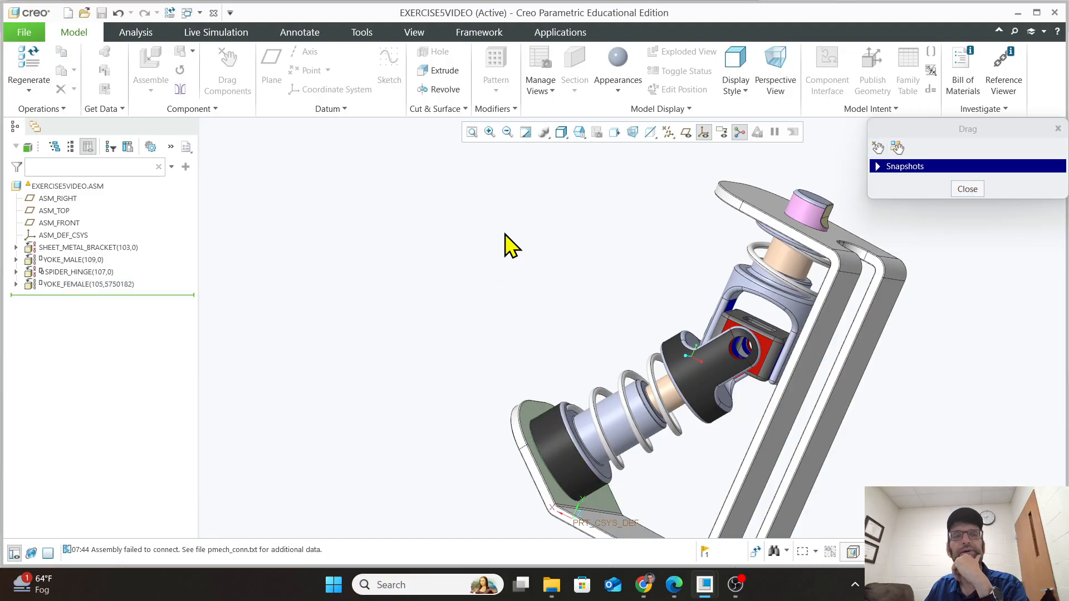
pyautogui.click(972, 191)
pyautogui.click(230, 72)
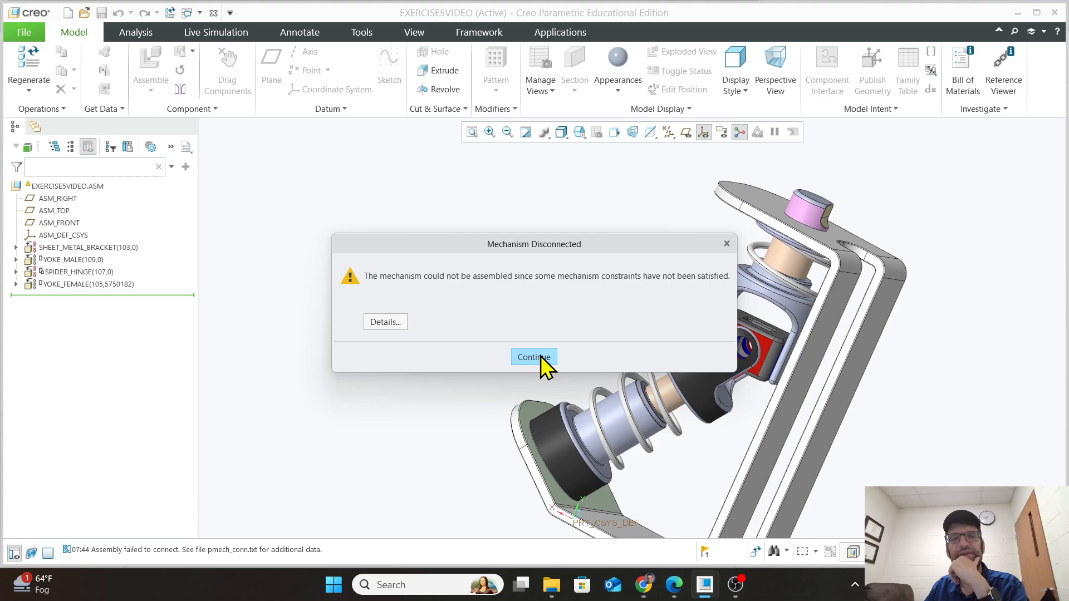
pyautogui.click(540, 356)
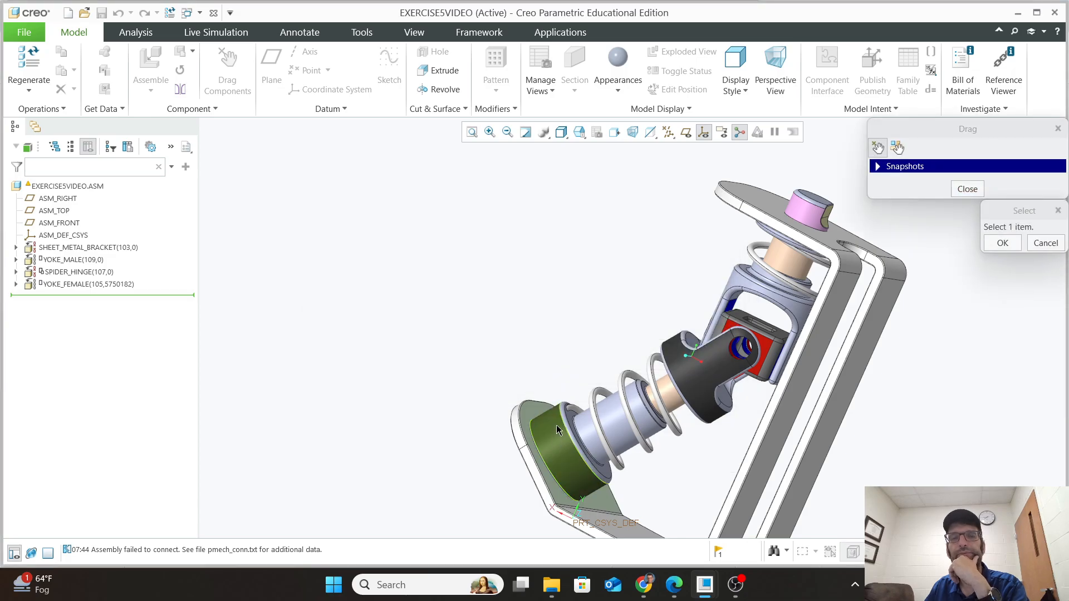
pyautogui.click(966, 189)
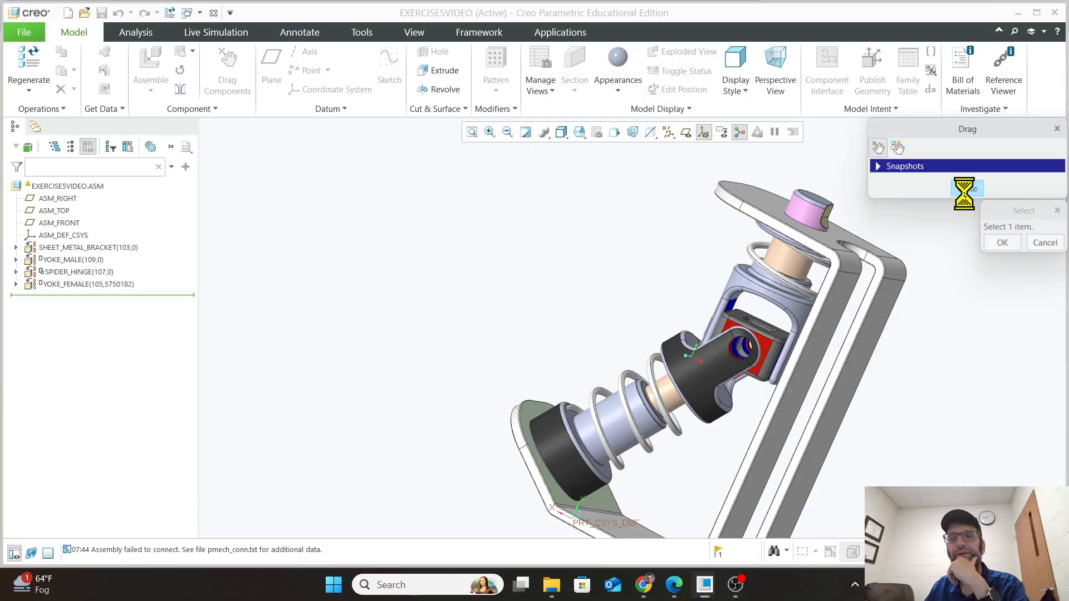
# Redefine the spider hinge's placement with Allow Assumptions turned off so it remains partially constrained.
pyautogui.click(34, 272)
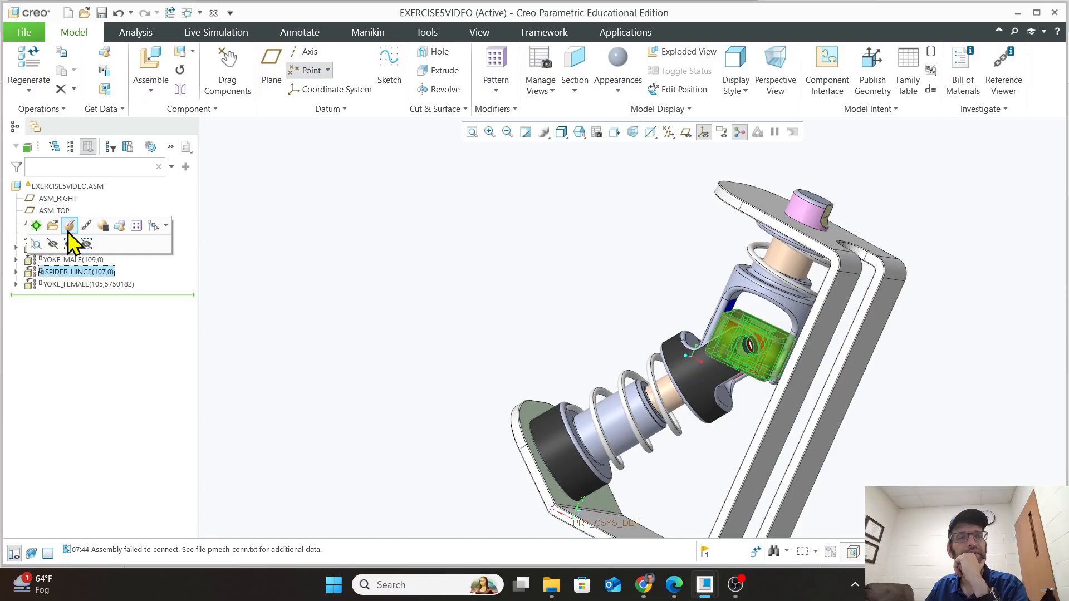
pyautogui.click(69, 227)
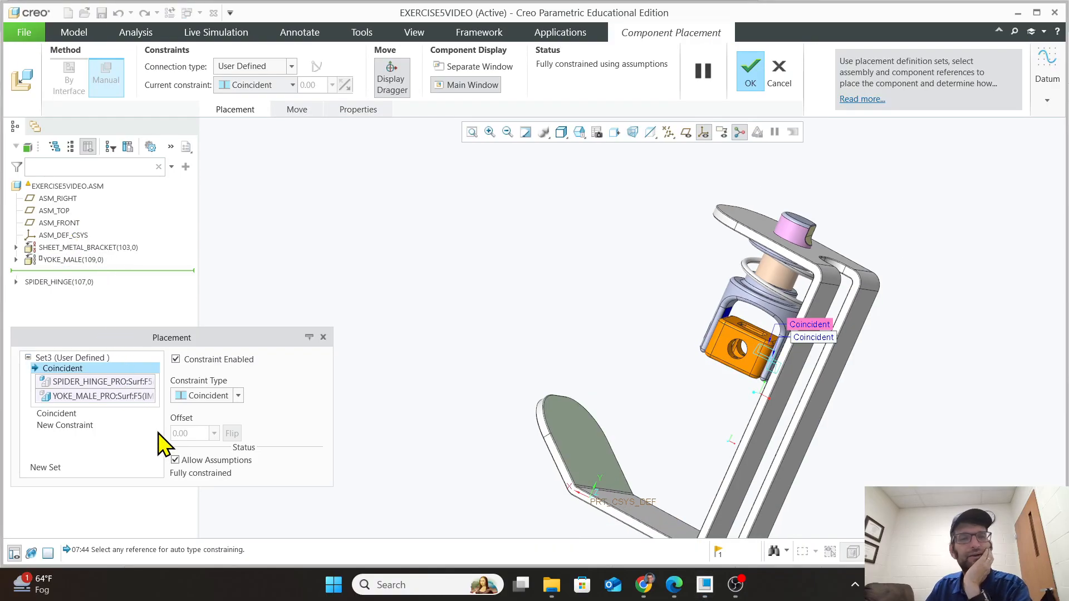
pyautogui.click(175, 460)
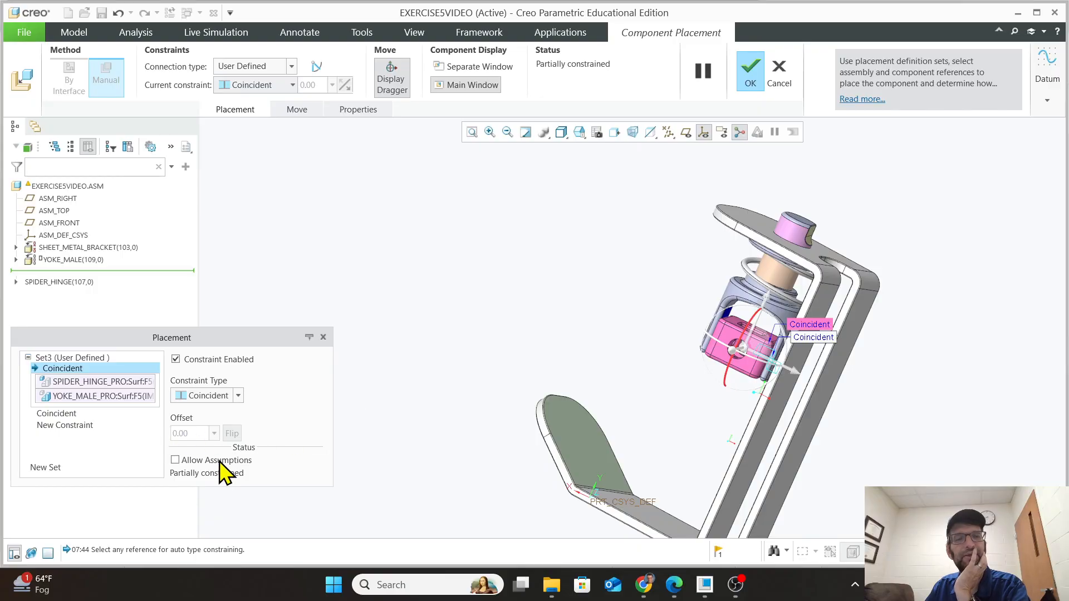
pyautogui.click(749, 70)
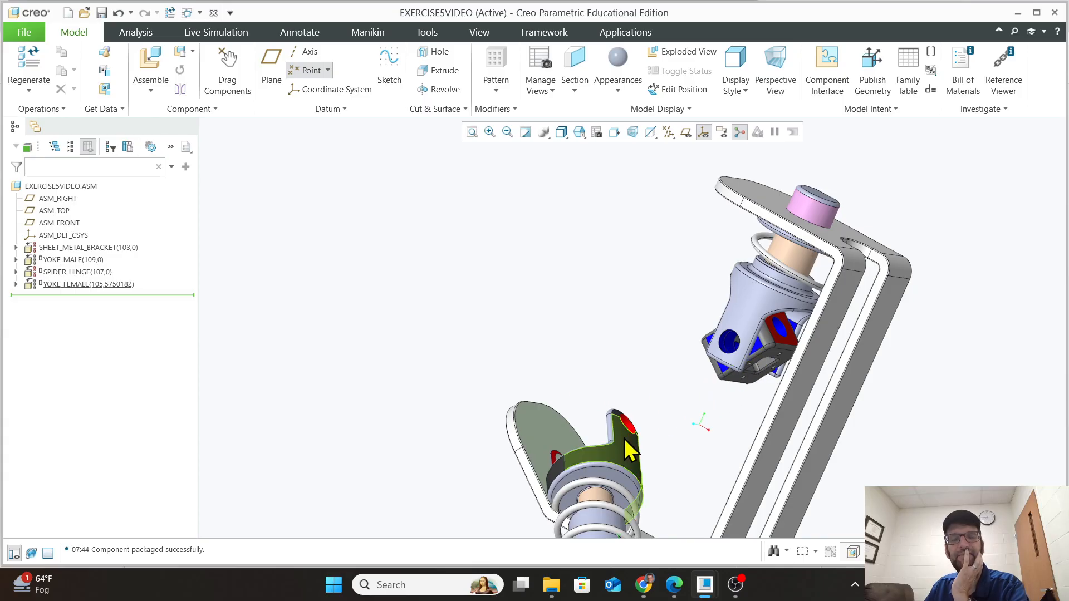
# Delete the YOKE_FEMALE component from the assembly.
pyautogui.scroll(2, 624, 439)
pyautogui.scroll(-2, 664, 480)
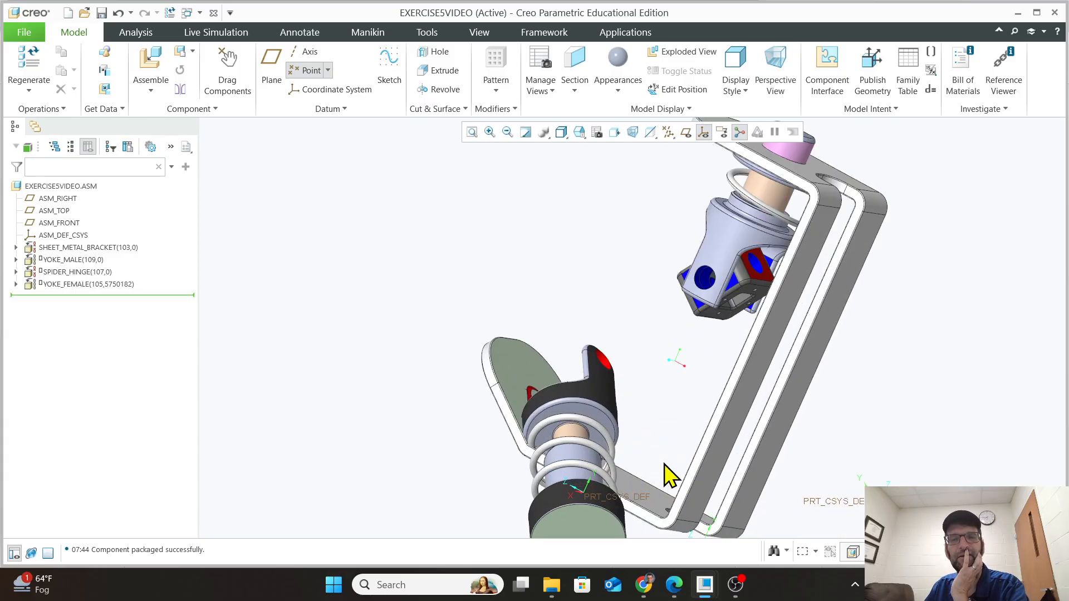
pyautogui.click(70, 285)
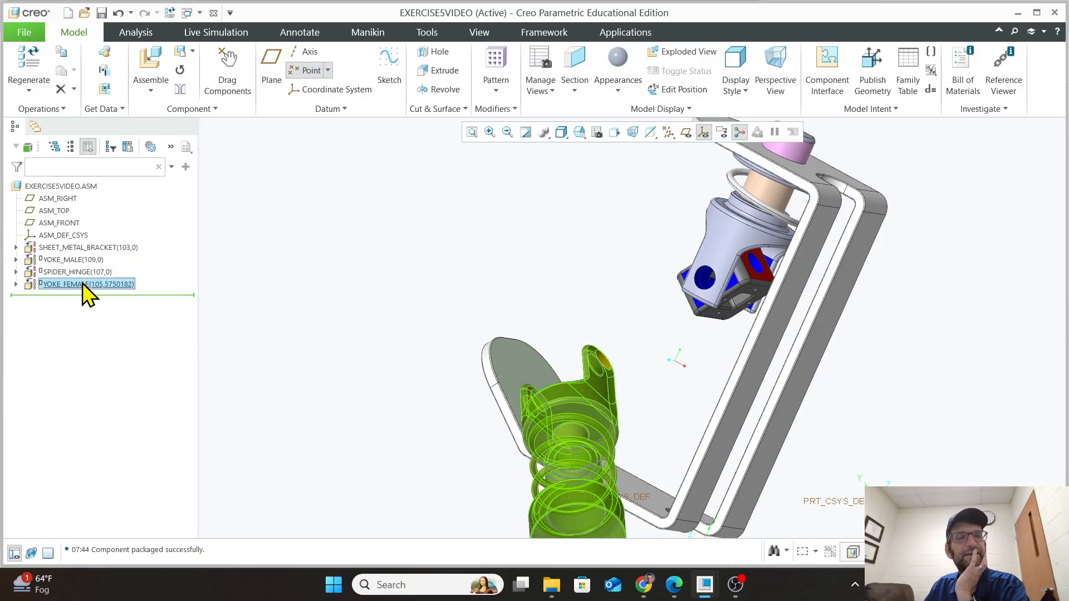
pyautogui.rightClick(88, 287)
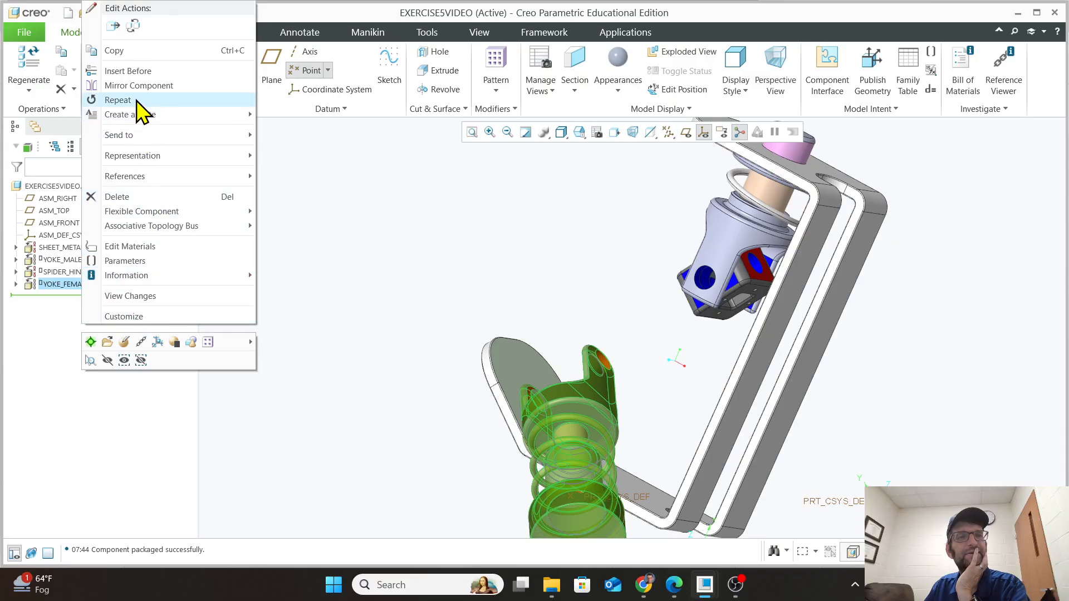
pyautogui.click(121, 201)
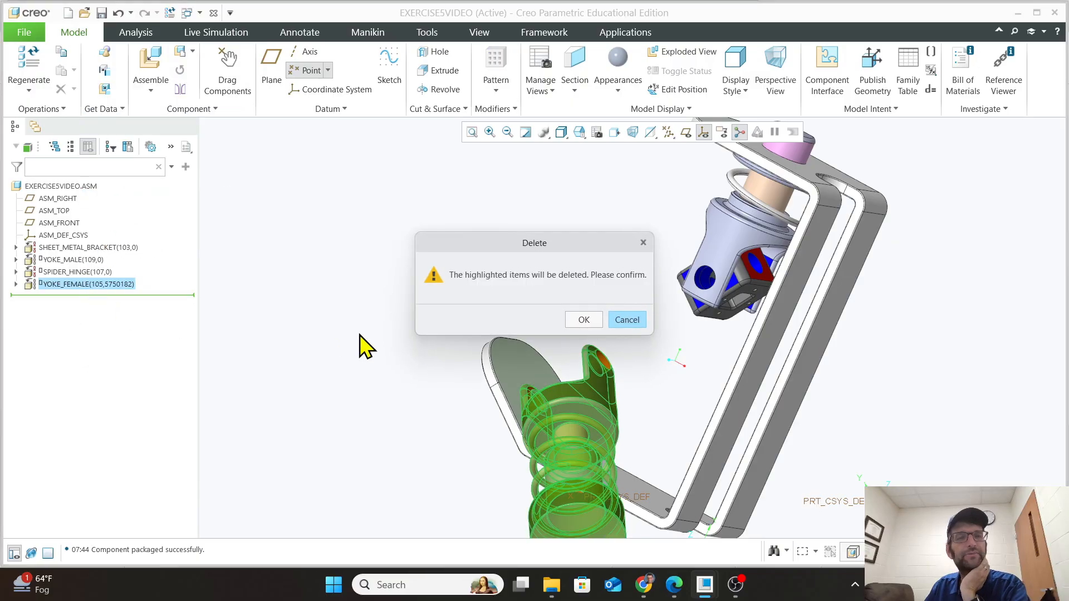
pyautogui.click(588, 317)
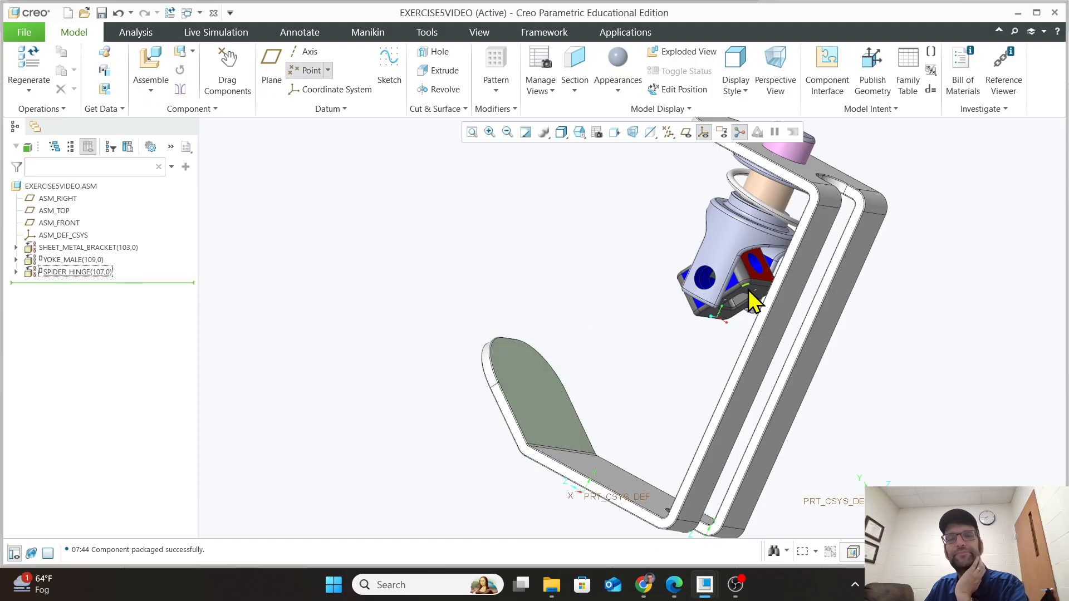
# Insert yoke_female_pro.prt from the Exercise 5 folder into the assembly as a new component.
pyautogui.scroll(-2, 749, 293)
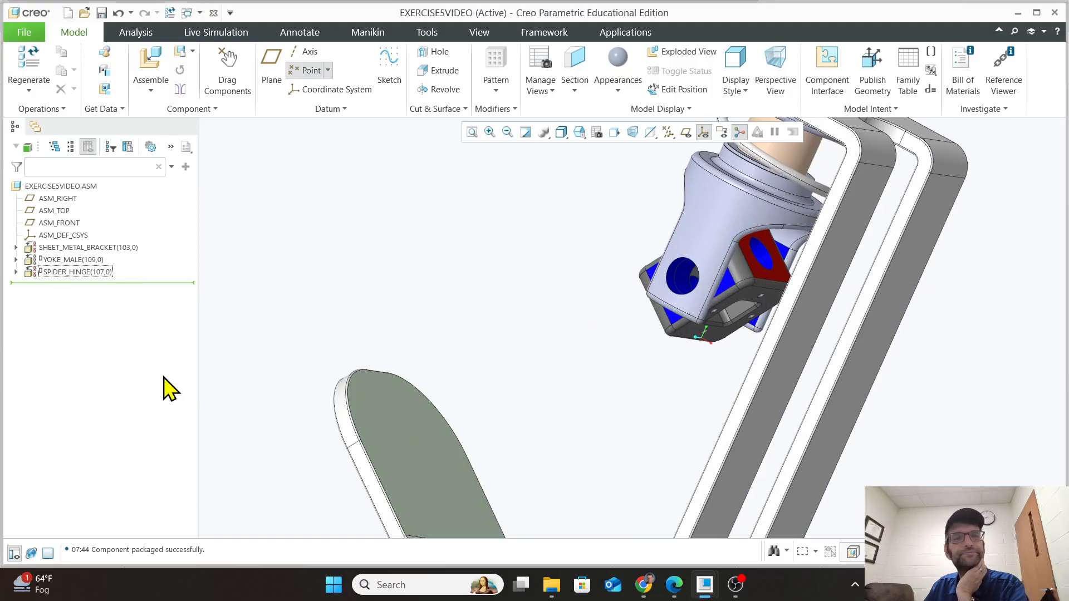
pyautogui.click(150, 72)
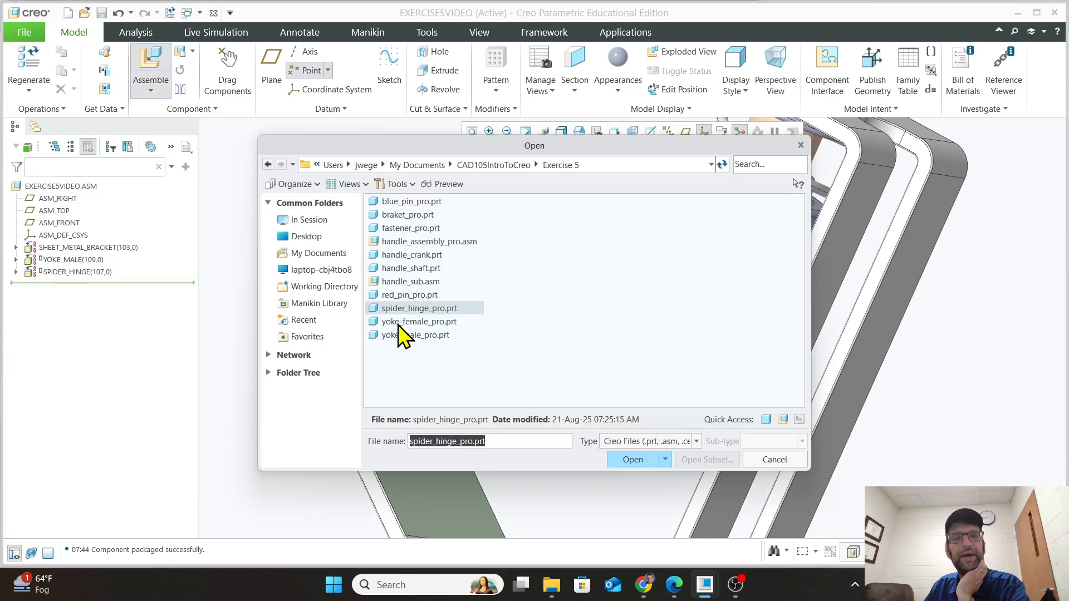
pyautogui.click(412, 326)
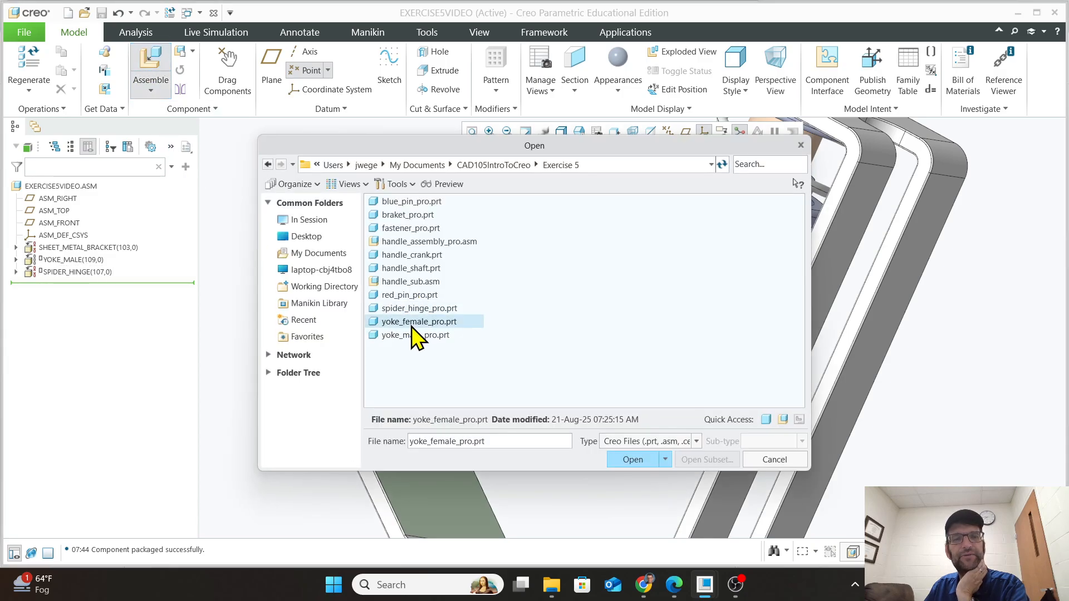
pyautogui.click(634, 460)
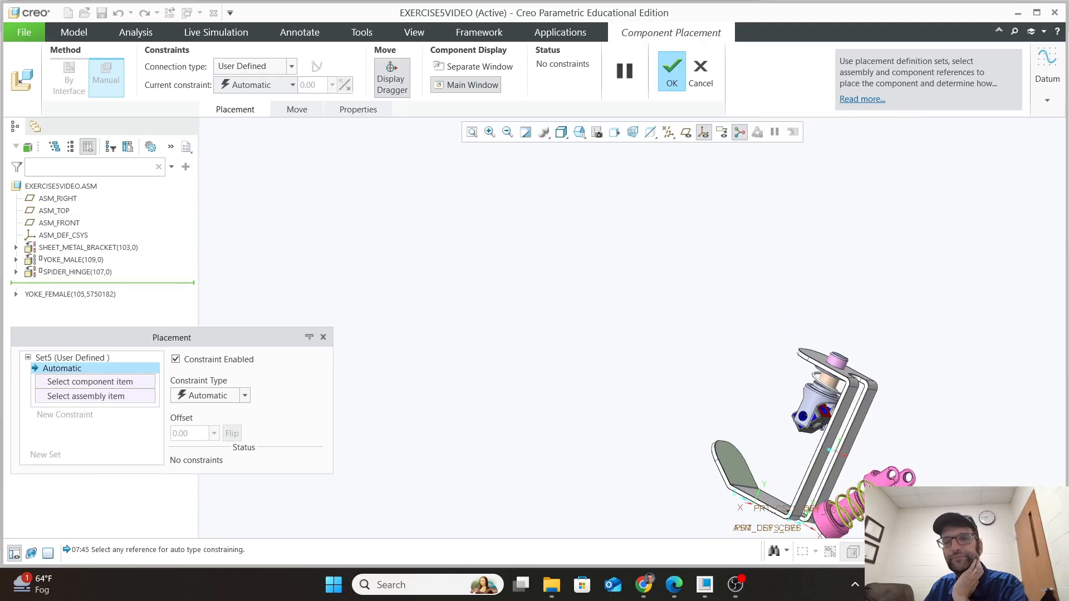
# Move the new female yoke clear of the bracket's open side and rotate it until both fork arms are spread side by side.
pyautogui.scroll(3, 886, 500)
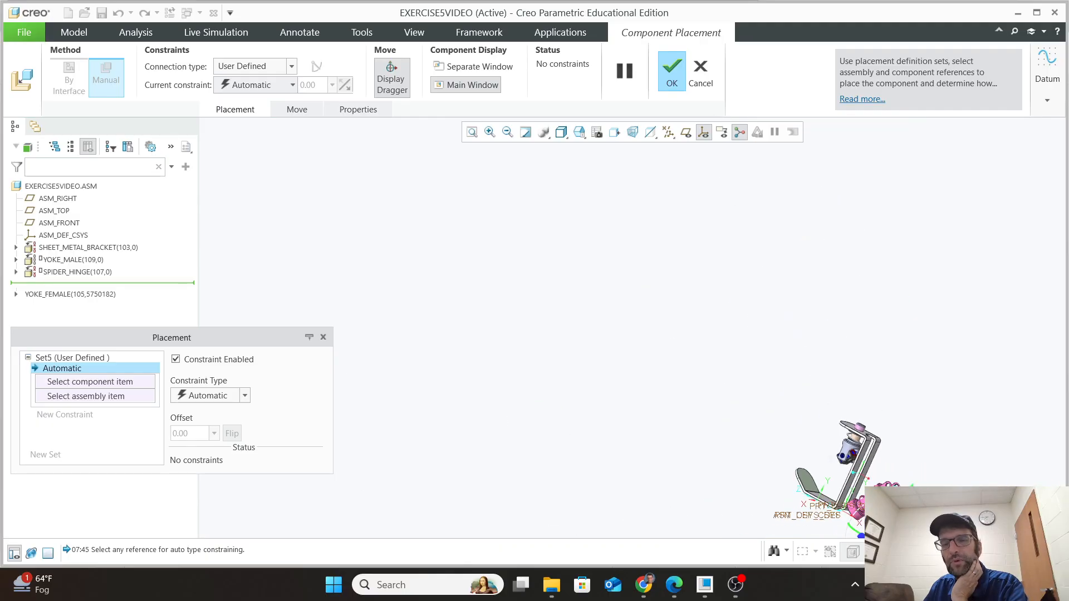
pyautogui.keyDown('shift'); pyautogui.moveTo(907, 524); pyautogui.dragTo(704, 404, button='middle'); pyautogui.keyUp('shift')
pyautogui.scroll(-3, 710, 429)
pyautogui.moveTo(704, 450); pyautogui.dragTo(477, 415)
pyautogui.scroll(-3, 444, 202)
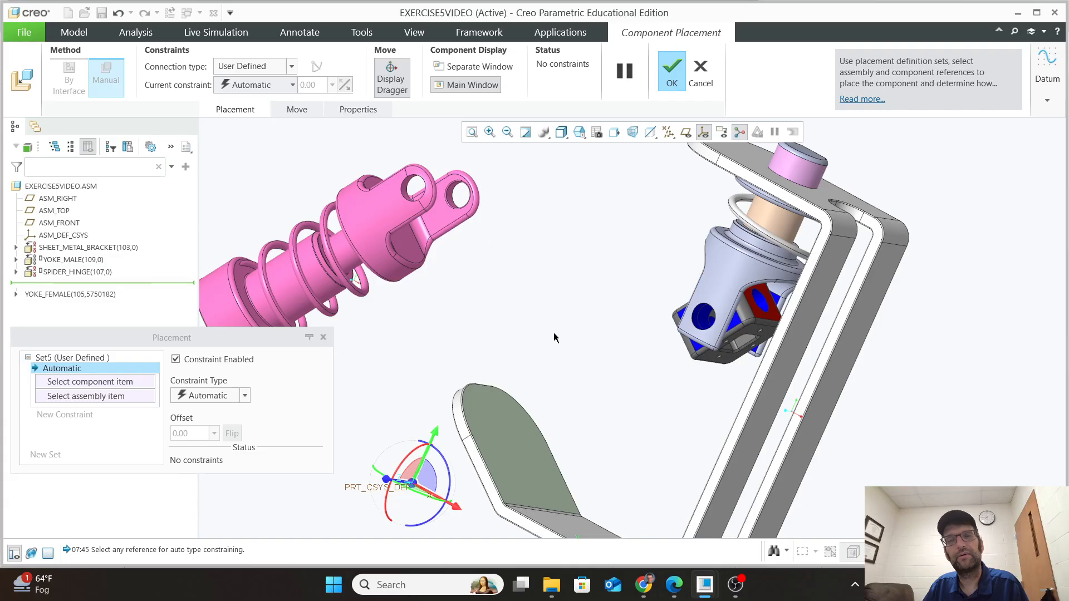
pyautogui.scroll(2, 438, 334)
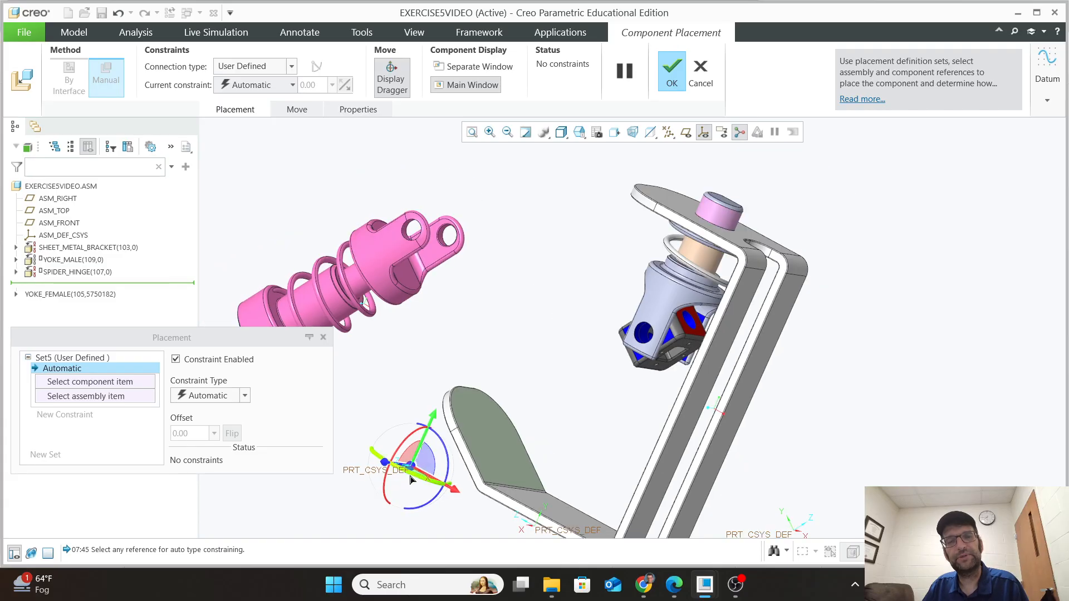
pyautogui.moveTo(411, 479); pyautogui.dragTo(455, 488)
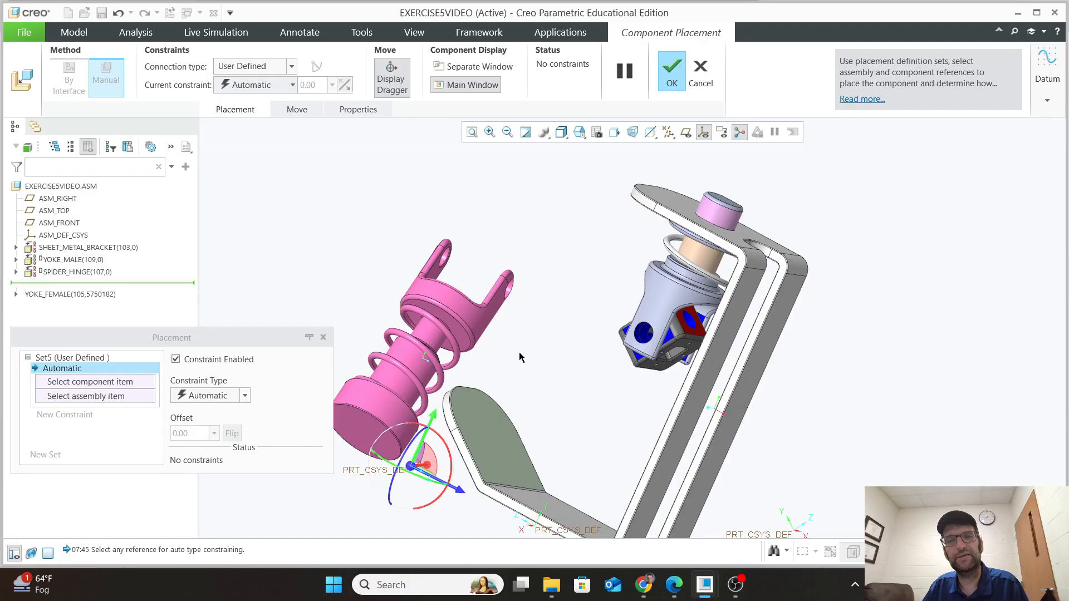
pyautogui.scroll(-2, 522, 357)
pyautogui.scroll(2, 478, 285)
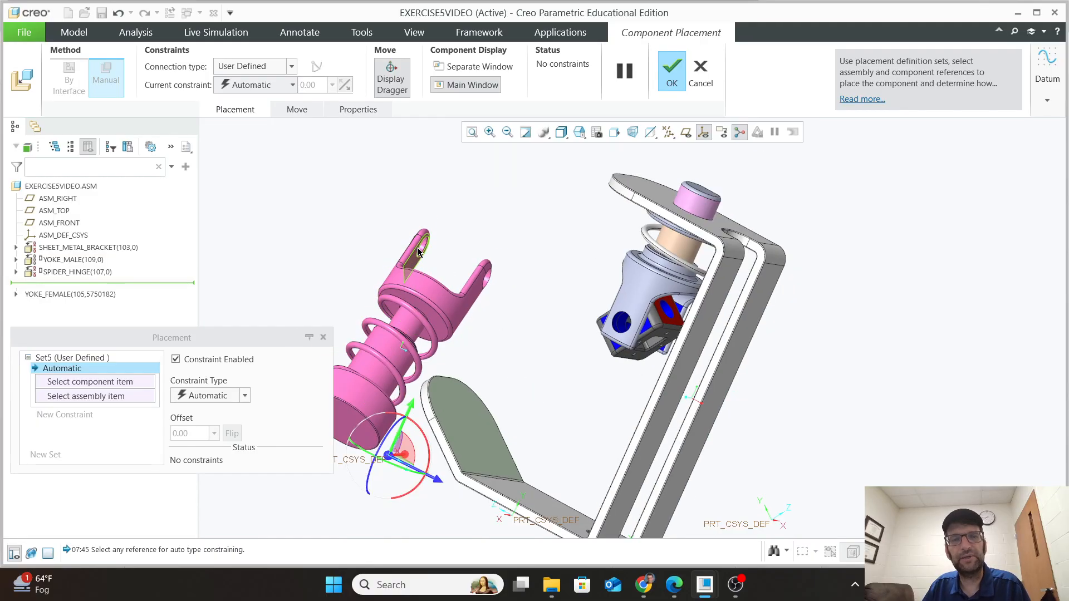
# Constrain the female yoke's fork hole surface coincident with the hole surface in the spider hinge's red face.
pyautogui.scroll(-3, 423, 252)
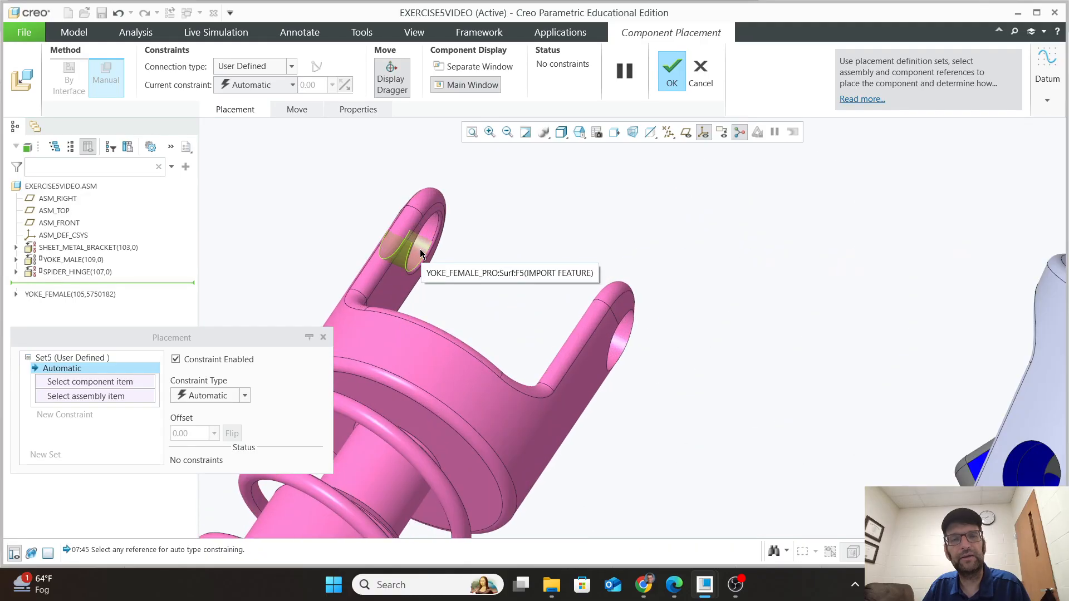
pyautogui.click(420, 249)
pyautogui.moveTo(701, 419); pyautogui.dragTo(748, 427, button='middle')
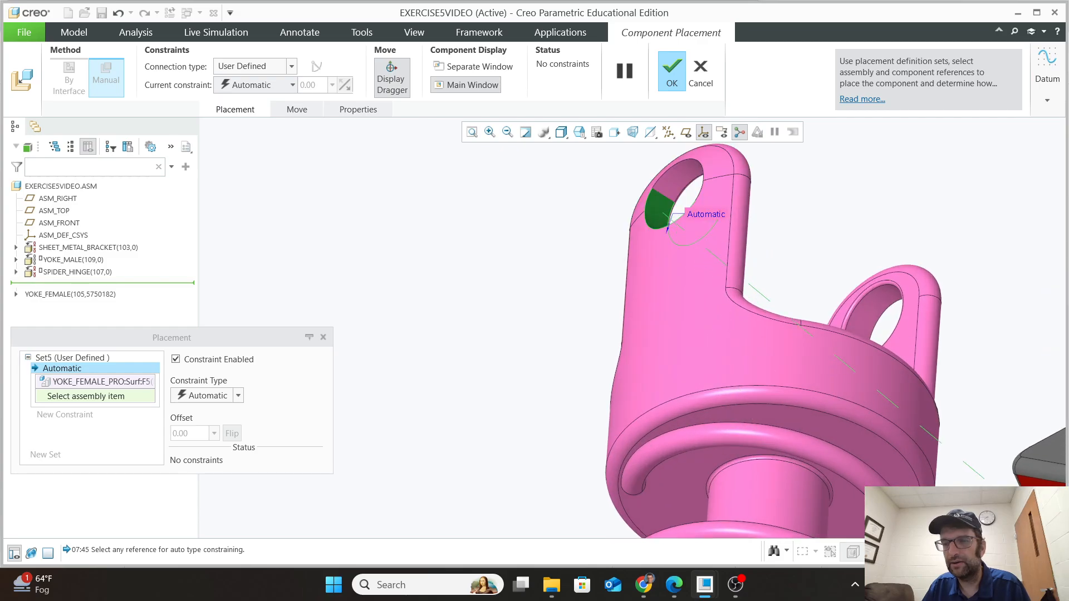
pyautogui.scroll(3, 973, 479)
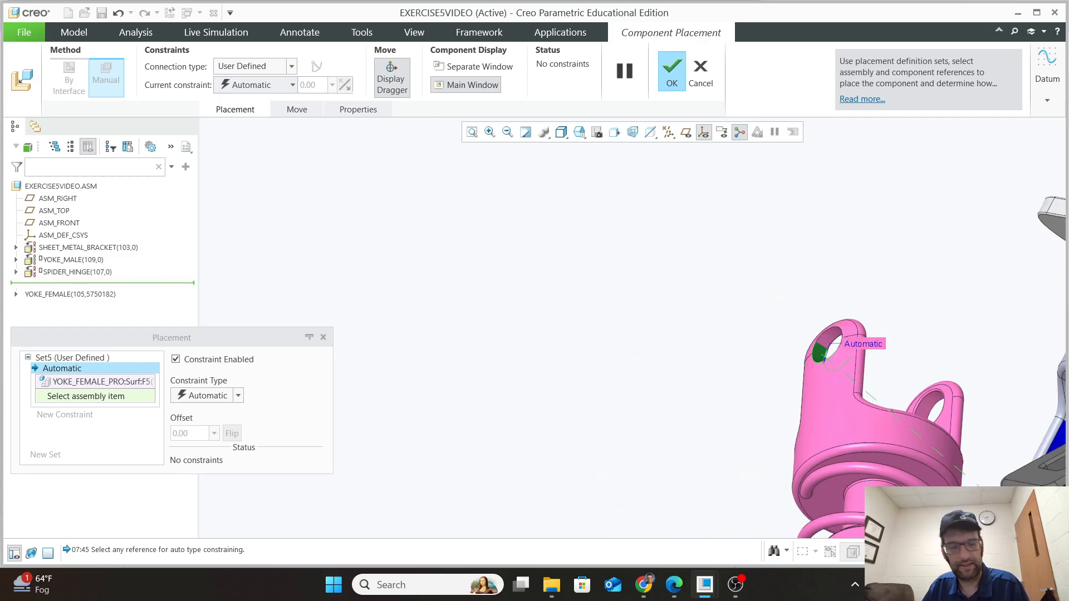
pyautogui.keyDown('shift'); pyautogui.moveTo(1032, 526); pyautogui.dragTo(722, 348, button='middle'); pyautogui.keyUp('shift')
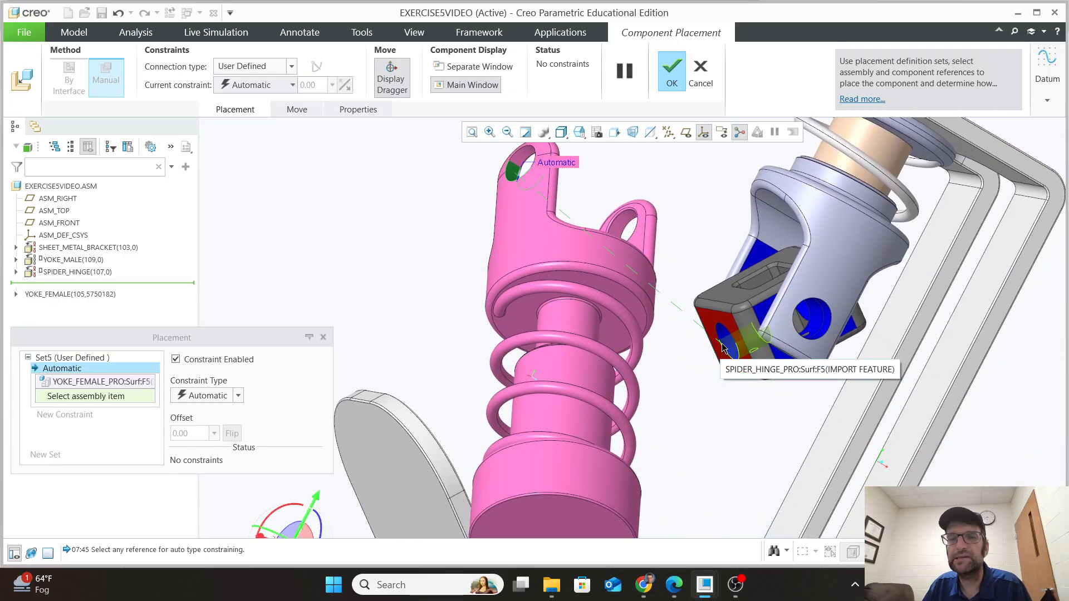
pyautogui.click(724, 348)
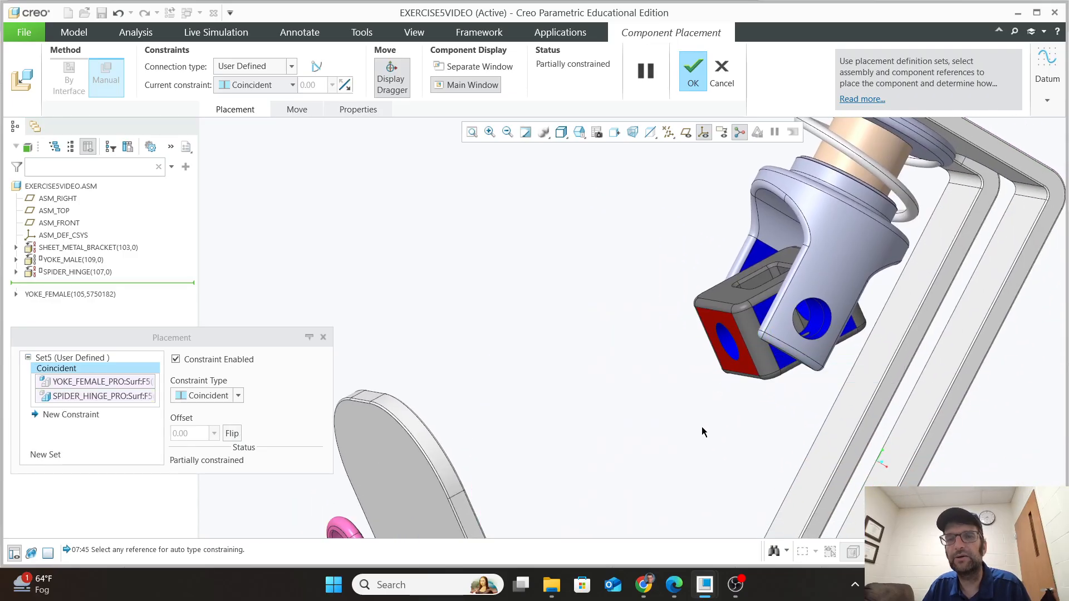
# Add a second placement constraint between the spider hinge's red face and the flat face around the hole in the female yoke's fork arm.
pyautogui.scroll(5, 701, 429)
pyautogui.scroll(-4, 689, 461)
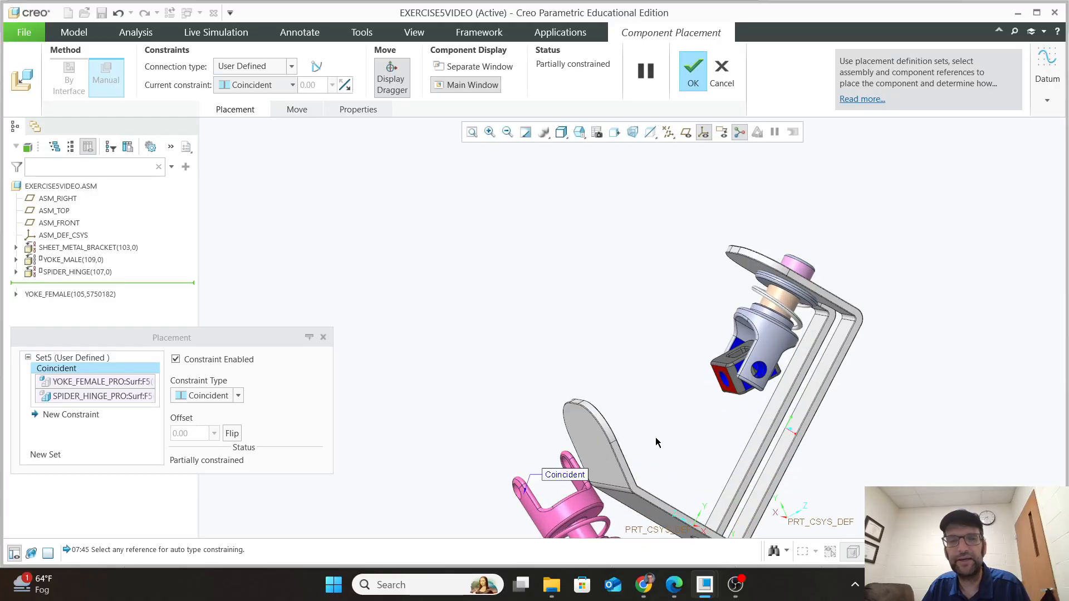
pyautogui.click(71, 416)
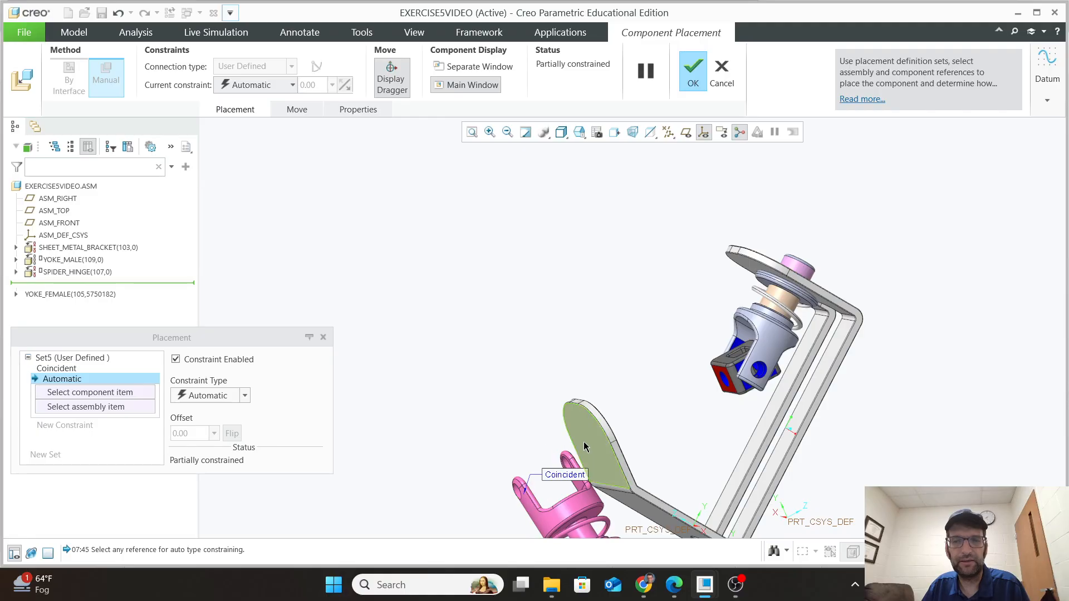
pyautogui.scroll(-5, 728, 377)
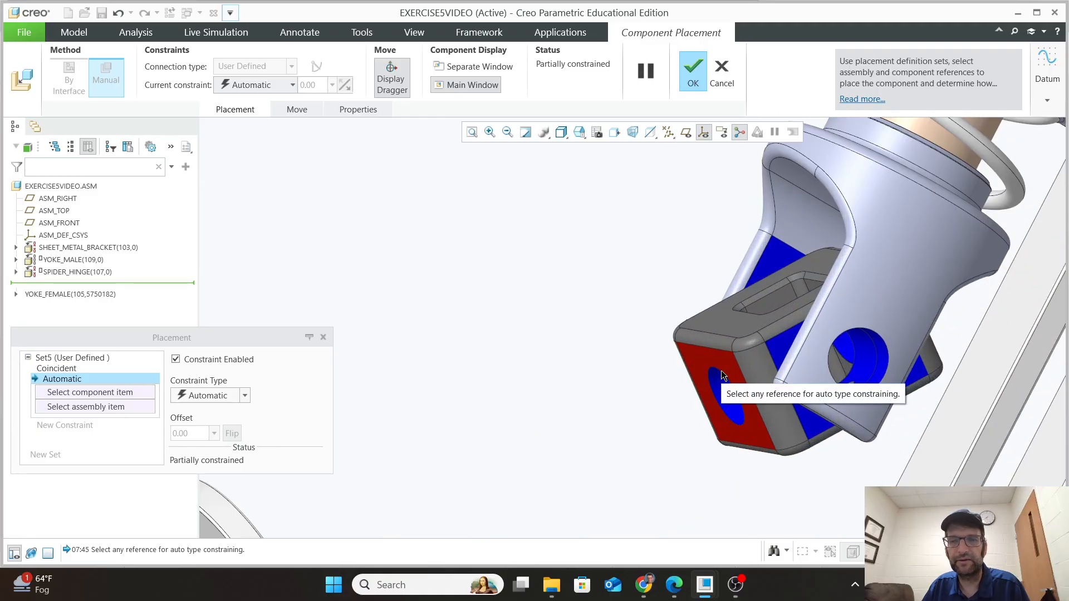
pyautogui.click(724, 379)
pyautogui.scroll(5, 490, 459)
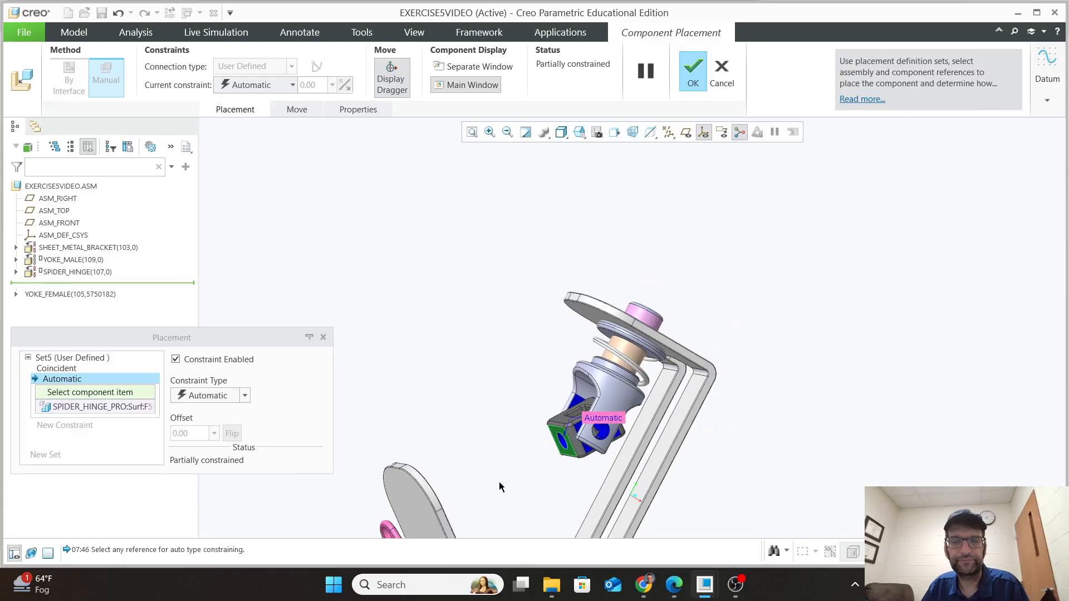
pyautogui.keyDown('shift'); pyautogui.moveTo(499, 482); pyautogui.dragTo(580, 295, button='middle'); pyautogui.keyUp('shift')
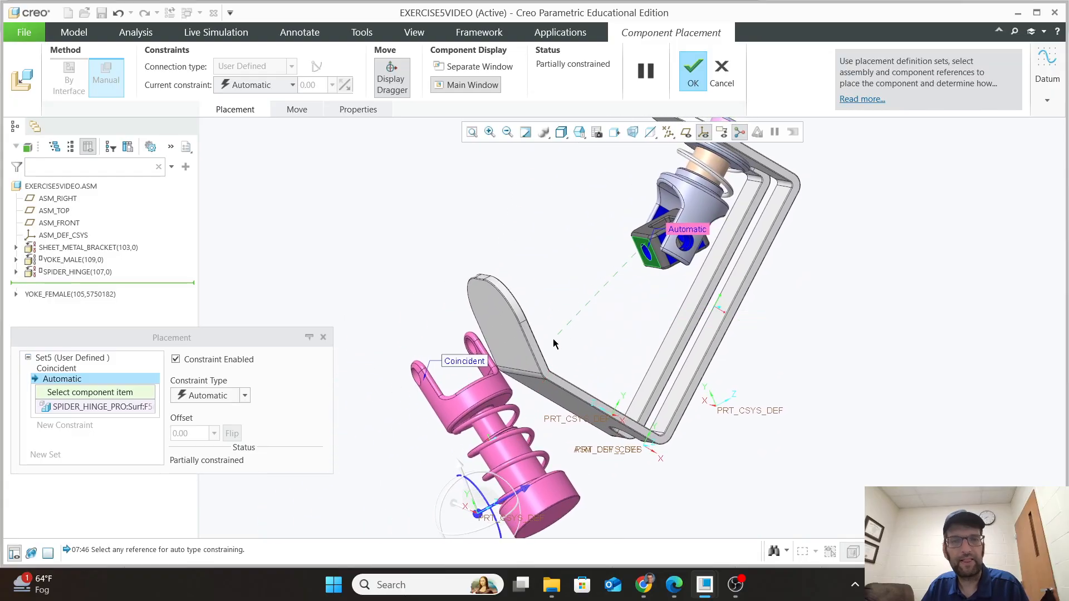
pyautogui.moveTo(553, 339); pyautogui.dragTo(469, 358, button='middle')
pyautogui.scroll(-3, 470, 367)
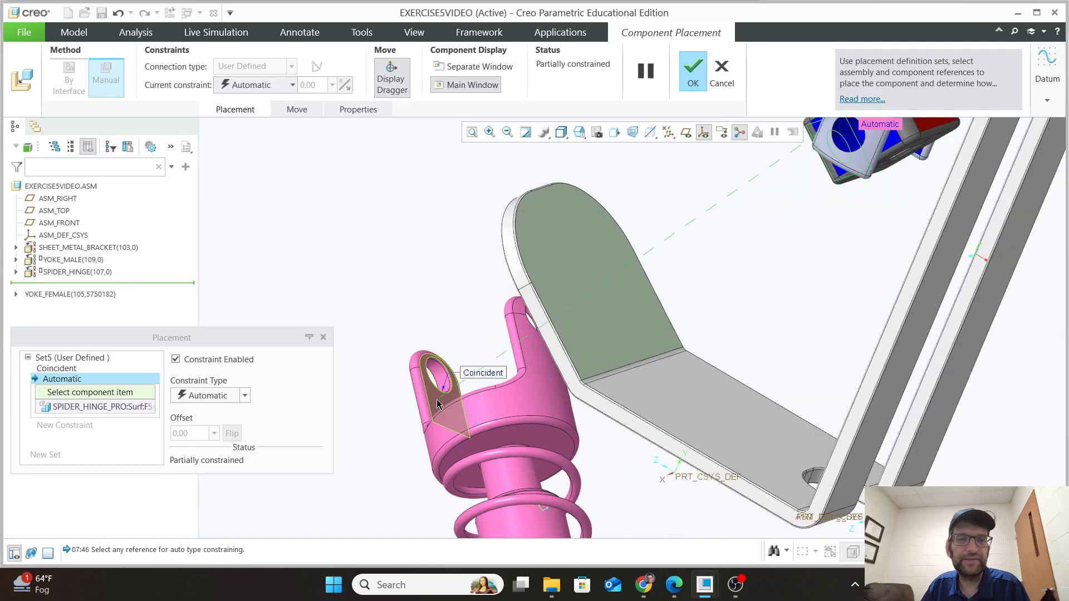
pyautogui.click(440, 409)
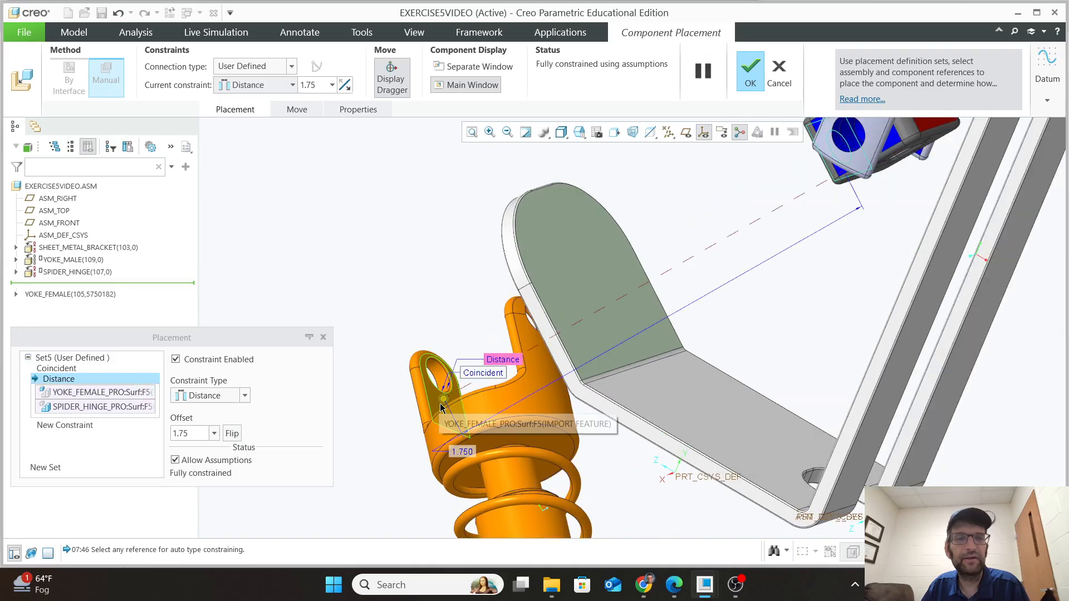
# Turn off Allow Assumptions, make the fork arm face constraint Coincident, and accept the female yoke's placement.
pyautogui.click(176, 461)
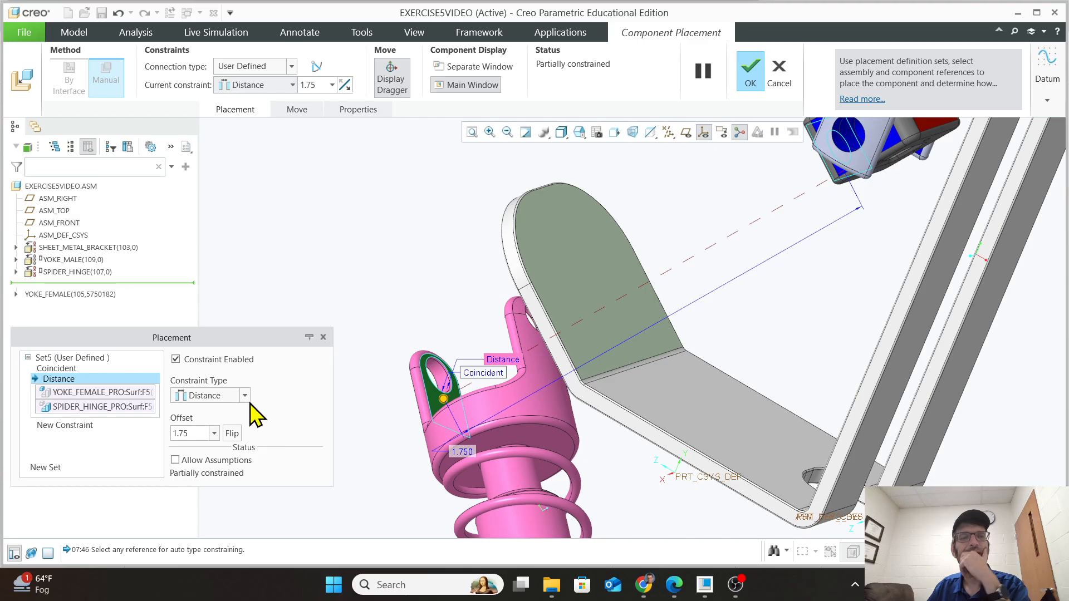
pyautogui.click(245, 396)
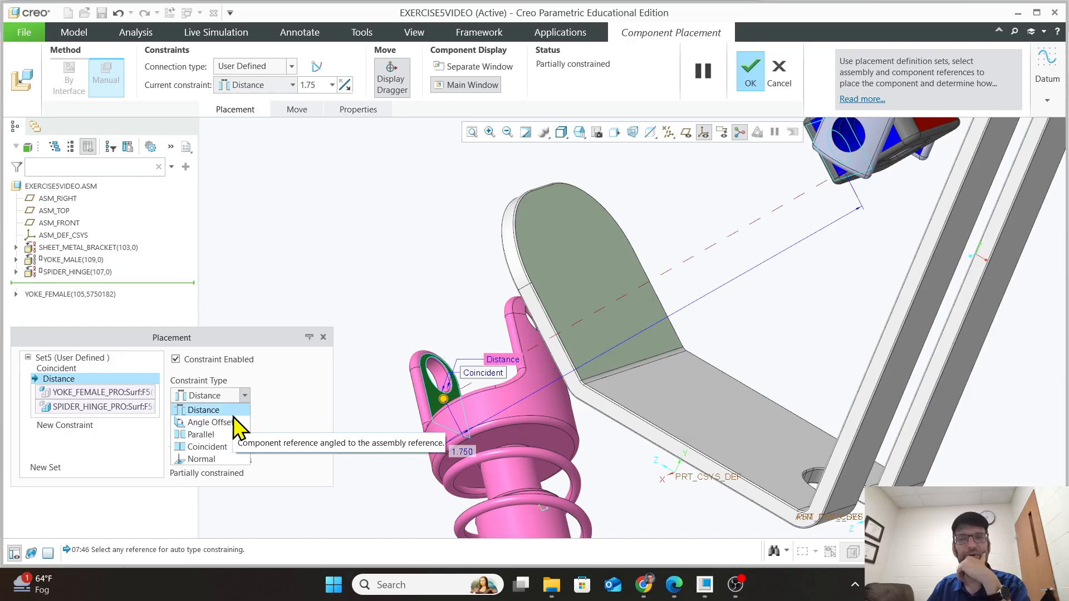
pyautogui.click(201, 448)
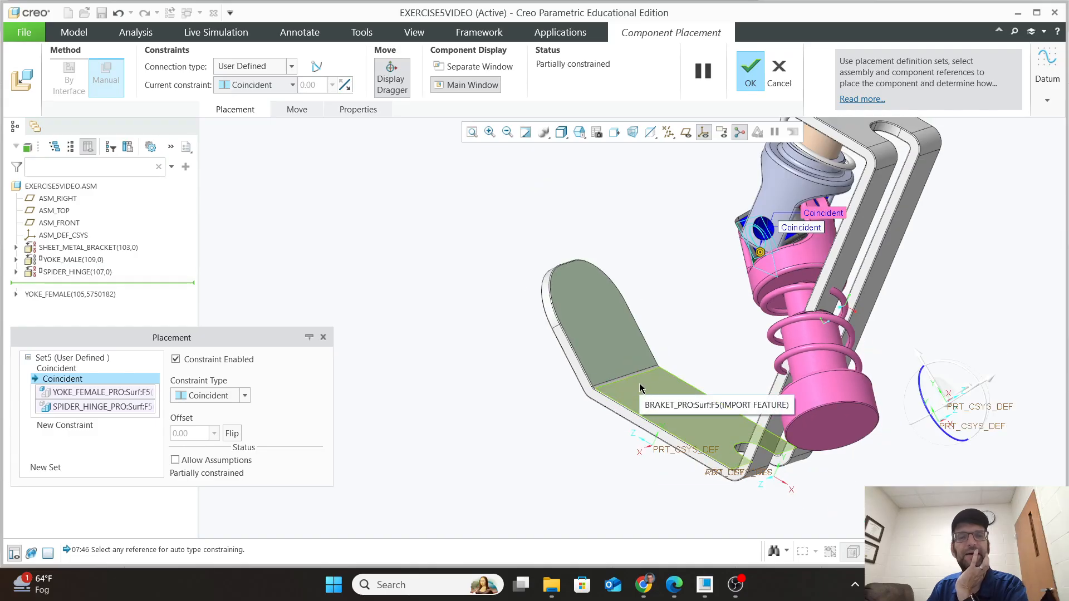
pyautogui.scroll(1, 663, 376)
pyautogui.scroll(-1, 672, 357)
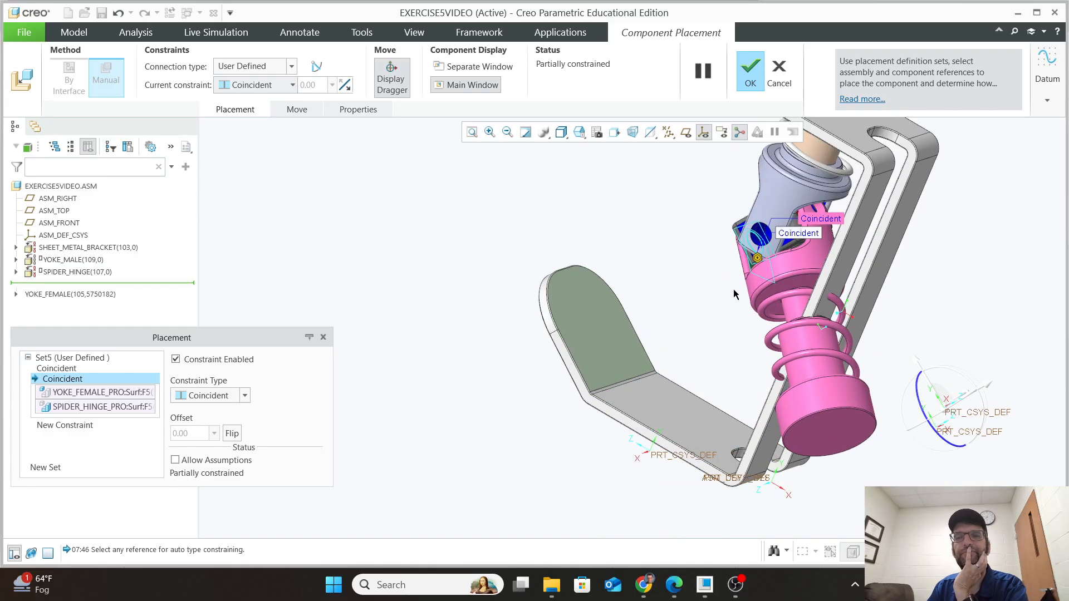
pyautogui.click(751, 71)
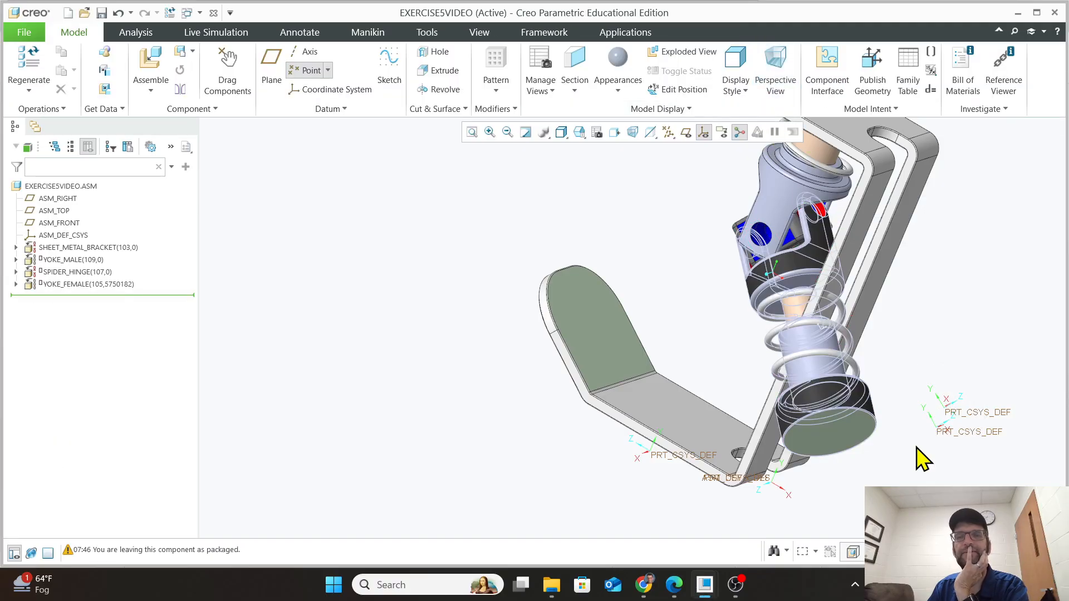
# Swing the female yoke around the joint with Drag Components and leave its round end between the bracket's rounded flange and long arms.
pyautogui.moveTo(639, 449); pyautogui.dragTo(677, 403, button='middle')
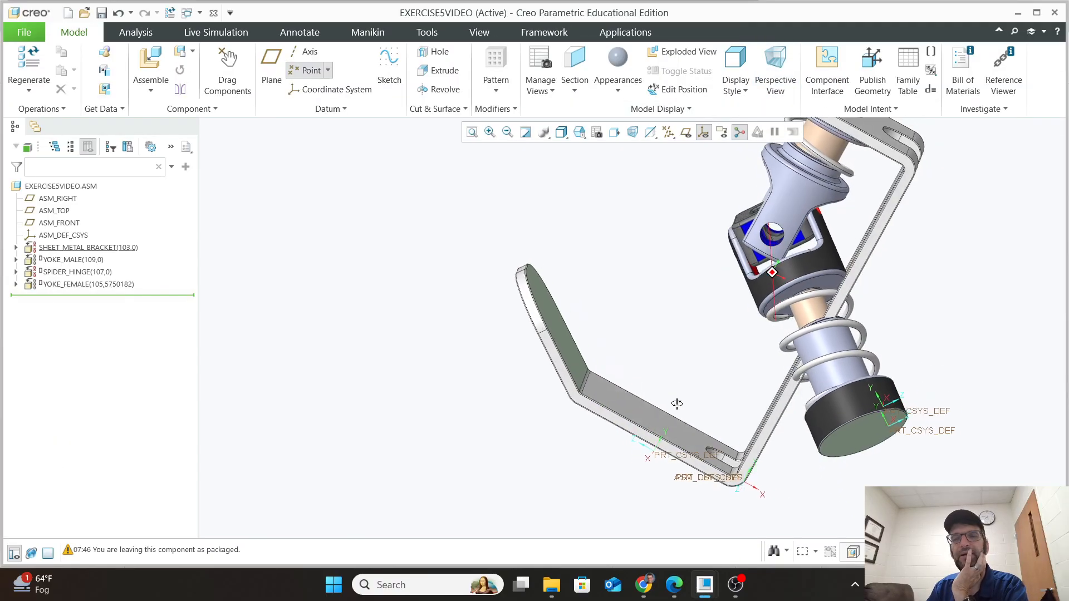
pyautogui.moveTo(740, 441); pyautogui.dragTo(719, 428, button='middle')
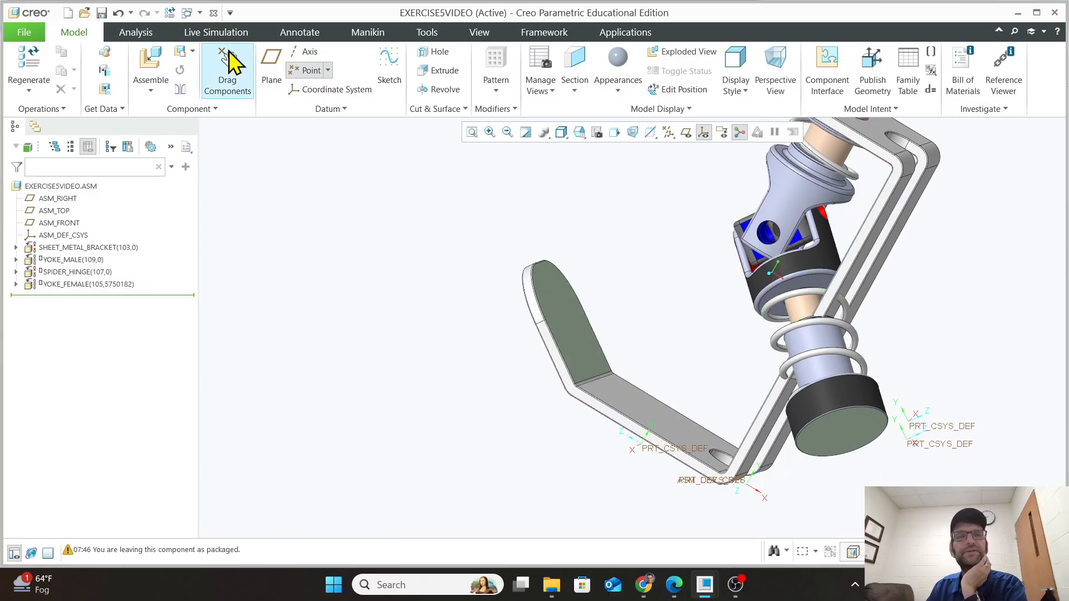
pyautogui.click(230, 68)
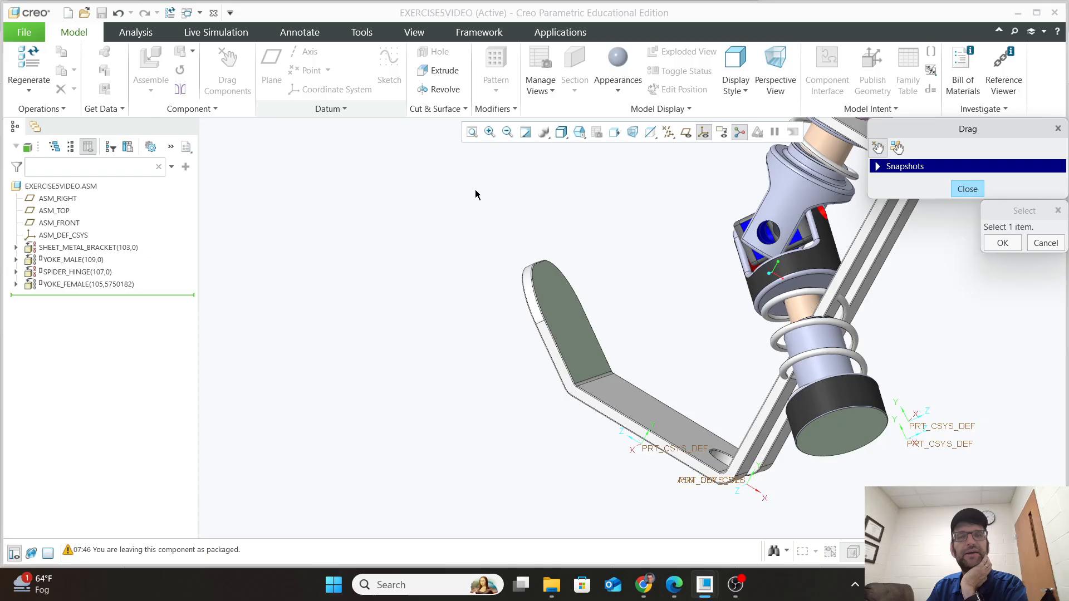
pyautogui.click(833, 419)
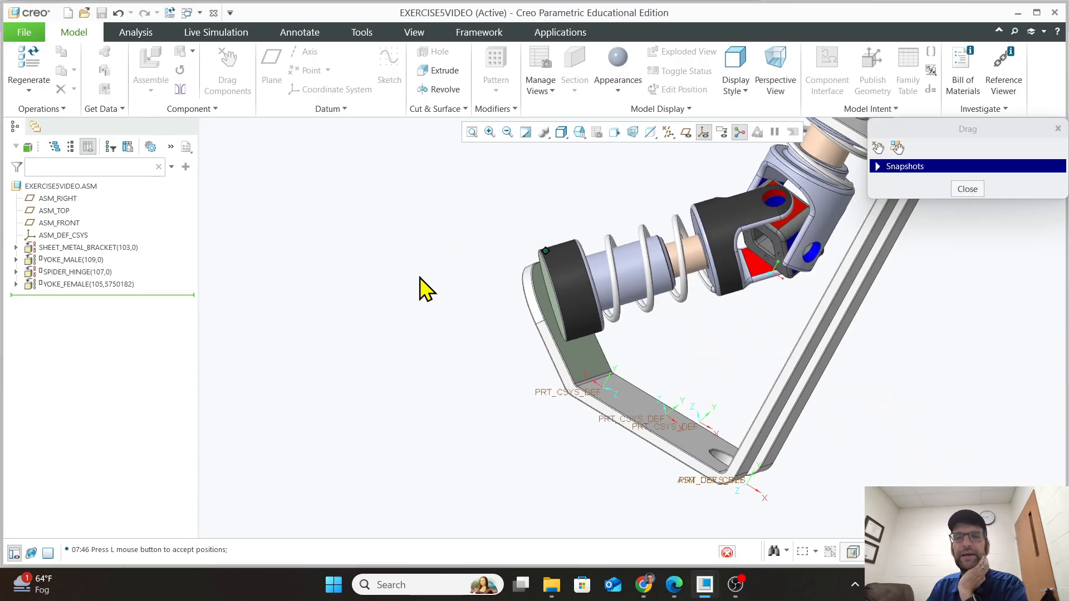
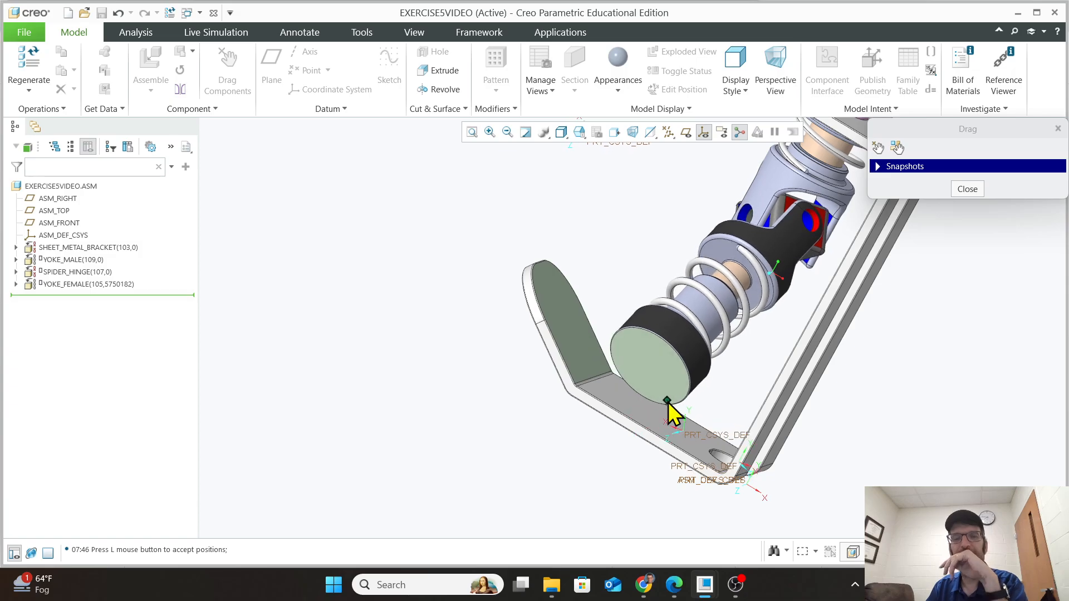
pyautogui.click(673, 414)
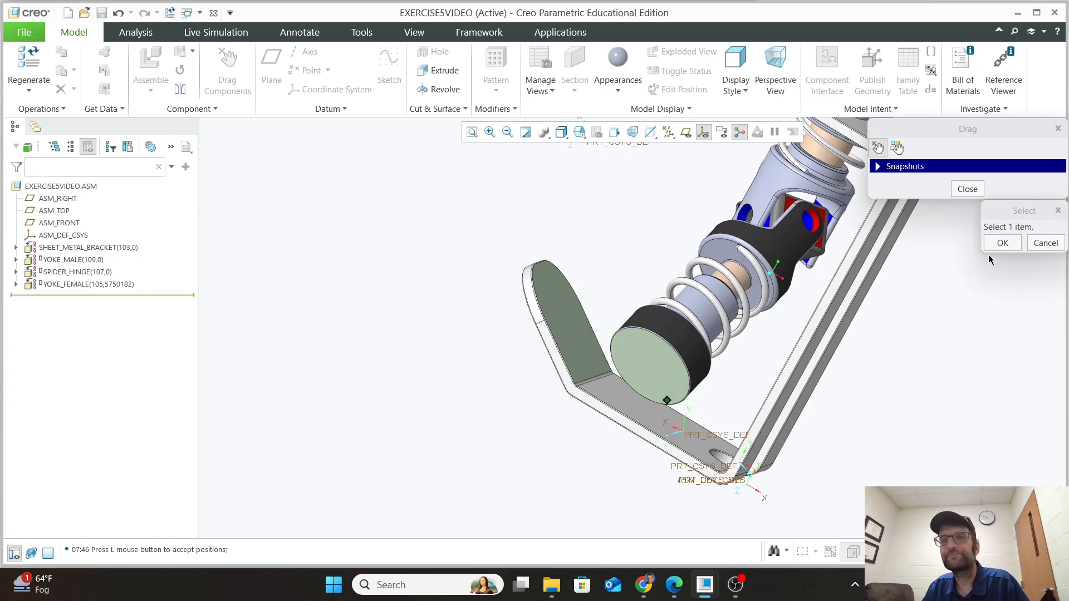
pyautogui.click(1003, 243)
pyautogui.click(968, 189)
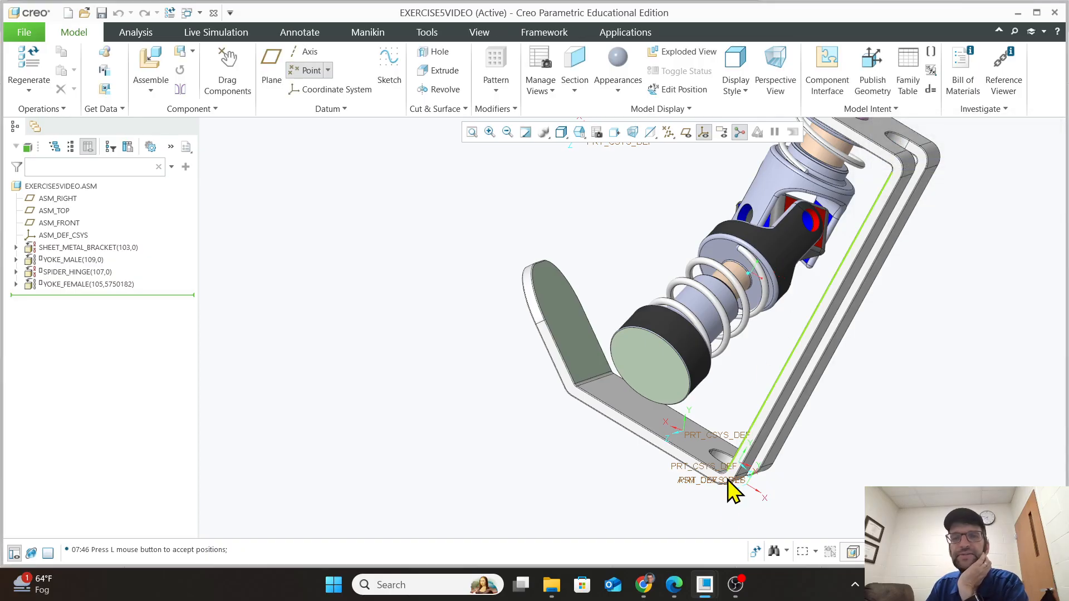
# Edit the female yoke's placement and add a constraint between its round end face and the inner face of the bracket's rounded flange.
pyautogui.scroll(-1, 621, 329)
pyautogui.scroll(3, 620, 329)
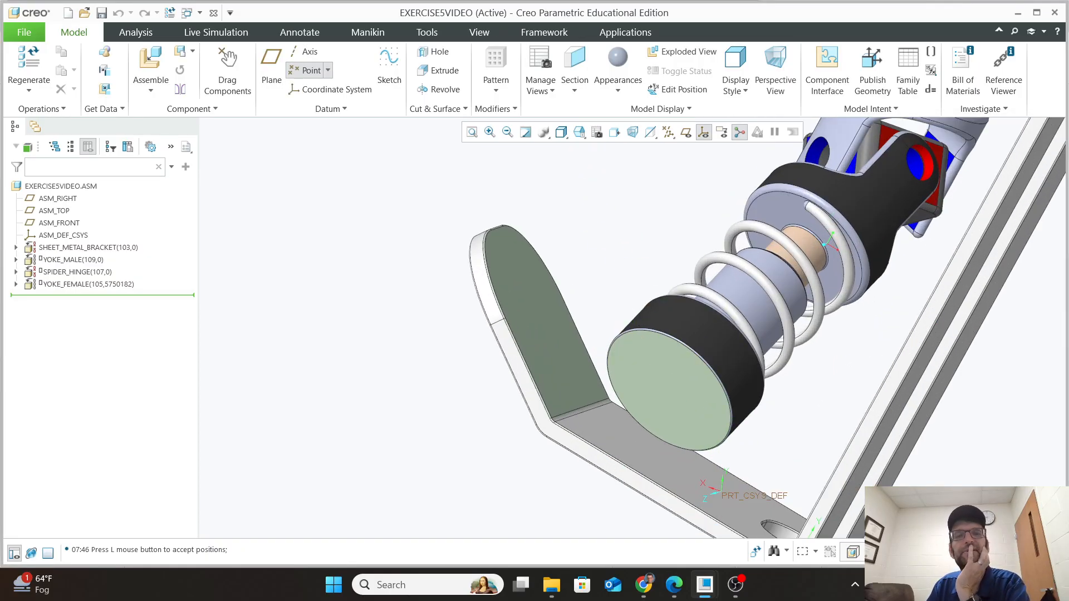
pyautogui.click(671, 376)
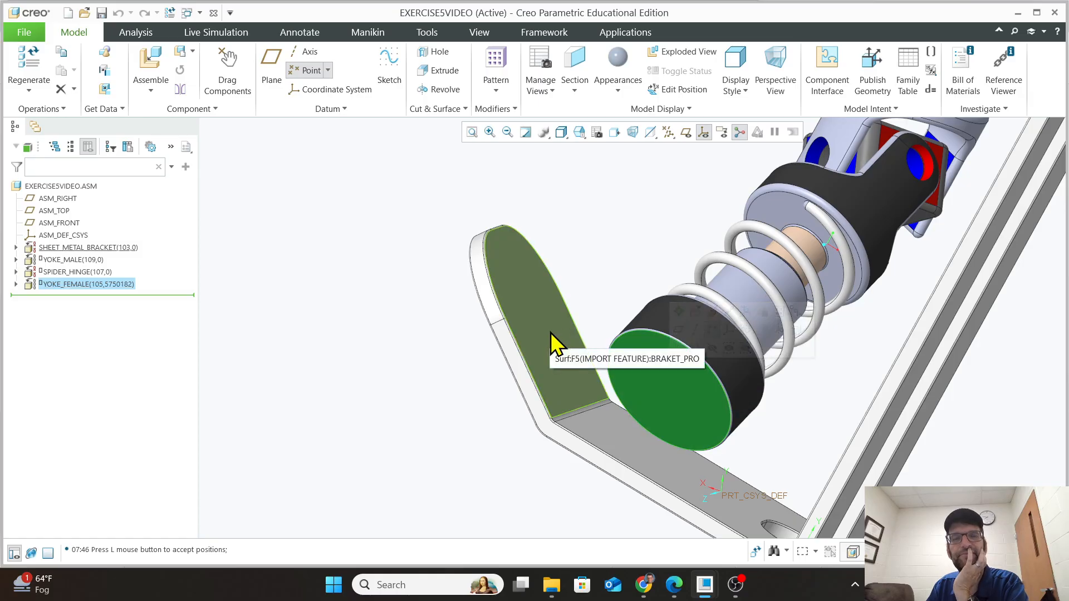
pyautogui.click(48, 286)
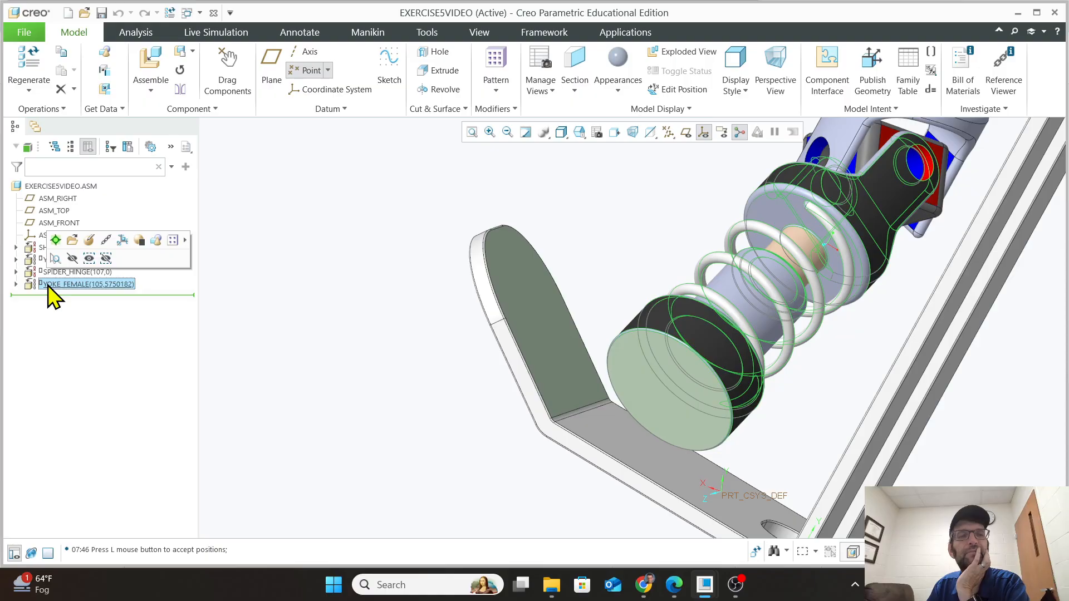
pyautogui.click(89, 241)
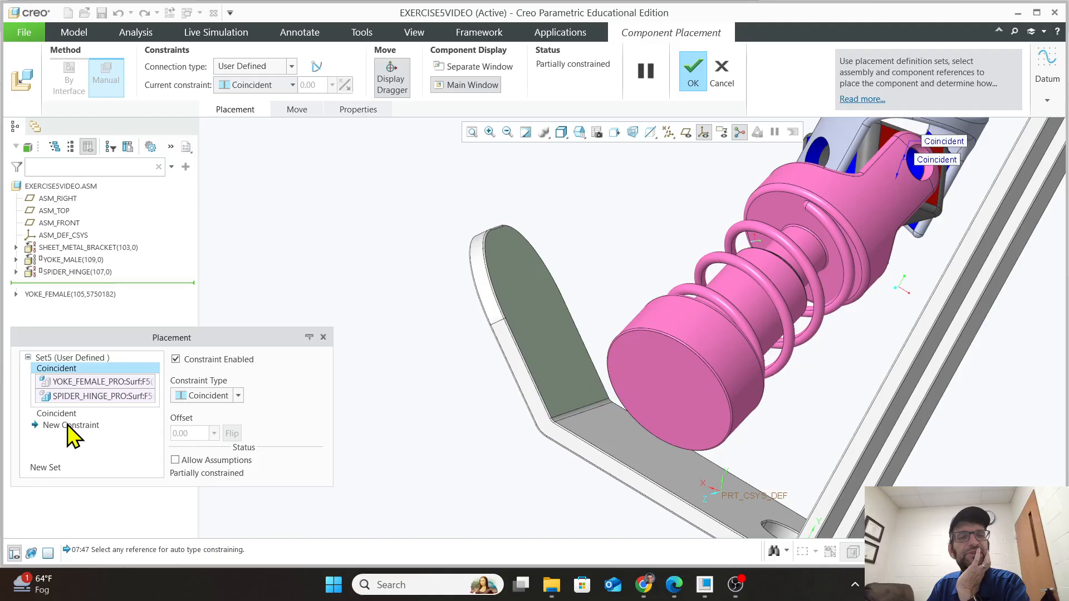
pyautogui.click(71, 426)
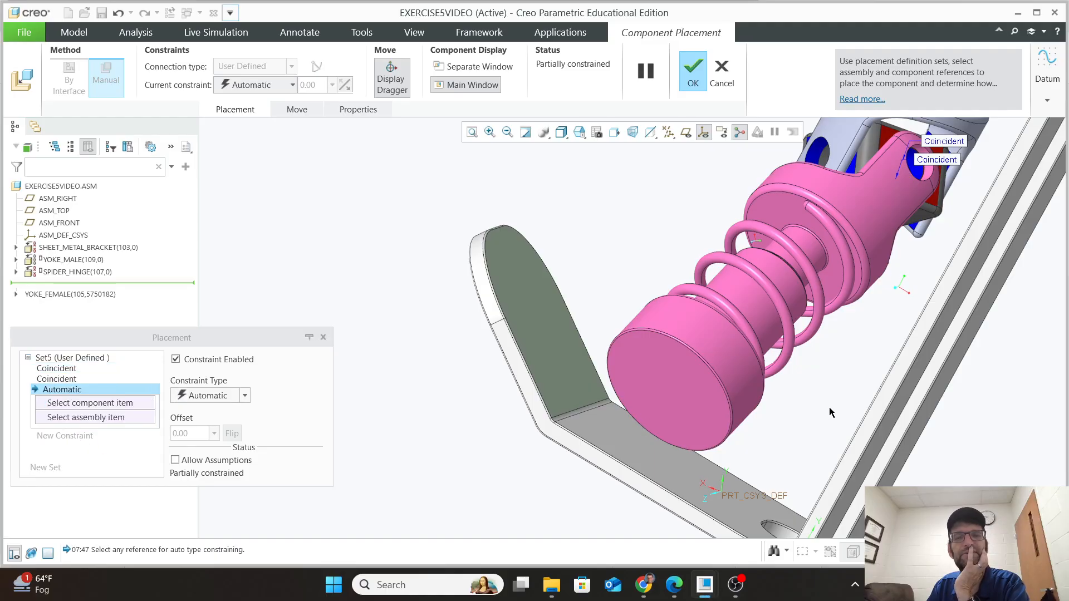
pyautogui.click(665, 389)
pyautogui.click(545, 332)
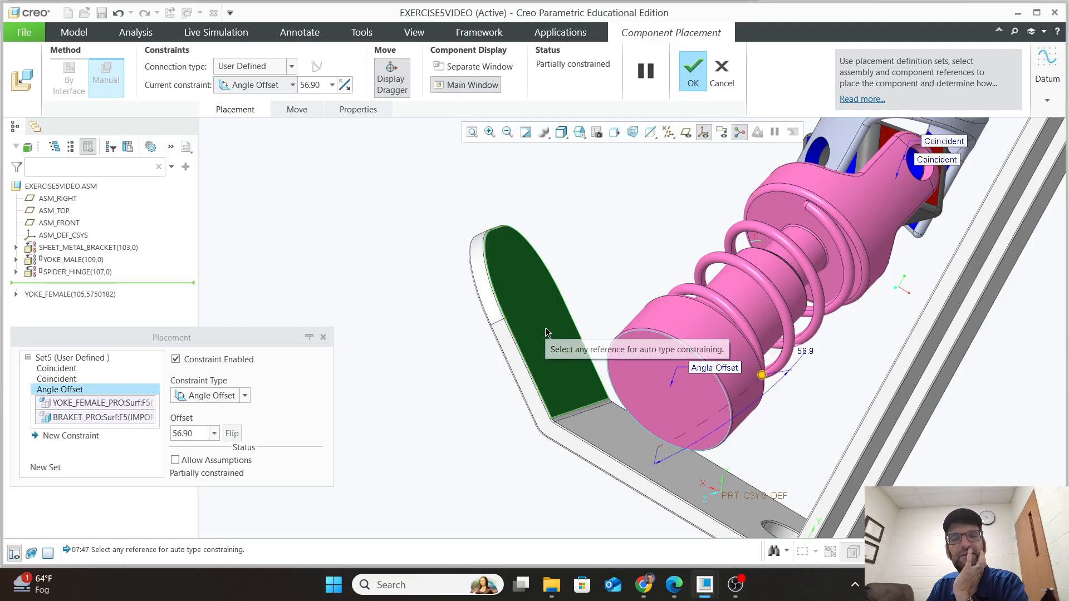
# Switch to Chrome, pause the E5 Creo Parametric 6.0 - Assembly Basics 1 Tutorial video on YouTube, and return to Creo.
pyautogui.click(245, 396)
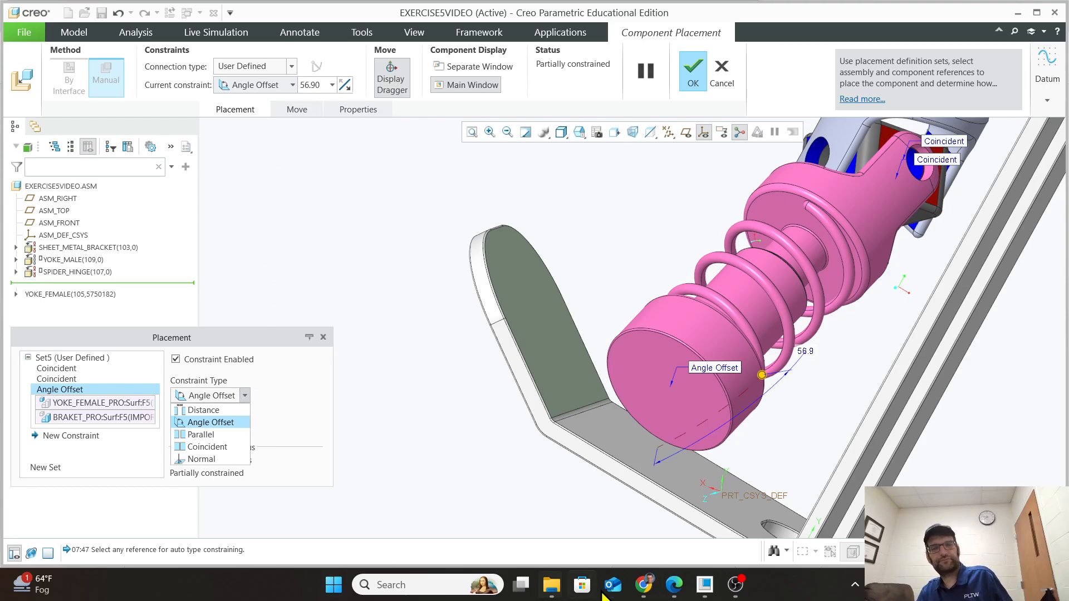
pyautogui.click(643, 585)
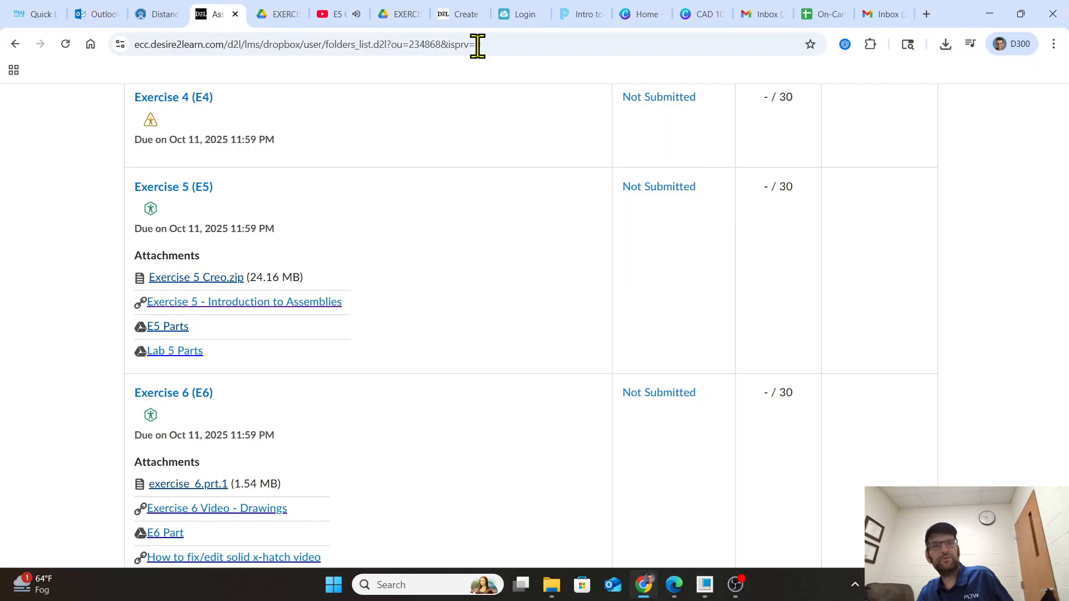
pyautogui.click(341, 14)
pyautogui.click(382, 324)
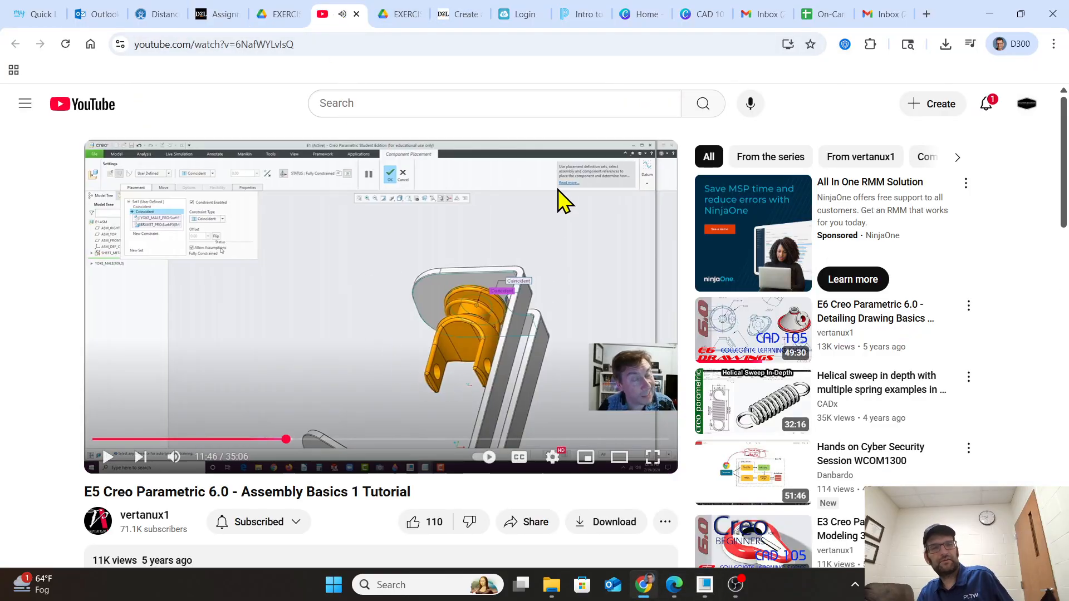
pyautogui.click(989, 13)
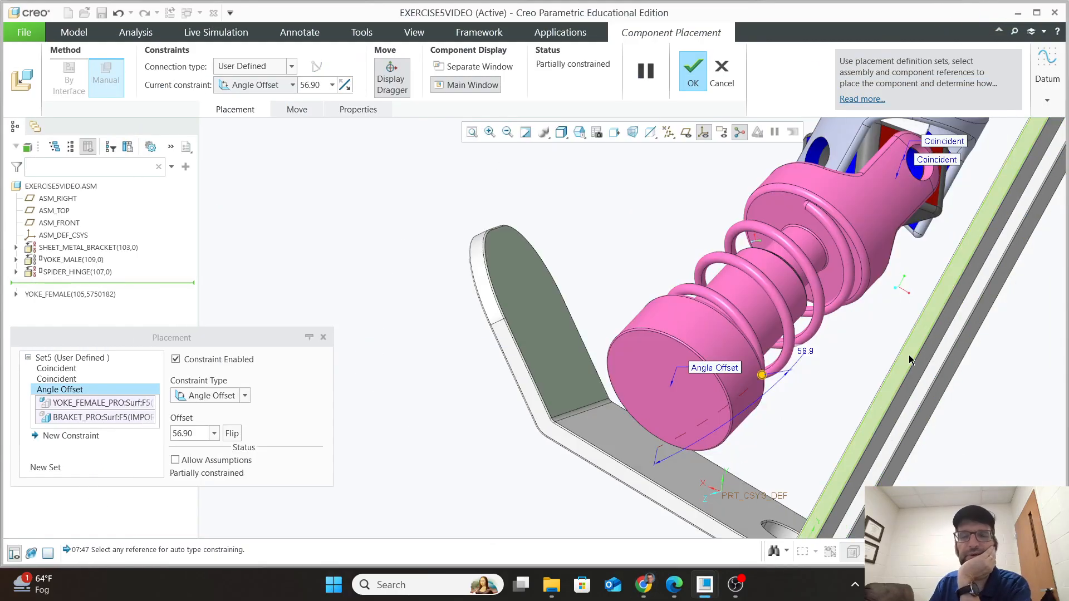
# Try to constrain the yoke's end face to the bracket flange by Distance with an offset of .025, accepting the placement and dismissing the notification.
pyautogui.click(245, 396)
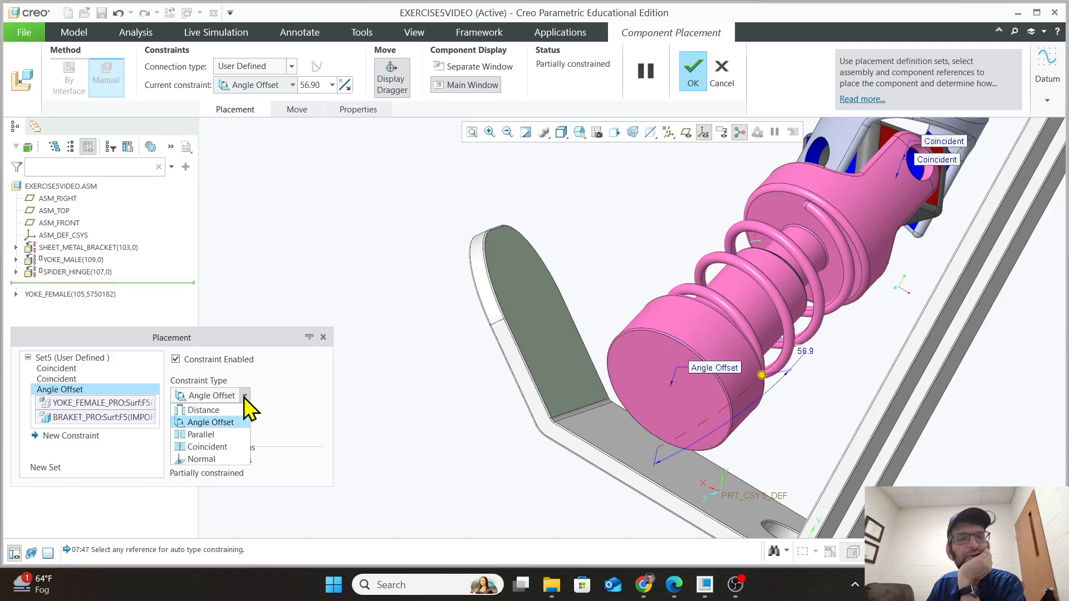
pyautogui.click(205, 411)
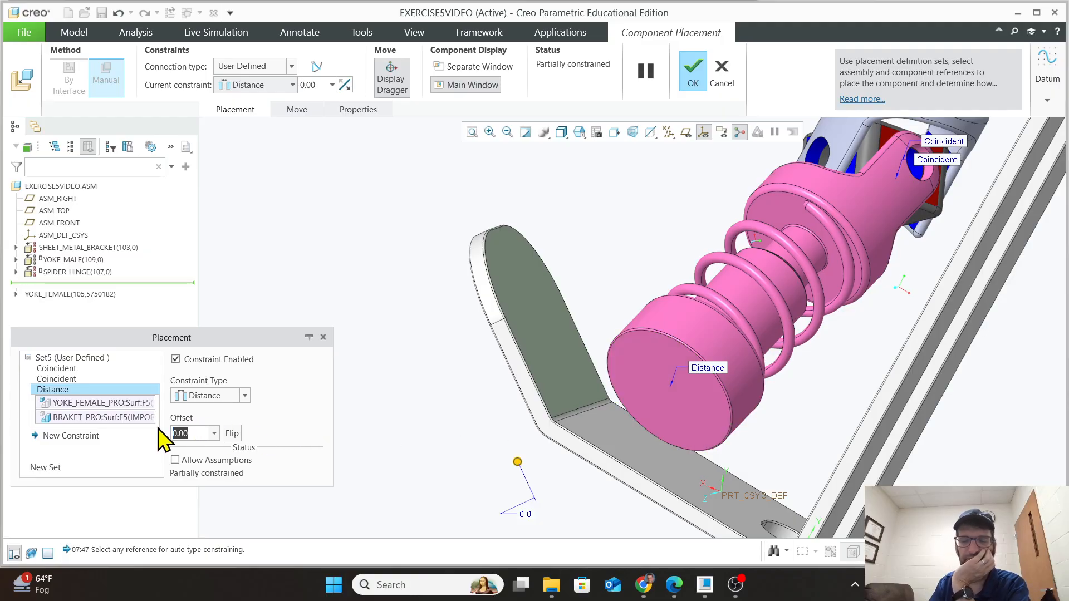
pyautogui.press('BackSpace')
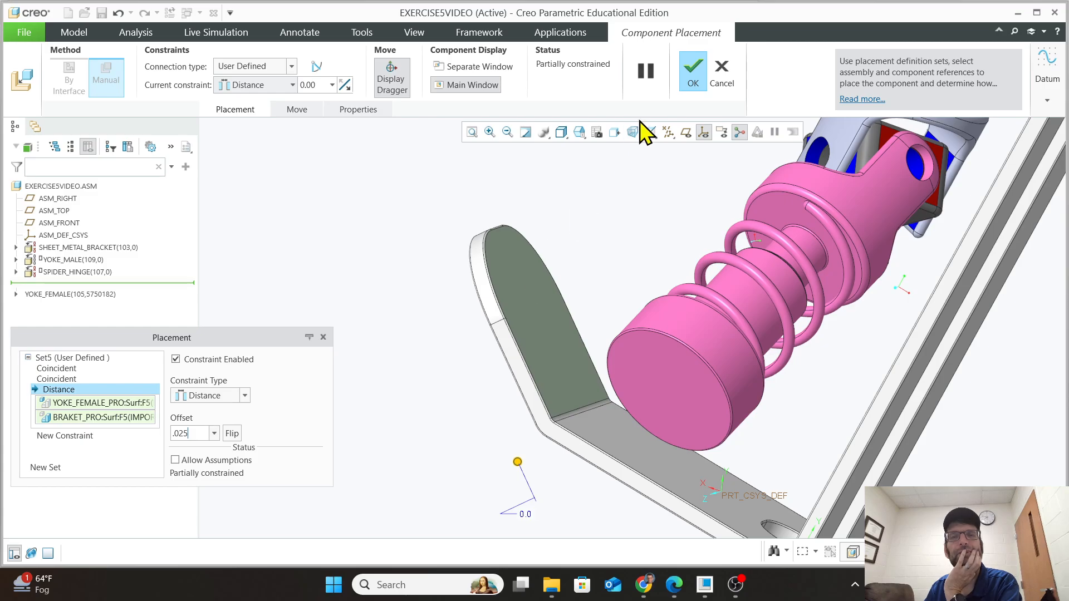
pyautogui.click(694, 72)
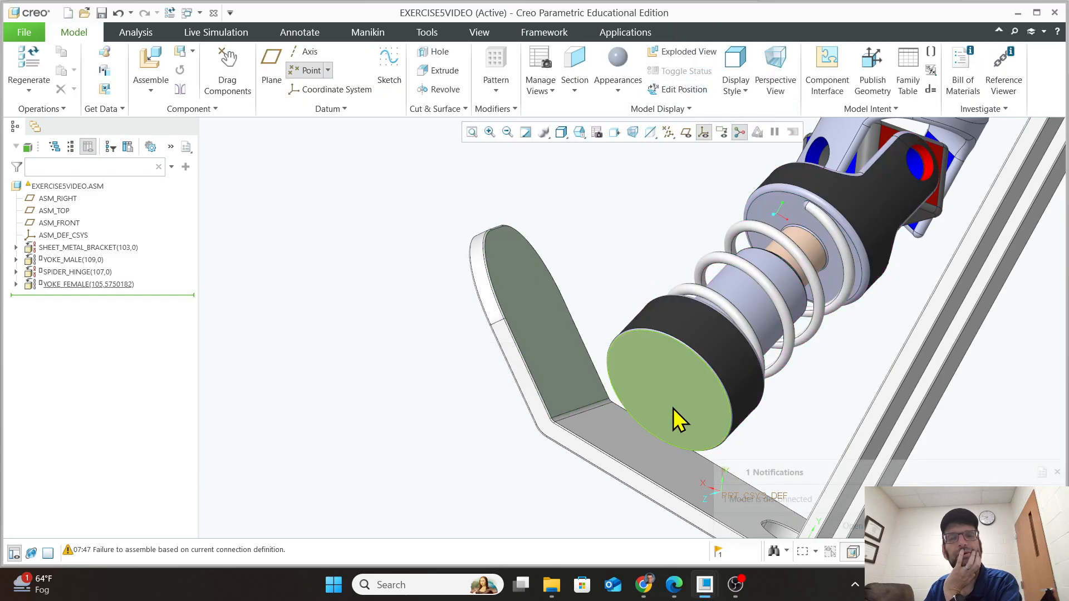
pyautogui.click(670, 384)
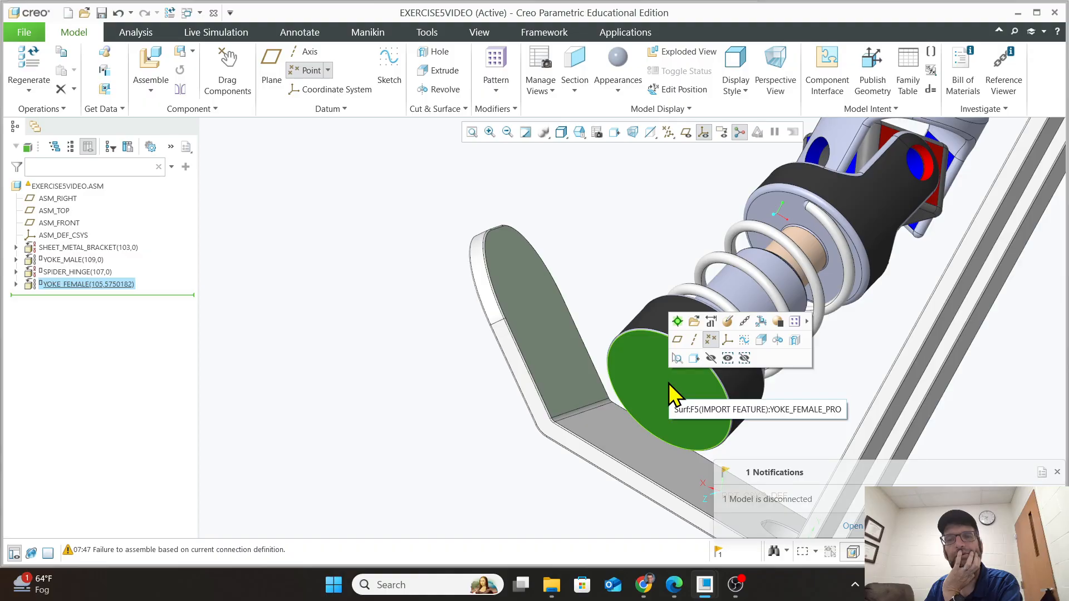
pyautogui.click(1058, 472)
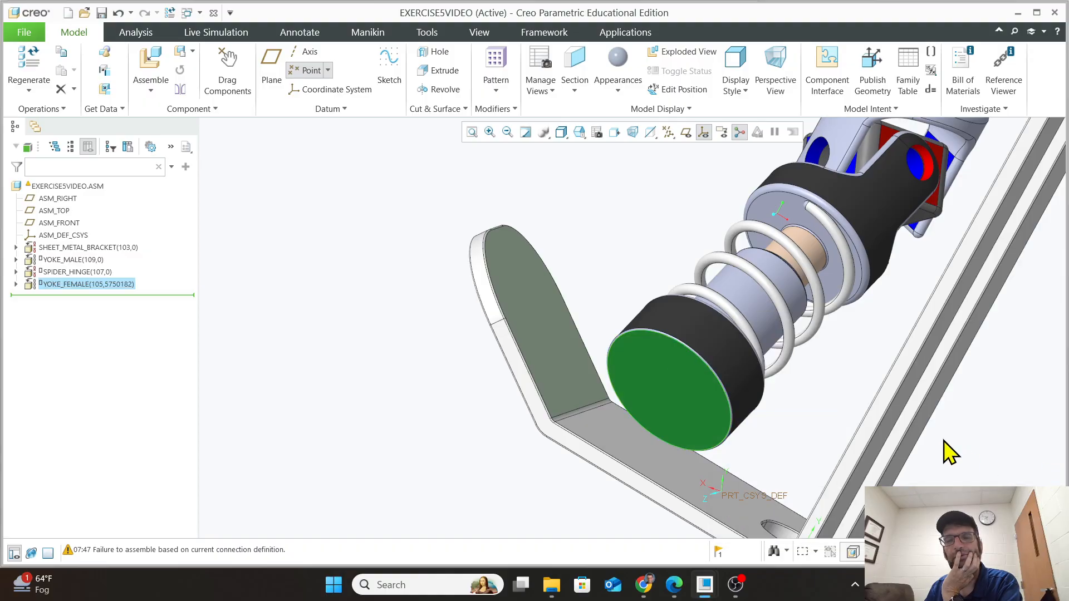
# Edit the female yoke's placement and change its Distance constraint against the bracket flange to Parallel, accepting the placement.
pyautogui.click(52, 284)
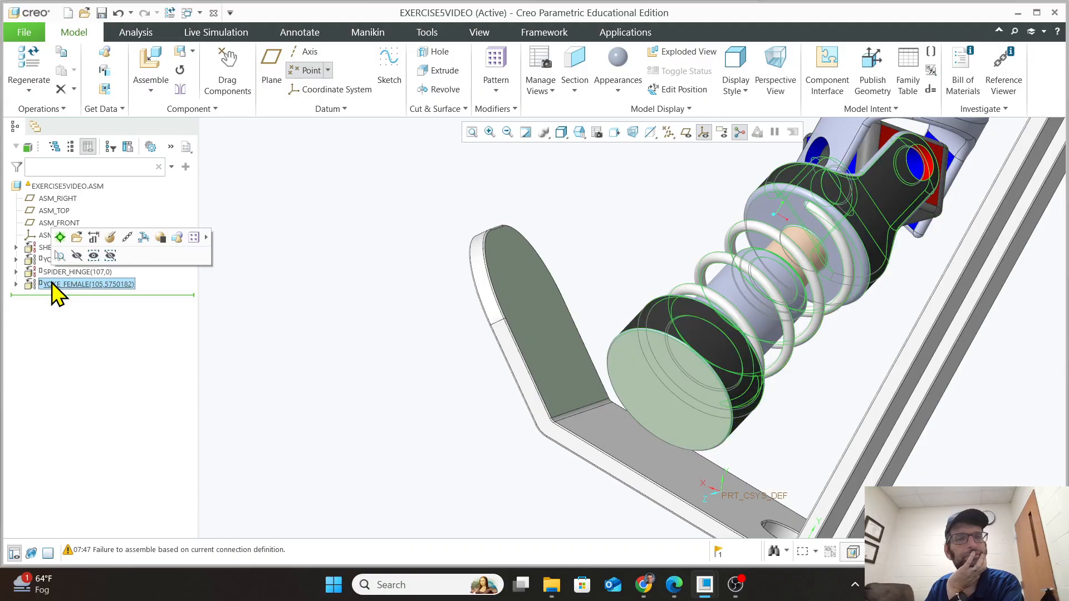
pyautogui.click(98, 241)
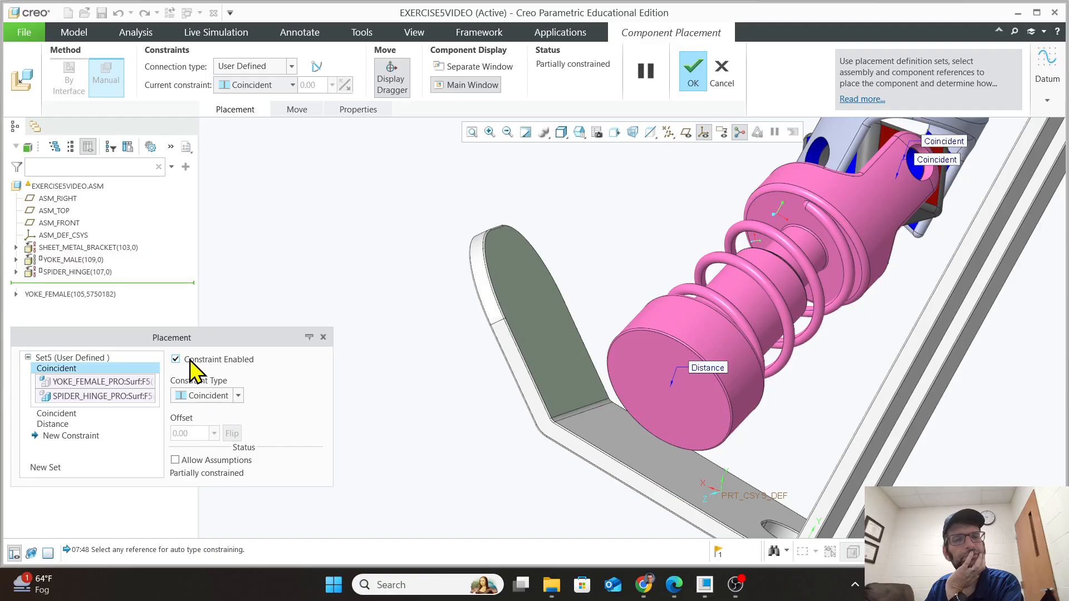
pyautogui.click(57, 426)
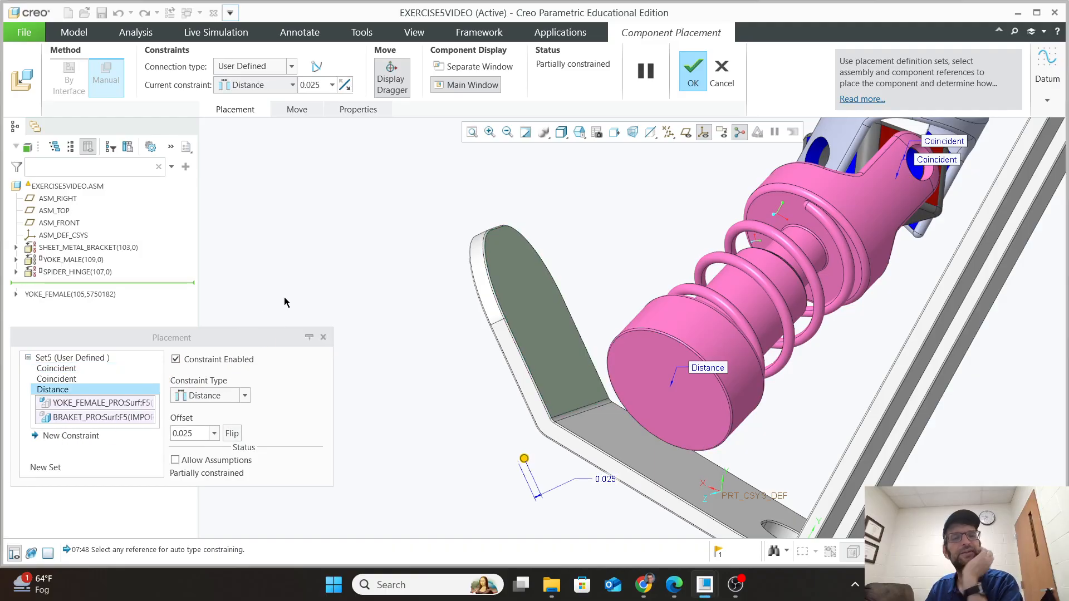
pyautogui.click(232, 433)
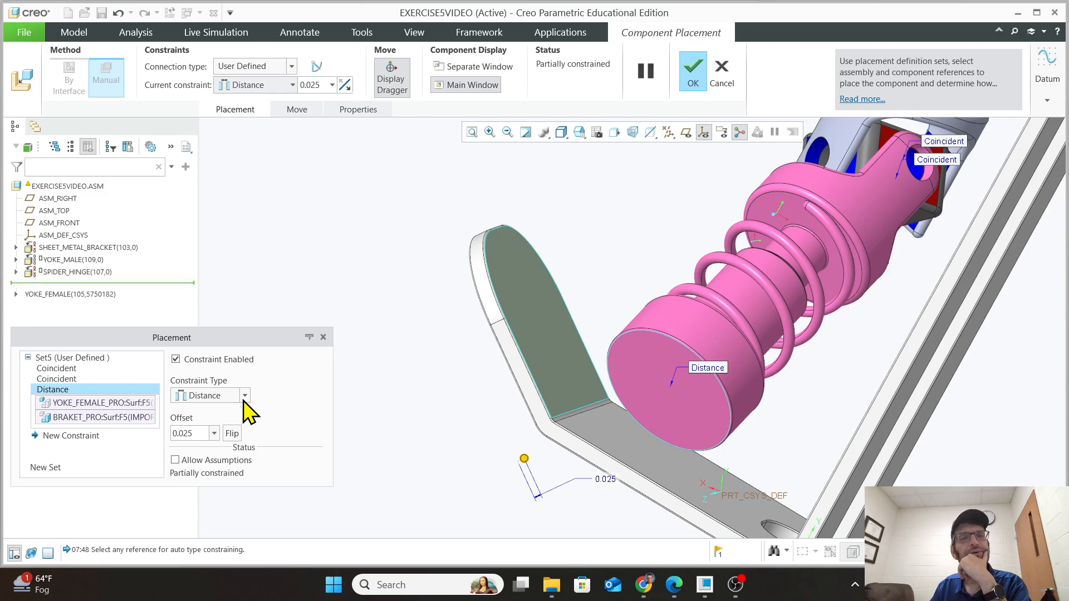
pyautogui.click(244, 396)
pyautogui.click(214, 435)
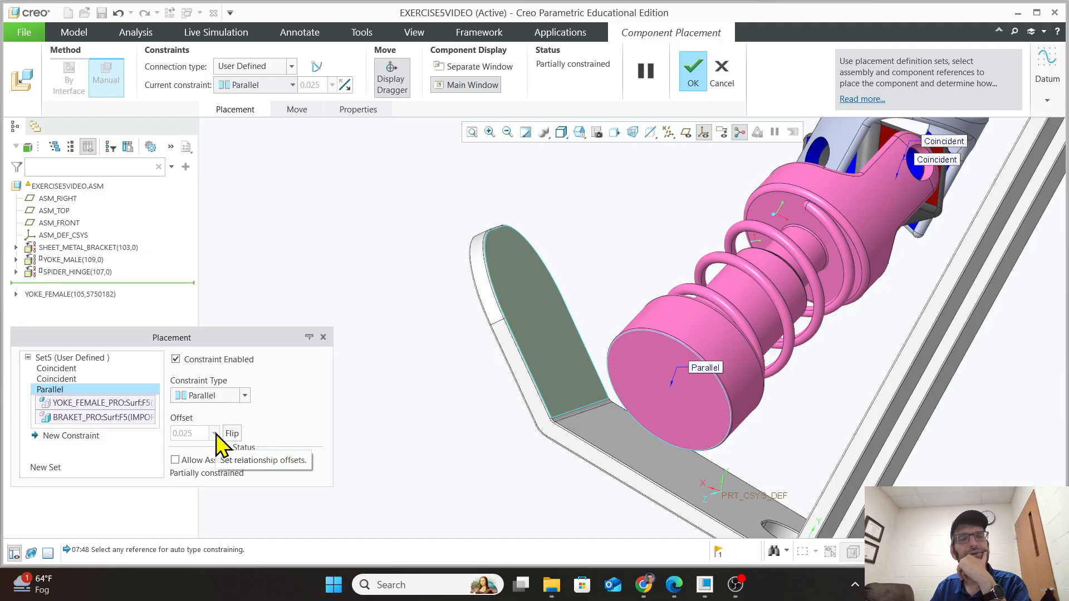
pyautogui.click(686, 71)
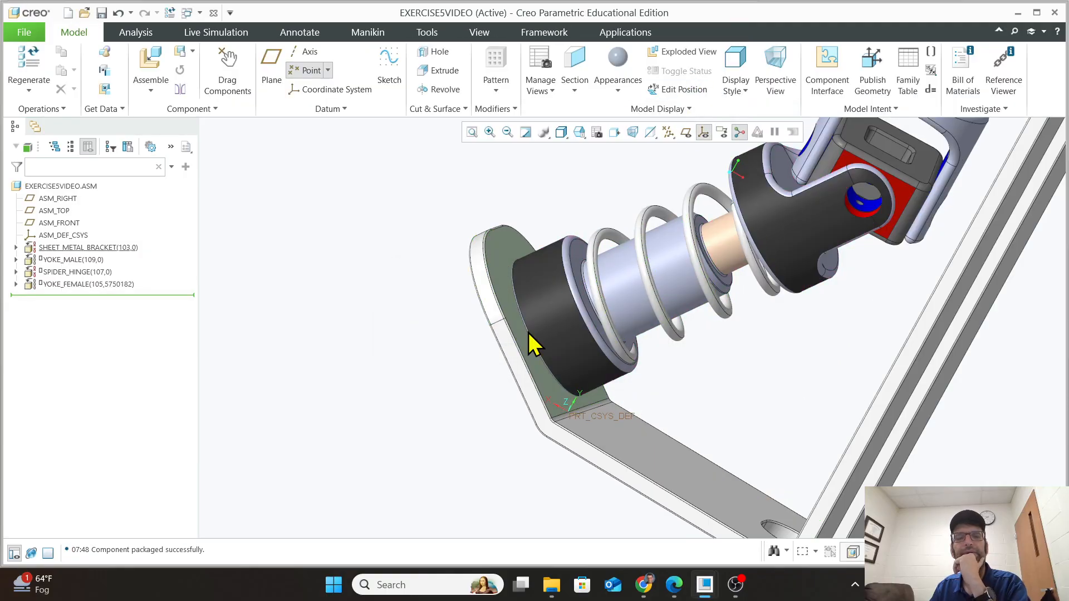
# Examine how the female yoke's end face sits against the bracket's rounded flange and how the whole joint fits within the bracket.
pyautogui.moveTo(589, 360); pyautogui.dragTo(611, 345, button='middle')
pyautogui.moveTo(592, 366)
pyautogui.mouseDown(button='middle')
pyautogui.moveTo(621, 410)
pyautogui.moveTo(592, 331)
pyautogui.moveTo(608, 354)
pyautogui.moveTo(600, 339)
pyautogui.moveTo(594, 347)
pyautogui.mouseUp(button='middle')
pyautogui.scroll(3, 812, 222)
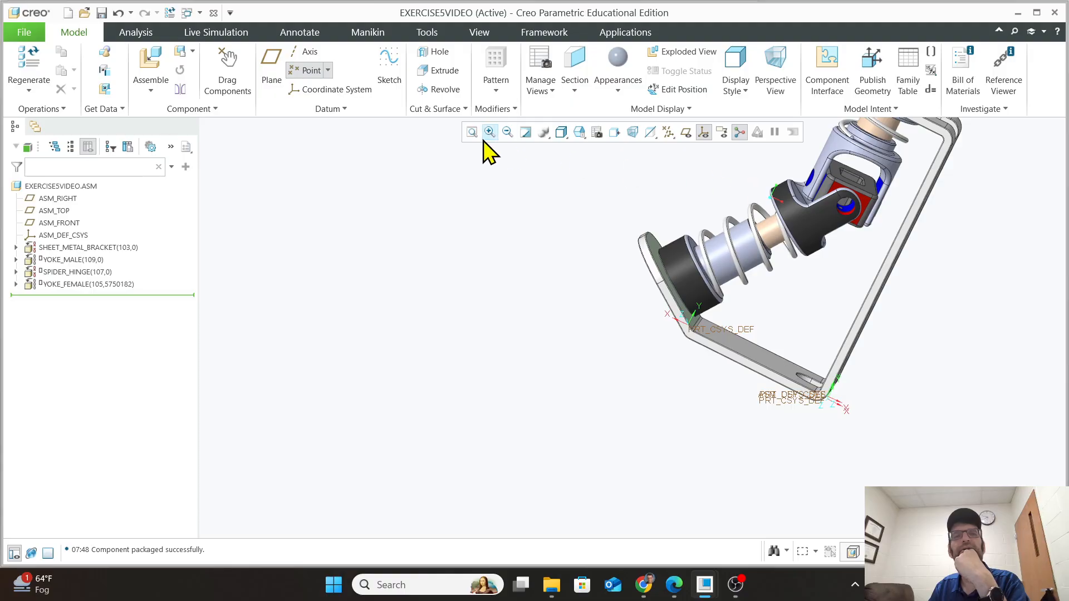
pyautogui.scroll(-3, 964, 150)
pyautogui.scroll(2, 820, 220)
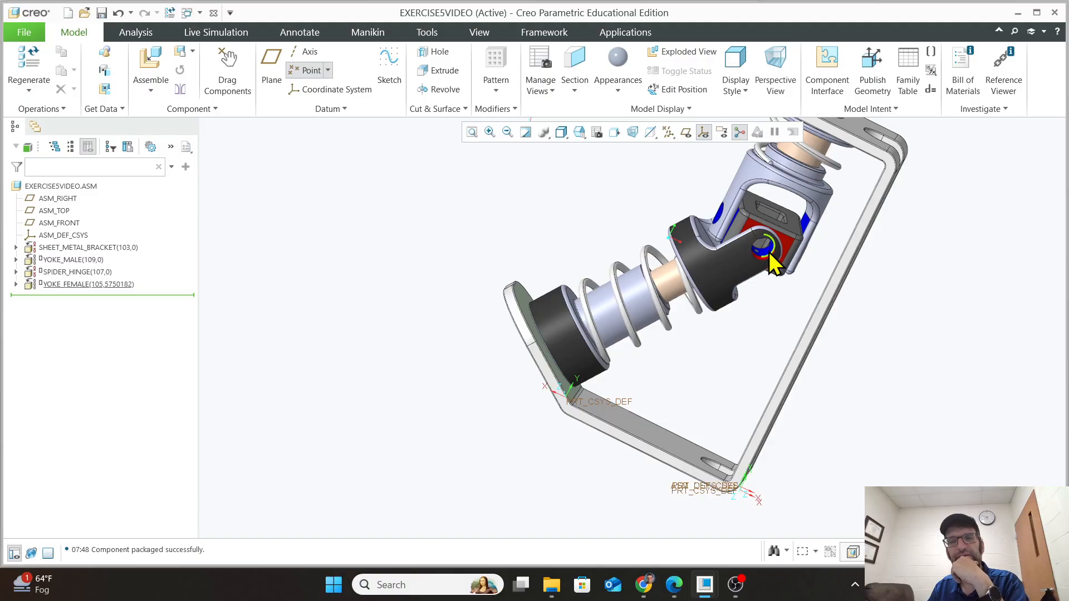
pyautogui.click(749, 262)
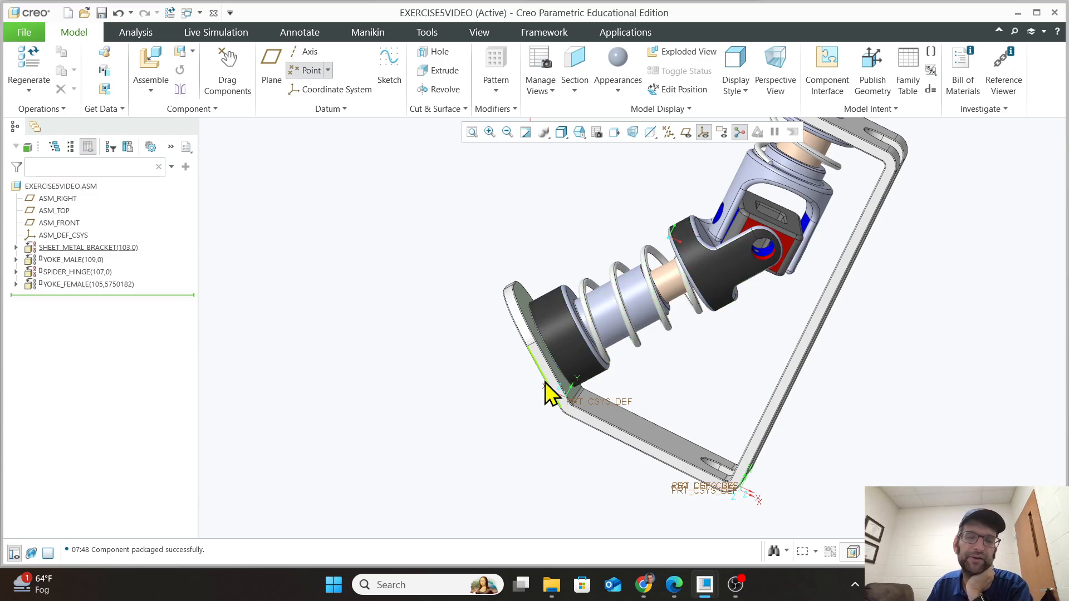
pyautogui.scroll(-3, 746, 214)
pyautogui.scroll(-3, 811, 168)
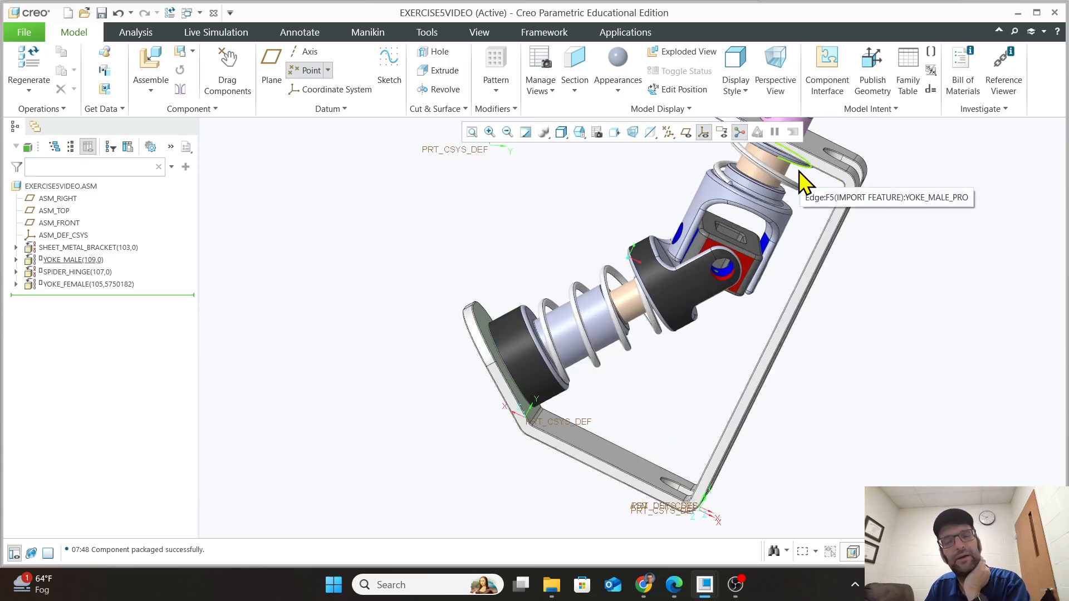
pyautogui.scroll(3, 787, 171)
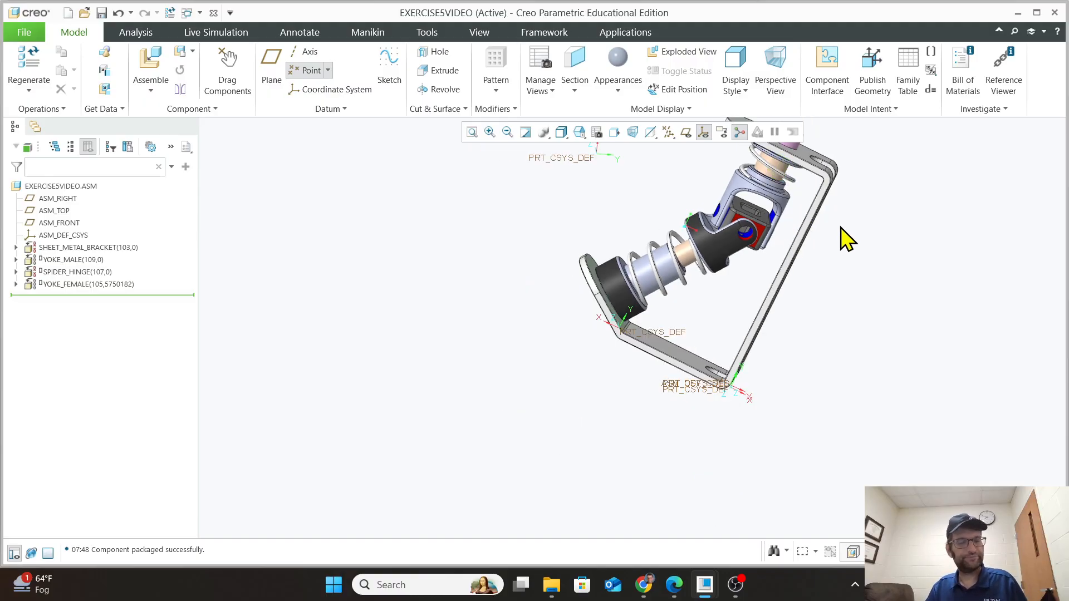
pyautogui.scroll(-2, 841, 227)
pyautogui.scroll(2, 802, 200)
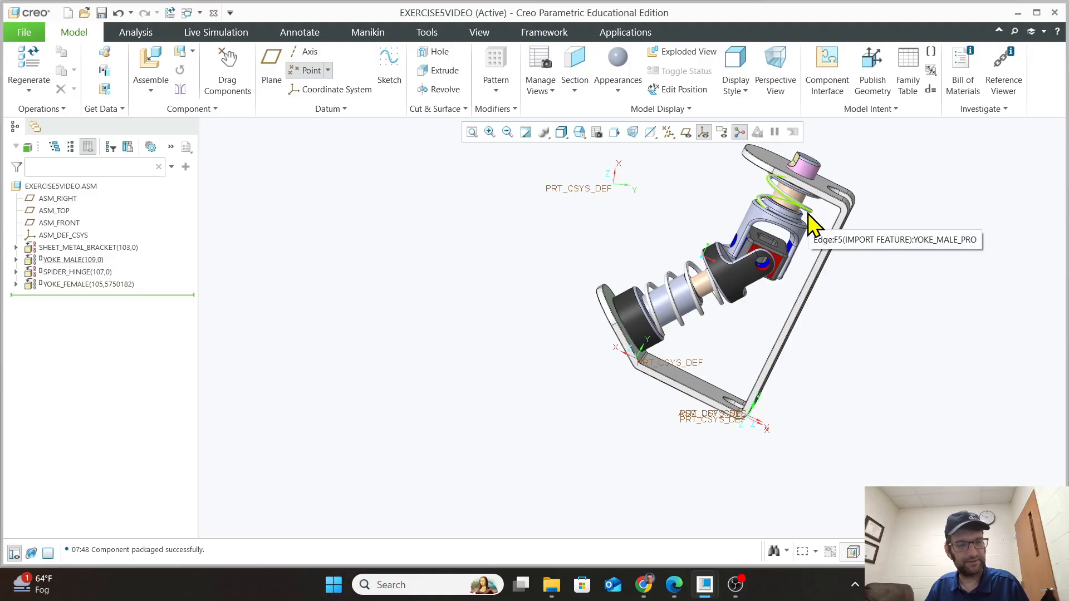
pyautogui.keyDown('shift'); pyautogui.moveTo(807, 212); pyautogui.dragTo(661, 220, button='middle'); pyautogui.keyUp('shift')
pyautogui.scroll(1, 640, 281)
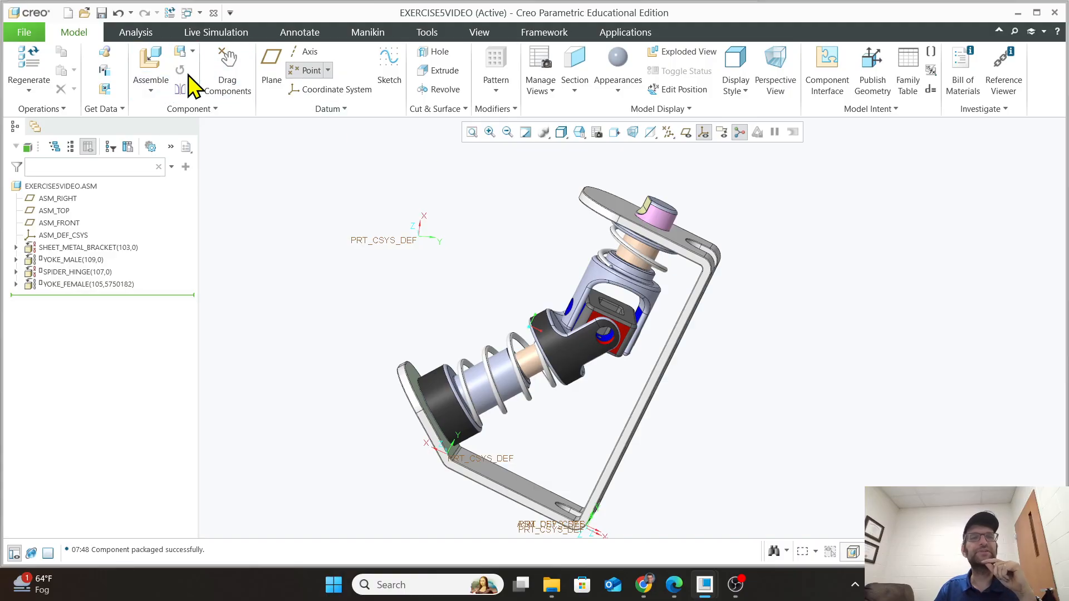
# Try to move the female yoke's round end with Drag Components and inspect the shaft end protruding through the opposite bracket flange.
pyautogui.click(227, 73)
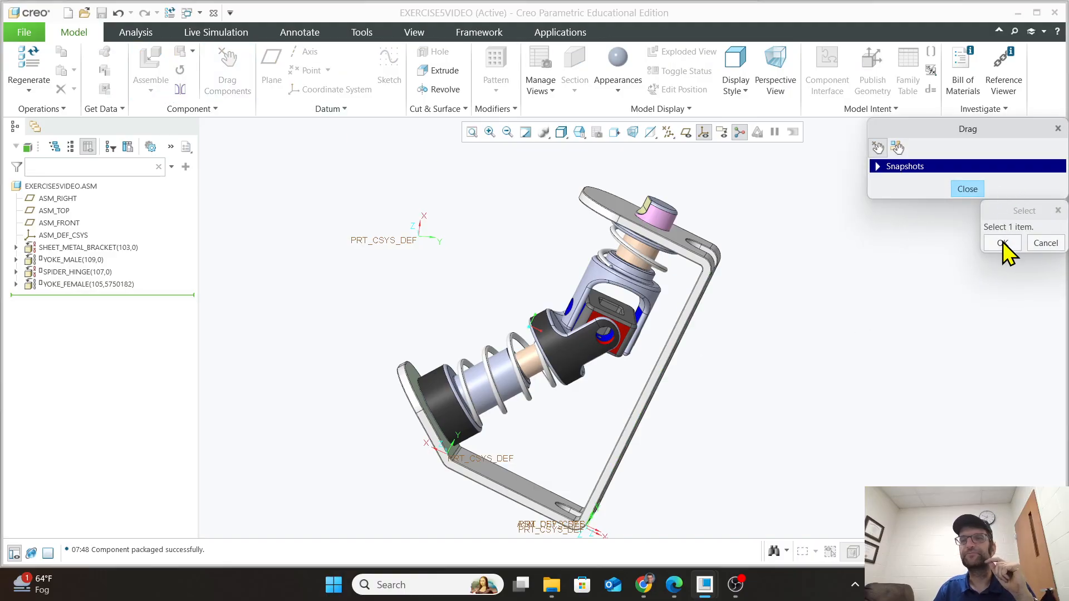
pyautogui.click(447, 411)
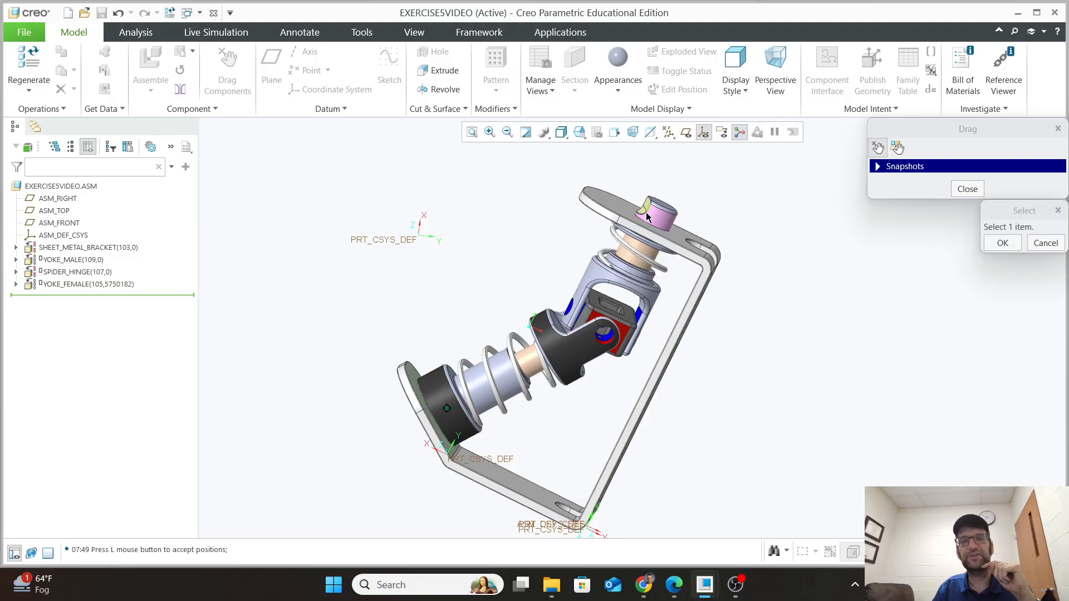
pyautogui.scroll(2, 596, 198)
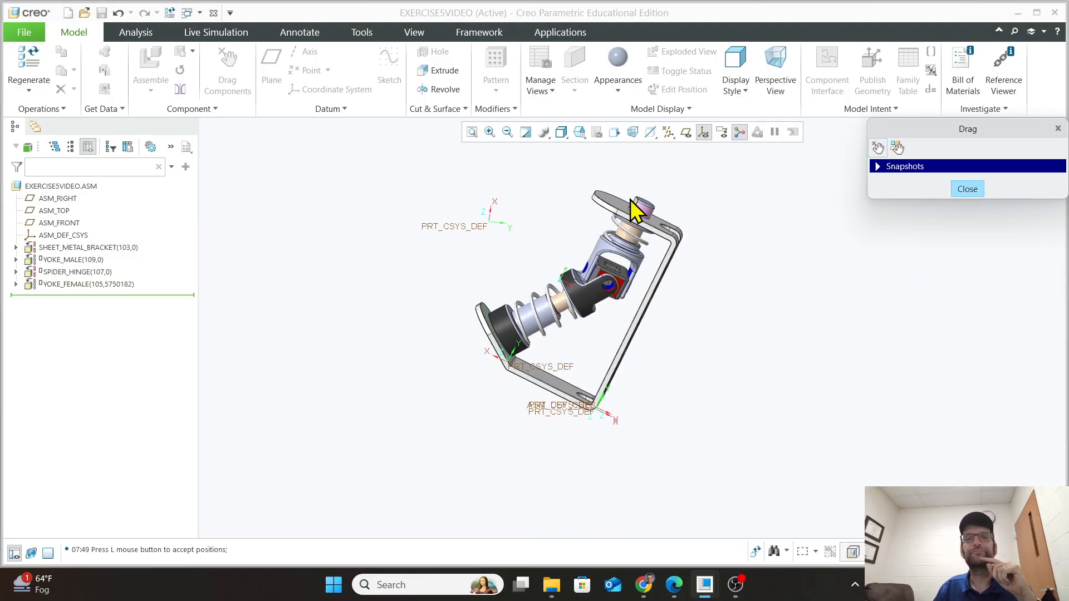
pyautogui.scroll(-4, 632, 199)
pyautogui.scroll(-2, 718, 214)
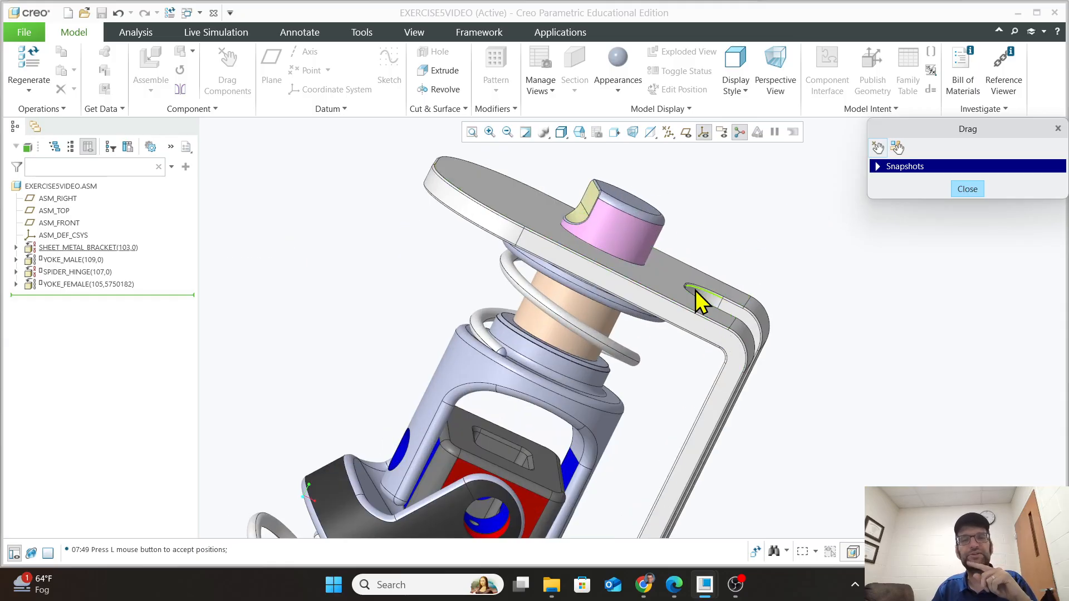
pyautogui.scroll(1, 706, 138)
pyautogui.scroll(-1, 707, 139)
pyautogui.scroll(2, 687, 209)
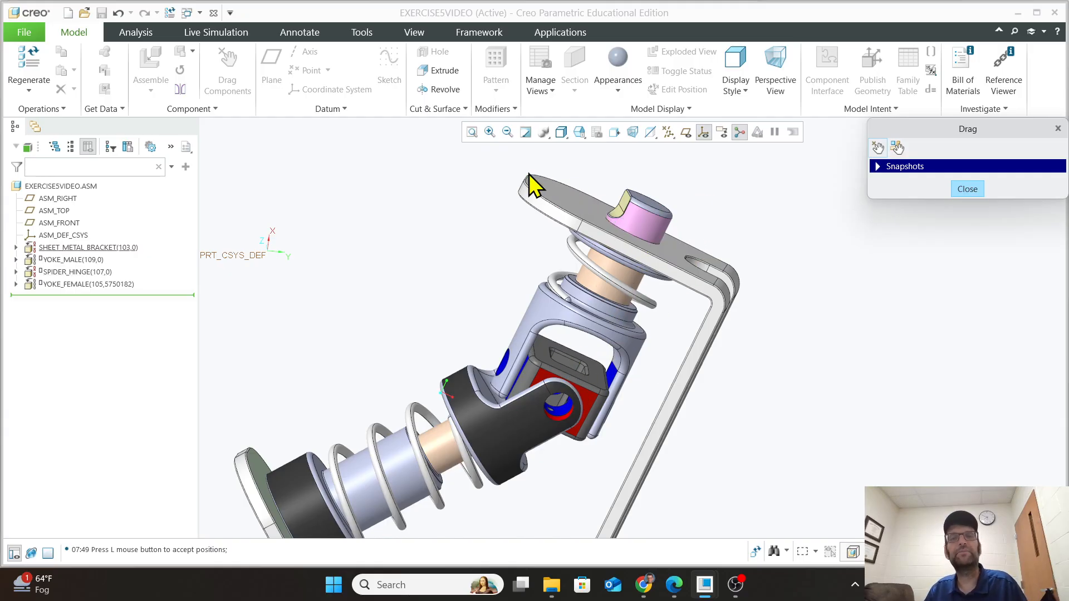
# Set the model to Standard Orientation, inspect the male yoke's shaft end in the bracket, and finish Drag Components.
pyautogui.click(580, 132)
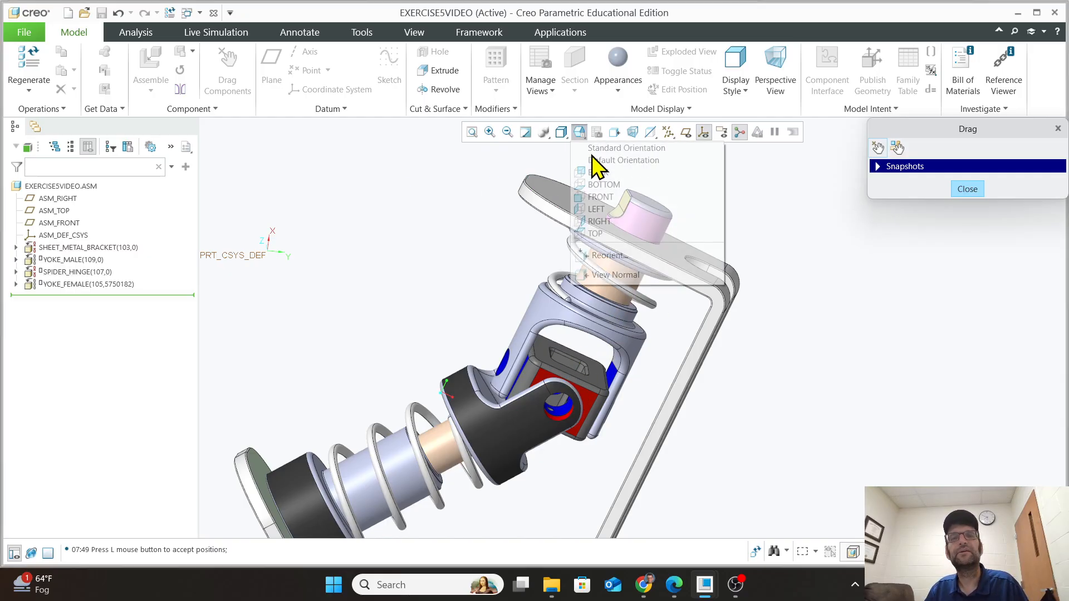
pyautogui.click(611, 150)
pyautogui.scroll(-5, 733, 275)
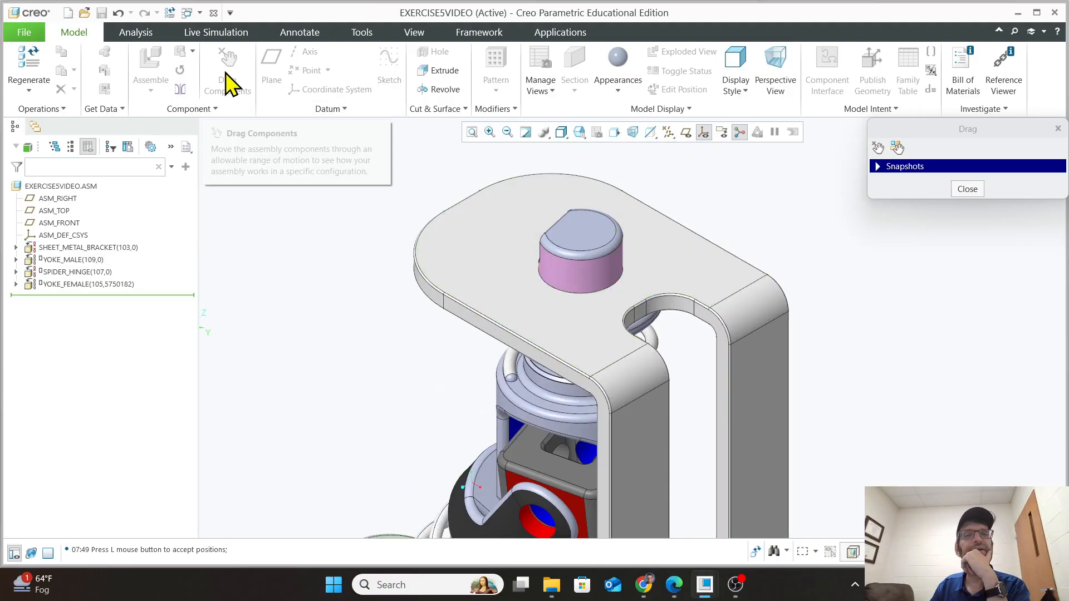
pyautogui.click(967, 189)
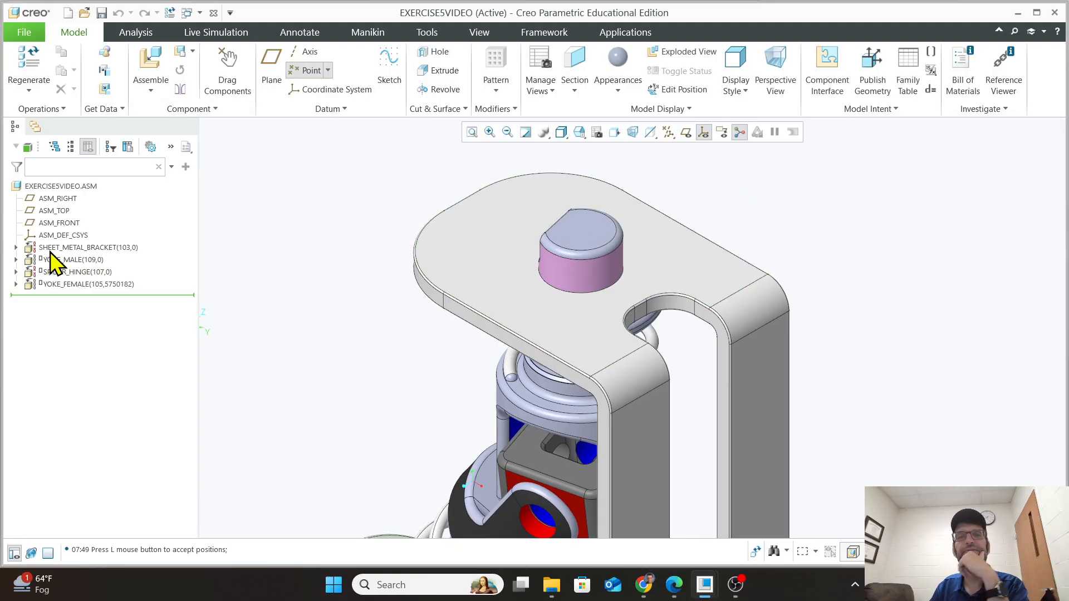
# Assemble handle_assembly_pro.asm from the Exercise 5 folder into the assembly.
pyautogui.click(149, 72)
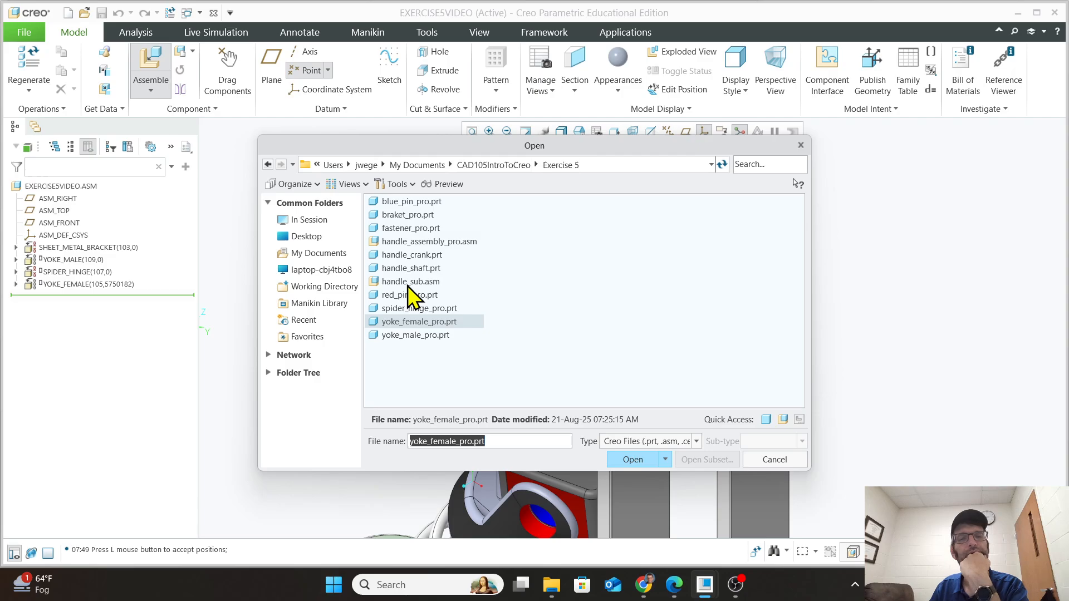
pyautogui.click(415, 243)
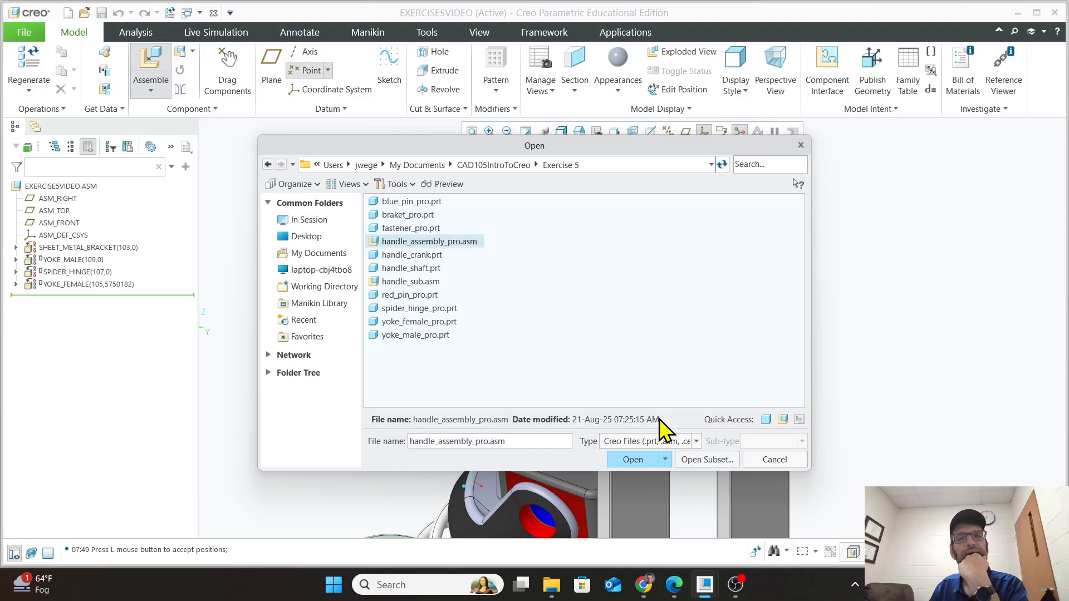
pyautogui.click(656, 462)
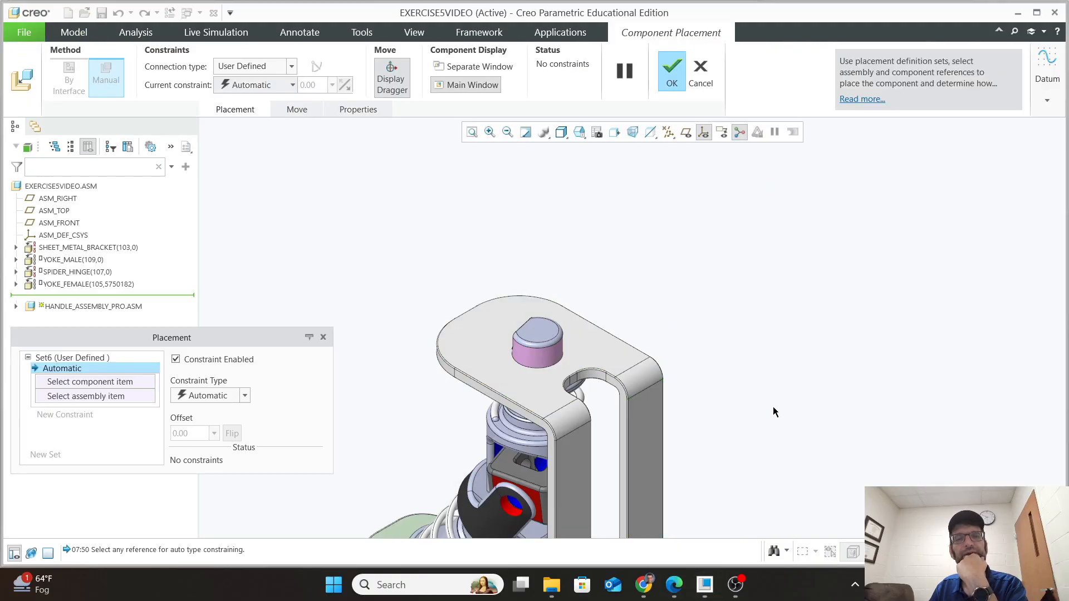
# Move the unconstrained handle assembly from the bracket's base to free space above the male yoke's shaft end.
pyautogui.scroll(6, 773, 408)
pyautogui.scroll(-6, 787, 506)
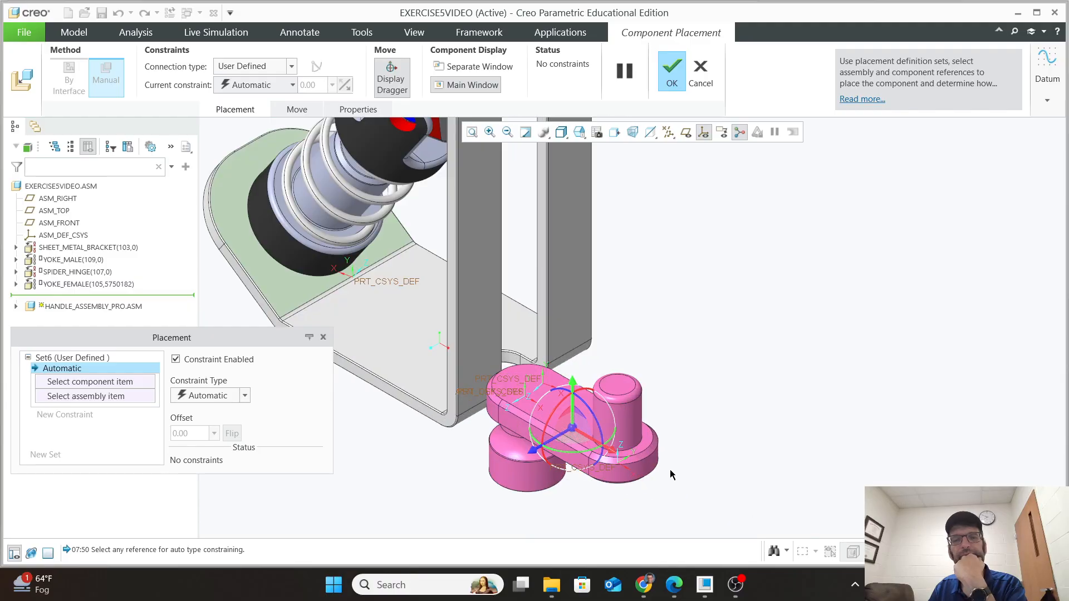
pyautogui.scroll(4, 671, 474)
pyautogui.moveTo(627, 410); pyautogui.dragTo(791, 104)
pyautogui.moveTo(685, 310)
pyautogui.mouseDown(button='middle')
pyautogui.moveTo(752, 279)
pyautogui.moveTo(769, 187)
pyautogui.moveTo(743, 201)
pyautogui.moveTo(688, 317)
pyautogui.mouseUp(button='middle')
pyautogui.scroll(1, 753, 176)
pyautogui.scroll(-1, 689, 317)
pyautogui.scroll(-5, 782, 284)
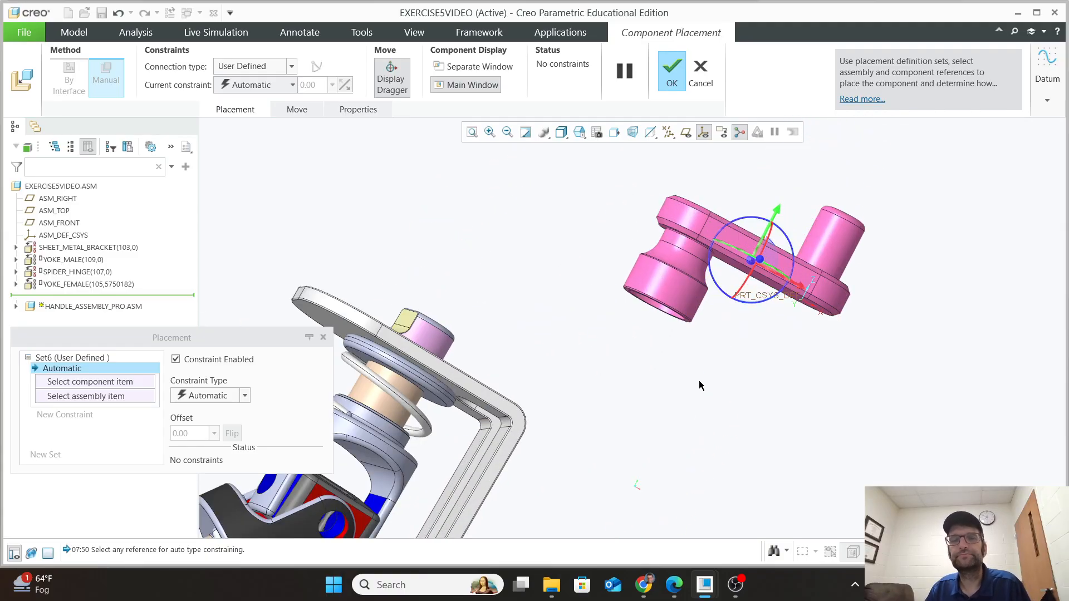
# Inspect the handle's socket opening and shift the handle assembly closer to the male yoke's shaft end.
pyautogui.moveTo(699, 381); pyautogui.dragTo(652, 379, button='middle')
pyautogui.scroll(3, 655, 353)
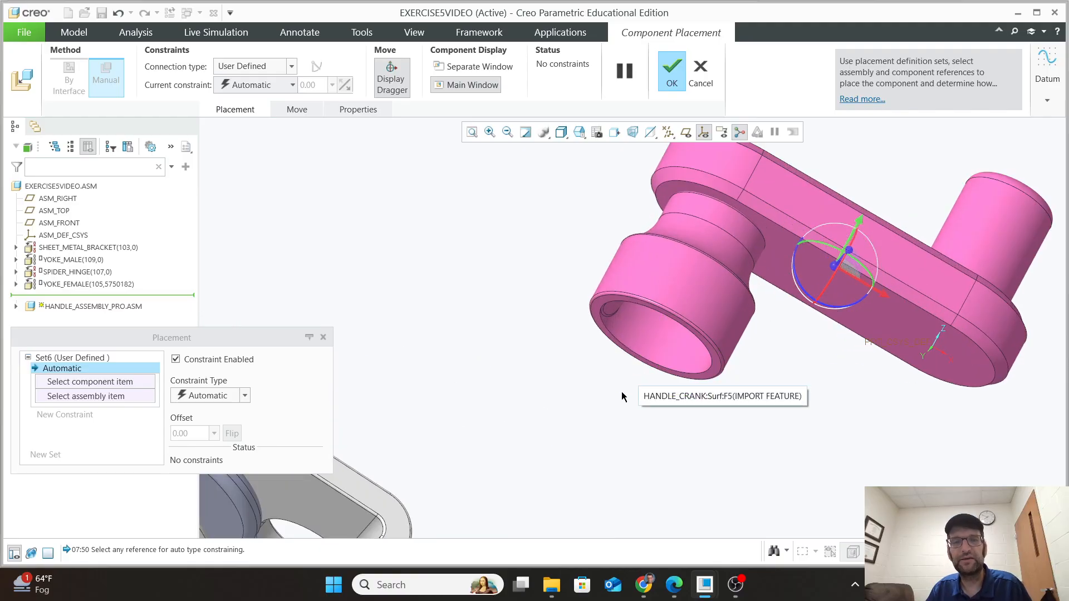
pyautogui.scroll(-4, 618, 392)
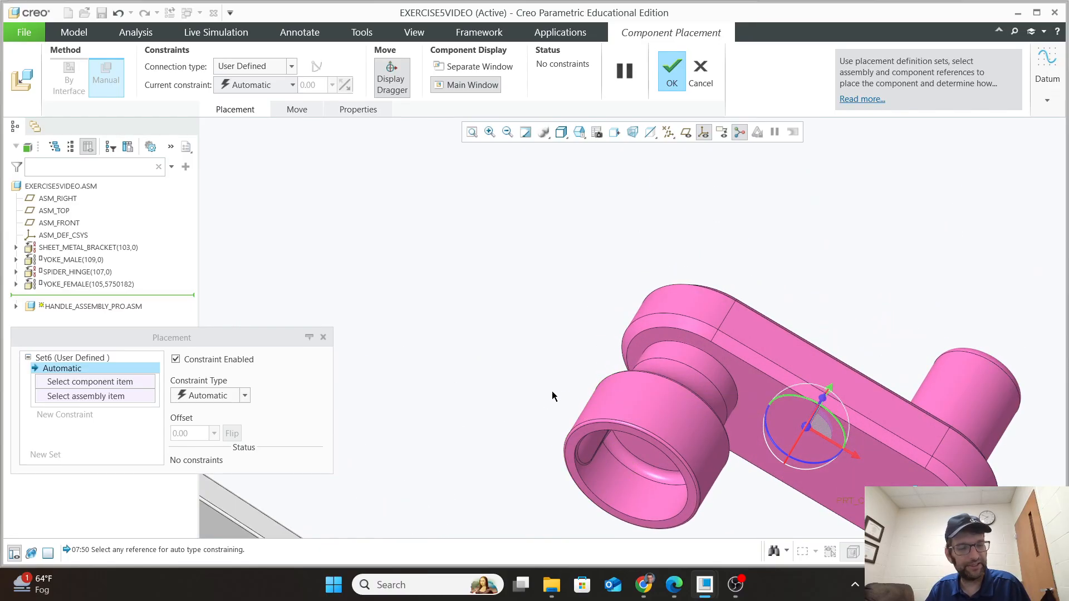
pyautogui.scroll(-5, 519, 412)
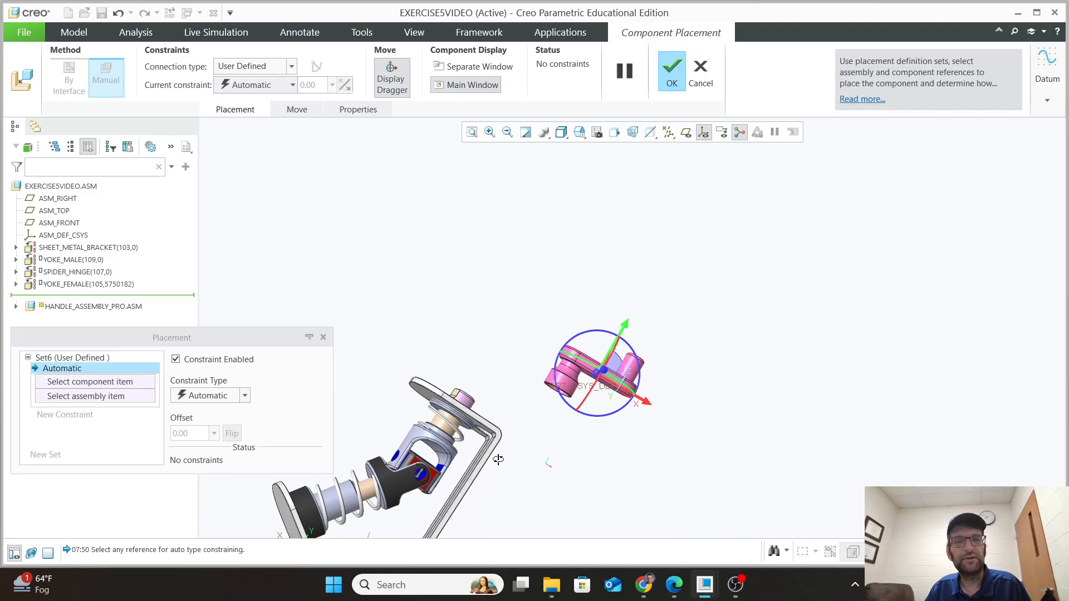
pyautogui.scroll(1, 517, 466)
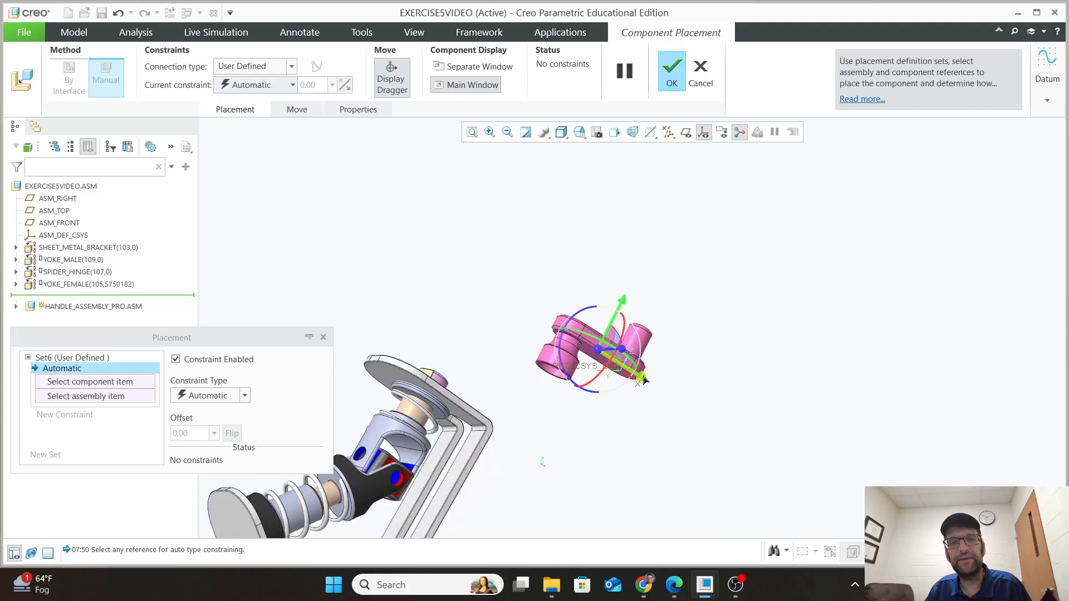
pyautogui.moveTo(645, 380); pyautogui.dragTo(574, 317)
pyautogui.scroll(1, 479, 352)
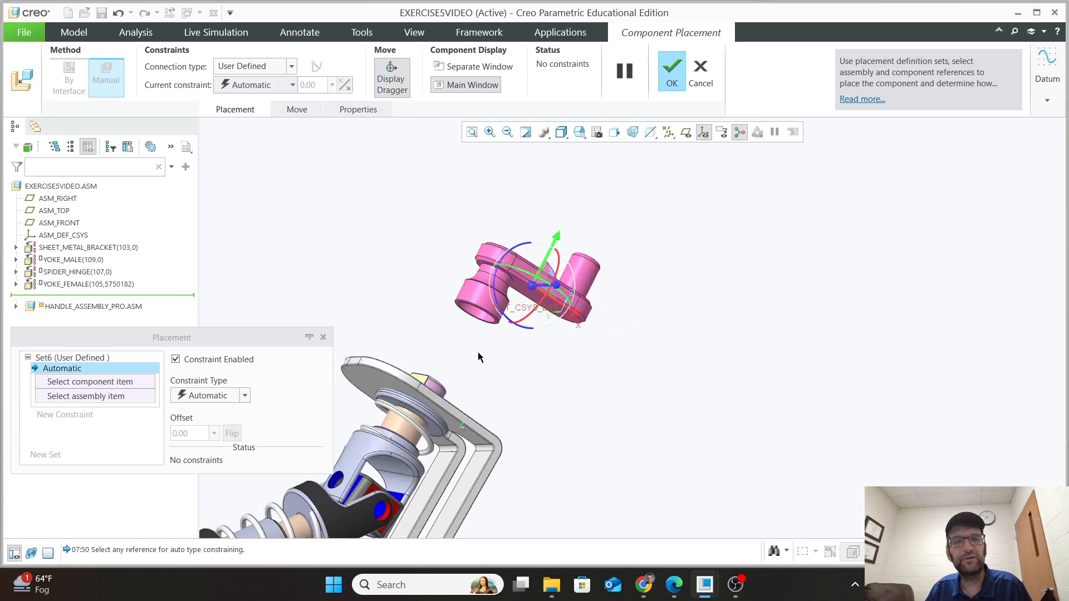
# Compare the flat on the male yoke's protruding shaft end with the inner surfaces of the handle's socket as mating references.
pyautogui.scroll(2, 478, 357)
pyautogui.moveTo(469, 372); pyautogui.dragTo(469, 399, button='middle')
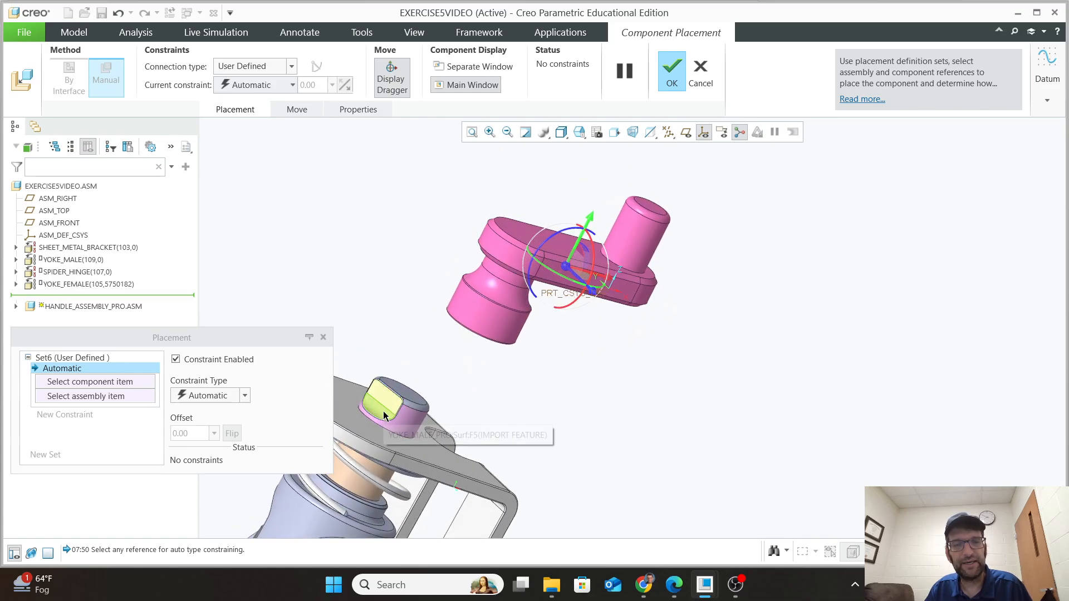
pyautogui.moveTo(384, 415); pyautogui.dragTo(459, 395, button='middle')
pyautogui.scroll(2, 448, 409)
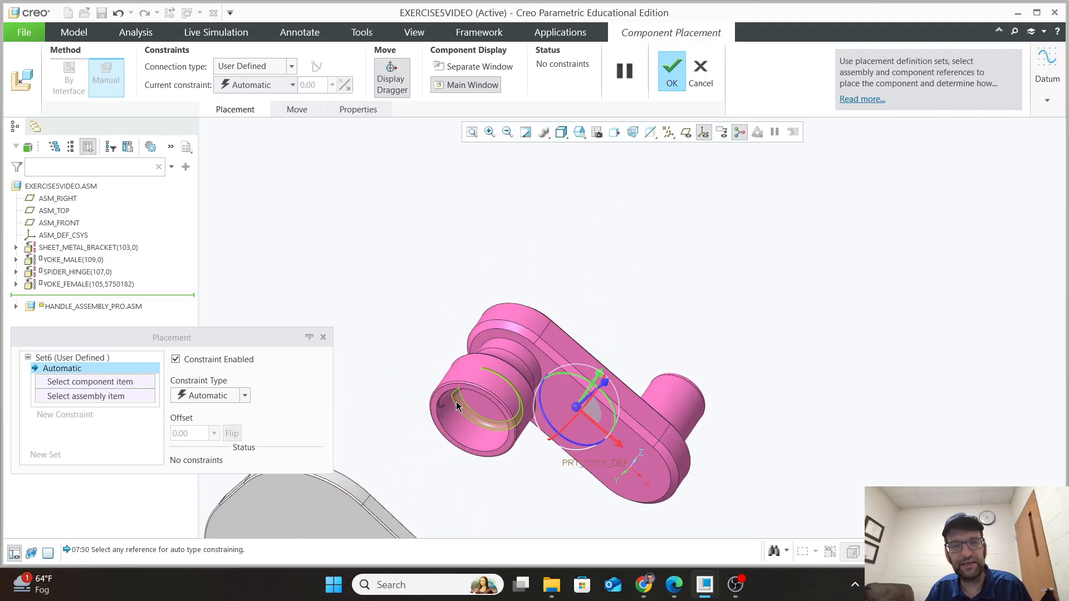
pyautogui.scroll(-2, 458, 474)
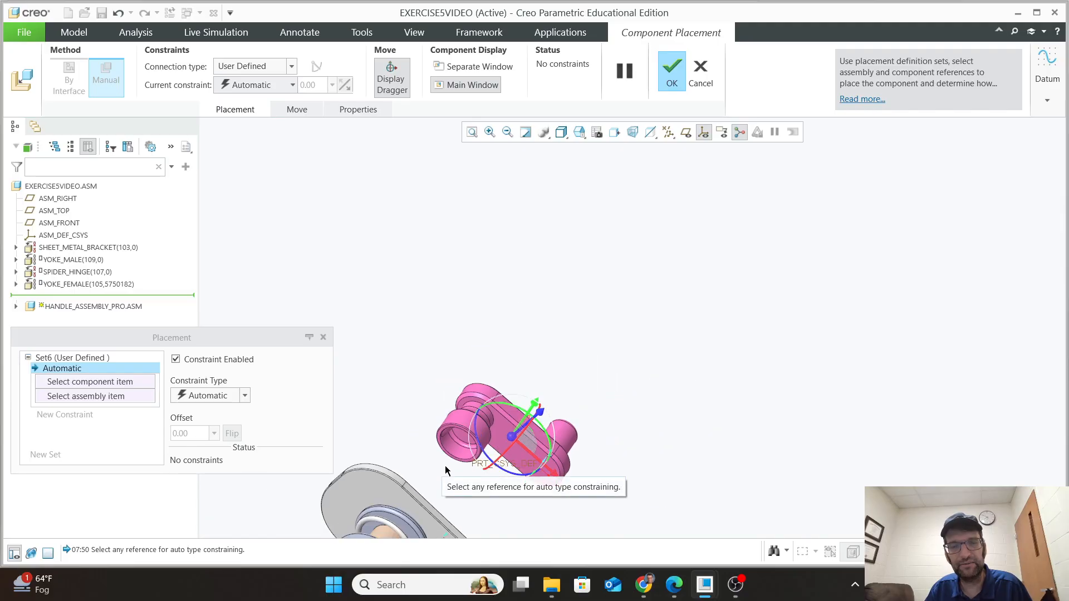
pyautogui.moveTo(458, 474); pyautogui.dragTo(436, 517, button='middle')
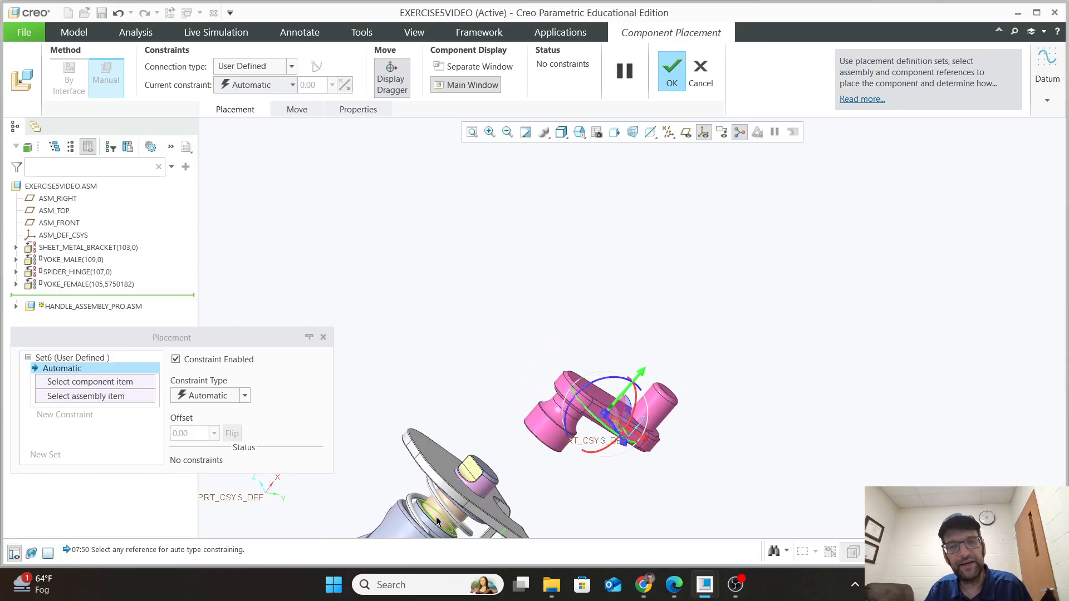
# Constrain the flat on the male yoke's shaft end Coincident with the flat inner surface of the handle's socket.
pyautogui.scroll(3, 486, 470)
pyautogui.click(455, 471)
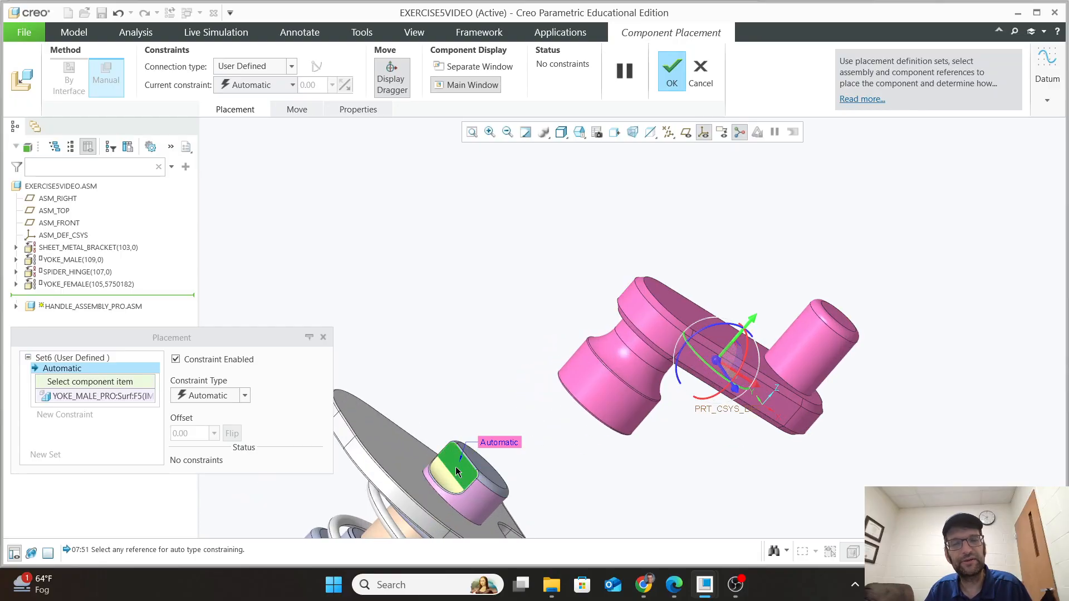
pyautogui.moveTo(545, 460); pyautogui.dragTo(524, 390, button='middle')
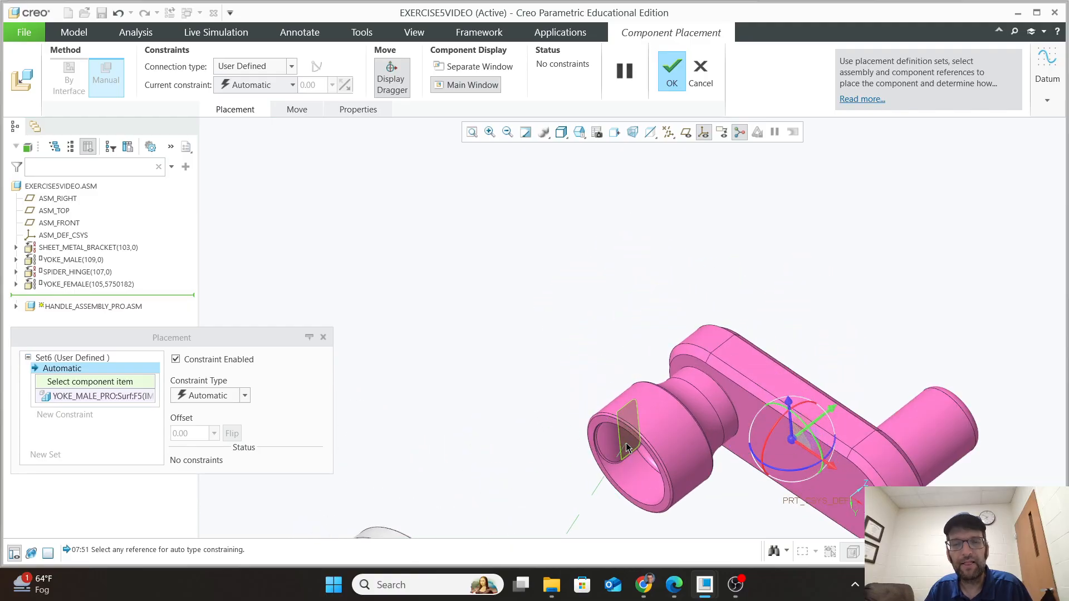
pyautogui.click(608, 447)
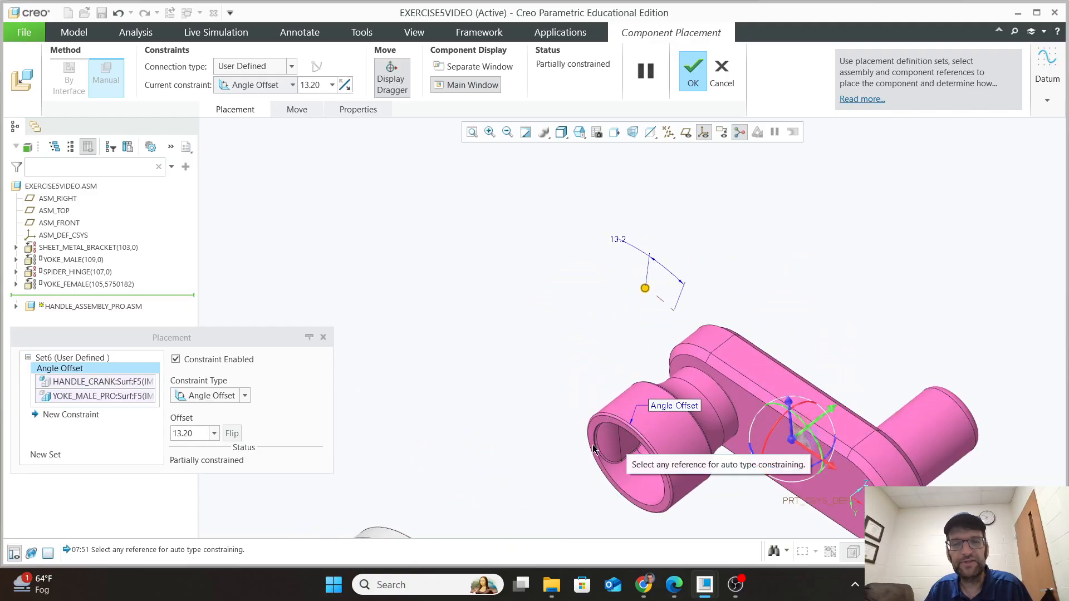
pyautogui.click(244, 395)
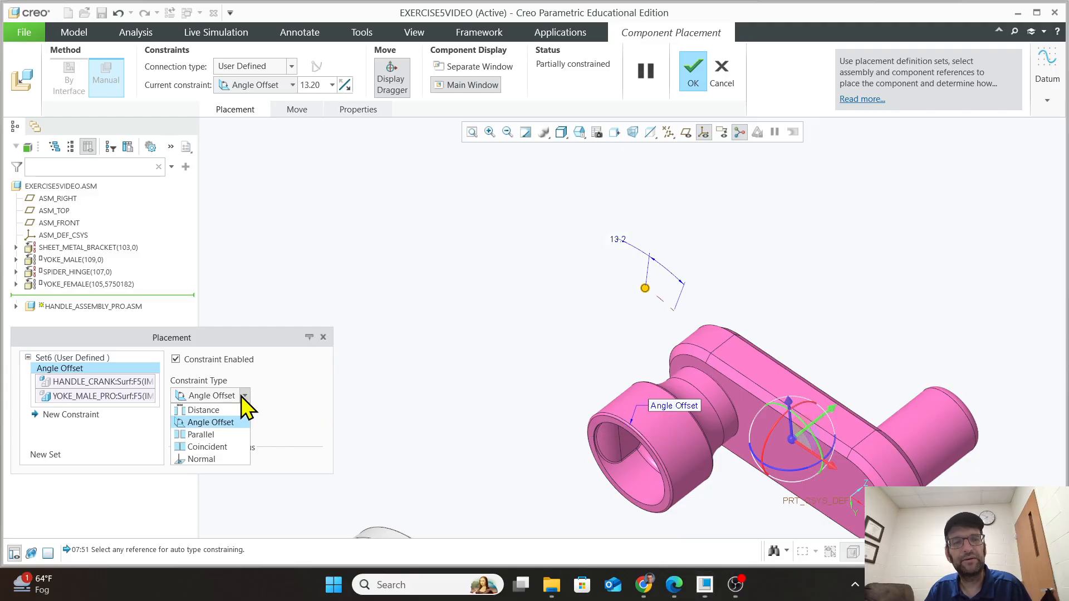
pyautogui.click(220, 446)
# Add a Coincident constraint between the cylindrical surfaces of the handle's socket and the male yoke's shaft end.
pyautogui.moveTo(480, 387); pyautogui.dragTo(467, 424, button='middle')
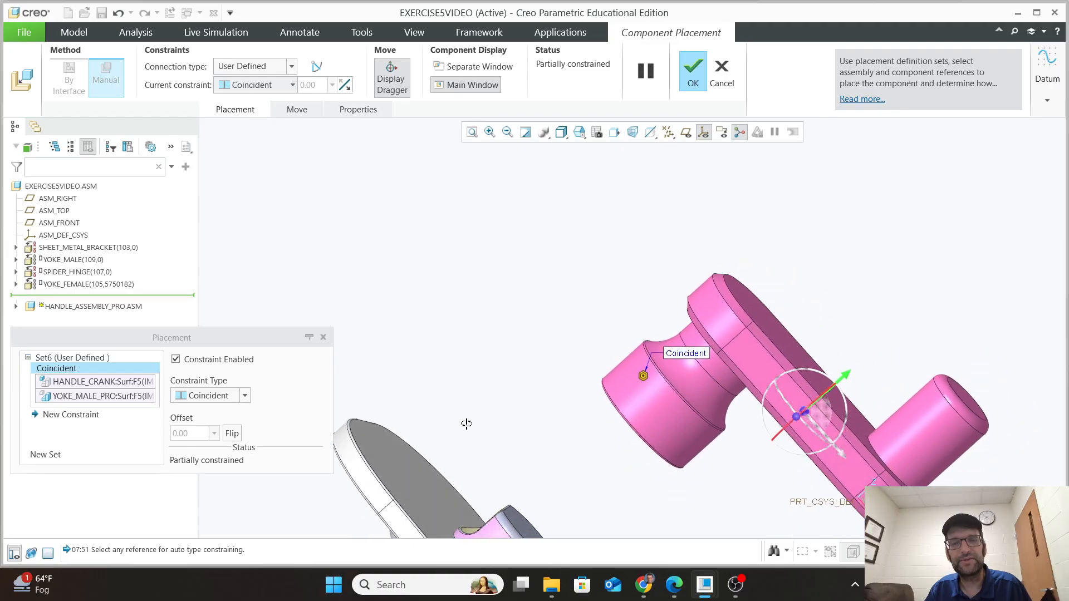
pyautogui.scroll(-3, 609, 518)
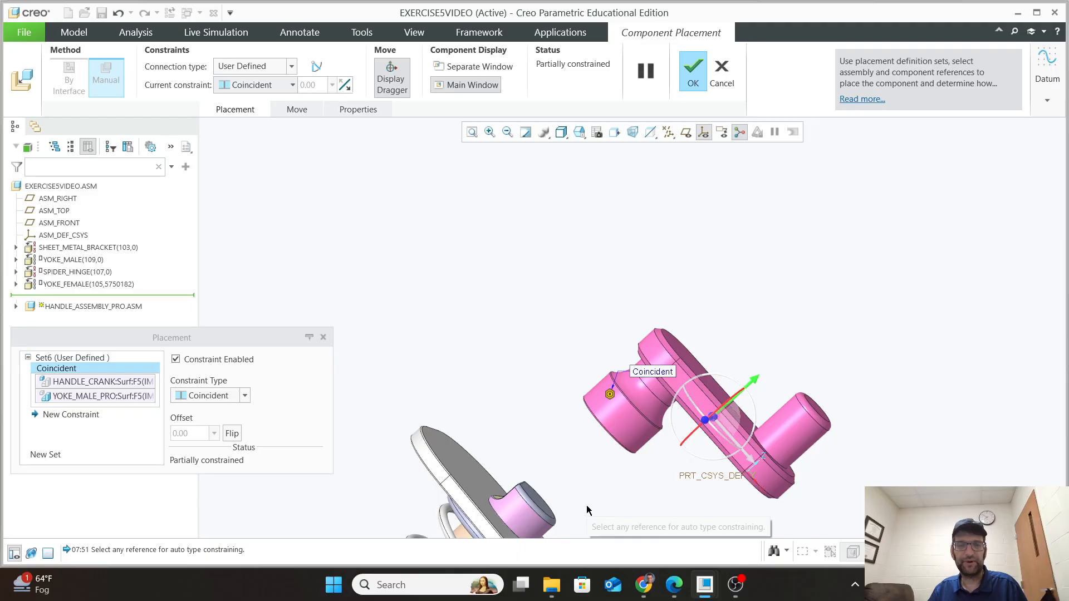
pyautogui.moveTo(586, 506); pyautogui.dragTo(631, 270, button='middle')
pyautogui.scroll(1, 561, 519)
pyautogui.scroll(-1, 640, 291)
pyautogui.scroll(-2, 627, 299)
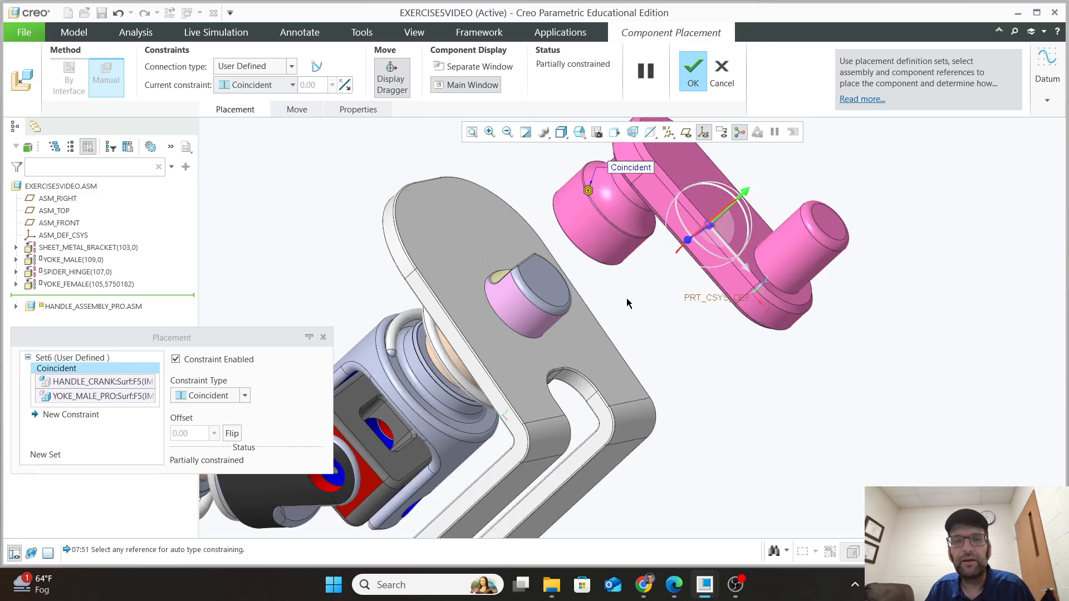
pyautogui.scroll(-1, 618, 307)
pyautogui.moveTo(613, 319); pyautogui.dragTo(554, 371, button='middle')
pyautogui.click(759, 296)
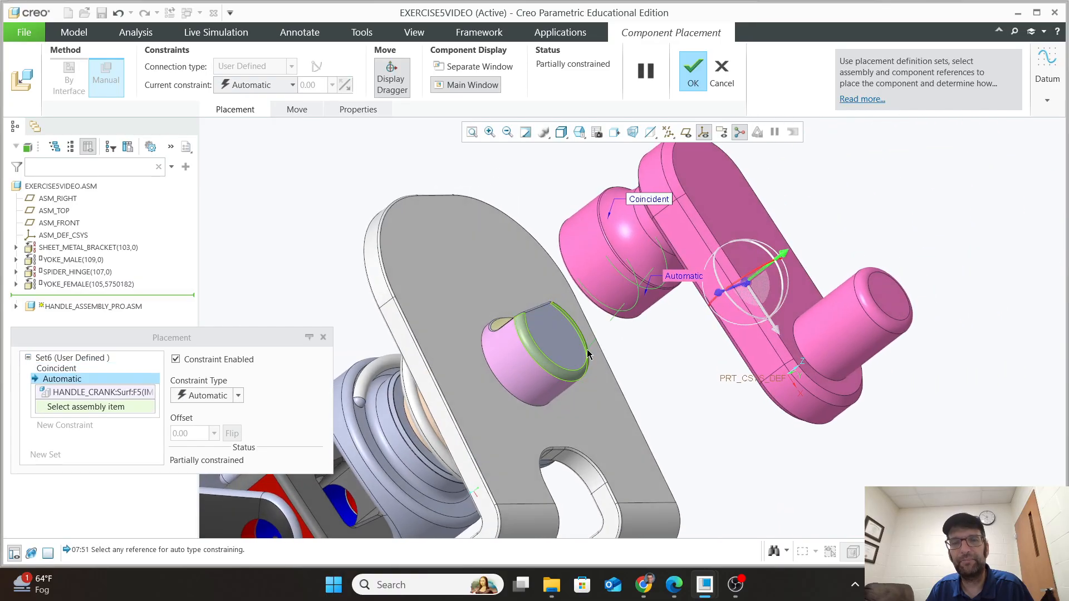
pyautogui.click(529, 377)
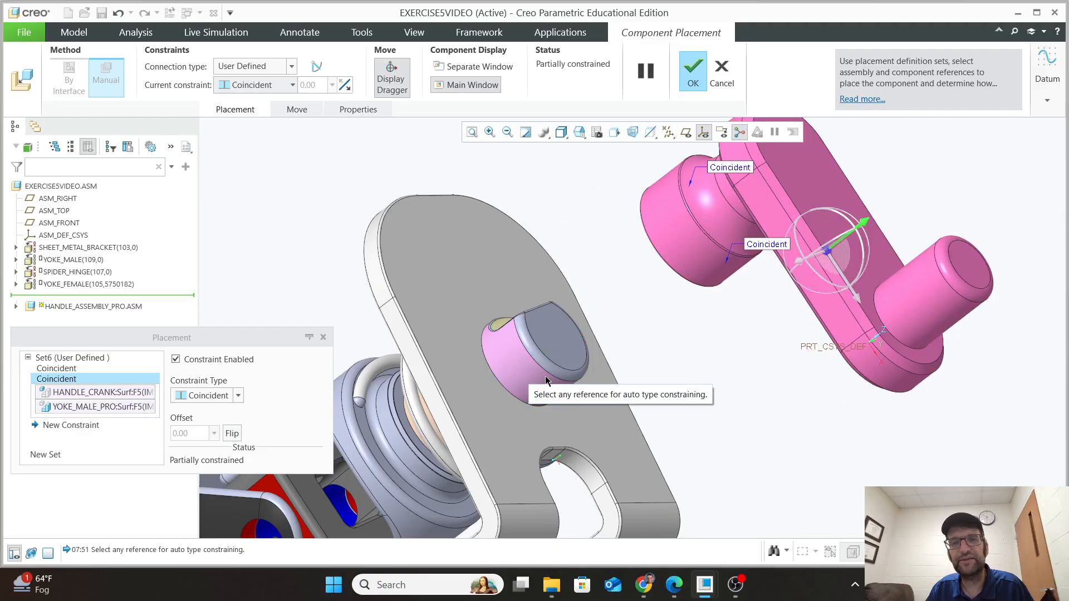
# Slide the handle assembly along the shaft axis and add a Distance constraint between the bracket flange's outer face and the socket's end face.
pyautogui.moveTo(639, 366)
pyautogui.mouseDown(button='middle')
pyautogui.moveTo(590, 339)
pyautogui.moveTo(639, 369)
pyautogui.mouseUp(button='middle')
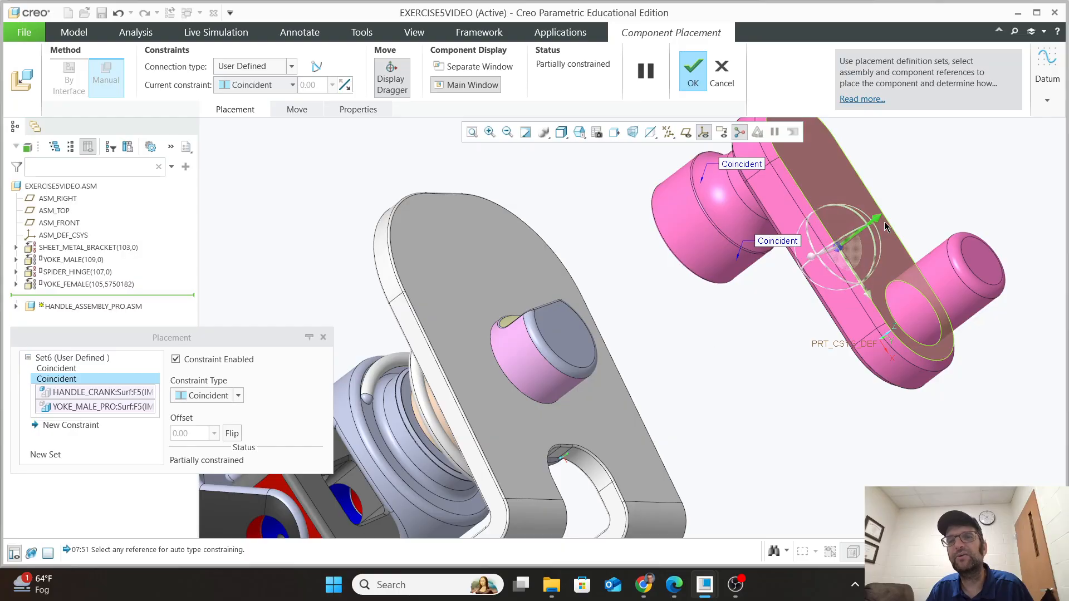
pyautogui.moveTo(877, 222); pyautogui.dragTo(805, 265)
pyautogui.moveTo(713, 358); pyautogui.dragTo(701, 325, button='middle')
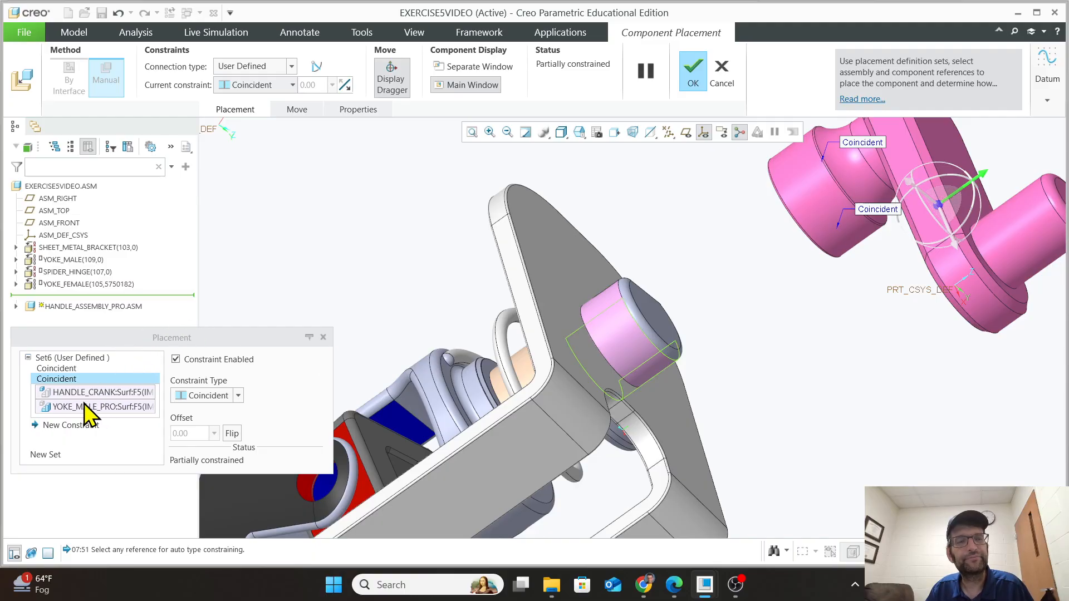
pyautogui.click(65, 426)
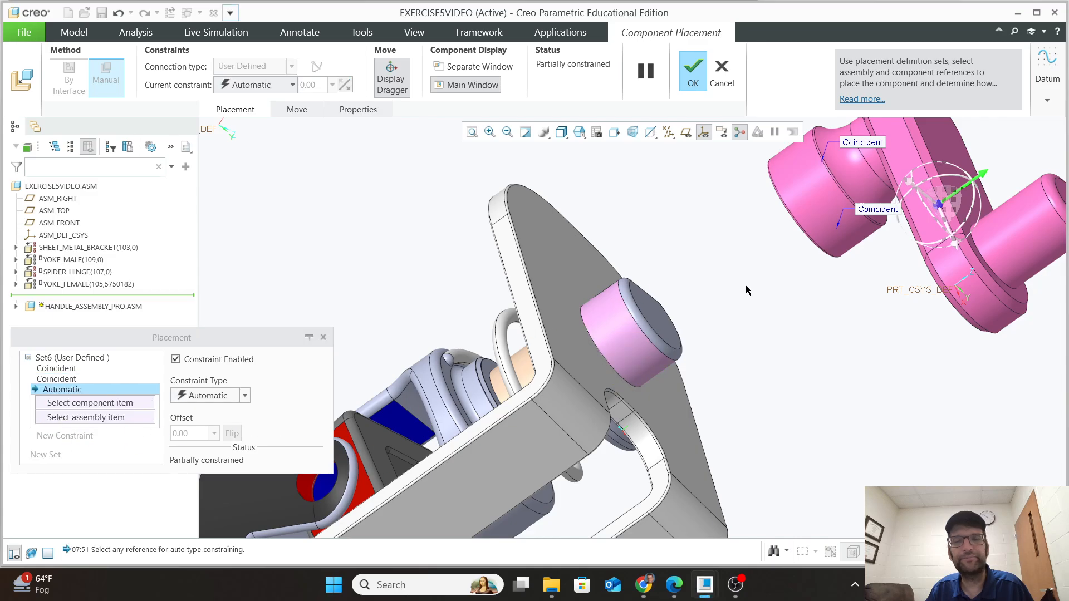
pyautogui.click(560, 305)
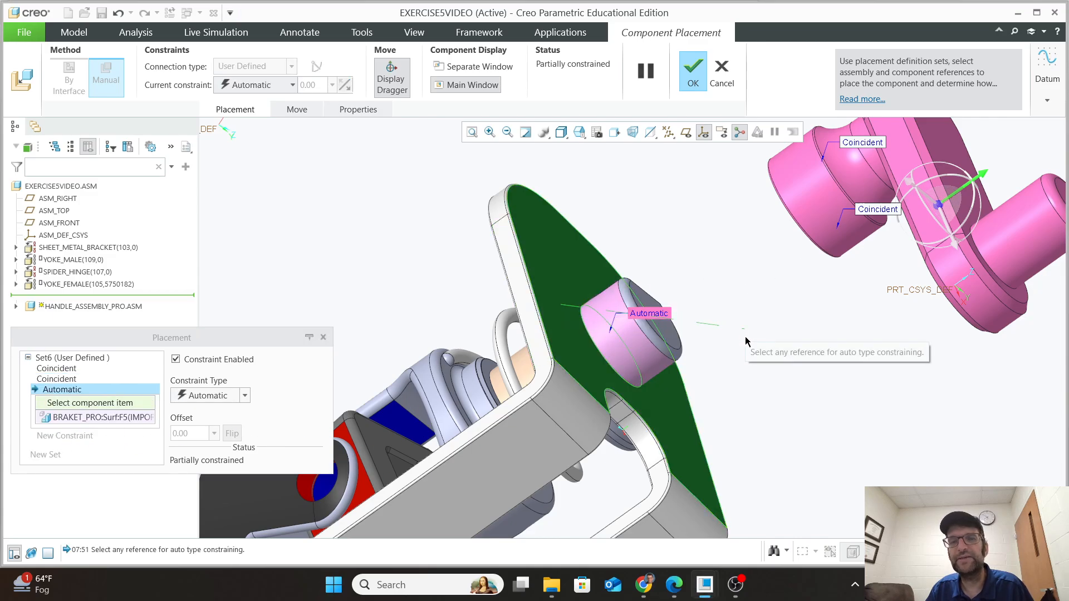
pyautogui.moveTo(724, 328); pyautogui.dragTo(756, 332, button='middle')
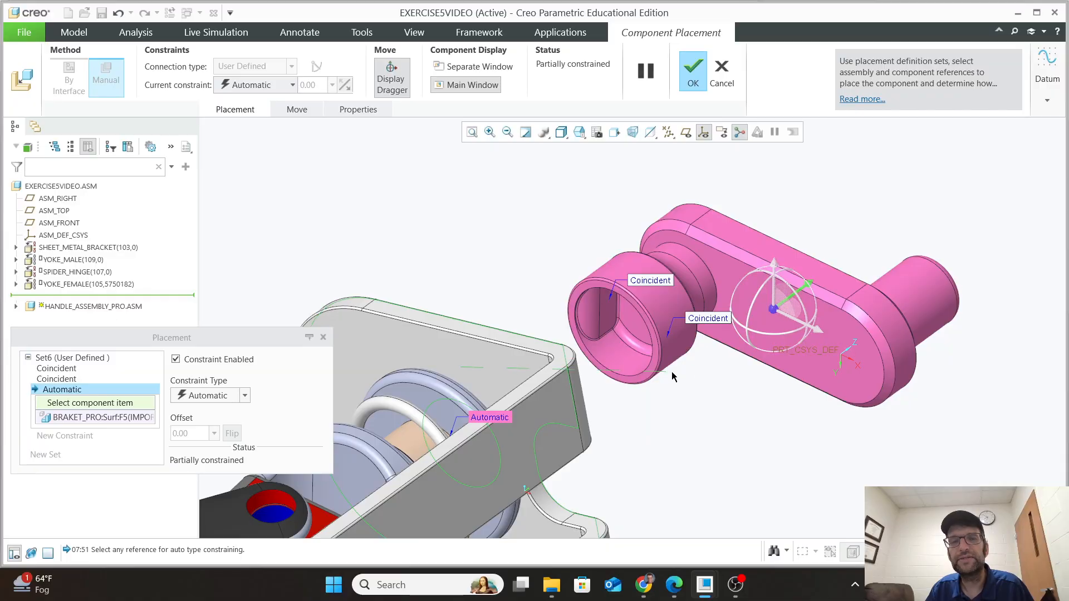
pyautogui.click(648, 379)
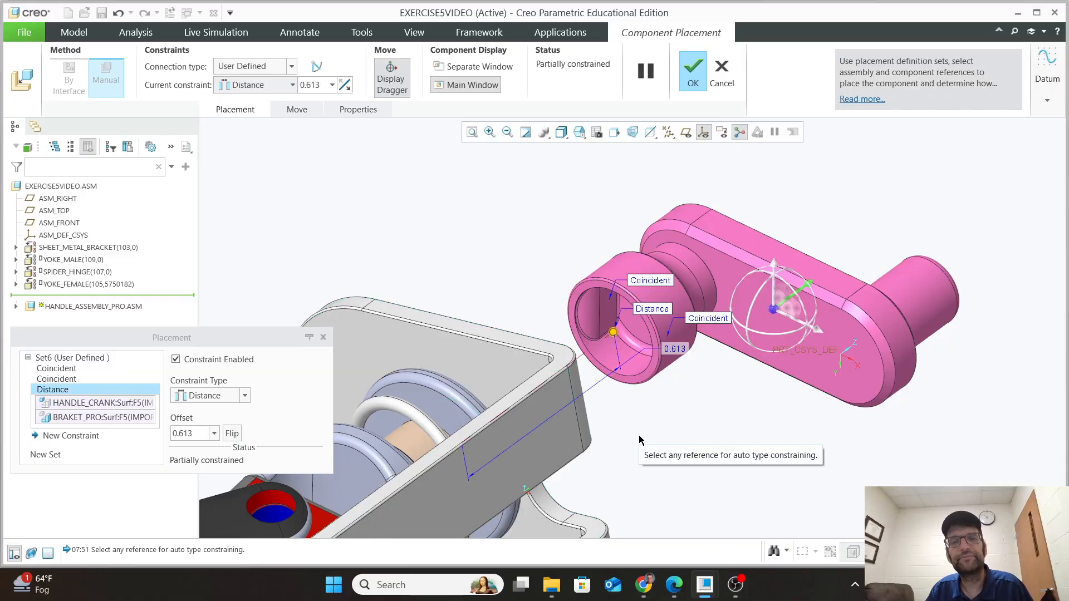
# Set the distance offset between the handle's socket and the bracket flange to .010 and accept the handle assembly's placement.
pyautogui.moveTo(633, 440); pyautogui.dragTo(609, 455, button='middle')
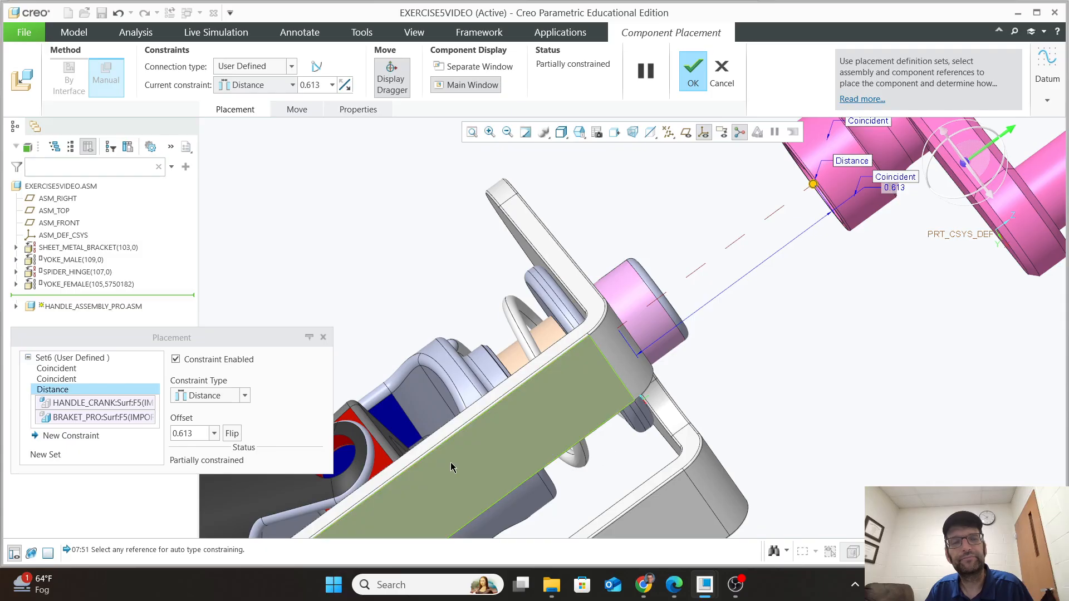
pyautogui.moveTo(199, 433); pyautogui.dragTo(173, 433)
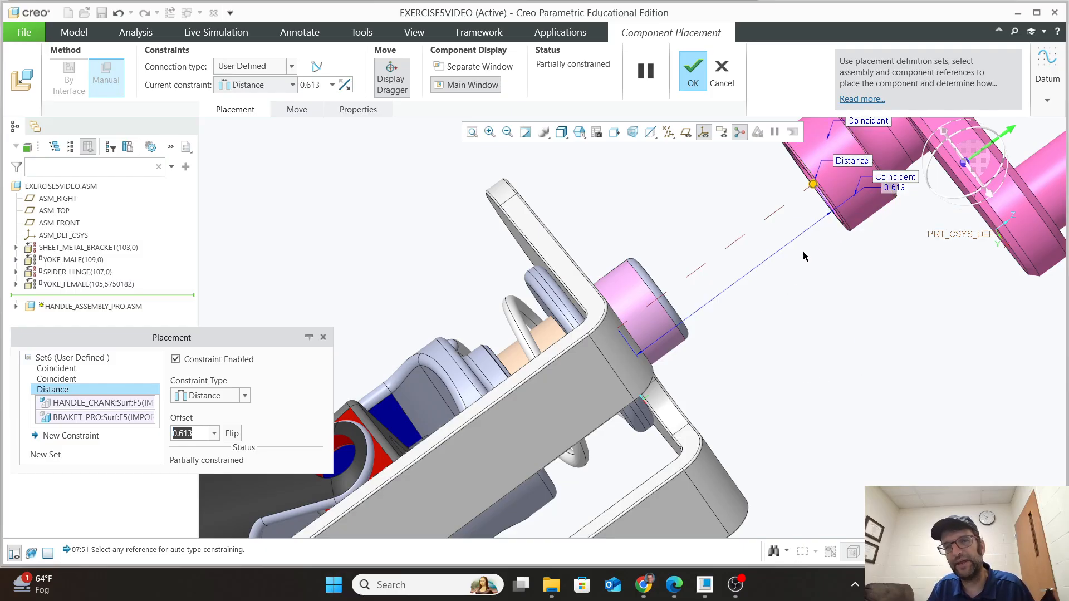
pyautogui.moveTo(814, 259); pyautogui.dragTo(778, 267, button='middle')
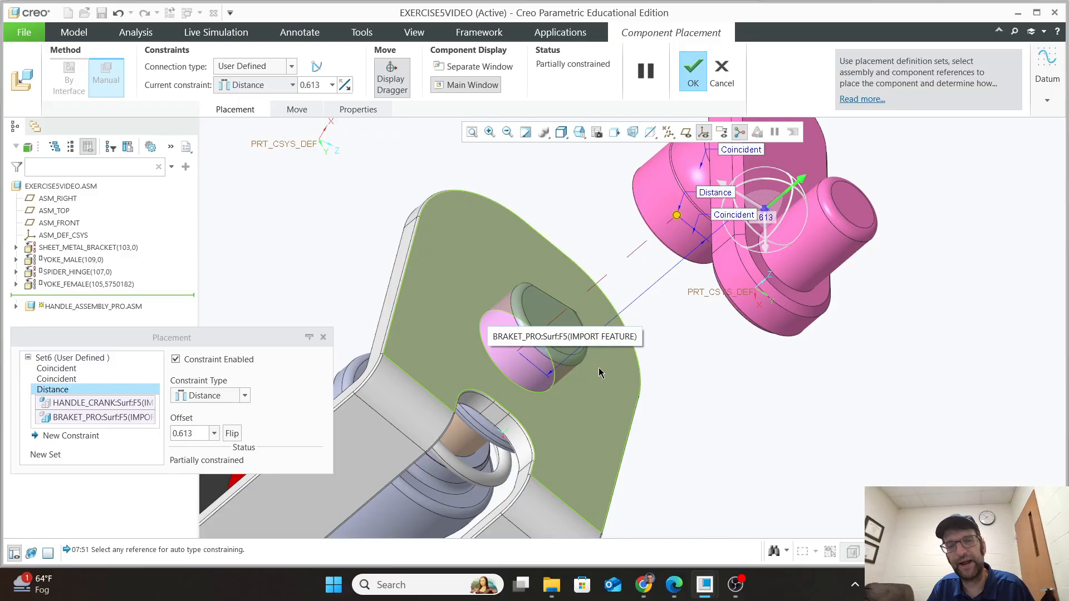
pyautogui.moveTo(599, 372); pyautogui.dragTo(627, 369, button='middle')
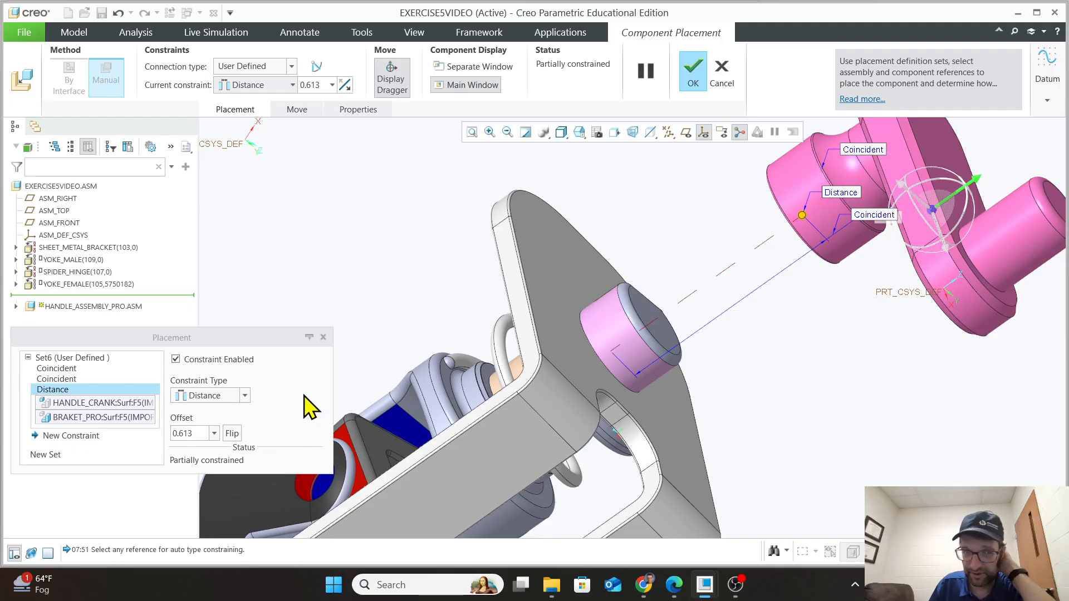
pyautogui.doubleClick(207, 433)
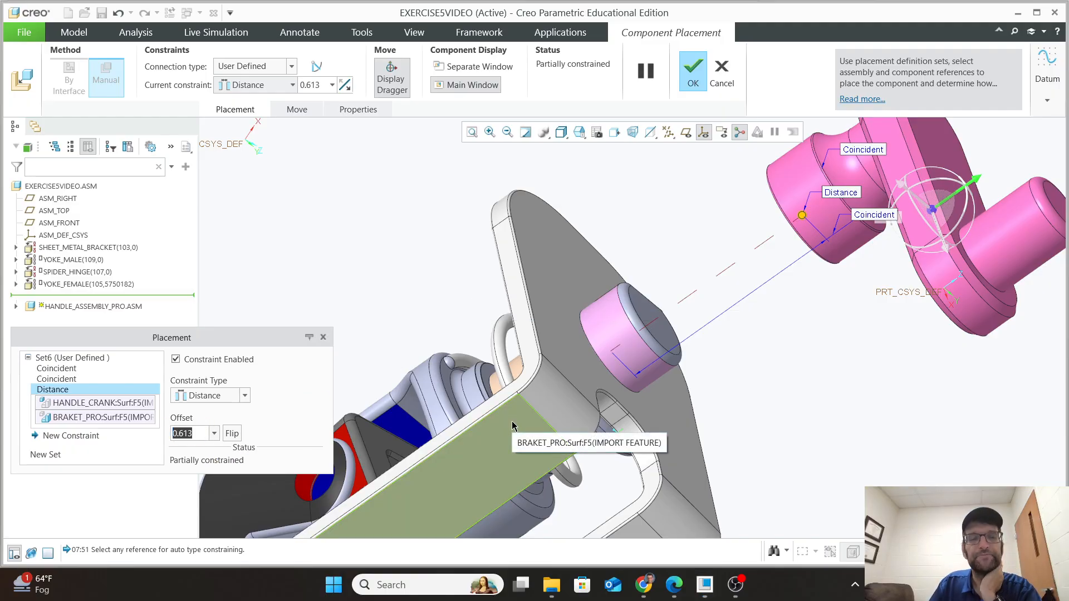
pyautogui.write('.010')
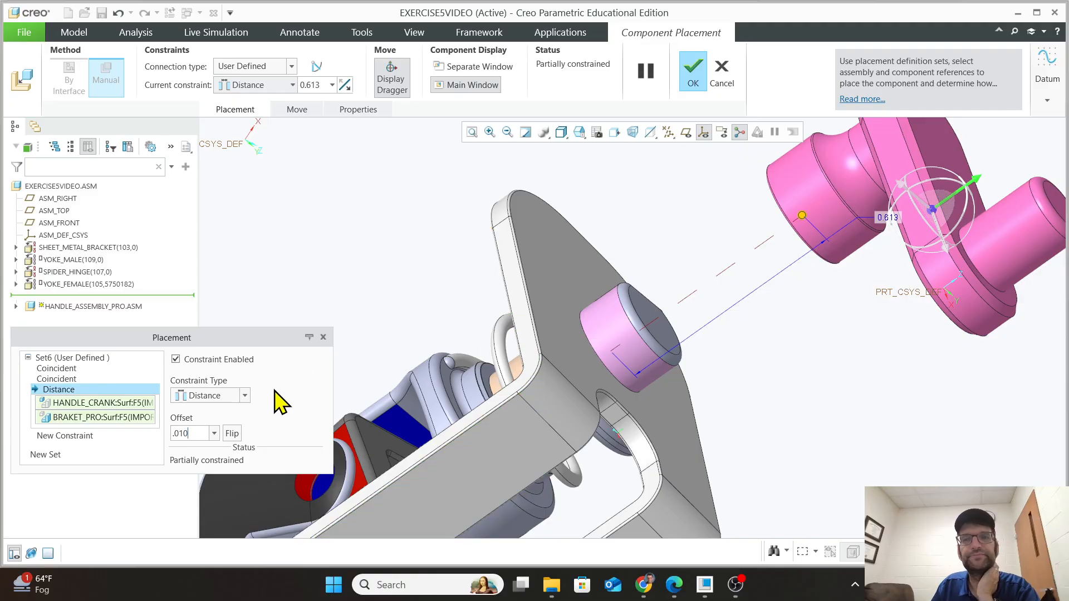
pyautogui.click(695, 71)
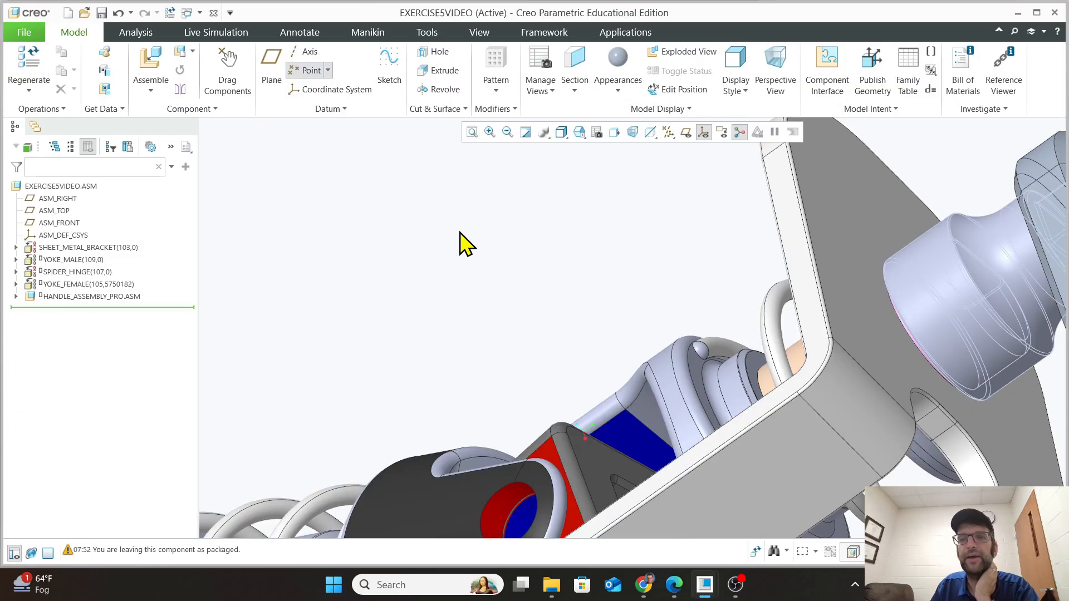
# Test the mechanism's motion by turning the handle assembly's black grip with Drag Components.
pyautogui.scroll(-2, 461, 242)
pyautogui.moveTo(715, 349); pyautogui.dragTo(483, 204, button='middle')
pyautogui.scroll(-3, 792, 206)
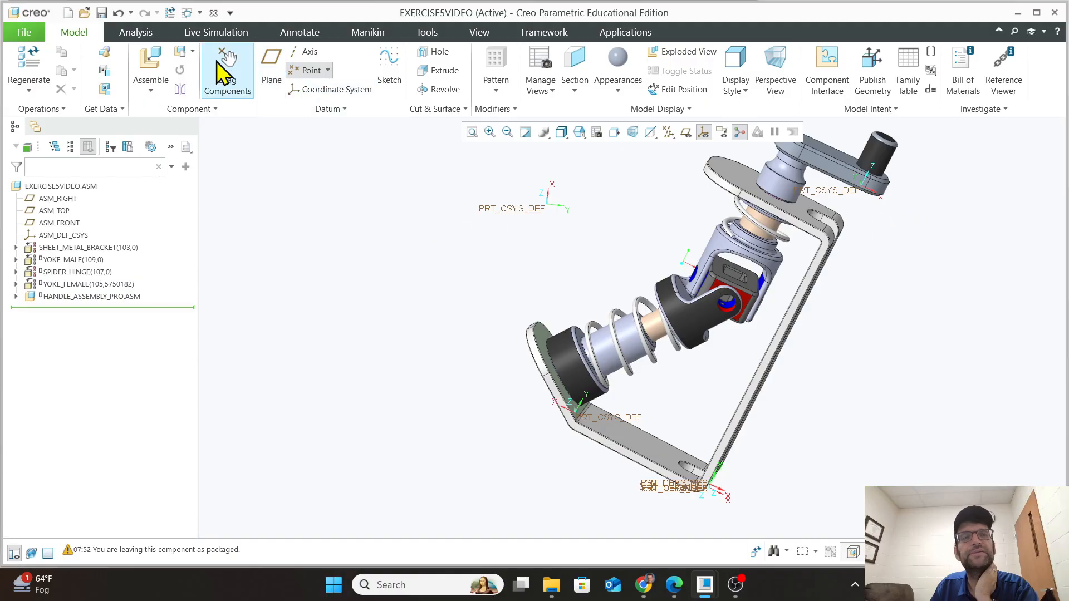
pyautogui.click(224, 71)
pyautogui.scroll(-2, 838, 187)
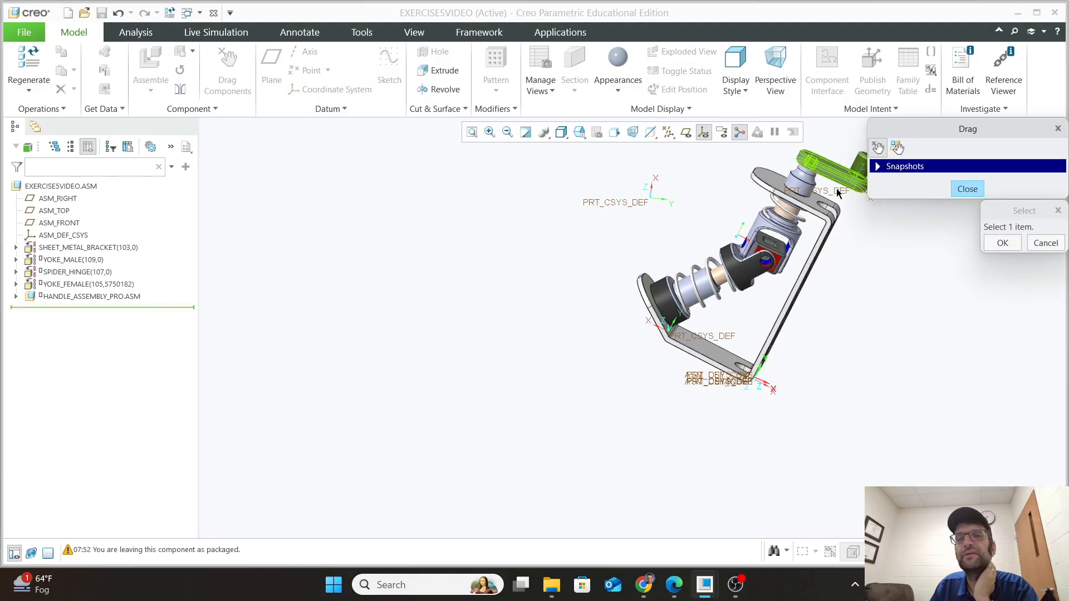
pyautogui.keyDown('shift'); pyautogui.moveTo(834, 206); pyautogui.dragTo(706, 288, button='middle'); pyautogui.keyUp('shift')
pyautogui.scroll(-4, 780, 227)
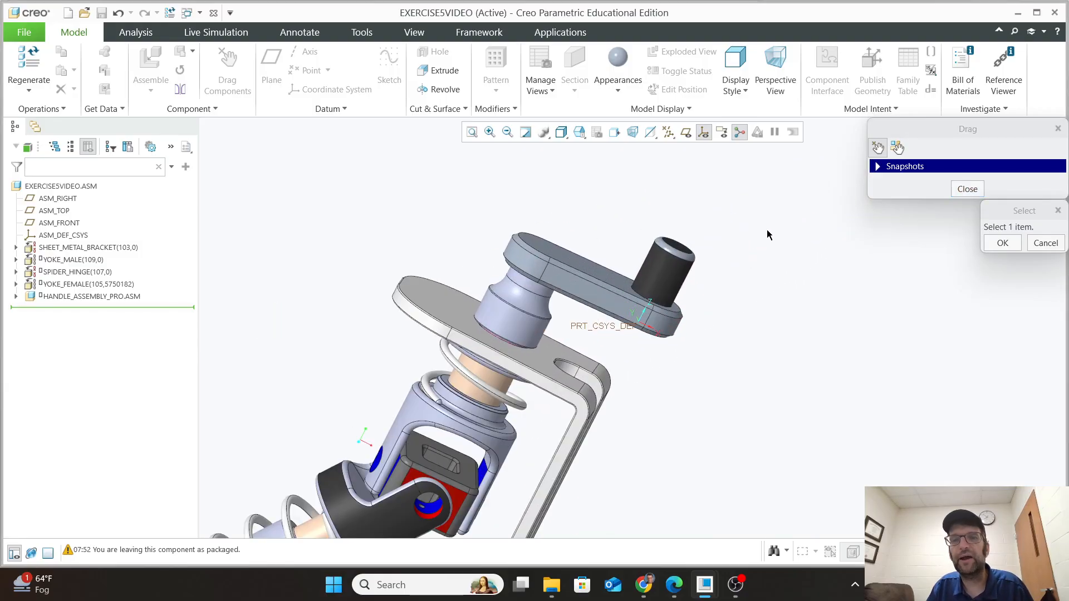
pyautogui.click(665, 272)
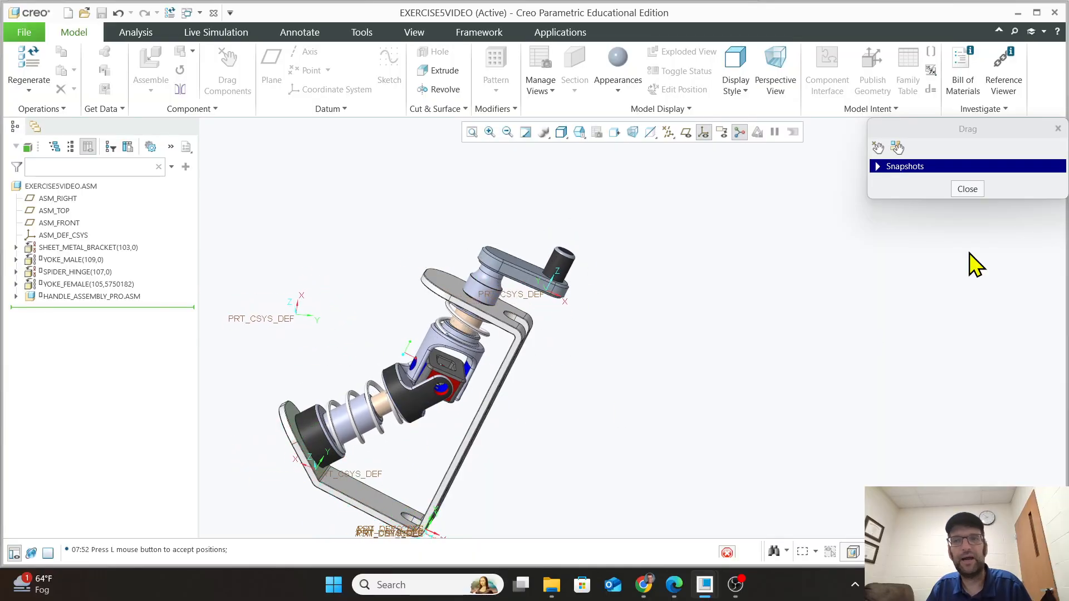
pyautogui.click(967, 189)
# Examine the pin holes where the male and female yokes meet the spider hinge.
pyautogui.scroll(5, 429, 412)
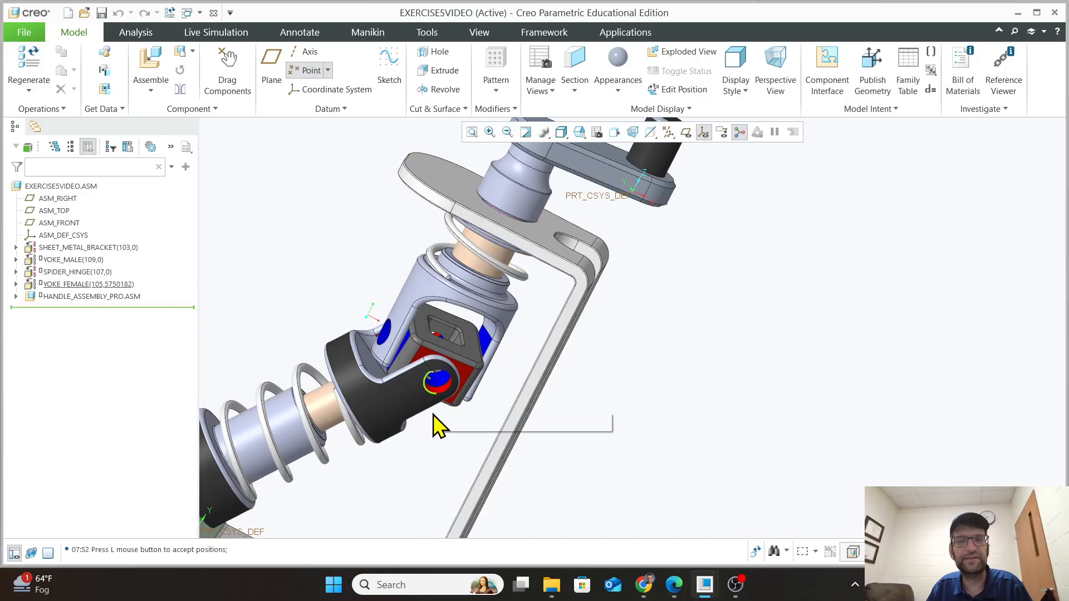
pyautogui.scroll(3, 440, 426)
pyautogui.moveTo(433, 436)
pyautogui.mouseDown(button='middle')
pyautogui.moveTo(360, 389)
pyautogui.moveTo(328, 394)
pyautogui.moveTo(471, 427)
pyautogui.moveTo(429, 453)
pyautogui.moveTo(442, 429)
pyautogui.moveTo(510, 425)
pyautogui.moveTo(497, 444)
pyautogui.mouseUp(button='middle')
pyautogui.scroll(3, 565, 249)
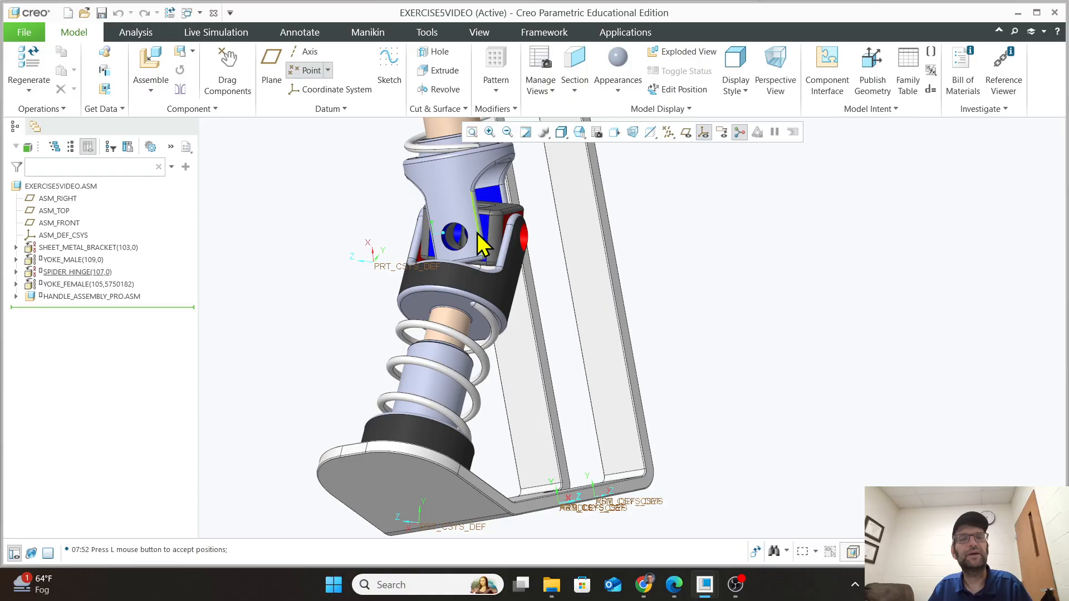
pyautogui.scroll(-2, 430, 93)
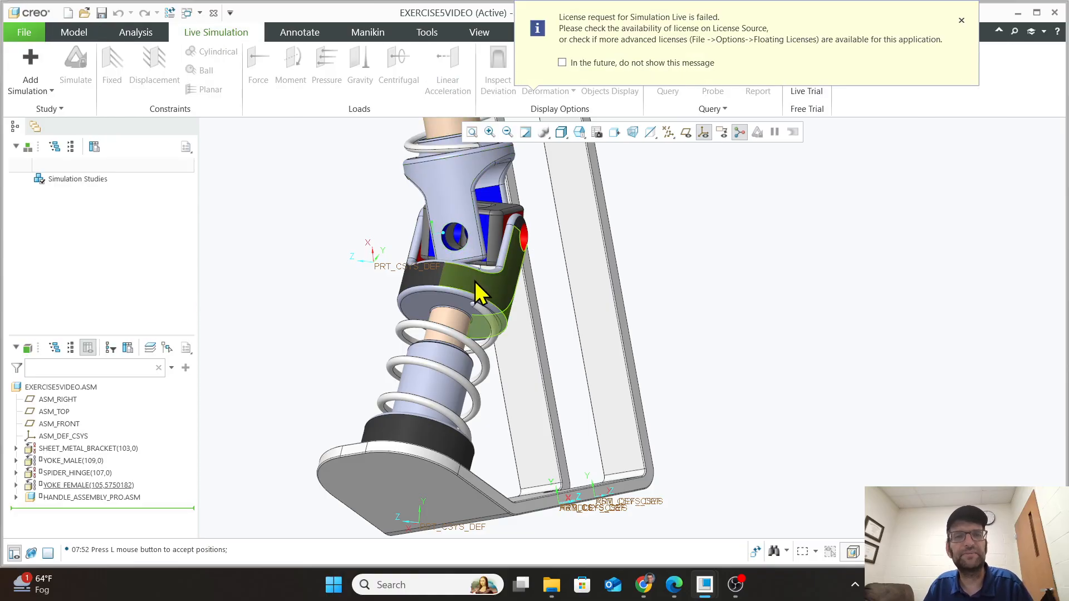
pyautogui.scroll(-2, 482, 229)
pyautogui.moveTo(504, 256)
pyautogui.mouseDown(button='middle')
pyautogui.moveTo(464, 197)
pyautogui.moveTo(463, 228)
pyautogui.moveTo(518, 239)
pyautogui.moveTo(500, 258)
pyautogui.mouseUp(button='middle')
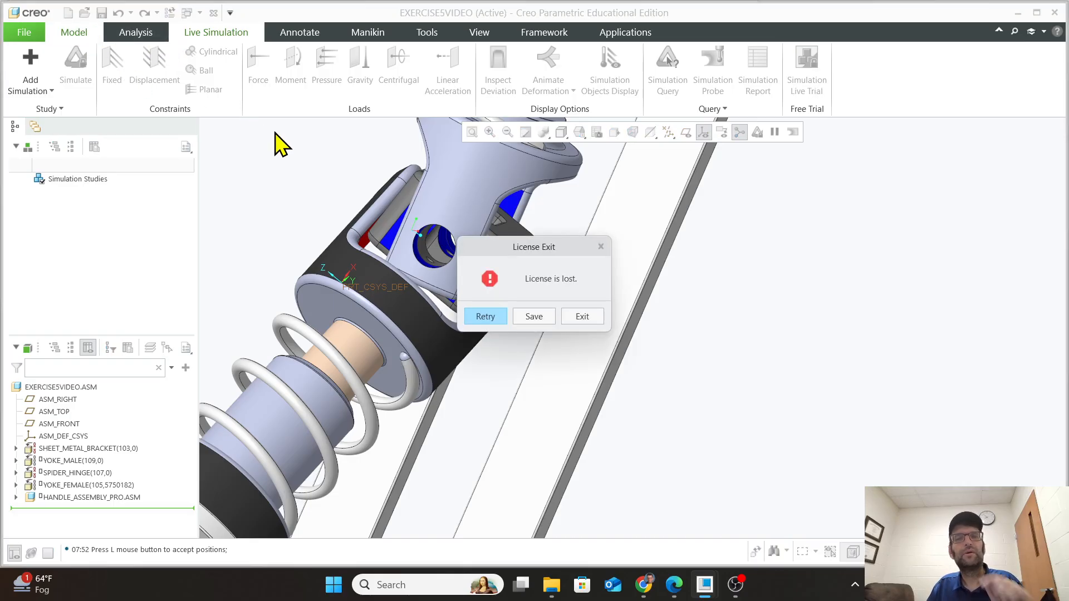
# Retry the lost floating license to resume work, and assemble blue_pin_pro.prt from the Exercise 5 folder.
pyautogui.click(485, 317)
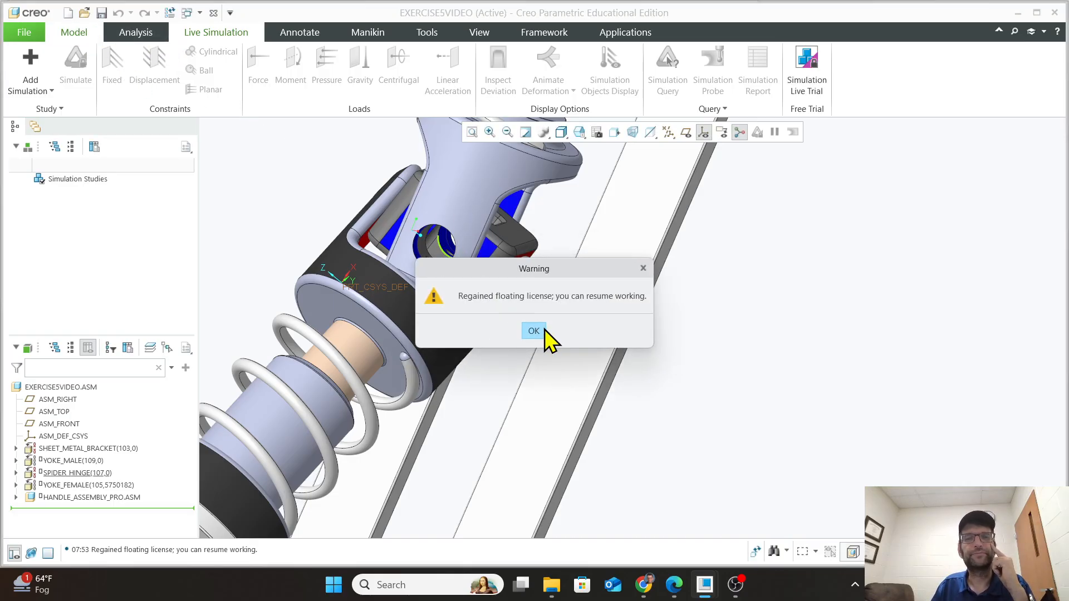
pyautogui.click(544, 330)
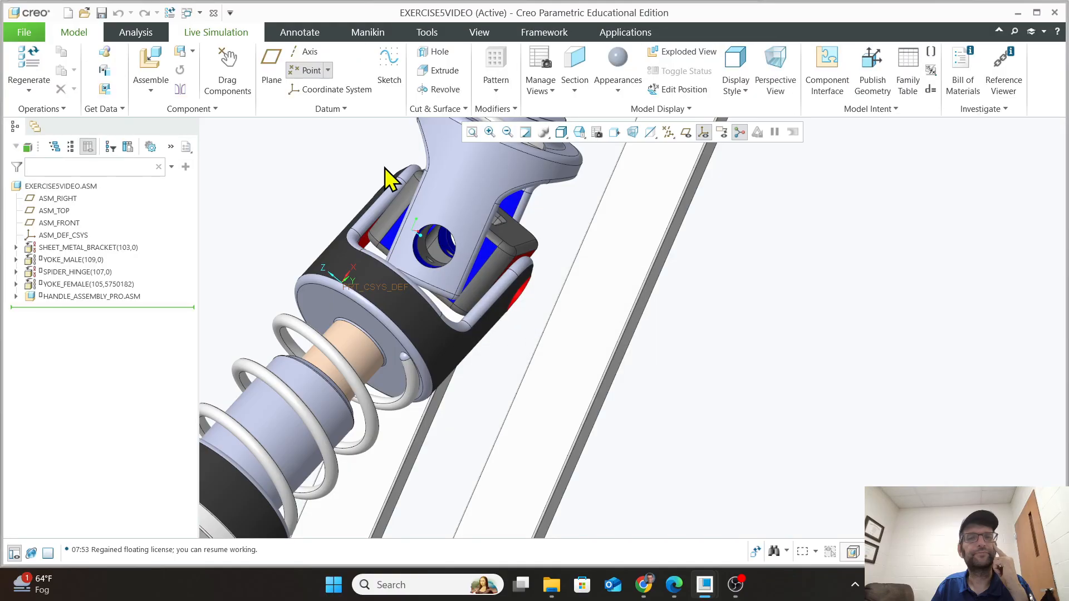
pyautogui.click(151, 87)
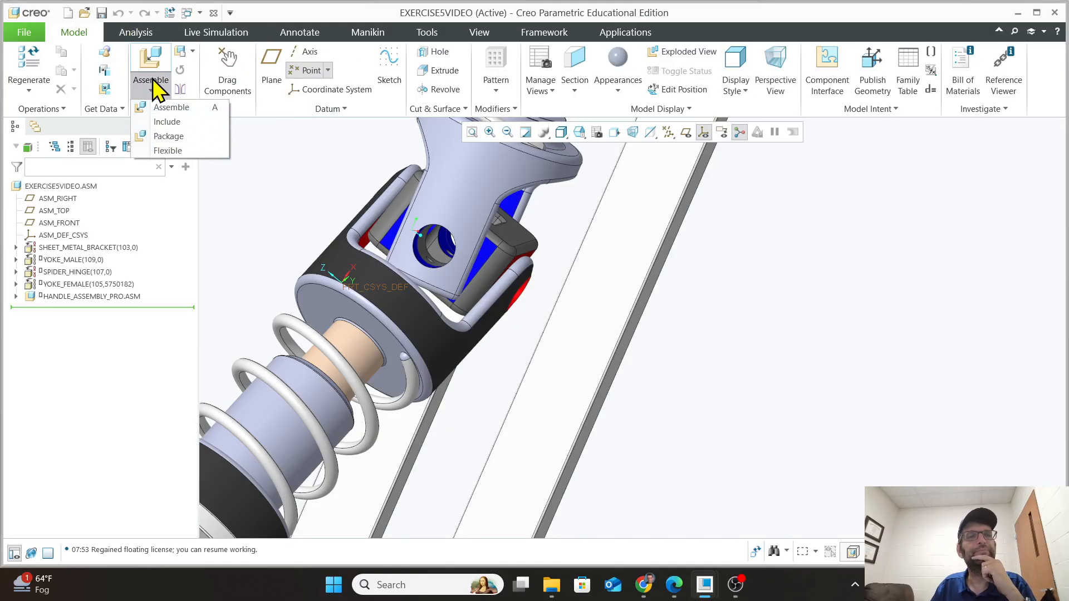
pyautogui.click(145, 62)
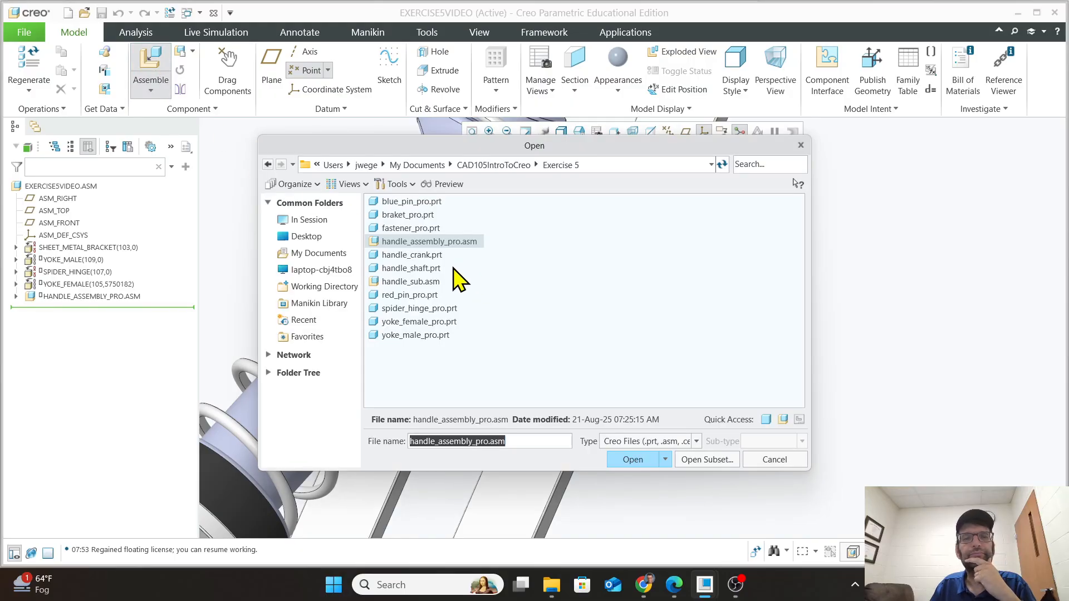
pyautogui.click(412, 202)
pyautogui.click(607, 462)
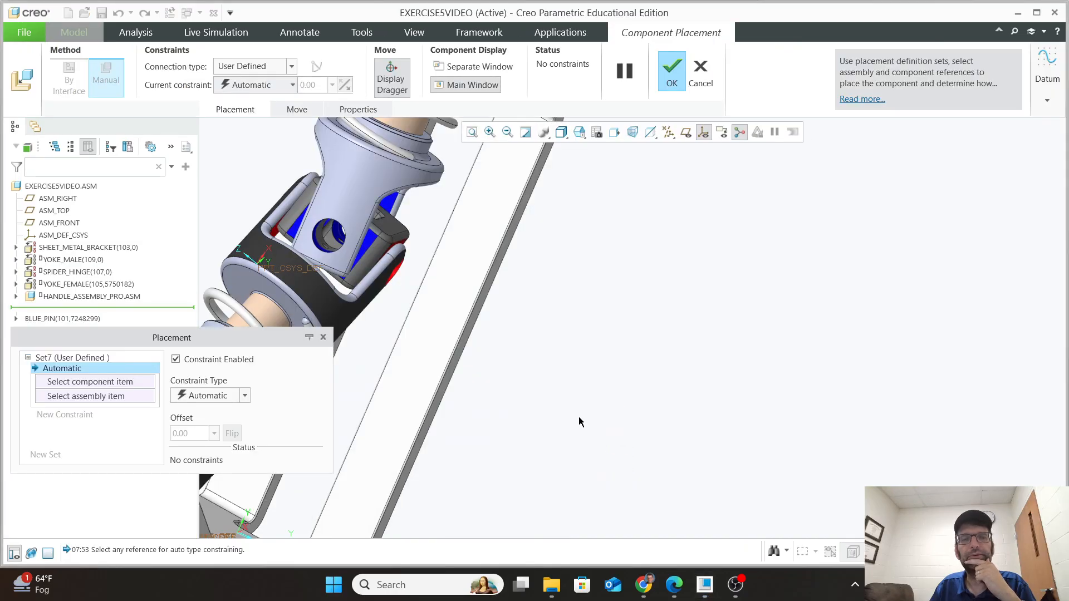
# Constrain the blue pin's cylindrical surface coincident with the pin hole in the male yoke.
pyautogui.scroll(2, 597, 493)
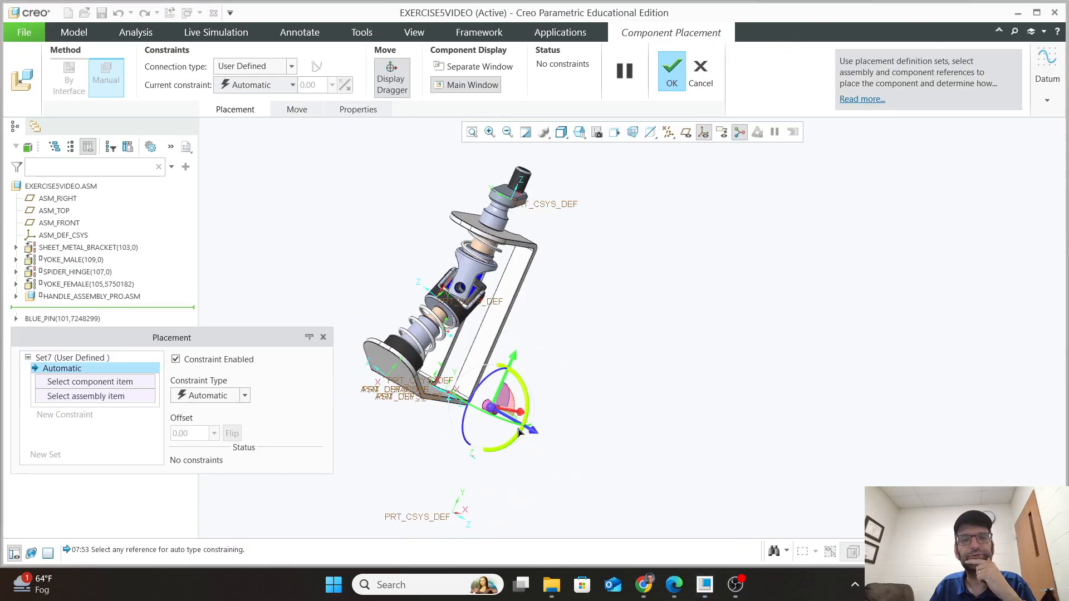
pyautogui.scroll(3, 482, 356)
pyautogui.scroll(-3, 490, 361)
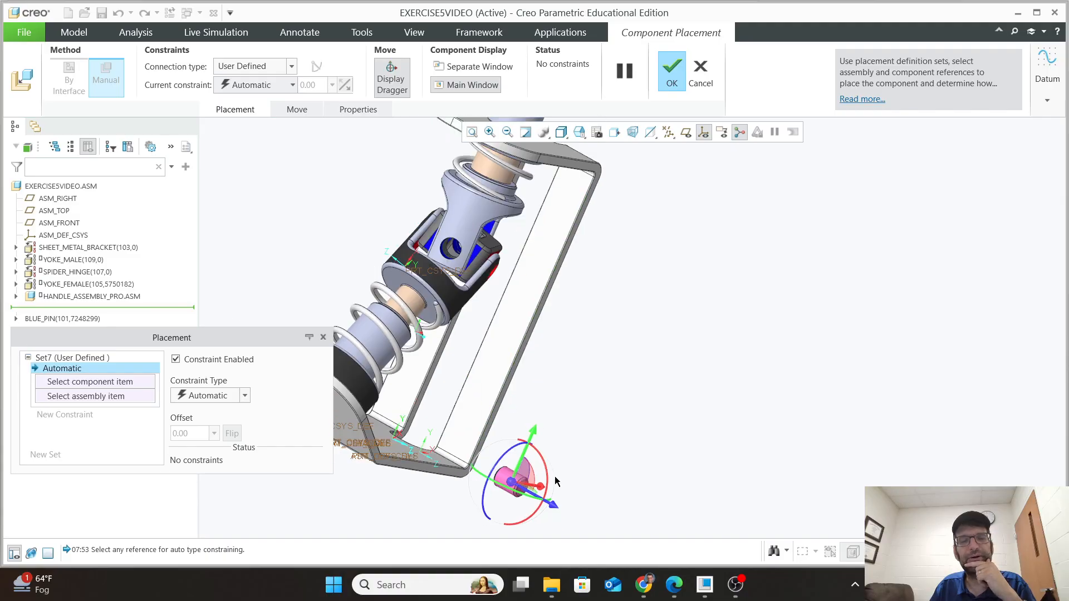
pyautogui.scroll(-3, 521, 327)
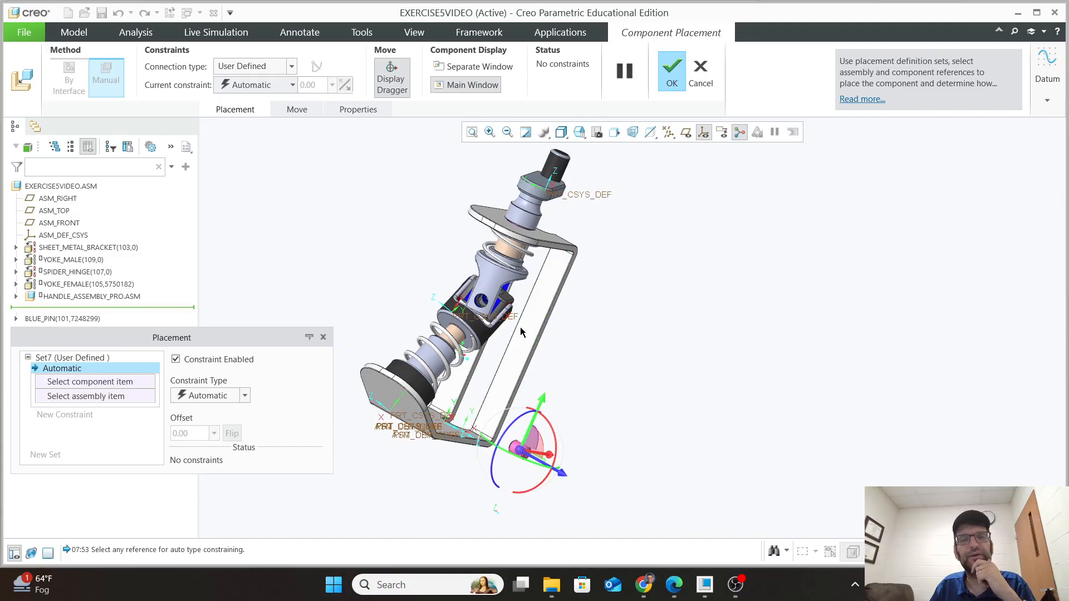
pyautogui.scroll(3, 520, 326)
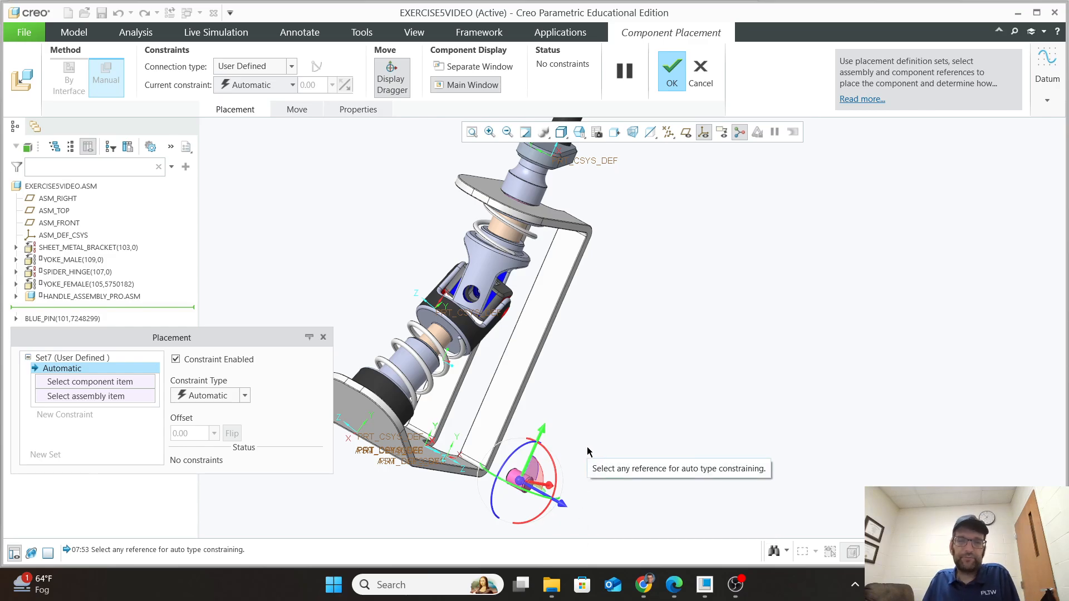
pyautogui.scroll(3, 534, 306)
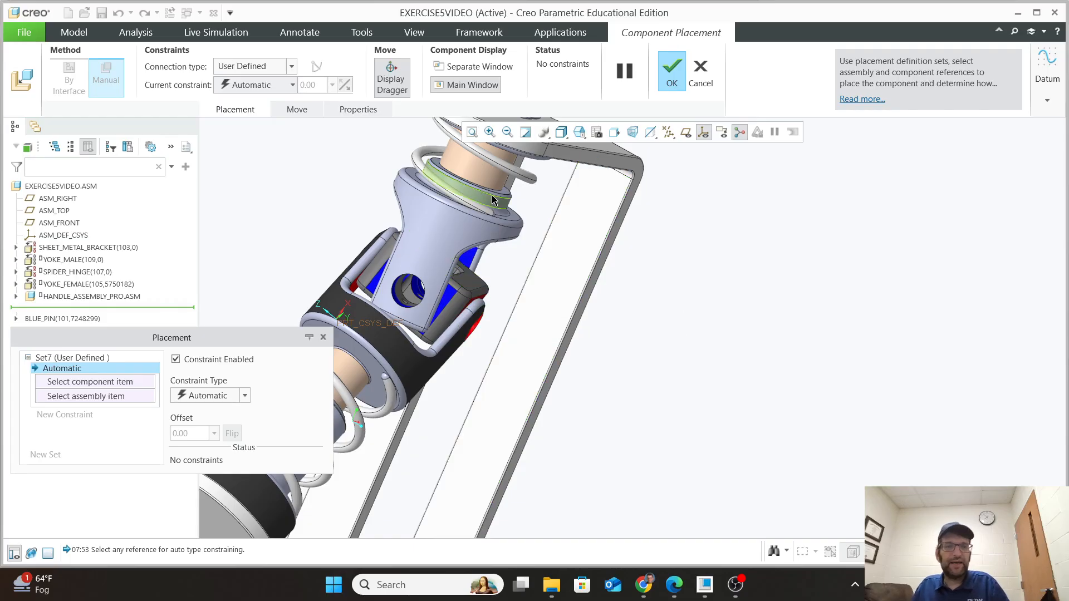
pyautogui.scroll(3, 453, 318)
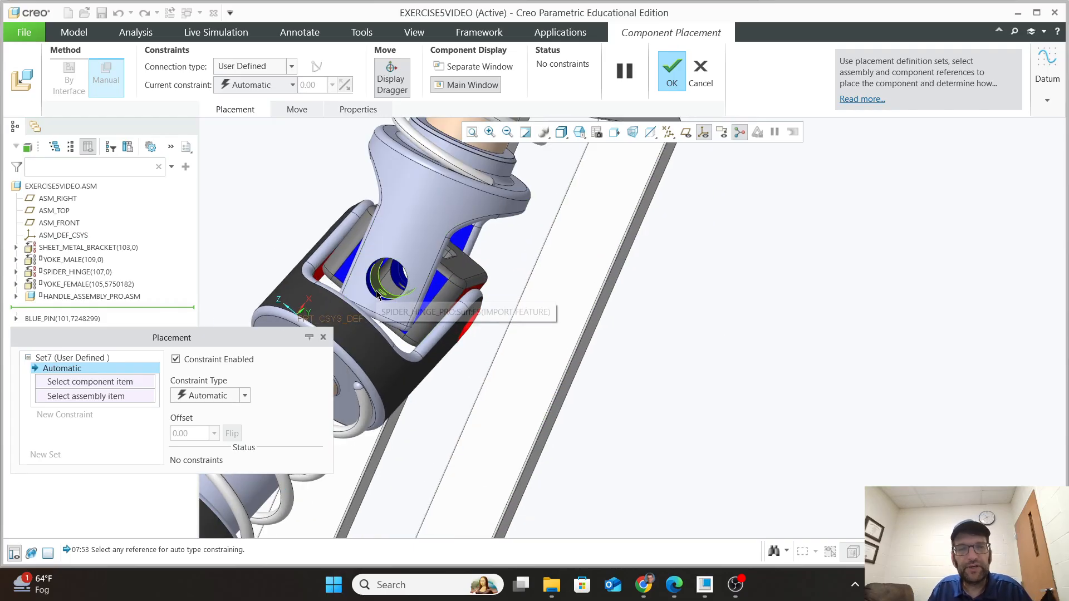
pyautogui.scroll(3, 377, 304)
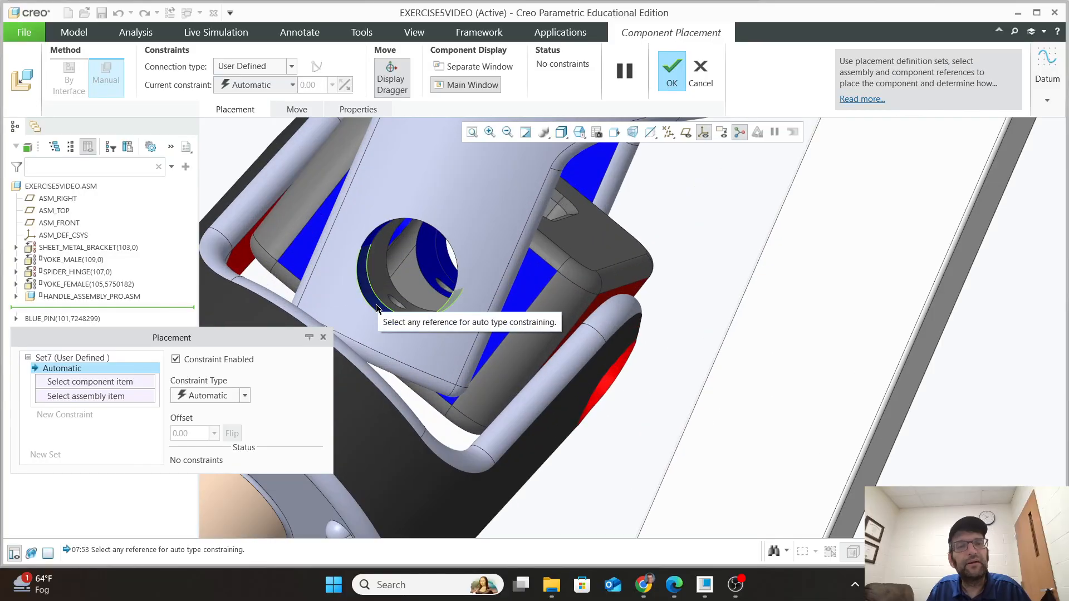
pyautogui.click(373, 306)
pyautogui.scroll(-5, 501, 445)
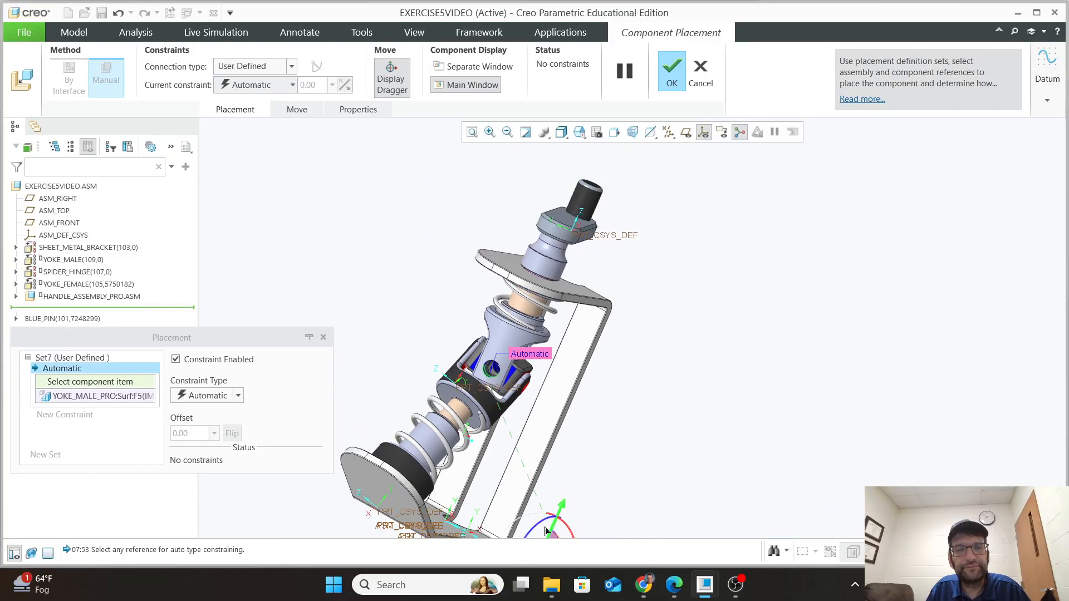
pyautogui.keyDown('shift'); pyautogui.moveTo(599, 481); pyautogui.dragTo(607, 368, button='middle'); pyautogui.keyUp('shift')
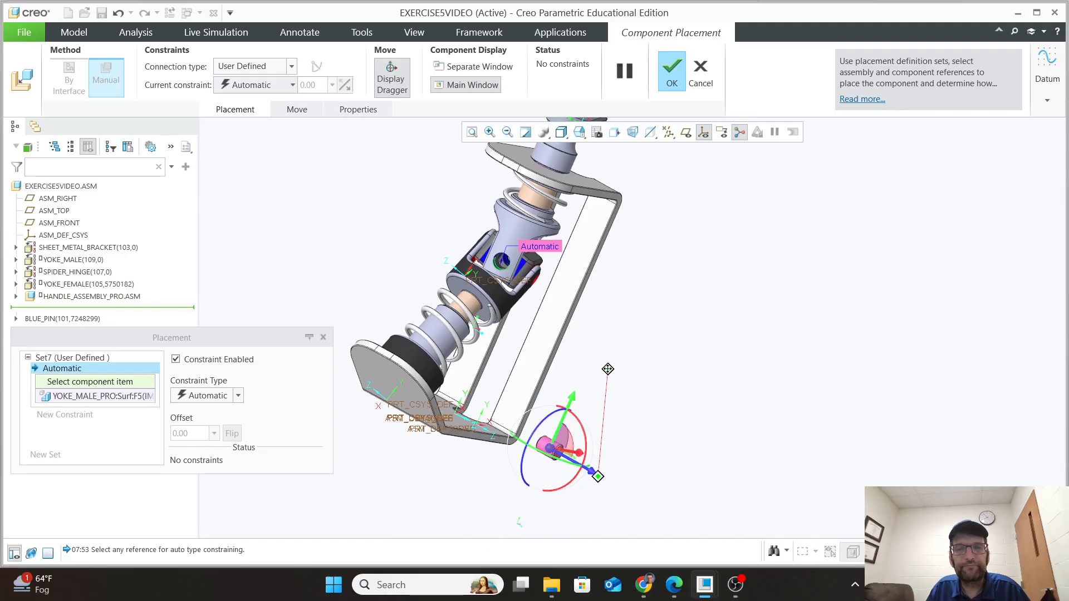
pyautogui.scroll(5, 587, 496)
pyautogui.click(475, 321)
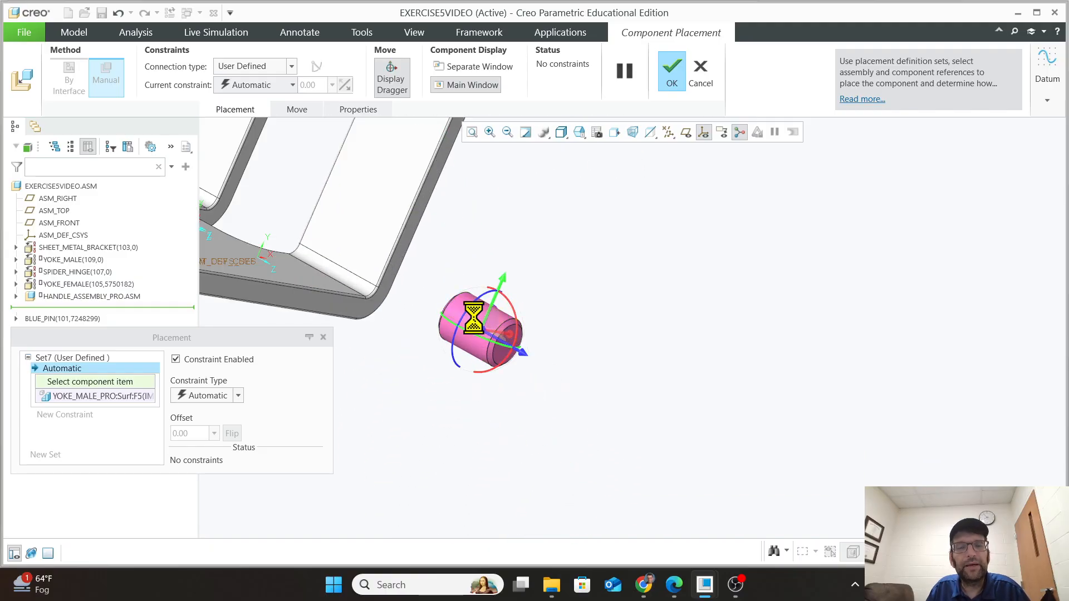
# Add a second constraint to the blue pin, using its flat end face as the component reference.
pyautogui.scroll(-4, 517, 261)
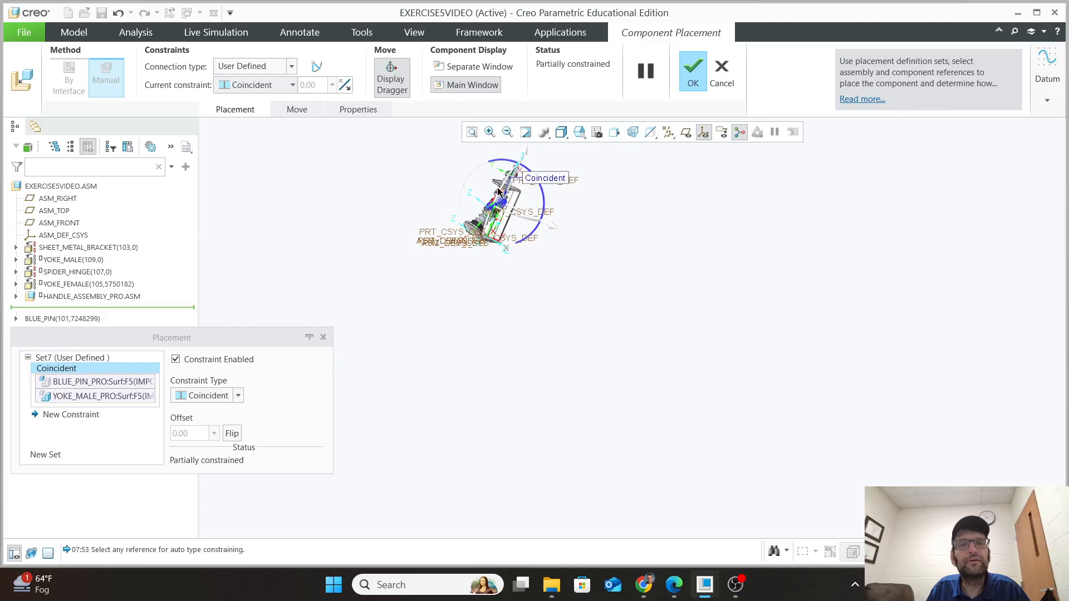
pyautogui.scroll(5, 503, 231)
pyautogui.scroll(2, 519, 417)
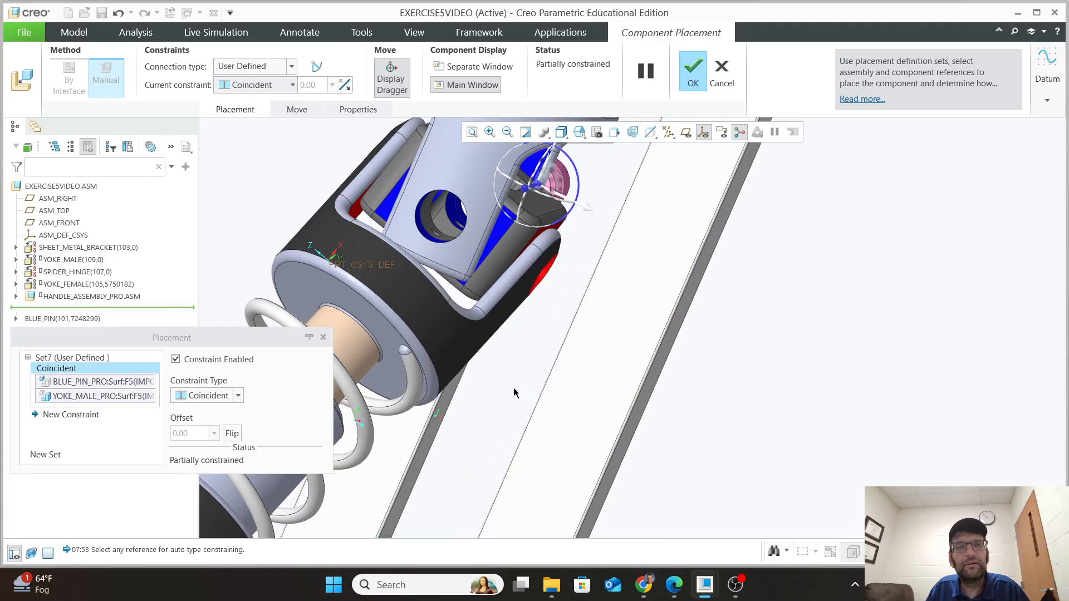
pyautogui.moveTo(517, 369)
pyautogui.keyDown('shift'); pyautogui.mouseDown(button='middle')
pyautogui.moveTo(490, 361)
pyautogui.moveTo(500, 367)
pyautogui.mouseUp(button='middle'); pyautogui.keyUp('shift')
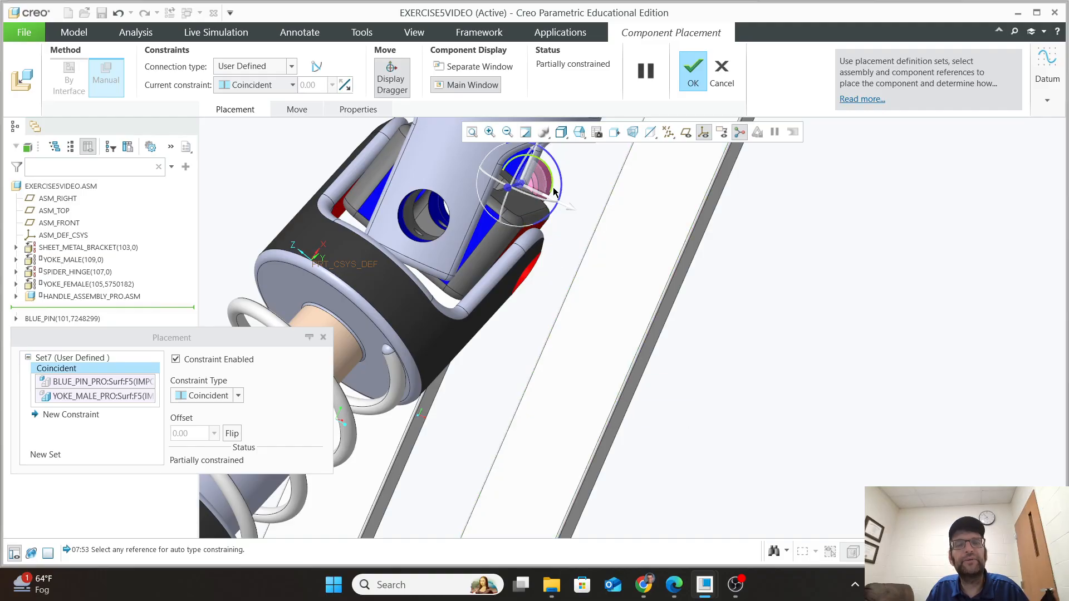
pyautogui.scroll(3, 542, 184)
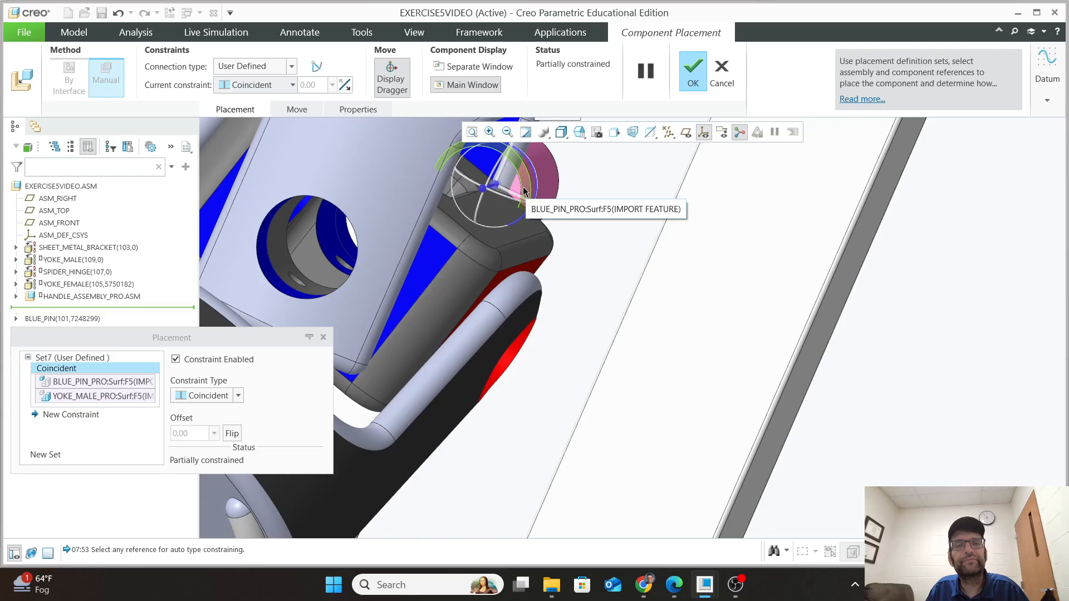
pyautogui.click(49, 417)
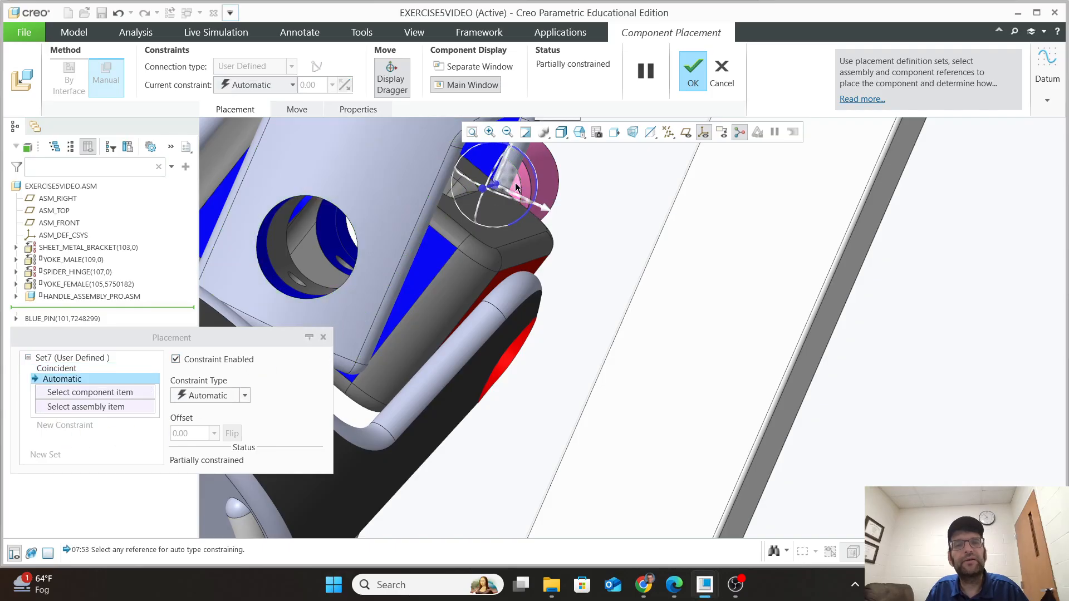
pyautogui.scroll(-2, 518, 196)
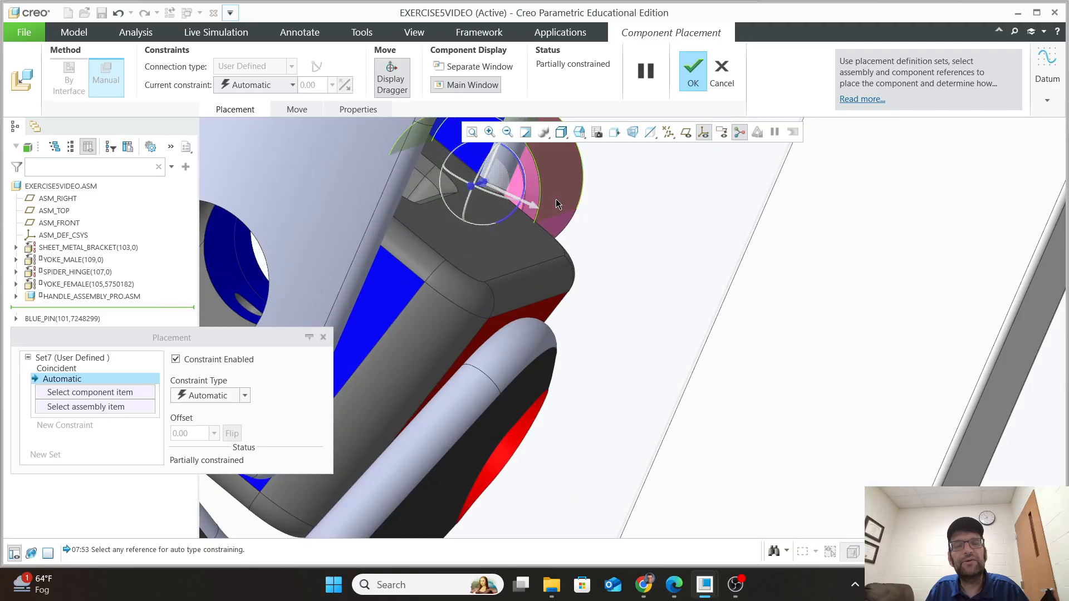
pyautogui.moveTo(563, 227)
pyautogui.mouseDown(button='middle')
pyautogui.moveTo(540, 238)
pyautogui.moveTo(678, 245)
pyautogui.mouseUp(button='middle')
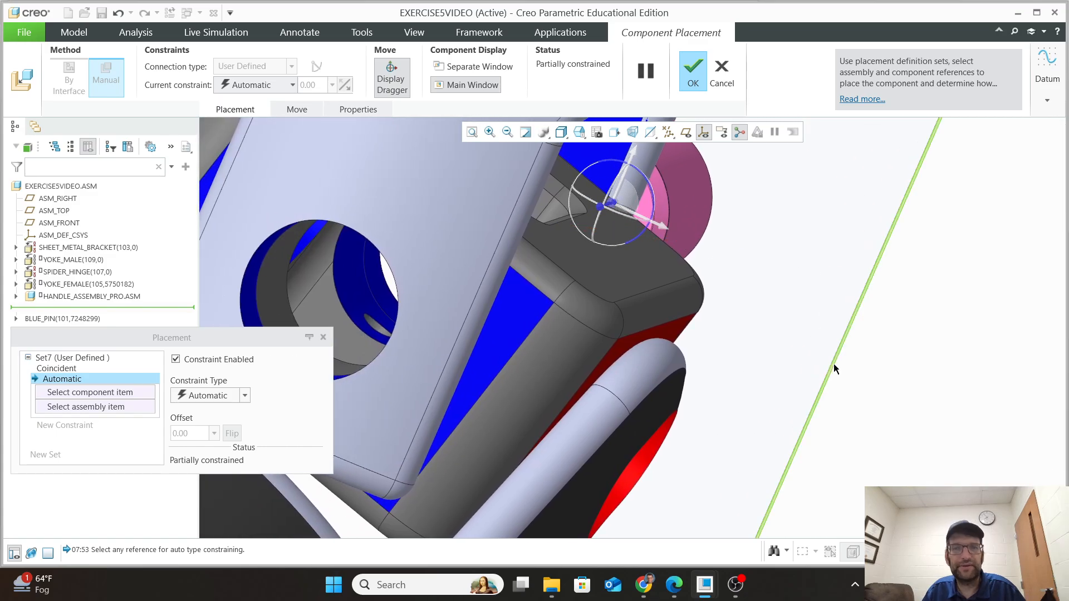
pyautogui.moveTo(833, 369); pyautogui.dragTo(812, 352, button='middle')
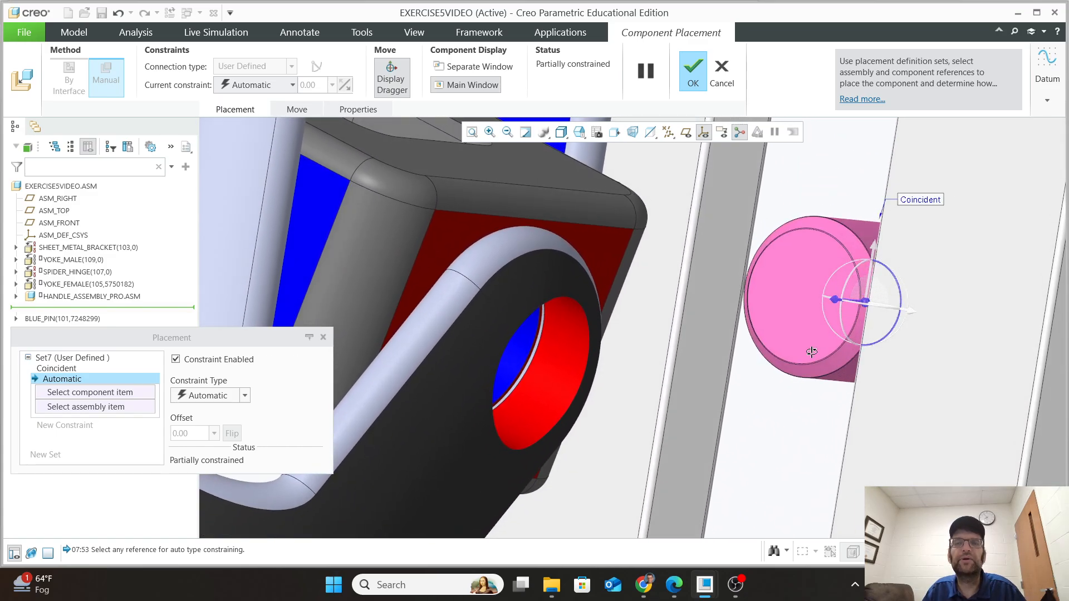
pyautogui.click(815, 291)
# Retry the lost license and select the male yoke's curved outer surface as the Tangent constraint's assembly reference.
pyautogui.moveTo(814, 289); pyautogui.dragTo(693, 372, button='middle')
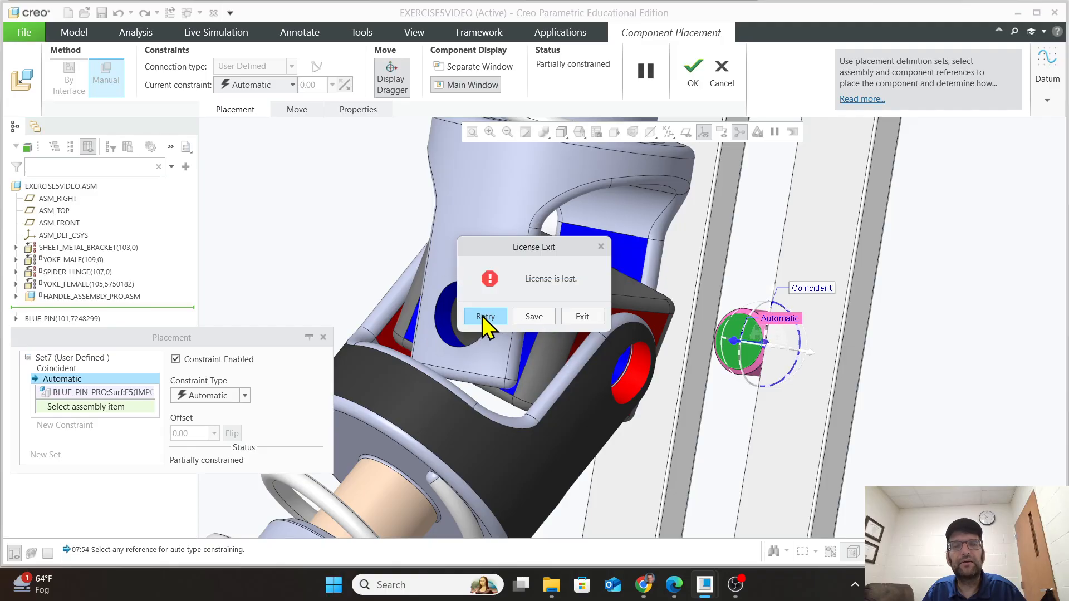
pyautogui.click(483, 317)
pyautogui.click(534, 331)
pyautogui.click(477, 341)
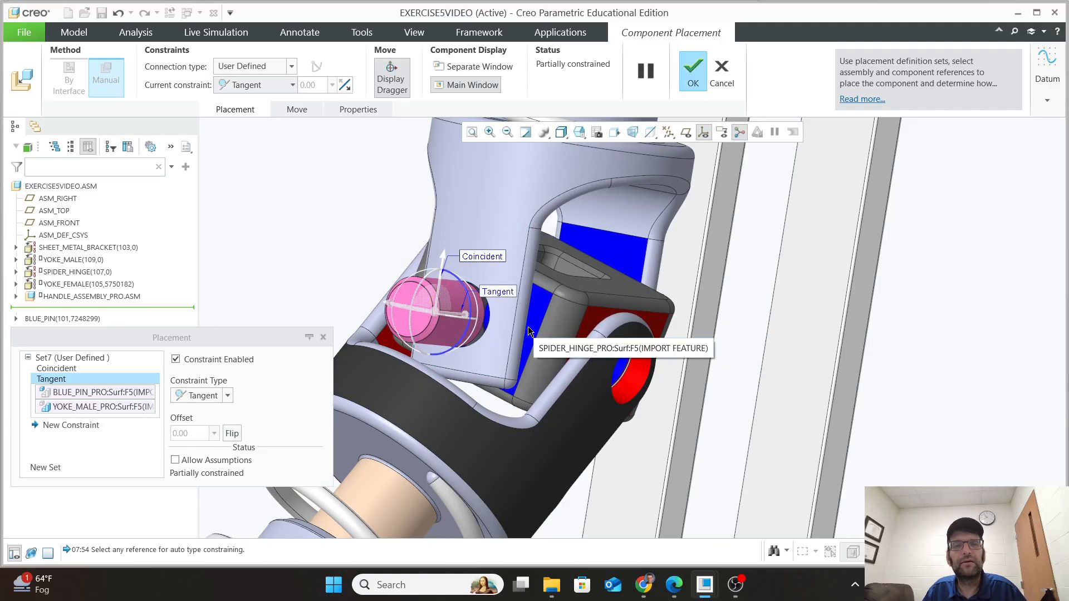
# Flip the Tangent constraint so the blue pin sits inside the male yoke's hole, and accept the placement.
pyautogui.scroll(2, 484, 340)
pyautogui.scroll(-4, 501, 271)
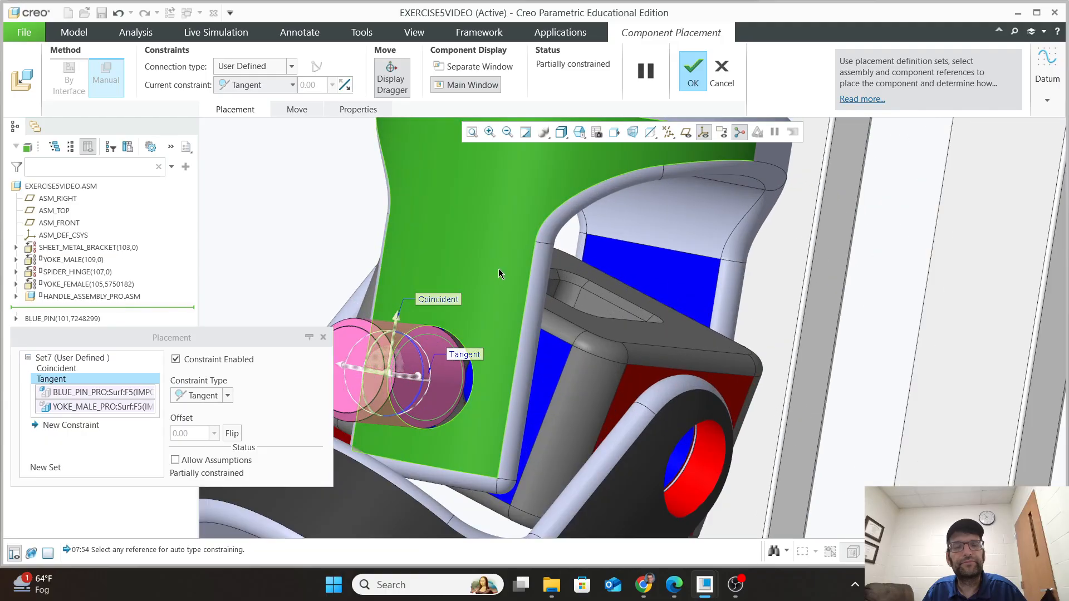
pyautogui.scroll(3, 498, 275)
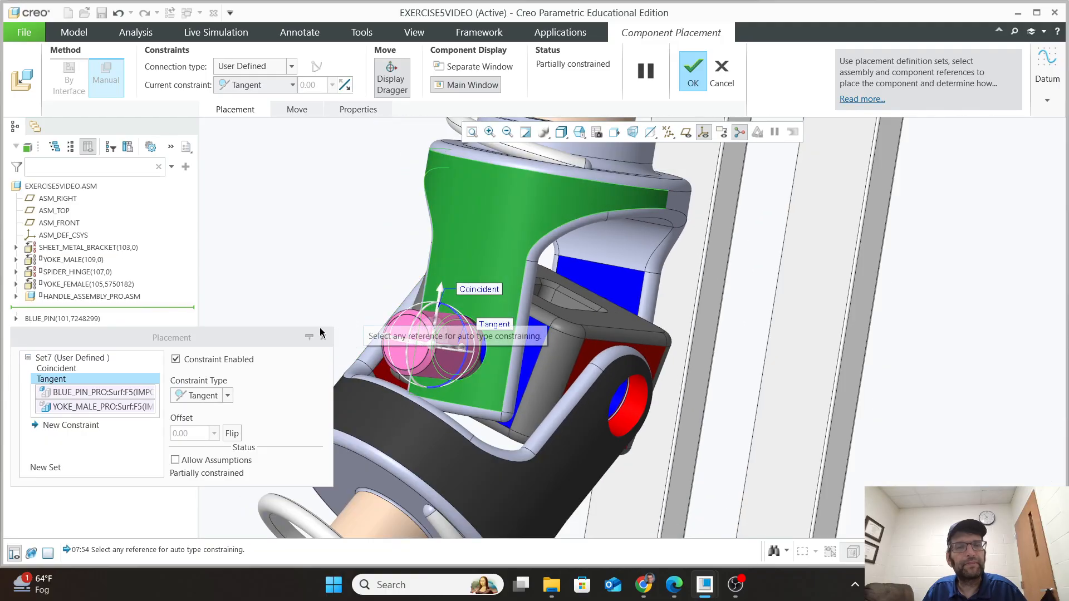
pyautogui.click(227, 395)
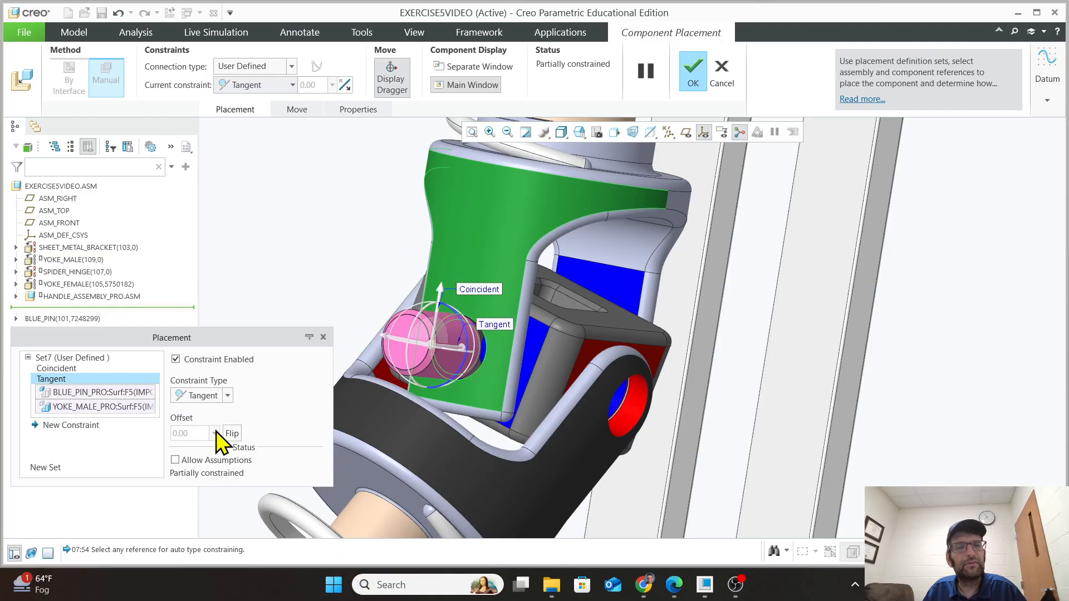
pyautogui.click(232, 433)
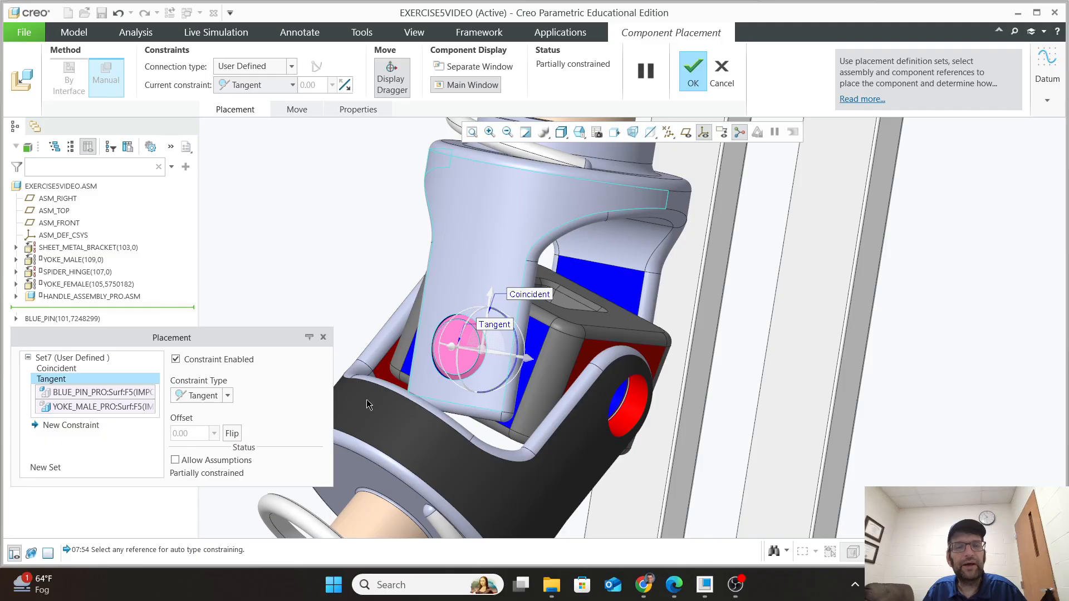
pyautogui.scroll(-1, 526, 332)
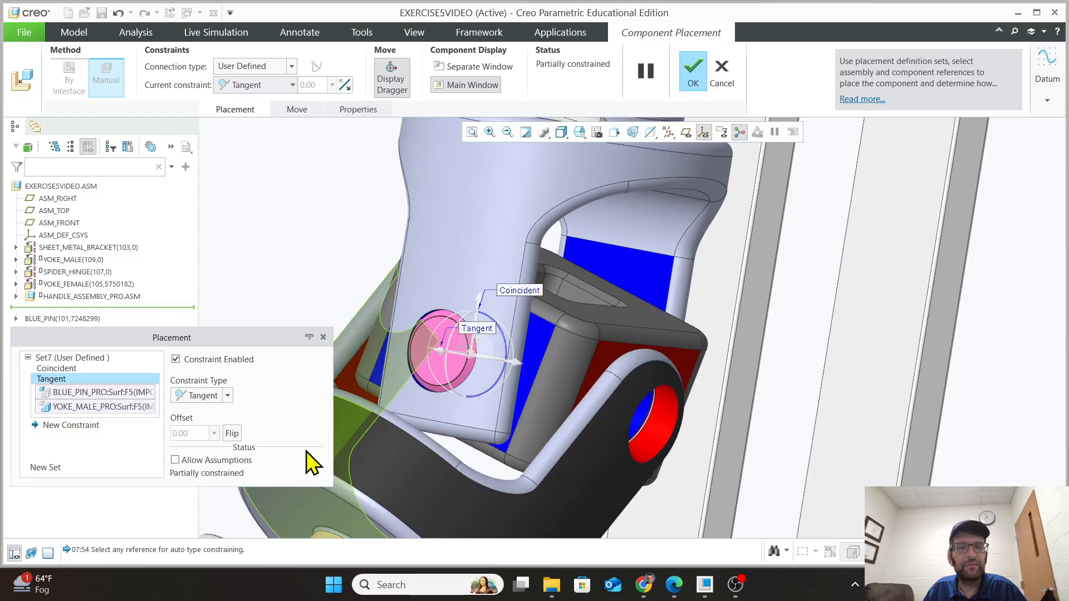
pyautogui.click(237, 435)
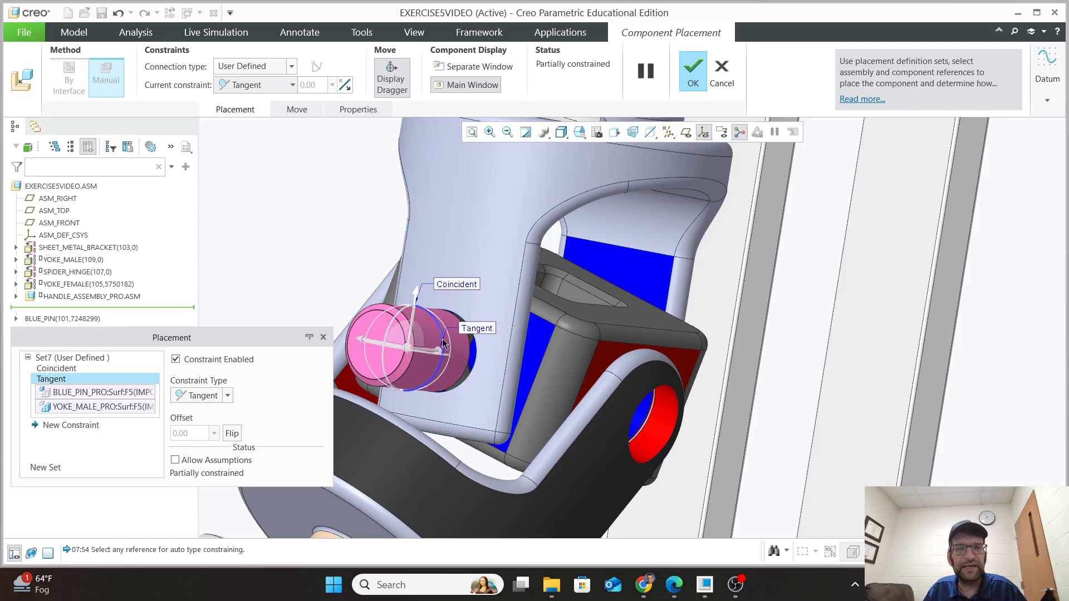
pyautogui.scroll(3, 502, 373)
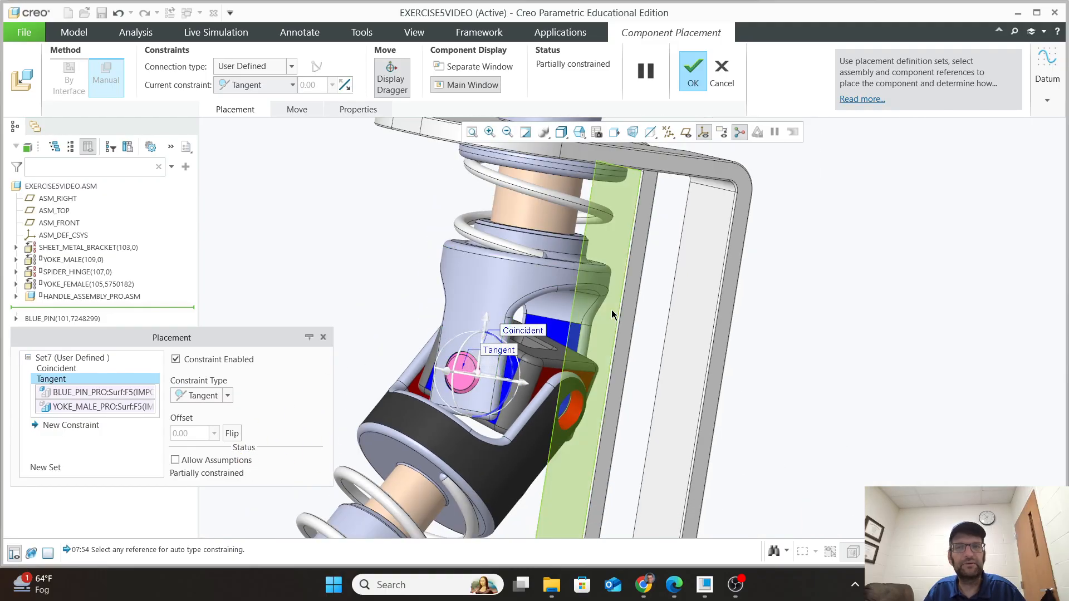
pyautogui.click(695, 71)
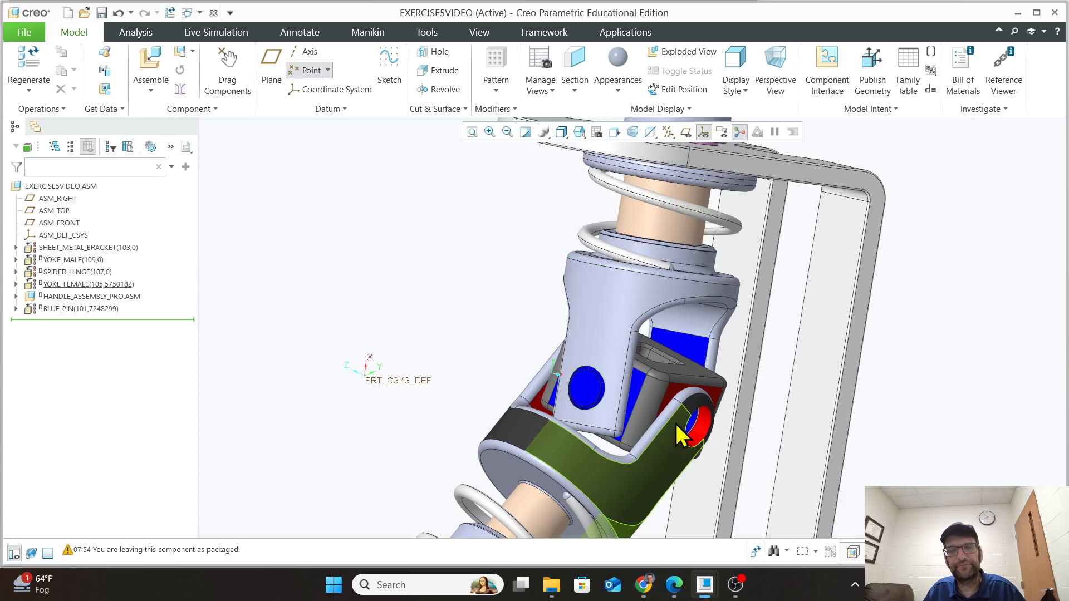
# Assemble a second blue_pin_pro.prt from the Exercise 5 folder.
pyautogui.moveTo(686, 433); pyautogui.dragTo(598, 399, button='middle')
pyautogui.click(146, 62)
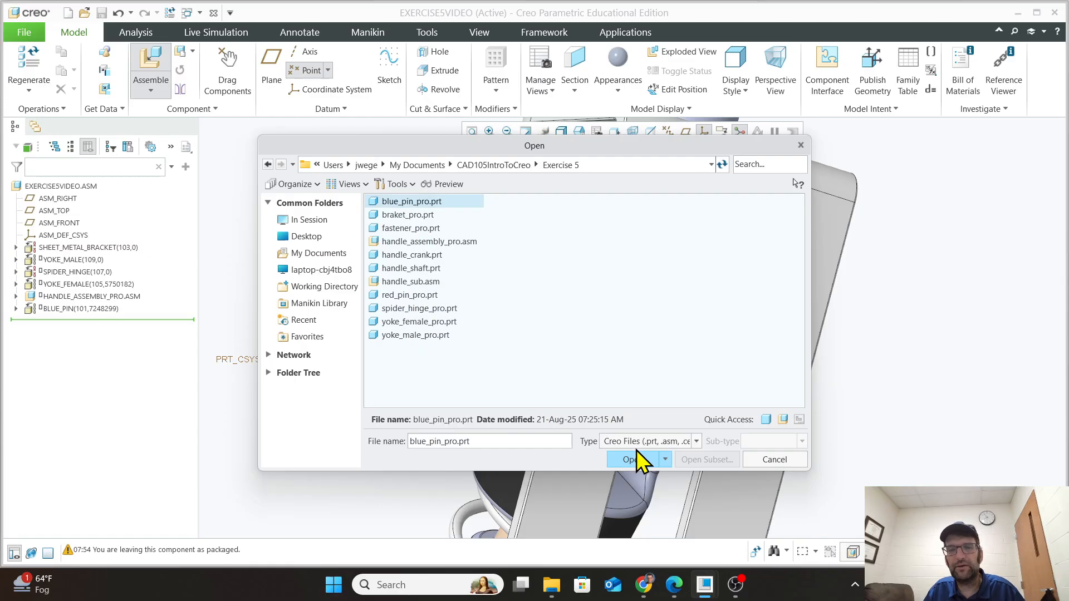
pyautogui.click(627, 460)
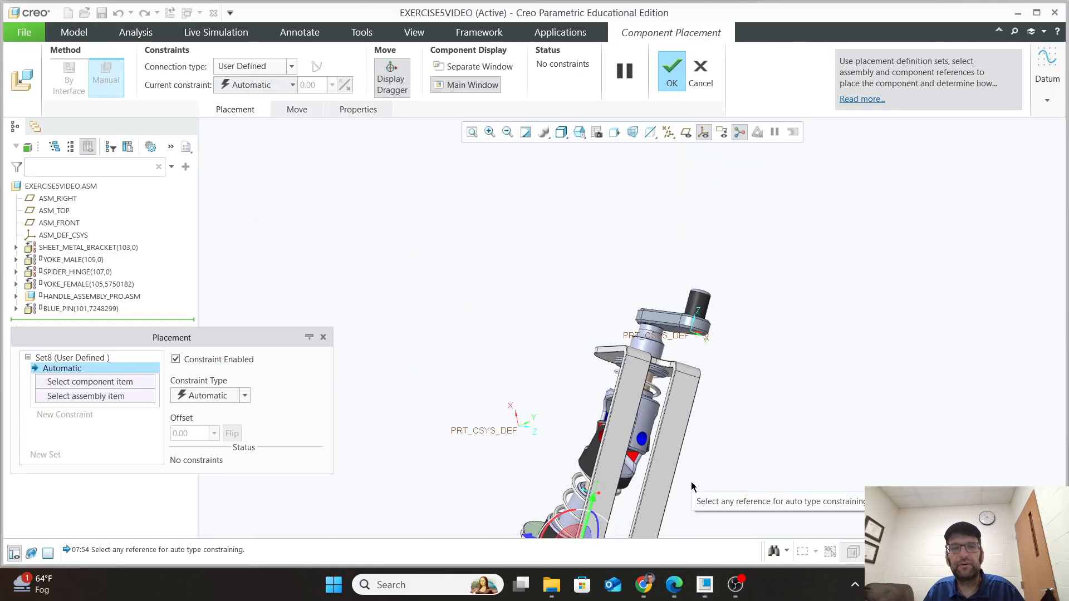
# Move the second blue pin clear of the bracket, beside the open side of the male yoke's hole.
pyautogui.scroll(-5, 676, 492)
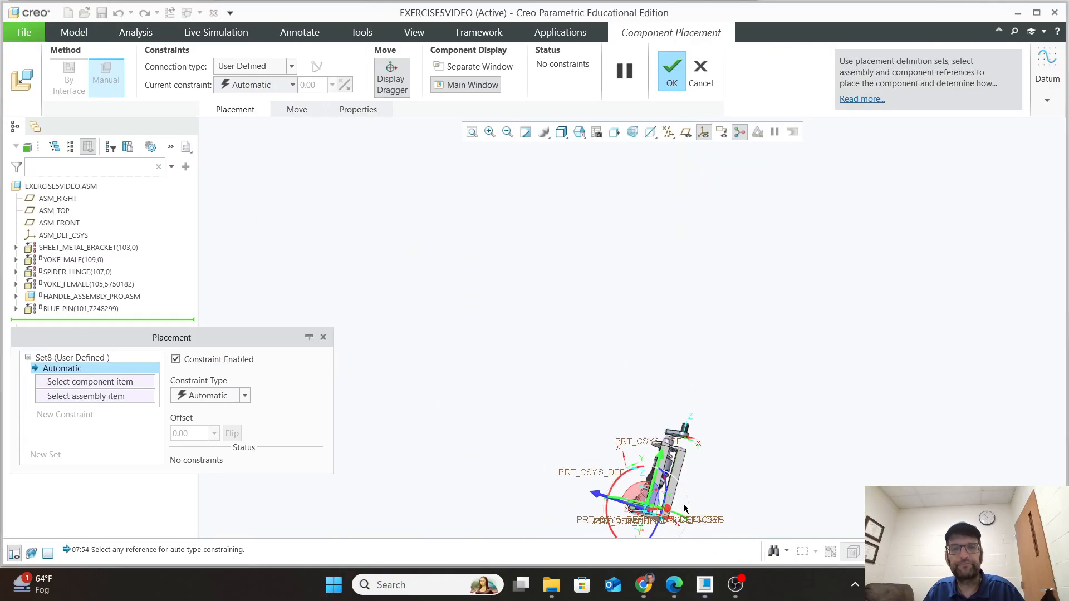
pyautogui.scroll(5, 680, 507)
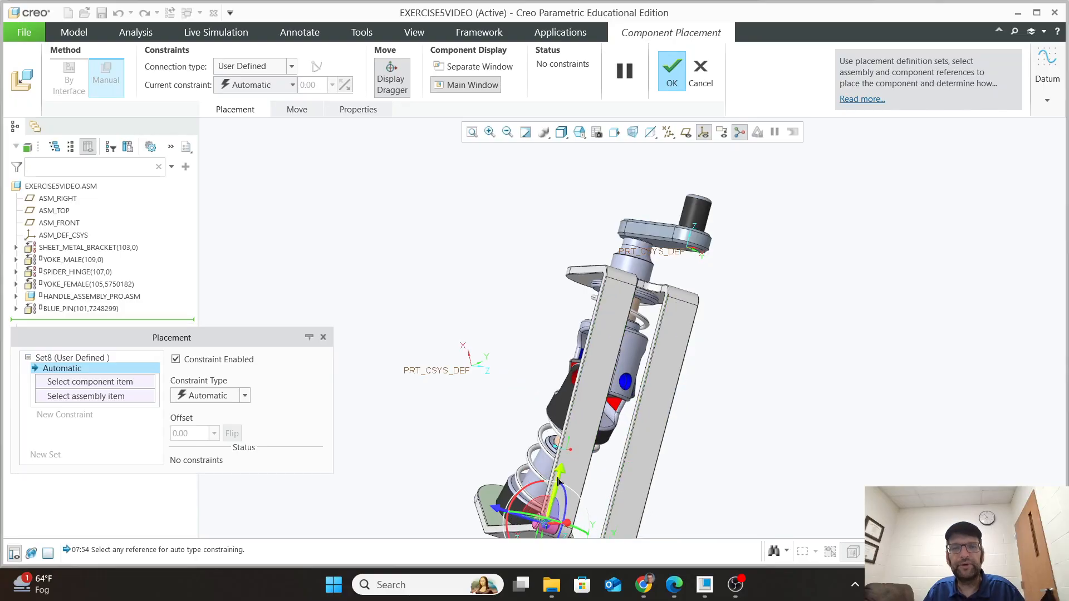
pyautogui.moveTo(558, 480); pyautogui.dragTo(592, 340)
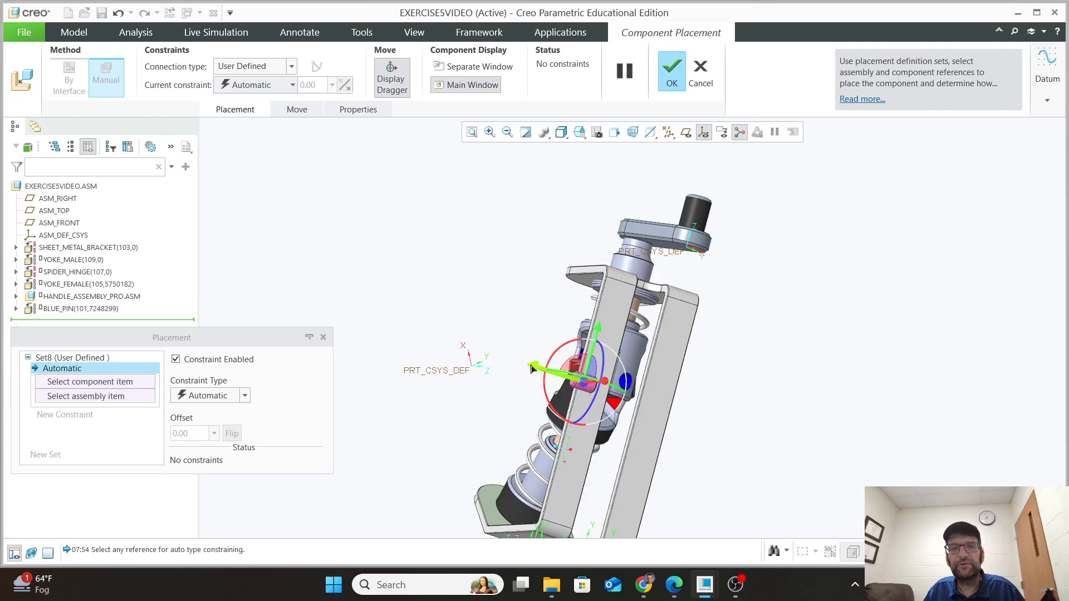
pyautogui.moveTo(609, 385); pyautogui.dragTo(726, 379)
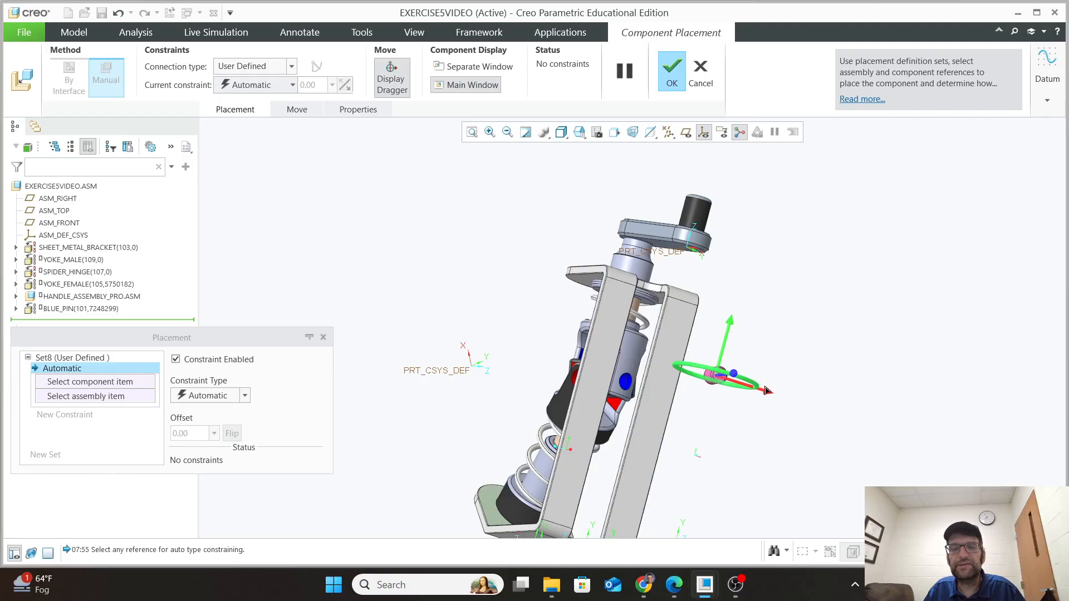
pyautogui.scroll(3, 630, 449)
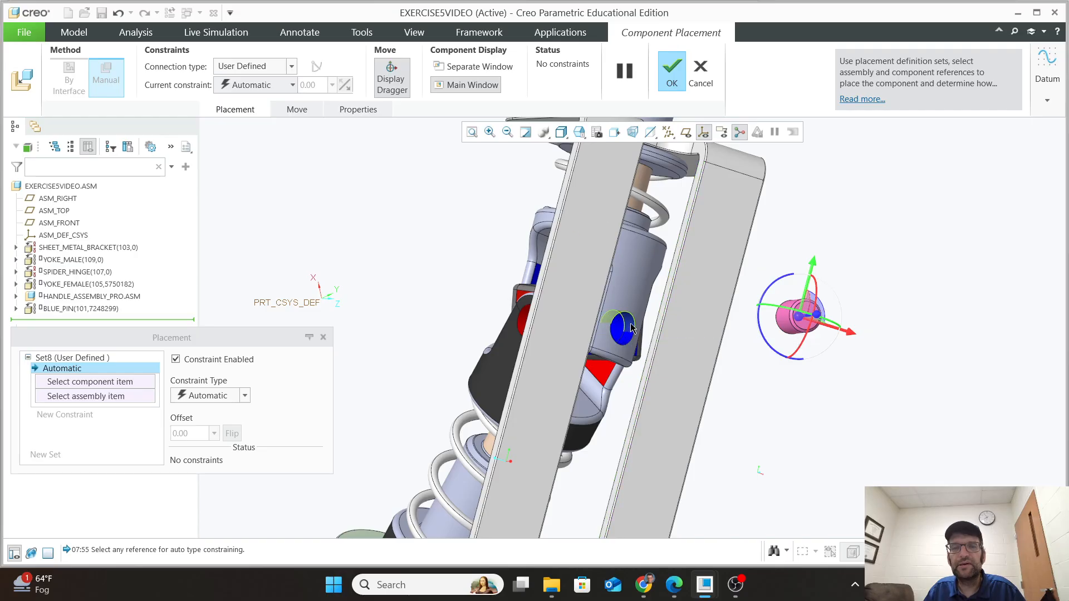
# Constrain the second blue pin Coincident with the male yoke's hole and its end face Tangent to the yoke's curved outer surface.
pyautogui.click(789, 329)
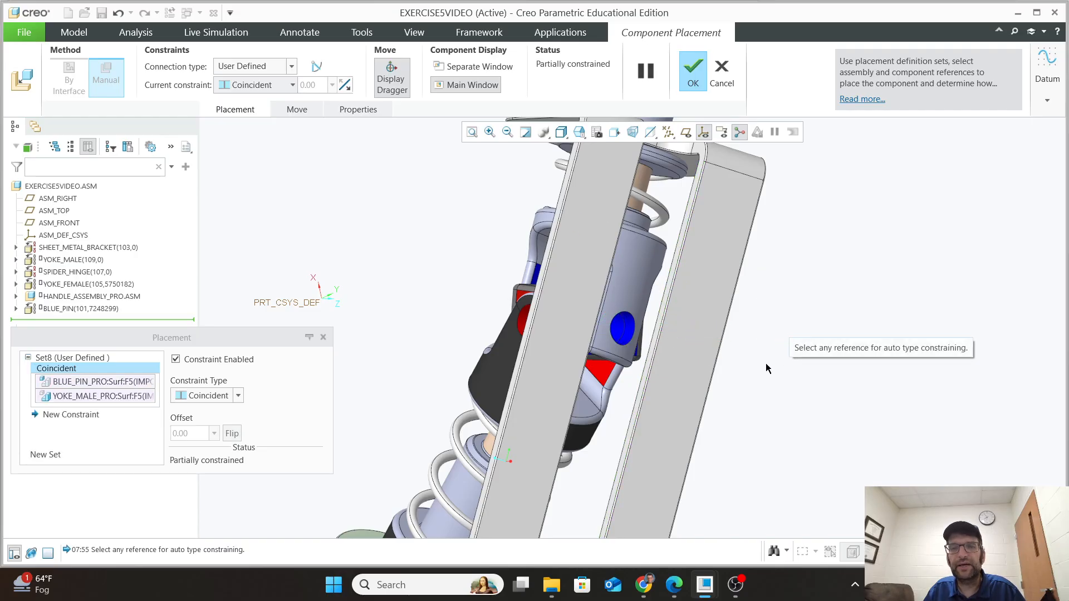
pyautogui.moveTo(623, 406)
pyautogui.mouseDown(button='middle')
pyautogui.moveTo(683, 416)
pyautogui.moveTo(640, 416)
pyautogui.moveTo(607, 390)
pyautogui.moveTo(597, 406)
pyautogui.moveTo(606, 407)
pyautogui.mouseUp(button='middle')
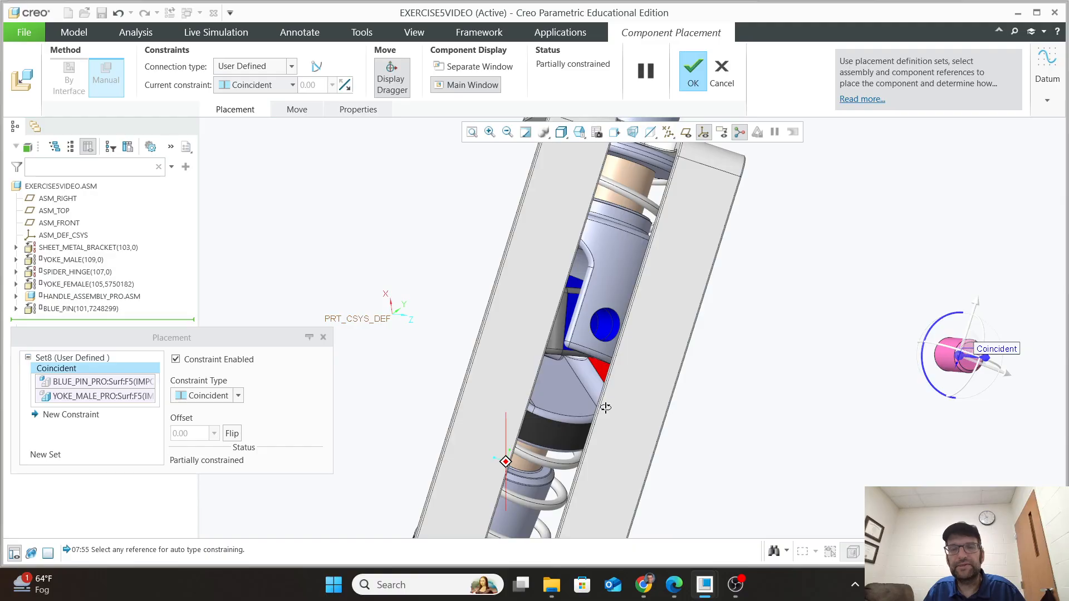
pyautogui.scroll(-3, 963, 359)
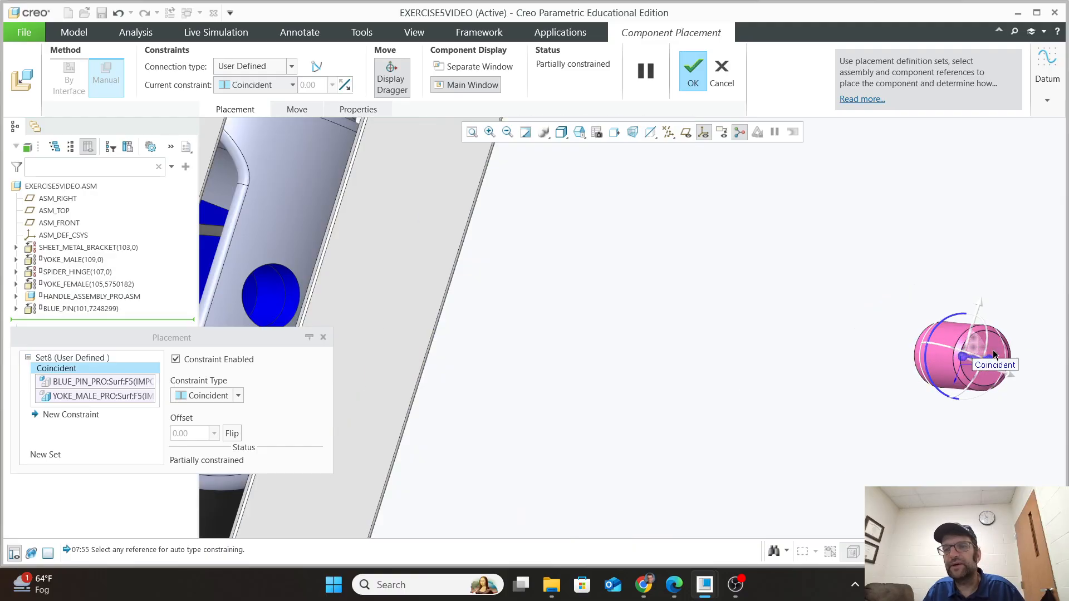
pyautogui.click(77, 417)
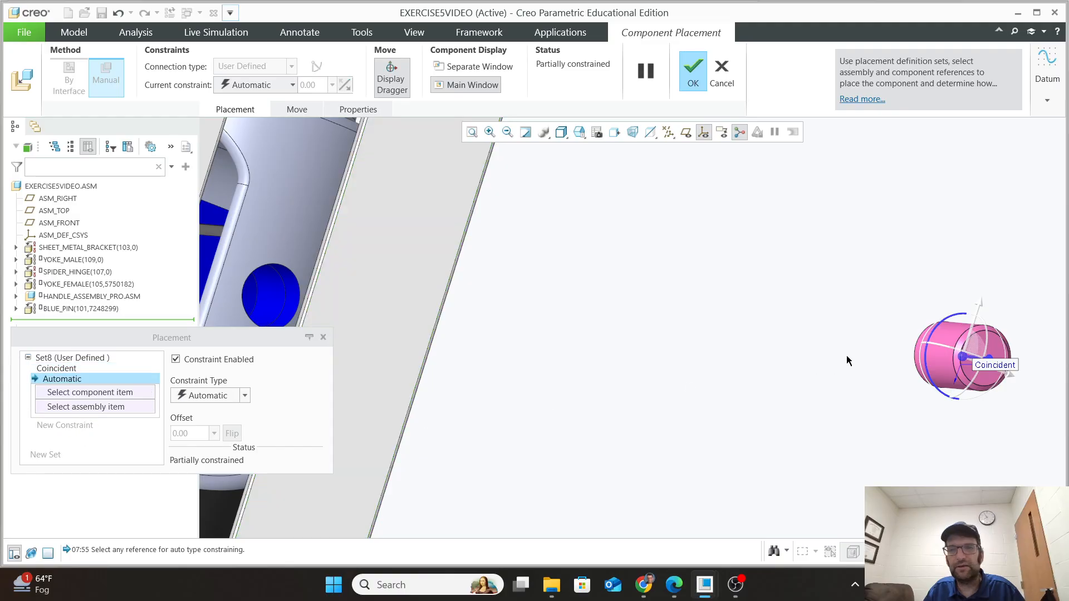
pyautogui.click(1000, 348)
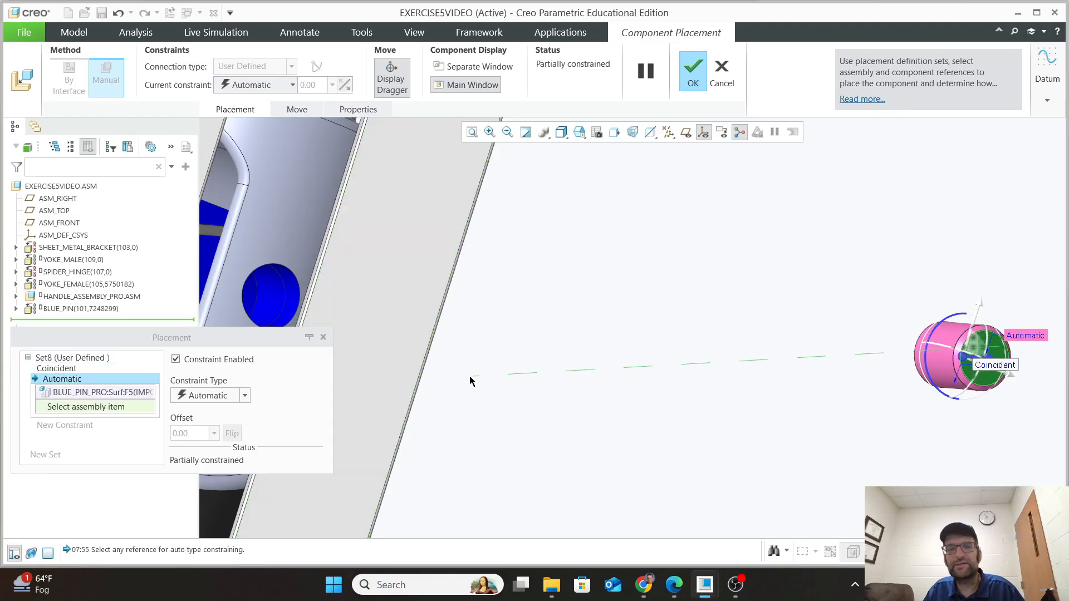
pyautogui.click(294, 263)
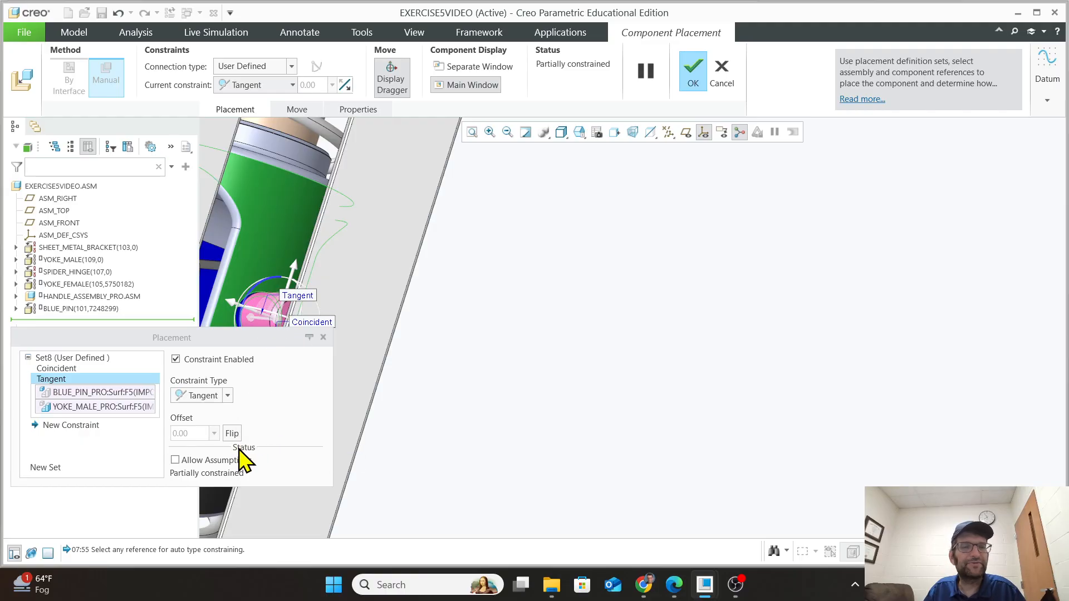
# Flip the second blue pin's Tangent constraint so the pin sits inside the male yoke's hole, and accept the placement.
pyautogui.click(231, 435)
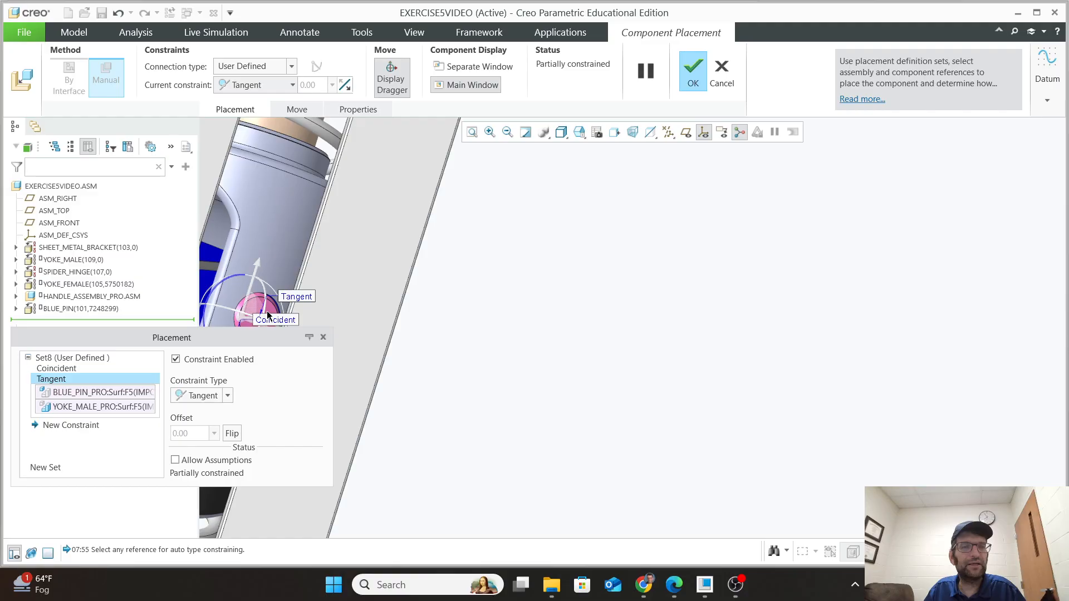
pyautogui.keyDown('shift'); pyautogui.moveTo(370, 396); pyautogui.dragTo(758, 409, button='middle'); pyautogui.keyUp('shift')
pyautogui.moveTo(580, 467); pyautogui.dragTo(656, 461, button='middle')
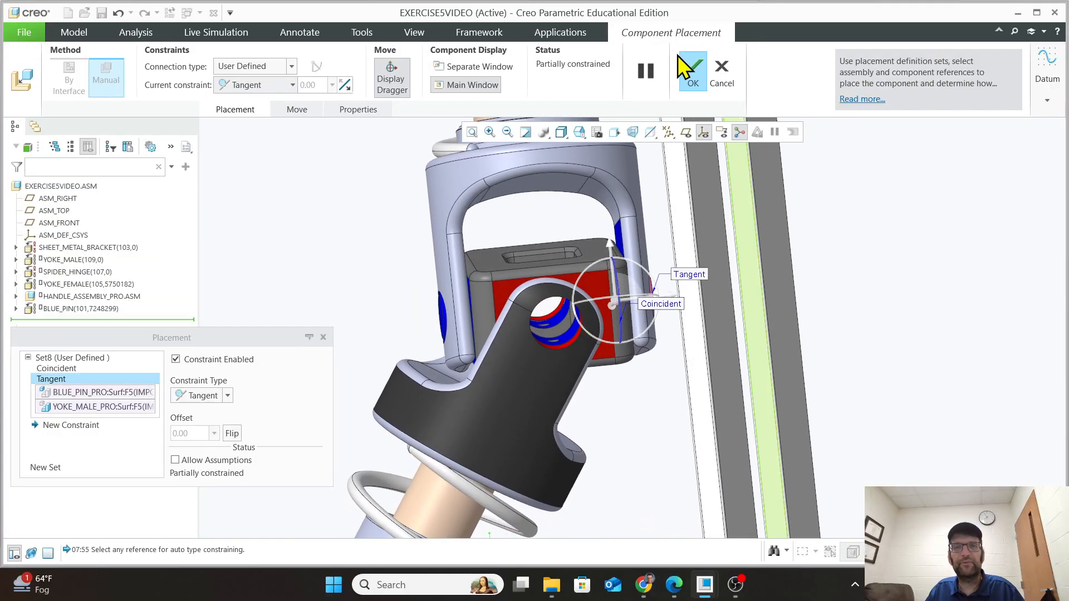
pyautogui.click(692, 73)
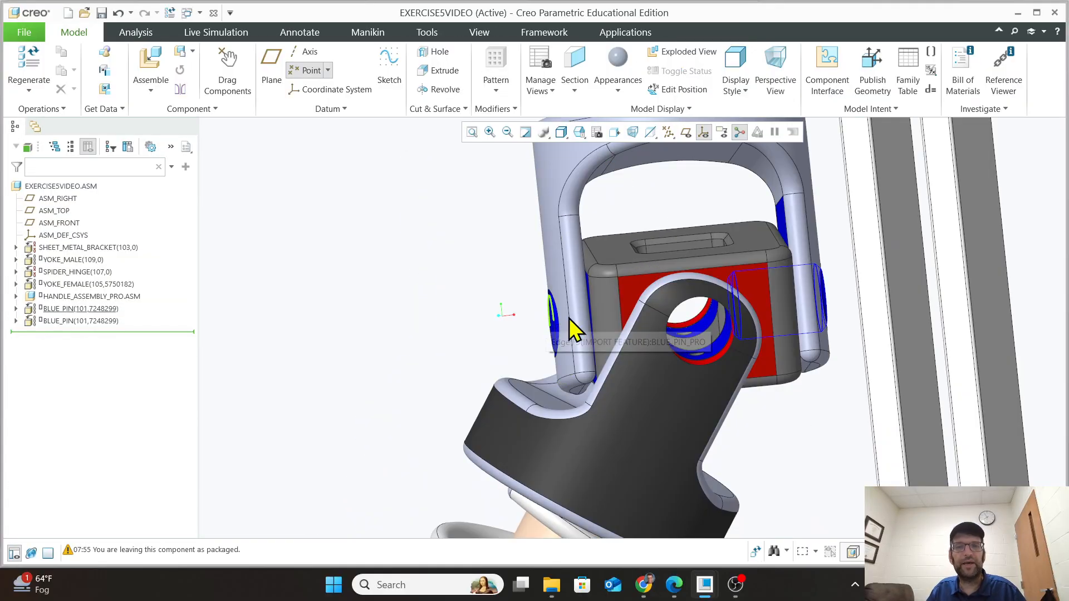
# Assemble red_pin_pro.prt from the Exercise 5 folder.
pyautogui.click(153, 66)
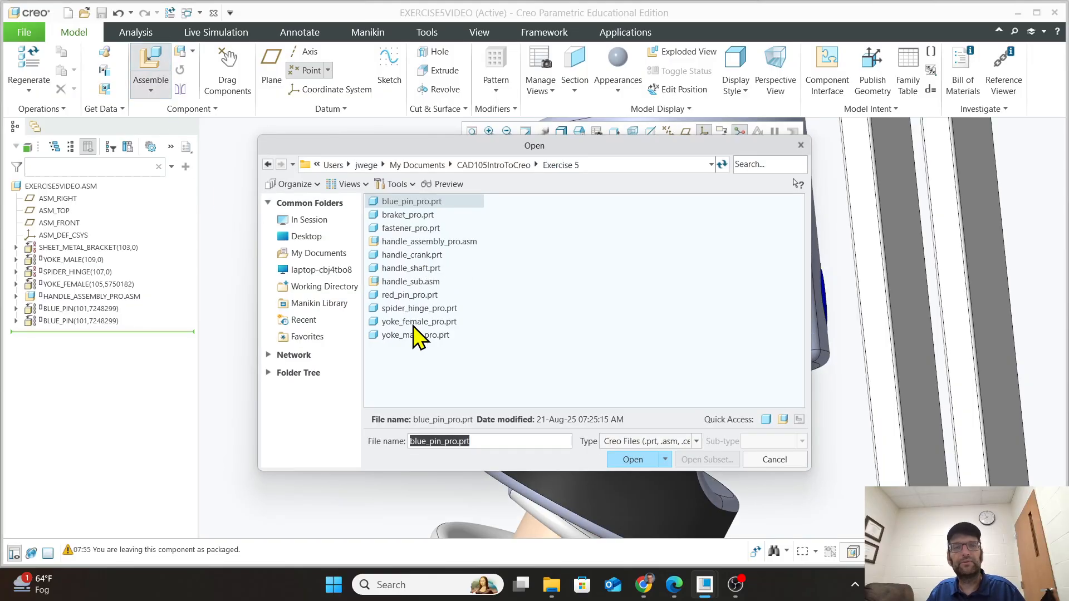
pyautogui.click(417, 296)
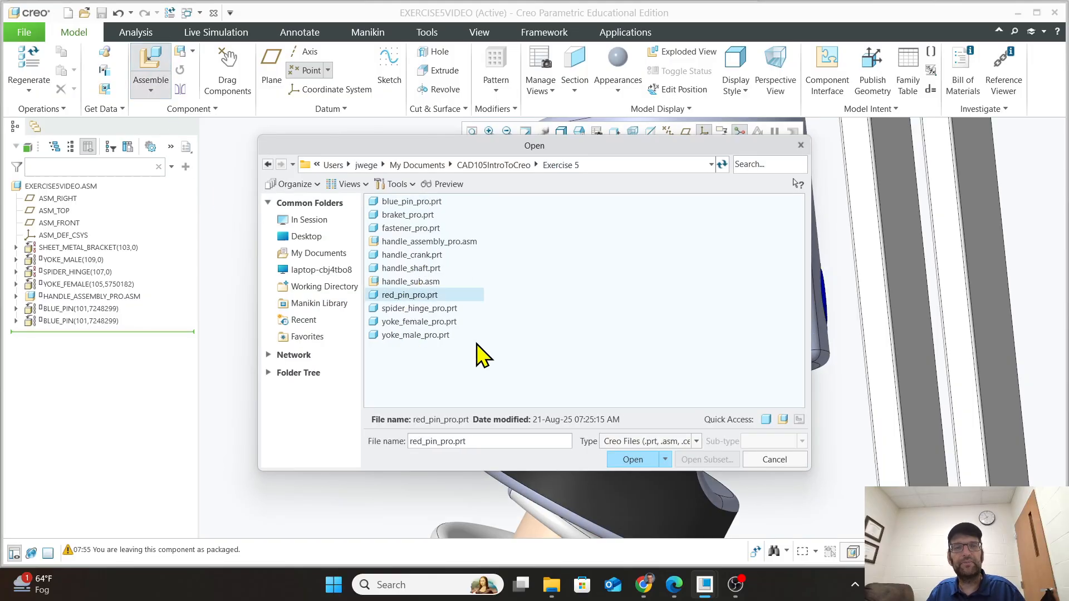
pyautogui.click(658, 460)
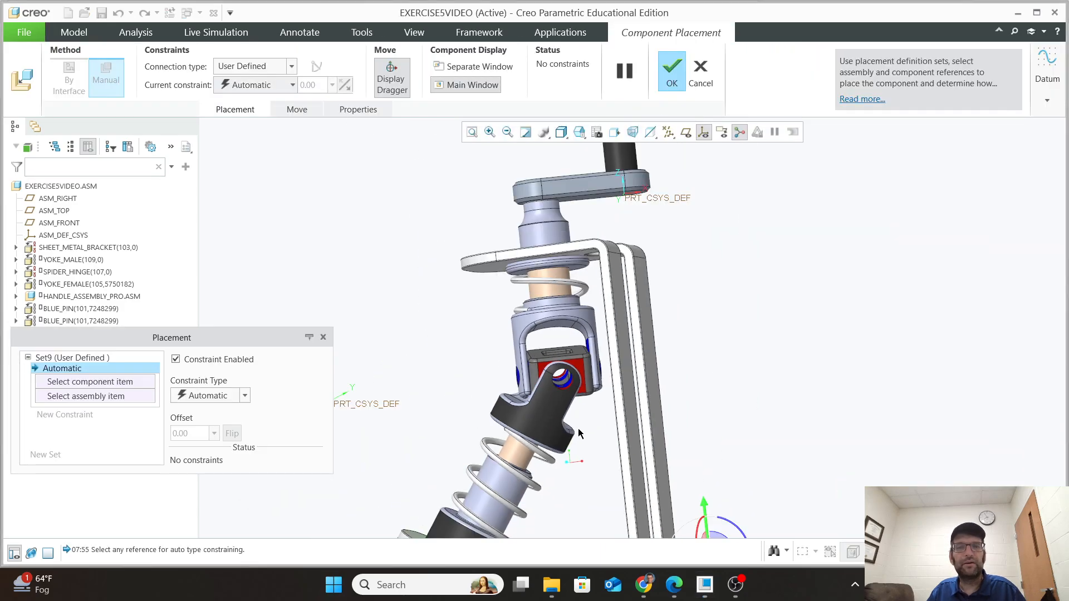
# Make the red pin's cylindrical surface Coincident with the female yoke's hole.
pyautogui.scroll(1, 579, 468)
pyautogui.moveTo(580, 468); pyautogui.dragTo(620, 445, button='middle')
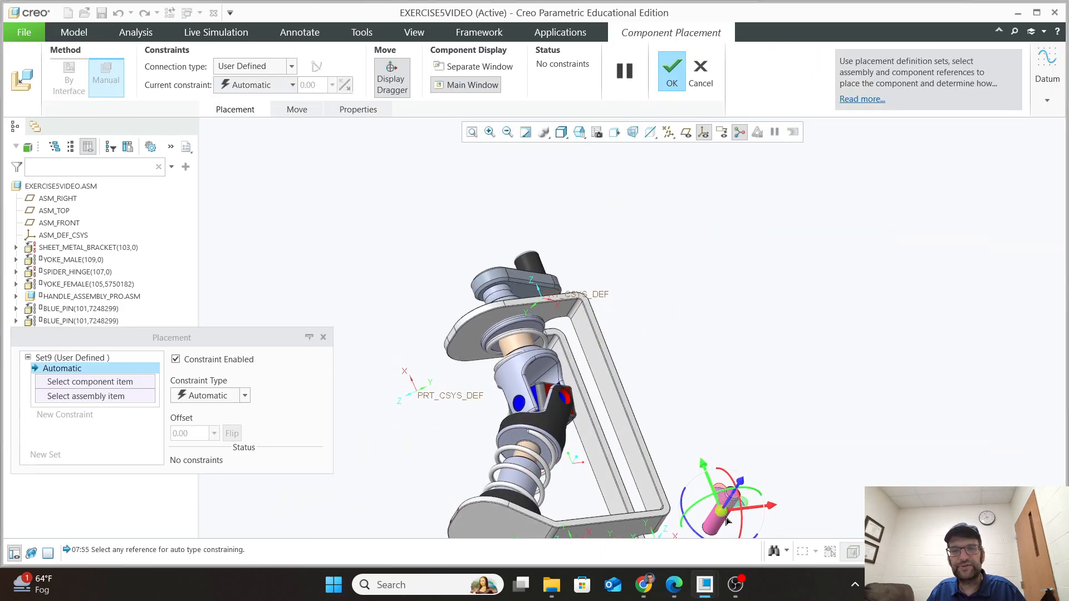
pyautogui.click(725, 518)
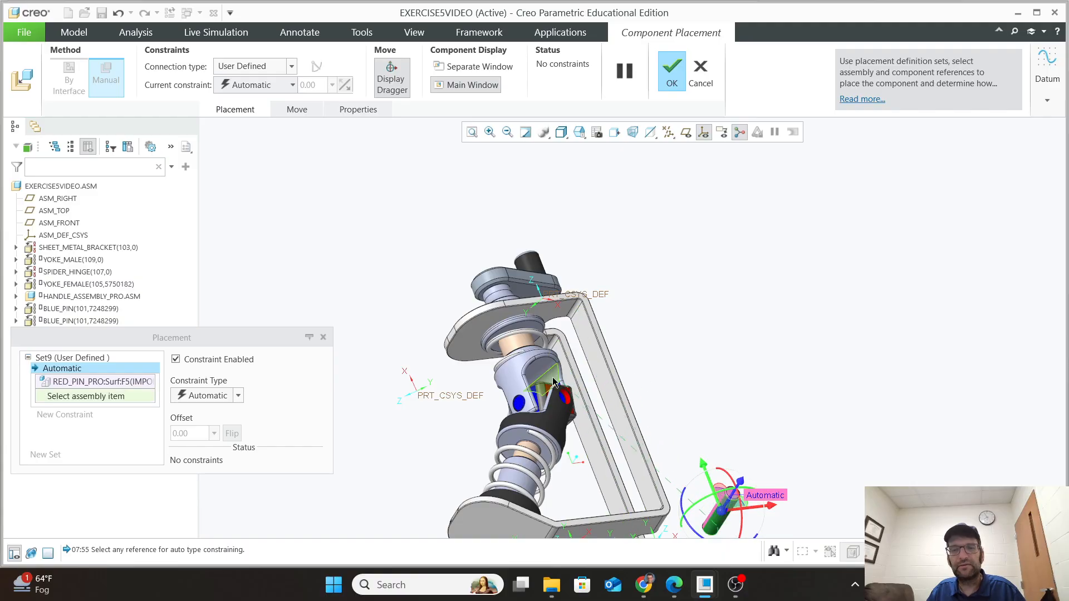
pyautogui.scroll(-2, 557, 385)
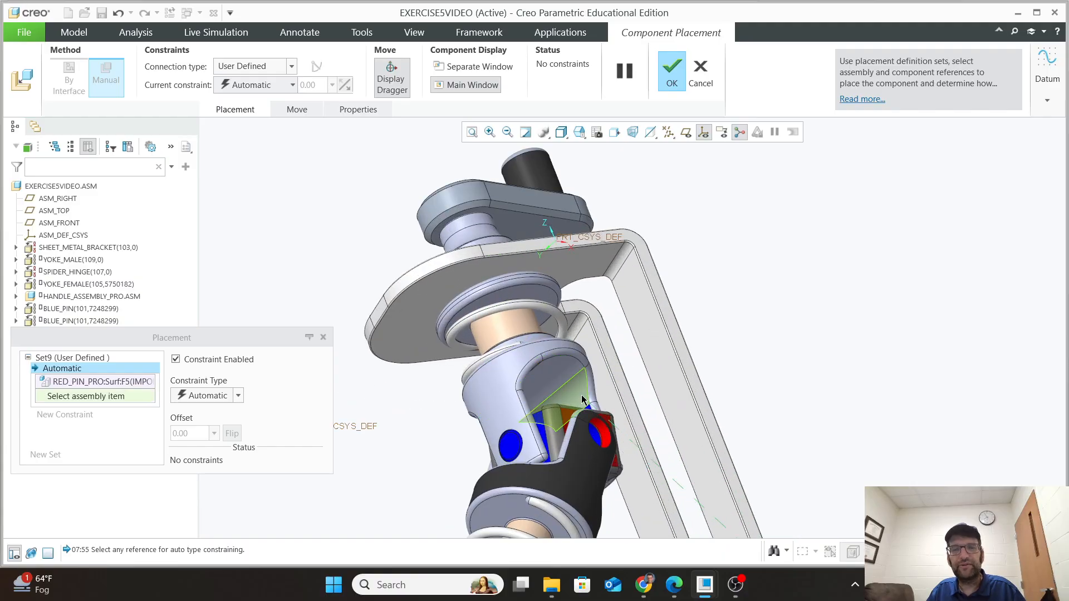
pyautogui.click(601, 434)
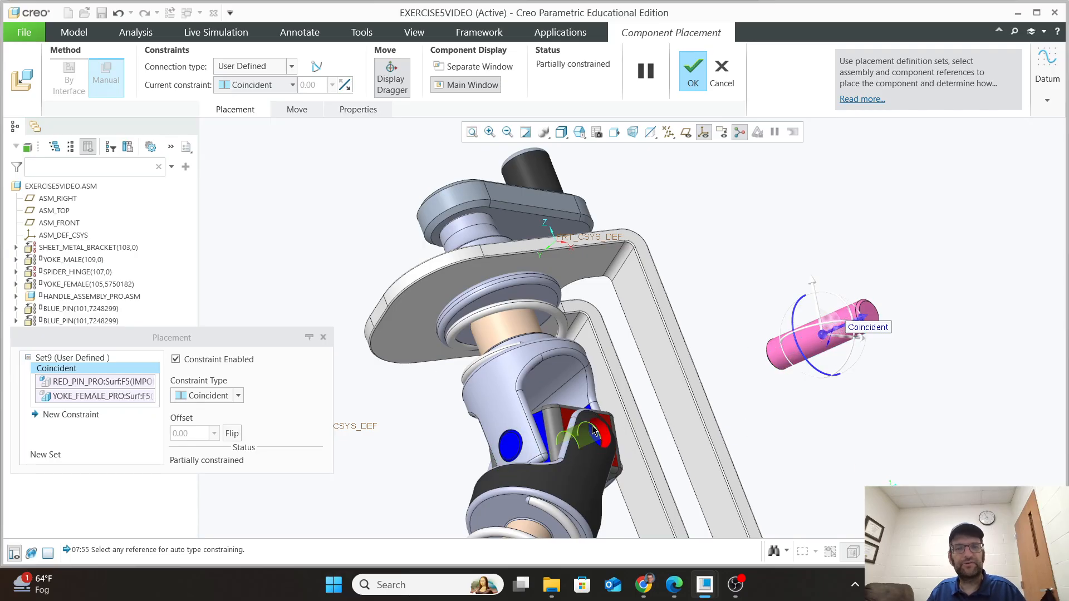
# Constrain the red pin's end face Tangent to the female yoke's outer surface, flipped so the pin sits inside the hole, and accept the placement.
pyautogui.click(67, 415)
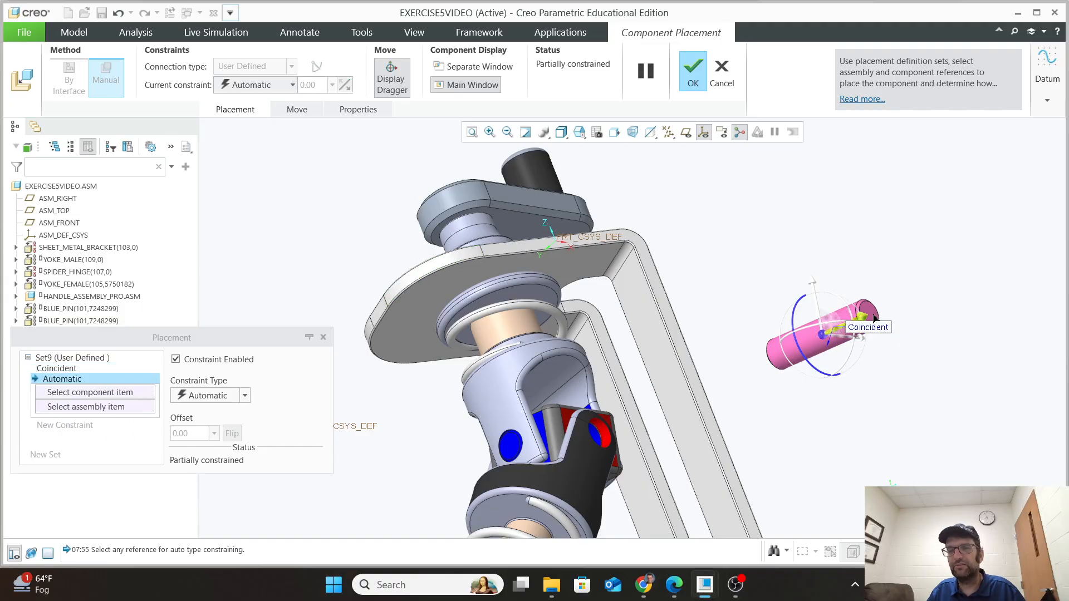
pyautogui.click(868, 309)
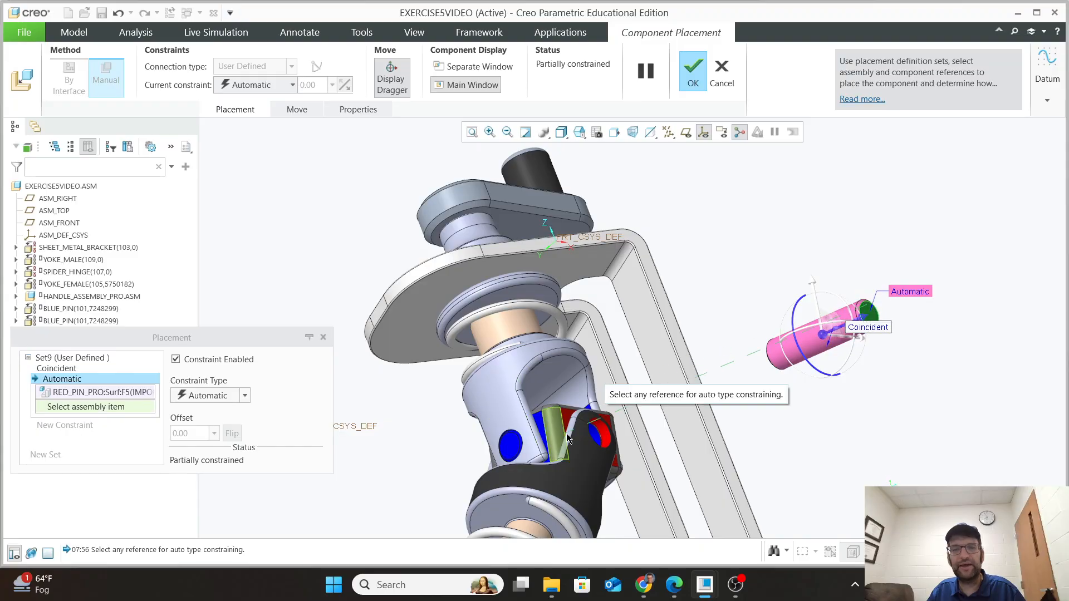
pyautogui.click(580, 447)
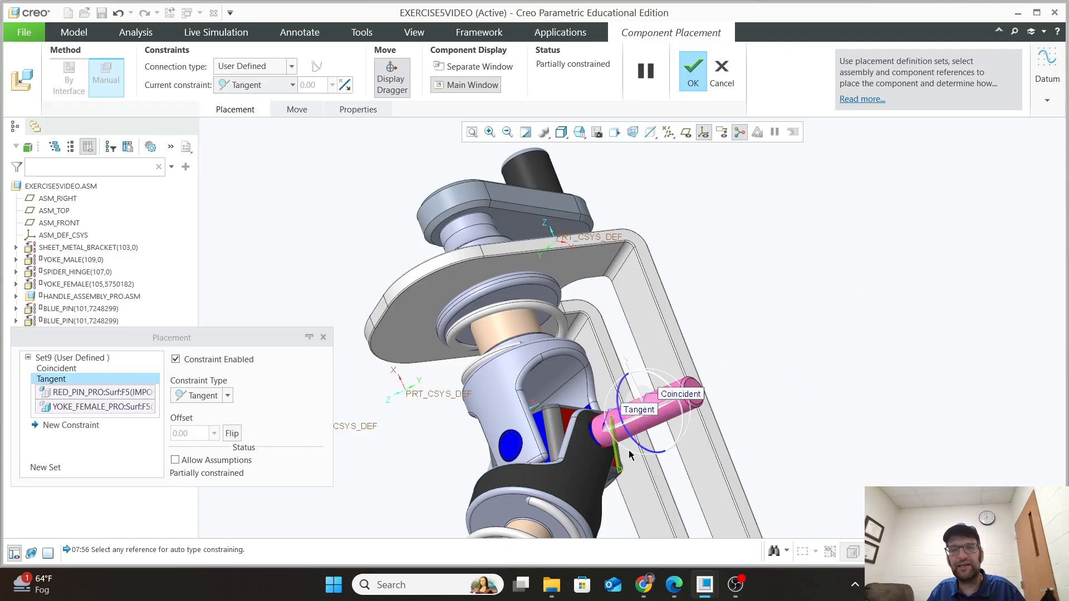
pyautogui.click(232, 434)
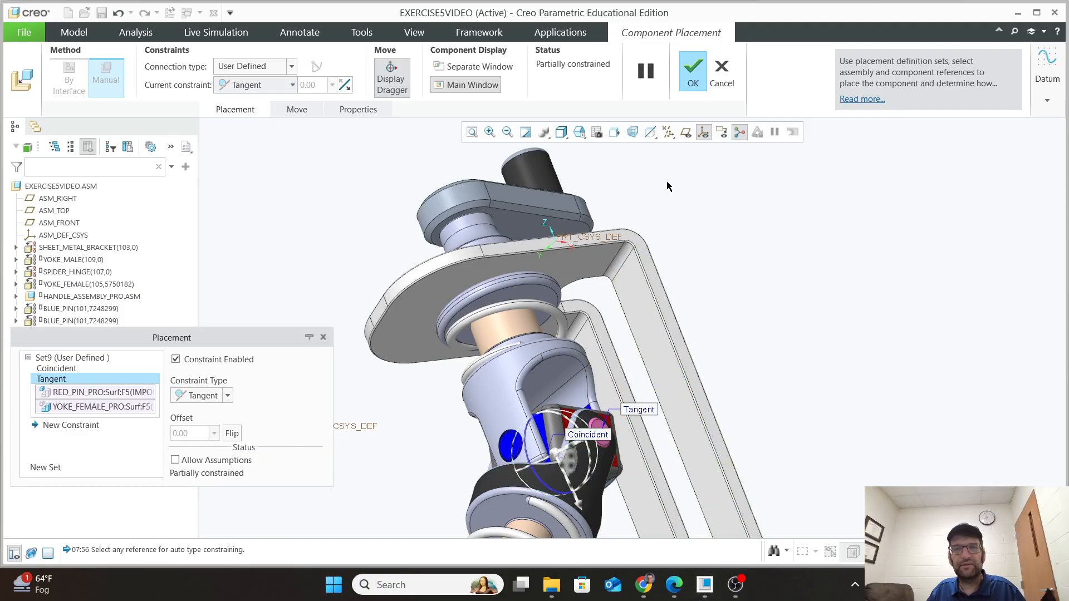
pyautogui.click(705, 70)
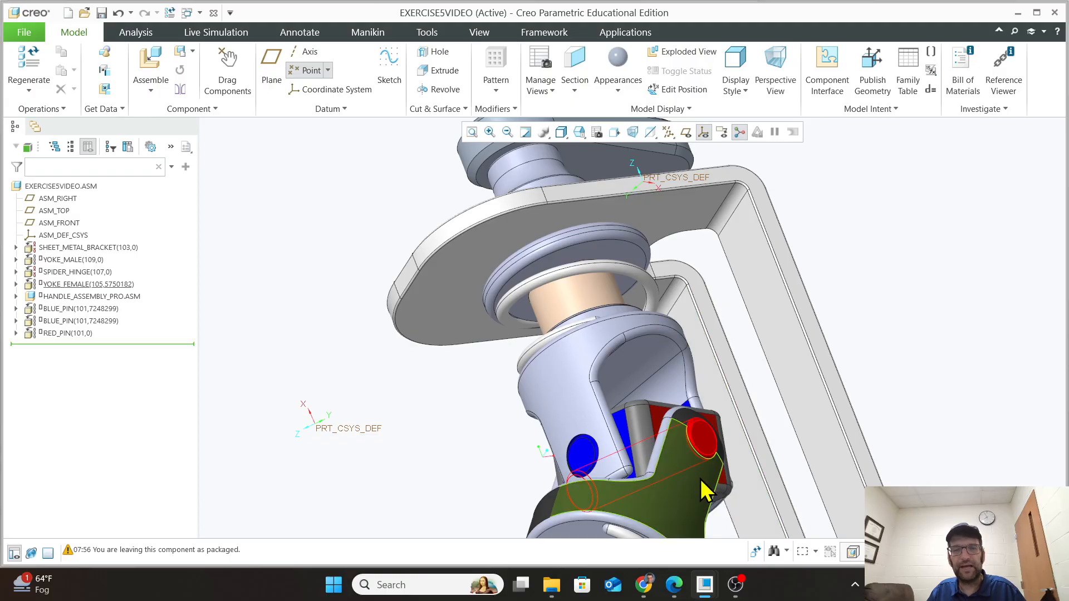
# Assemble fastener_pro.prt from the Exercise 5 folder.
pyautogui.scroll(2, 701, 487)
pyautogui.keyDown('shift'); pyautogui.moveTo(700, 491); pyautogui.dragTo(626, 387, button='middle'); pyautogui.keyUp('shift')
pyautogui.hotkey('ctrl', 'd')
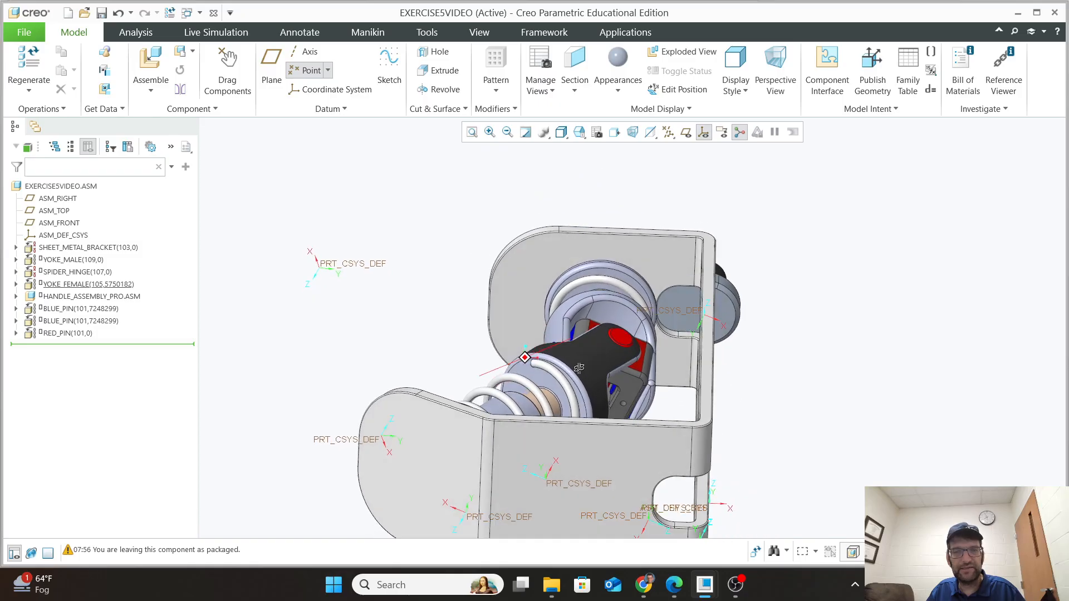
pyautogui.scroll(-6, 612, 415)
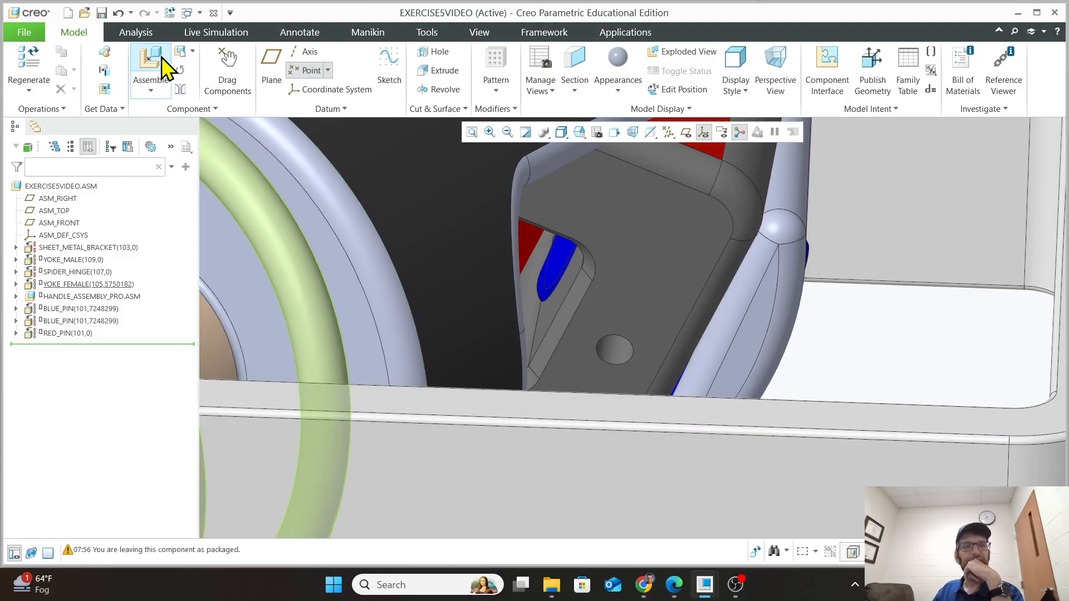
pyautogui.click(153, 72)
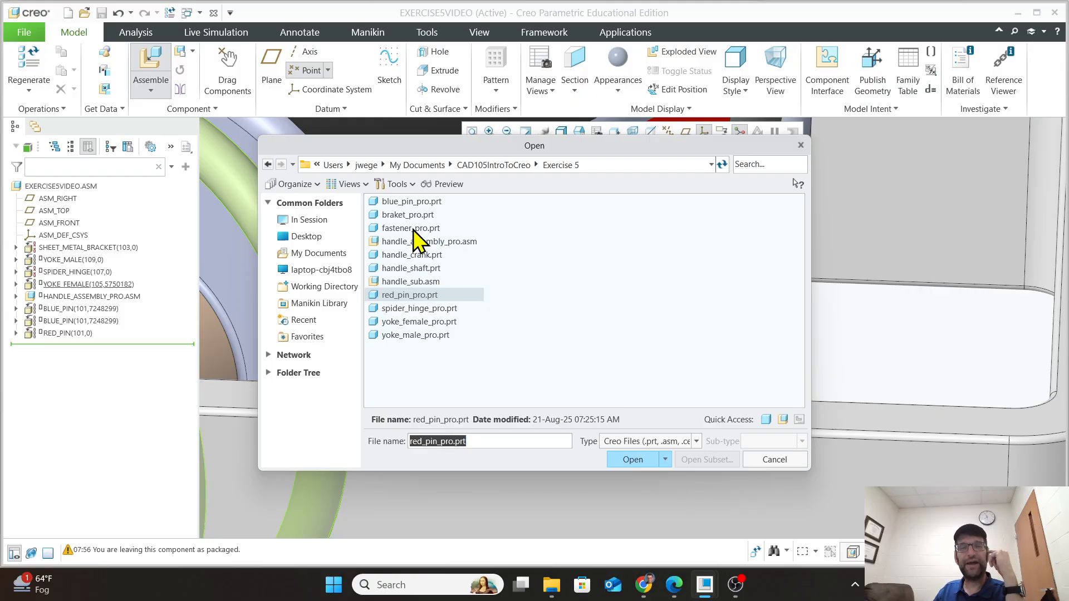
pyautogui.click(413, 229)
pyautogui.click(633, 460)
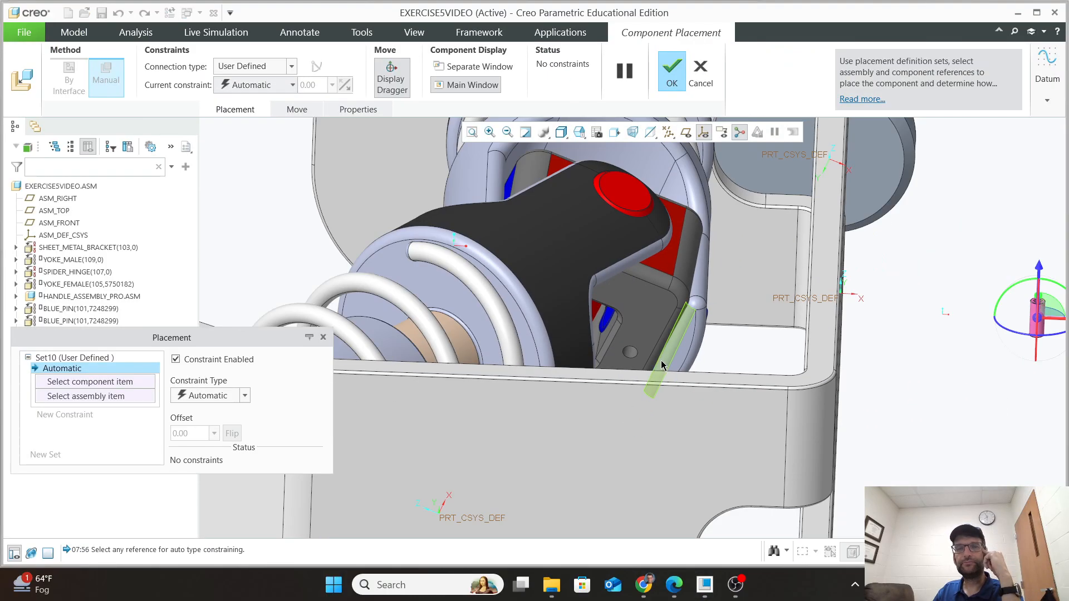
# Rotate the fastener so its hex-socket end faces outward, roughly in line with the small holes in the spider hinge.
pyautogui.scroll(-3, 969, 343)
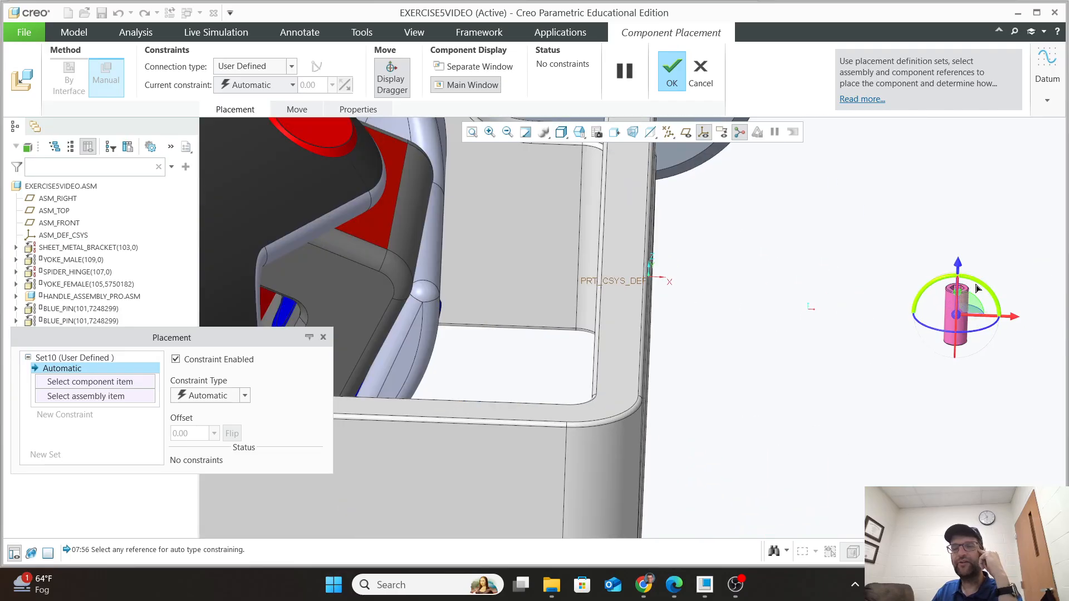
pyautogui.scroll(2, 891, 381)
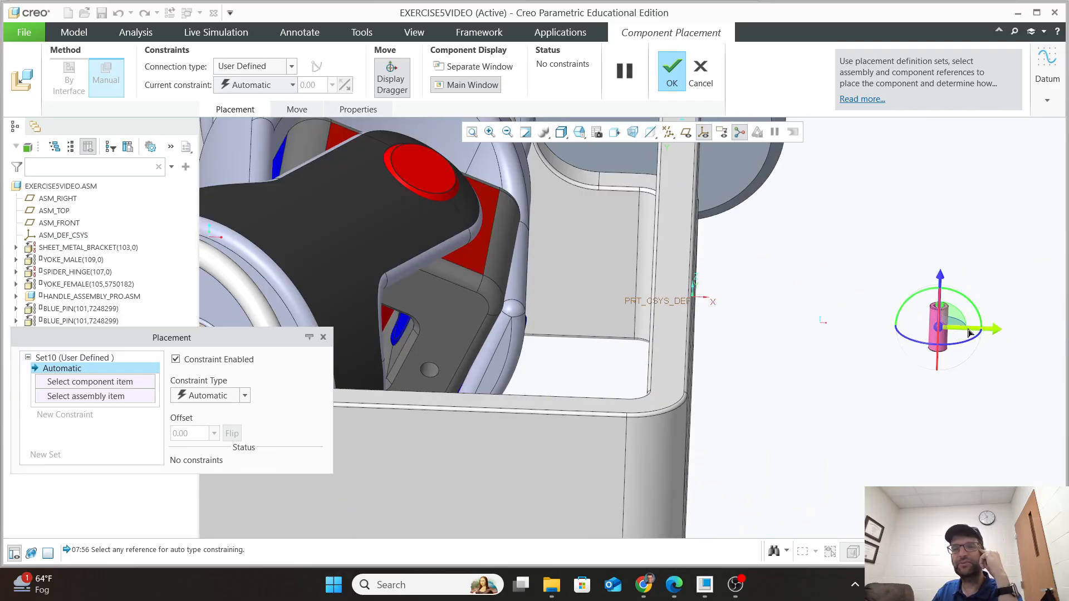
pyautogui.moveTo(961, 449); pyautogui.dragTo(924, 441, button='middle')
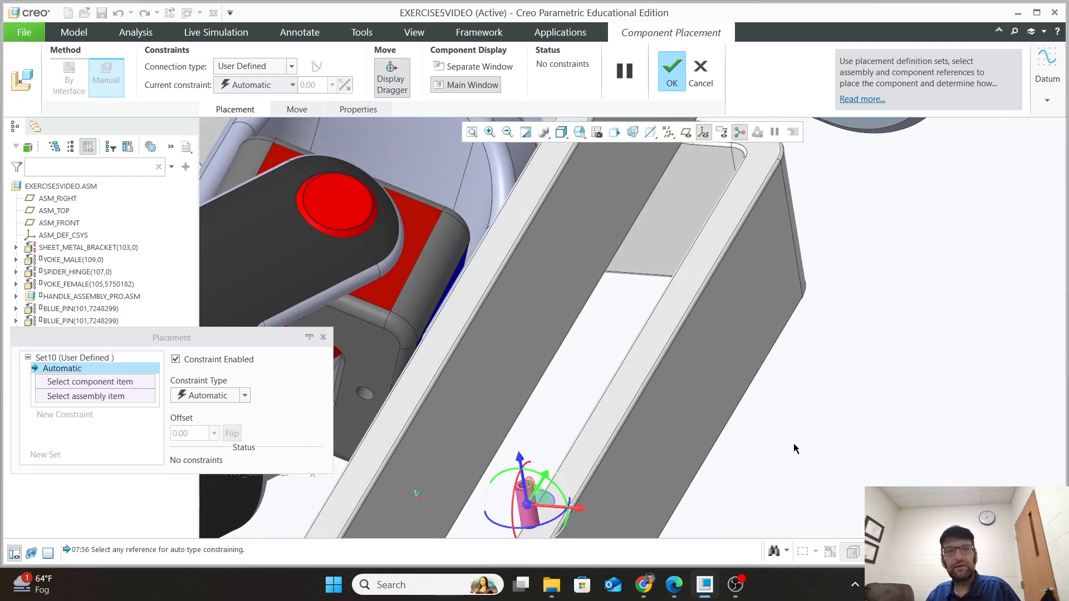
pyautogui.scroll(3, 796, 449)
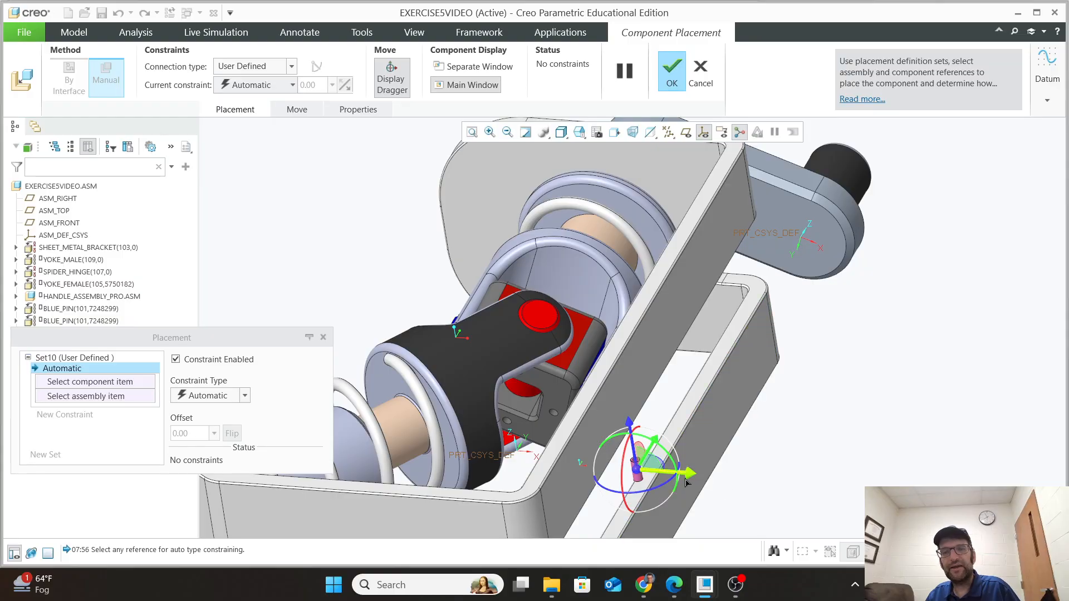
pyautogui.scroll(-5, 640, 474)
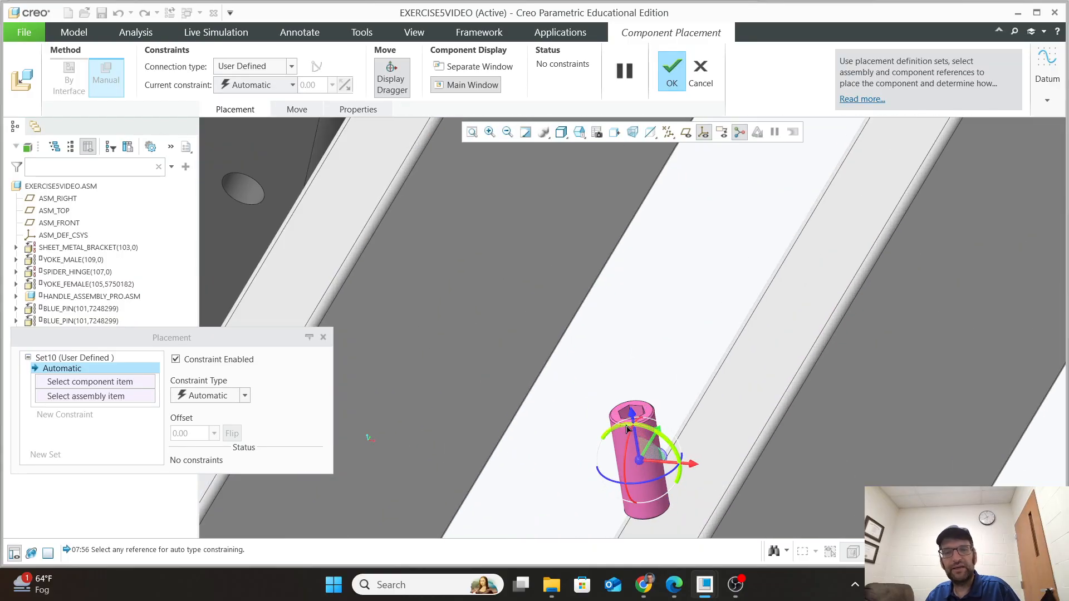
pyautogui.scroll(5, 628, 429)
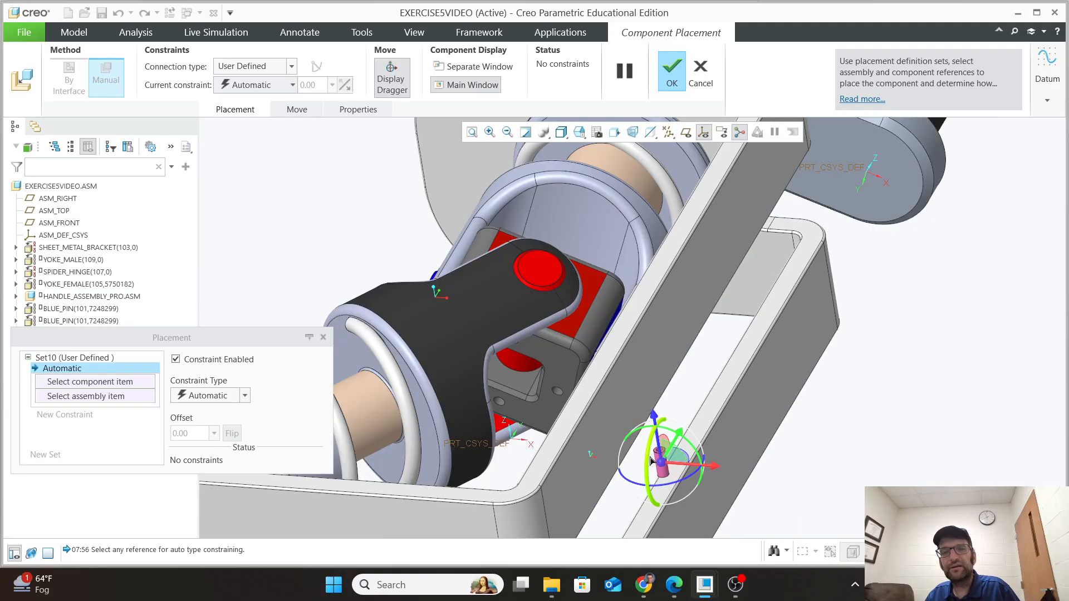
pyautogui.moveTo(650, 459); pyautogui.dragTo(657, 486)
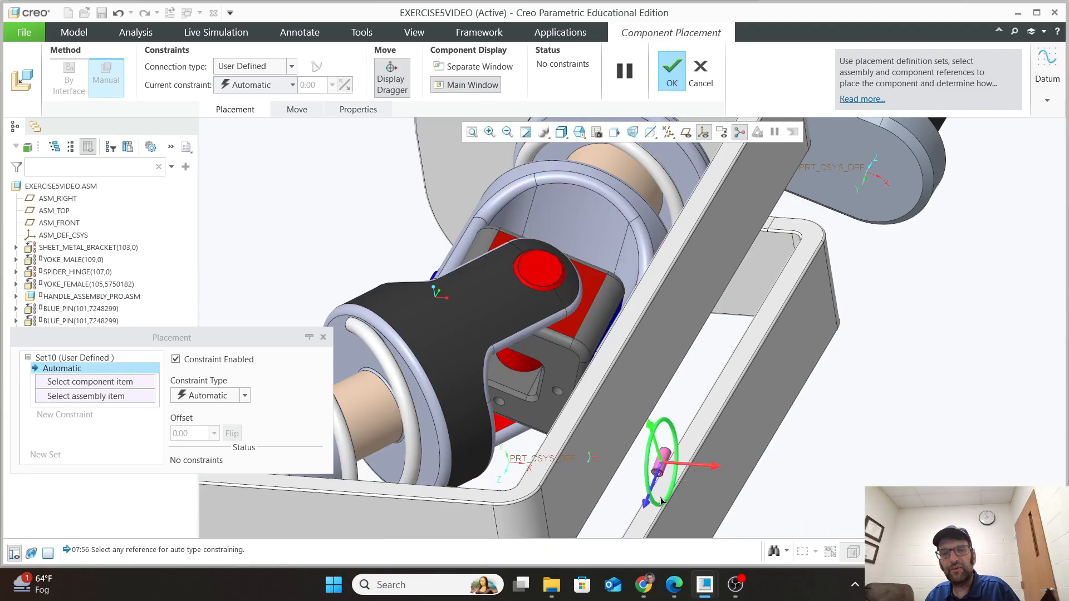
# Make the fastener's cylindrical surface Coincident with one of the small holes in the spider hinge's flat face.
pyautogui.scroll(-3, 668, 490)
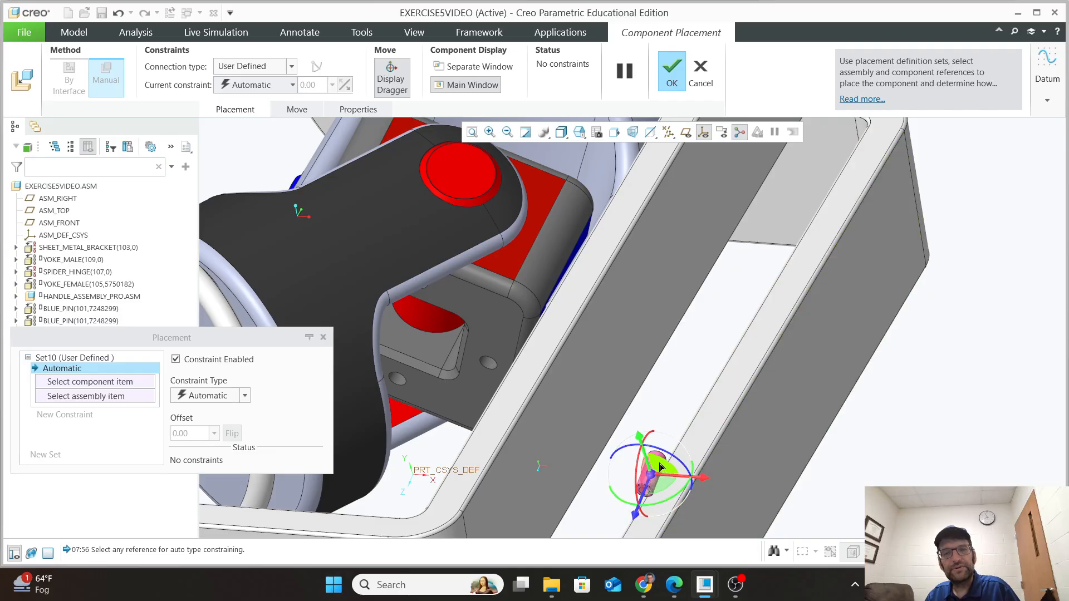
pyautogui.scroll(-2, 661, 467)
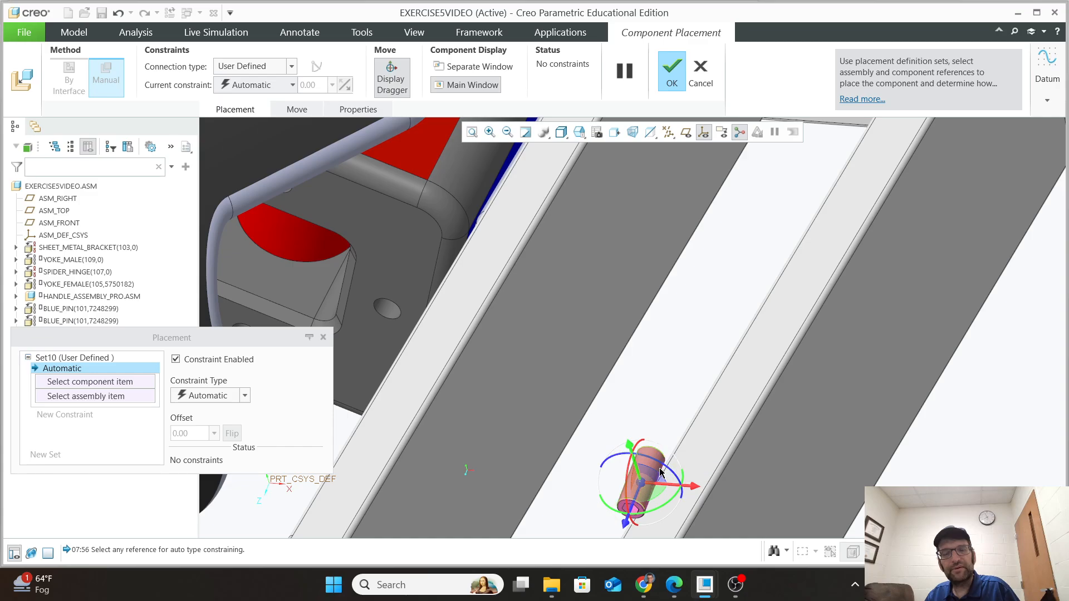
pyautogui.scroll(-2, 653, 454)
pyautogui.click(652, 454)
pyautogui.scroll(2, 577, 446)
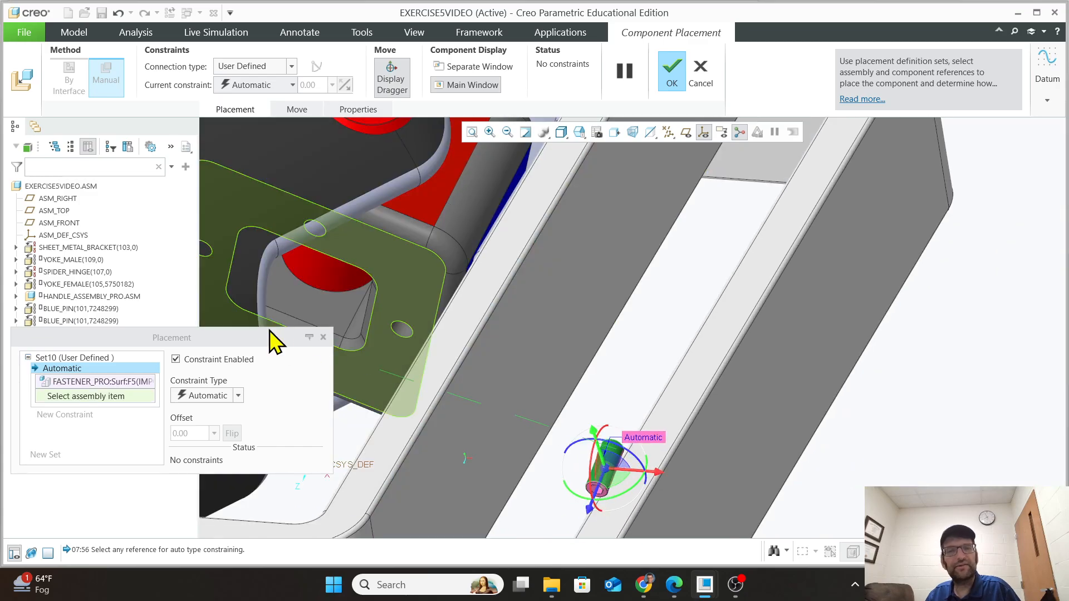
pyautogui.click(405, 338)
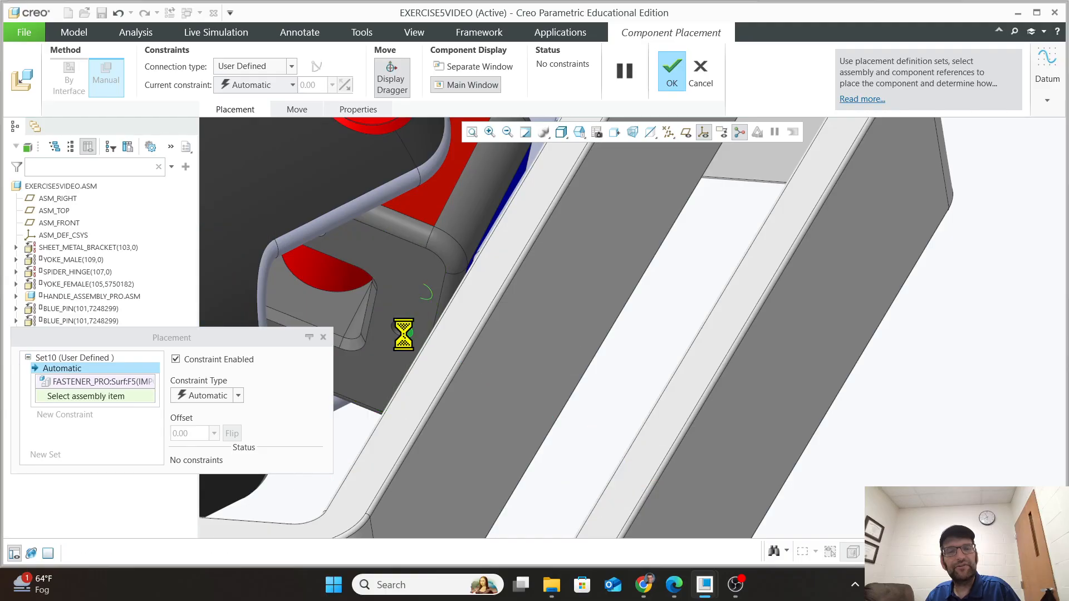
# Slide the fastener along its constrained axis until it sits clear of the bracket and handle.
pyautogui.scroll(5, 423, 377)
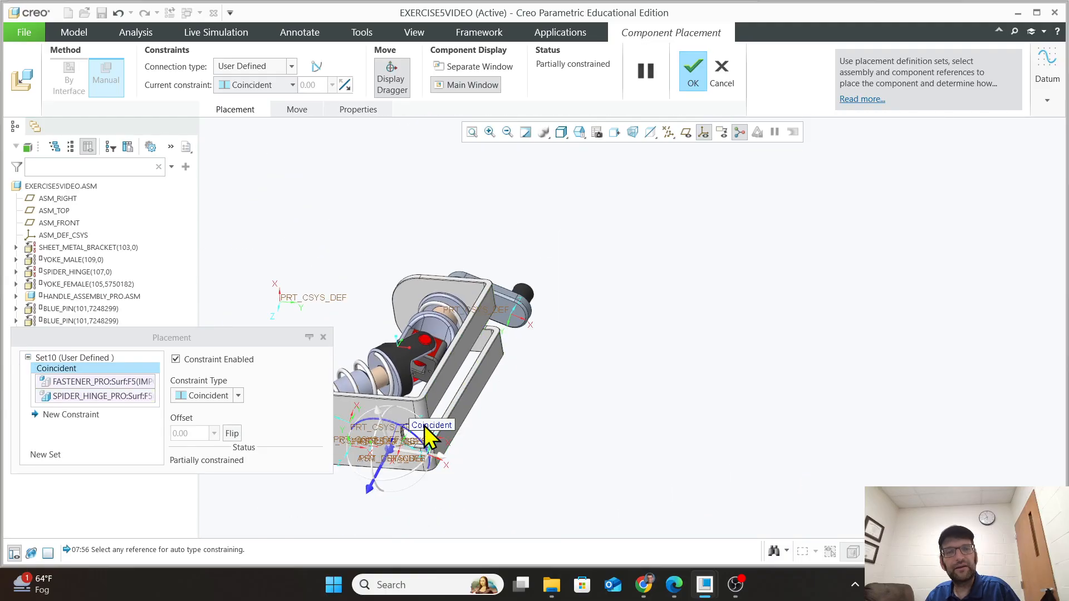
pyautogui.scroll(3, 393, 483)
pyautogui.moveTo(375, 501); pyautogui.dragTo(516, 334)
pyautogui.scroll(-3, 500, 290)
pyautogui.scroll(-2, 496, 284)
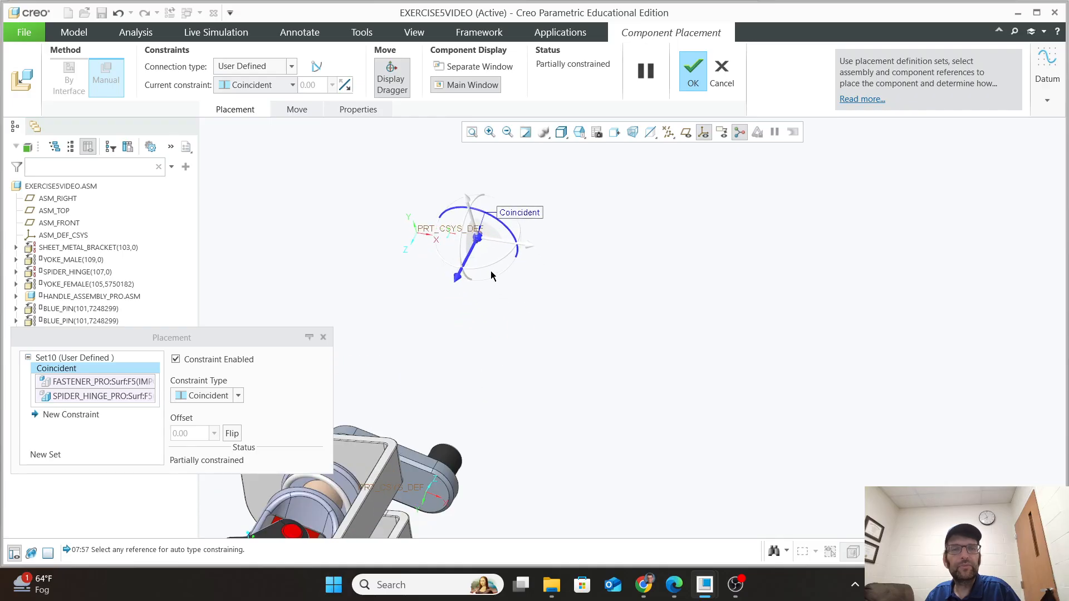
pyautogui.moveTo(451, 282); pyautogui.dragTo(426, 376)
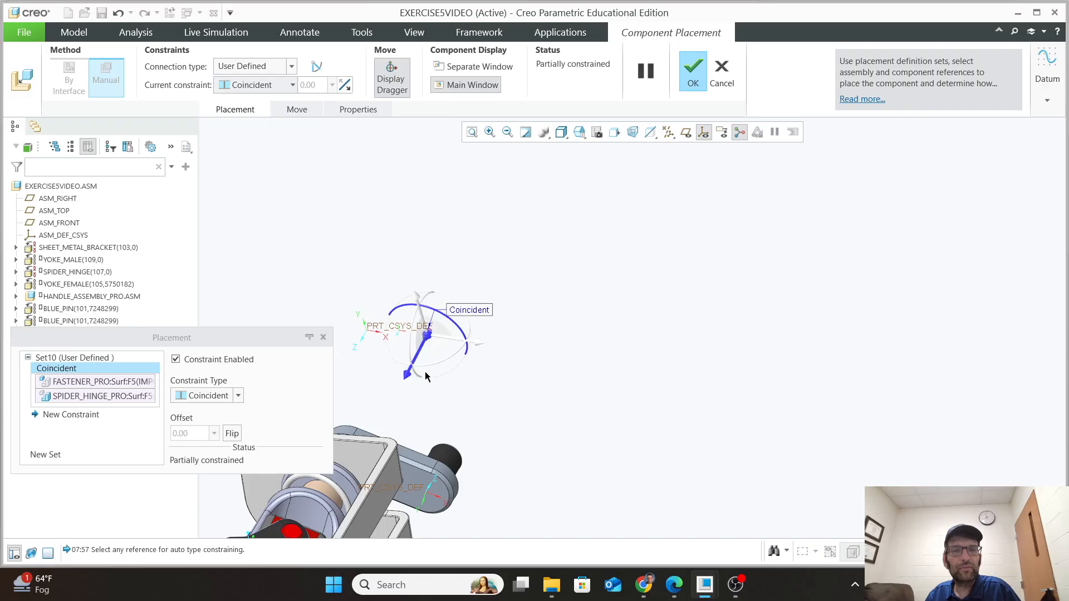
# Constrain the fastener's hex-socket end face to the spider hinge's flat face with a Distance offset of 0.
pyautogui.scroll(-3, 426, 344)
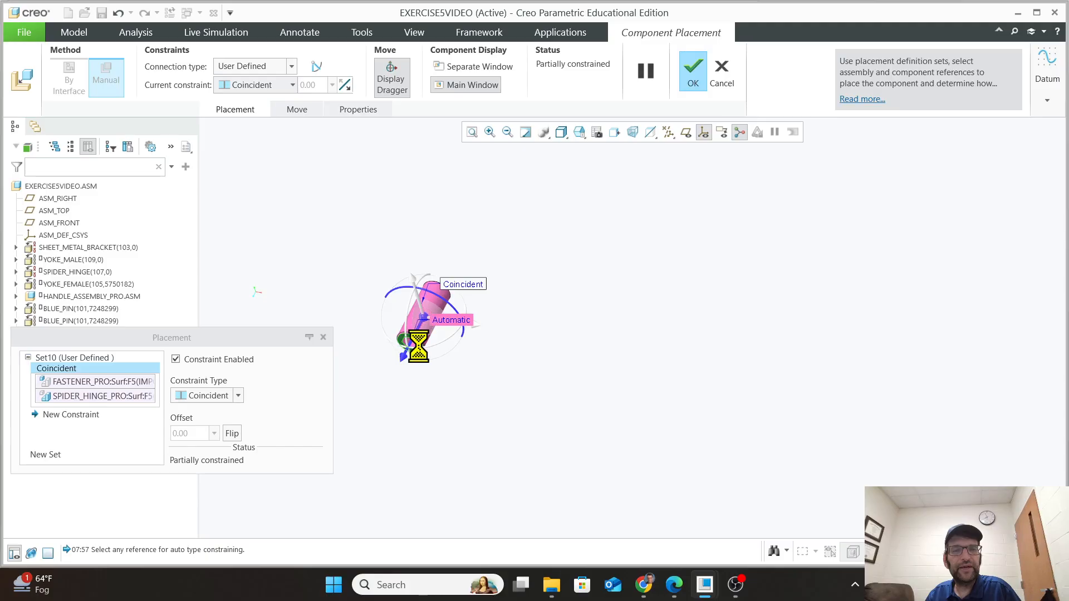
pyautogui.scroll(3, 446, 471)
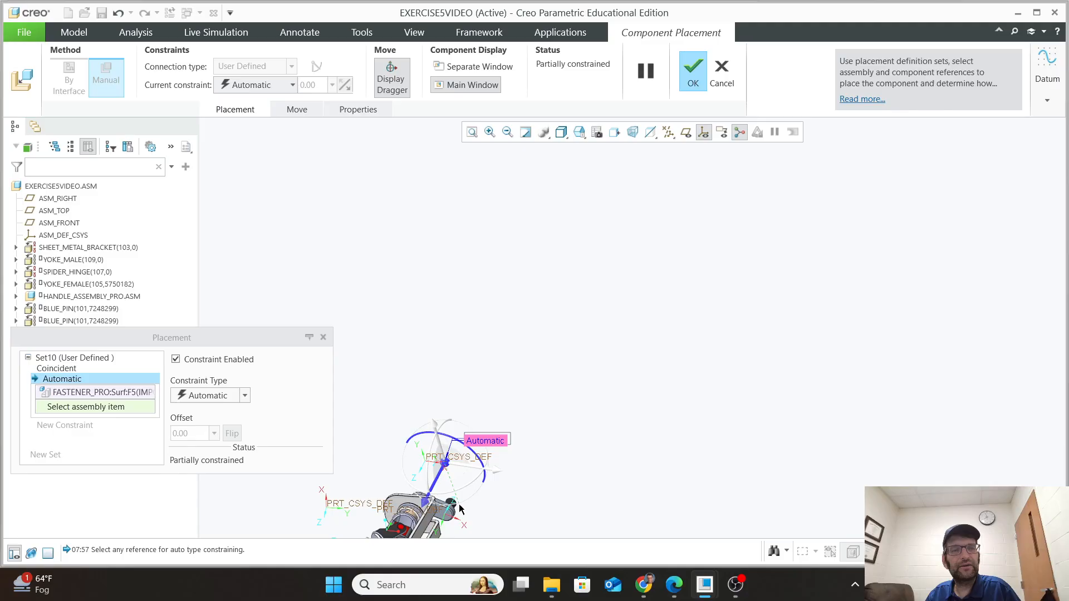
pyautogui.scroll(-4, 470, 511)
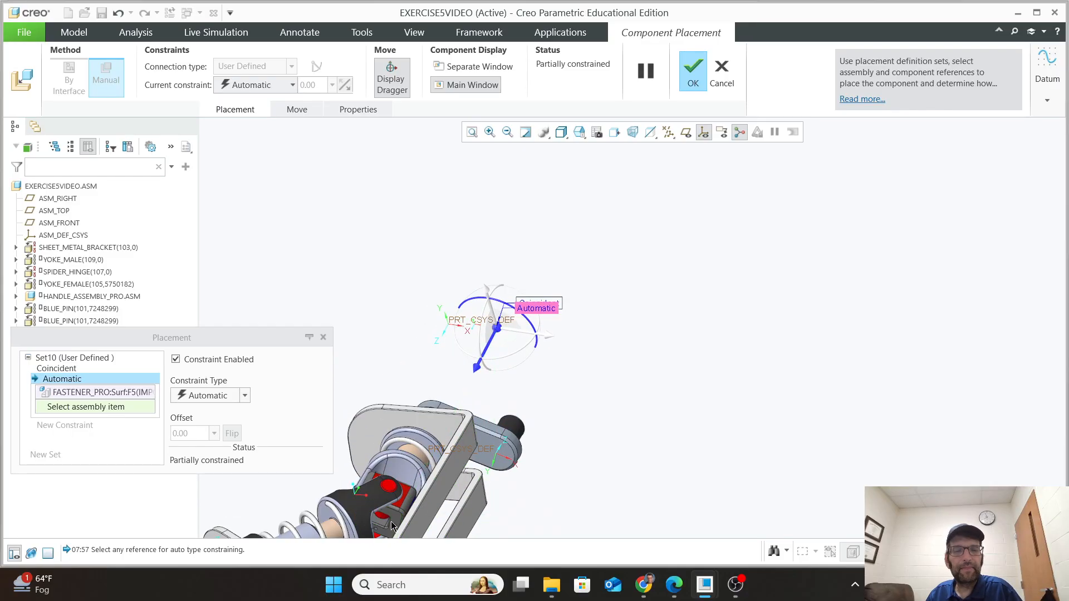
pyautogui.scroll(-3, 414, 501)
pyautogui.scroll(-3, 414, 380)
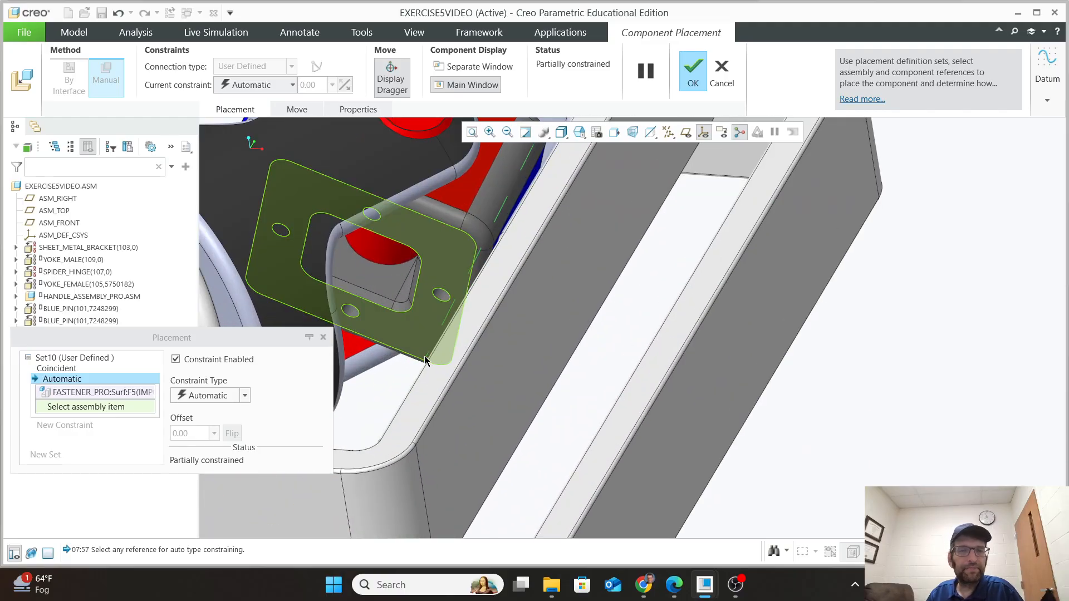
pyautogui.click(434, 316)
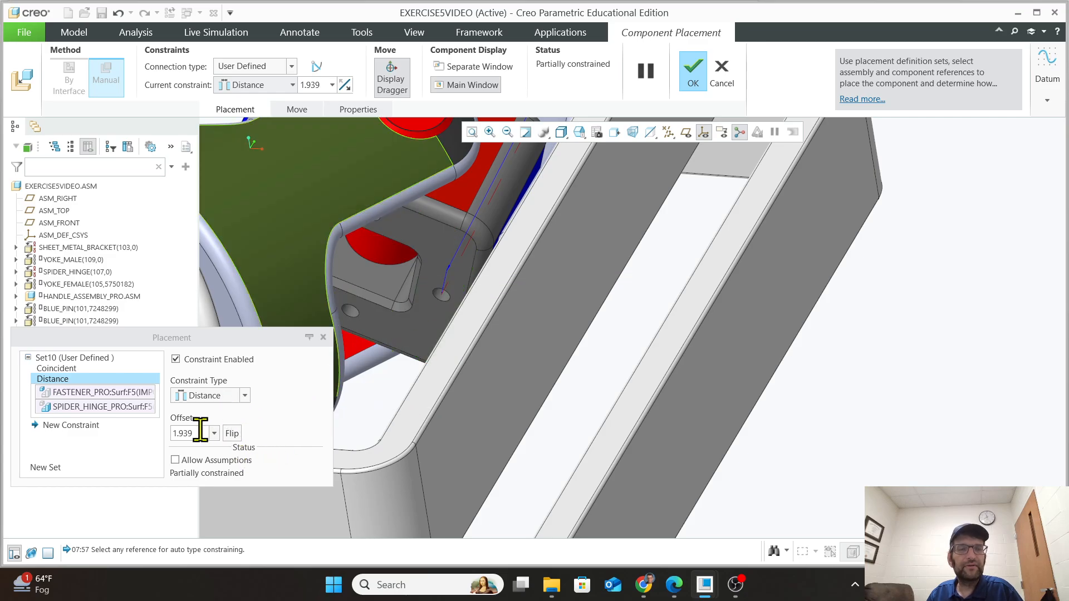
pyautogui.doubleClick(200, 430)
pyautogui.write('0')
pyautogui.press('Return')
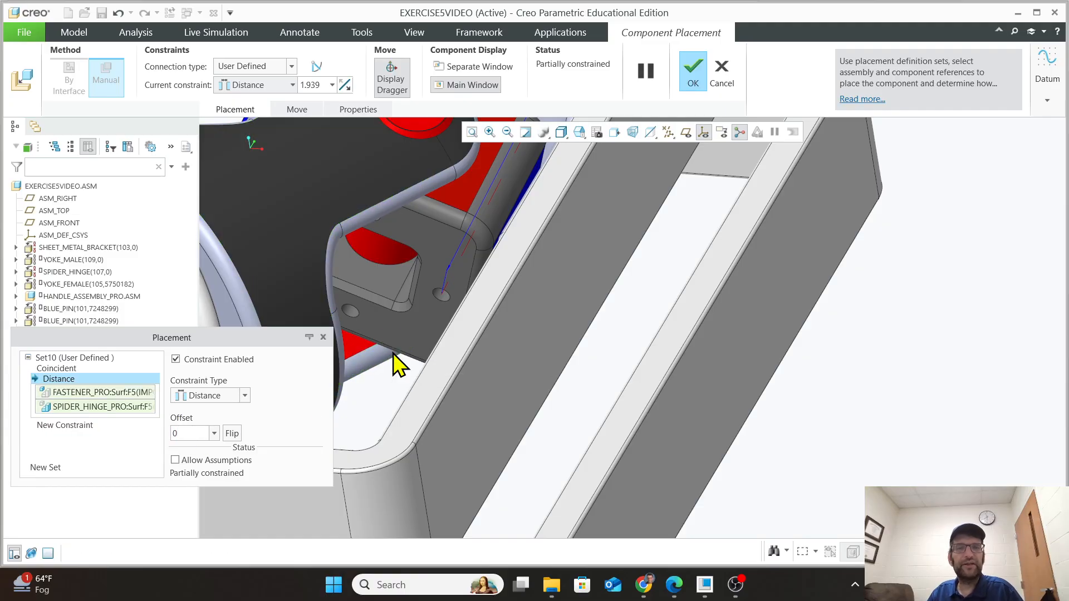
# Keep Distance as the constraint type, check that the fastener sits flush in the hole, and accept the placement.
pyautogui.click(222, 395)
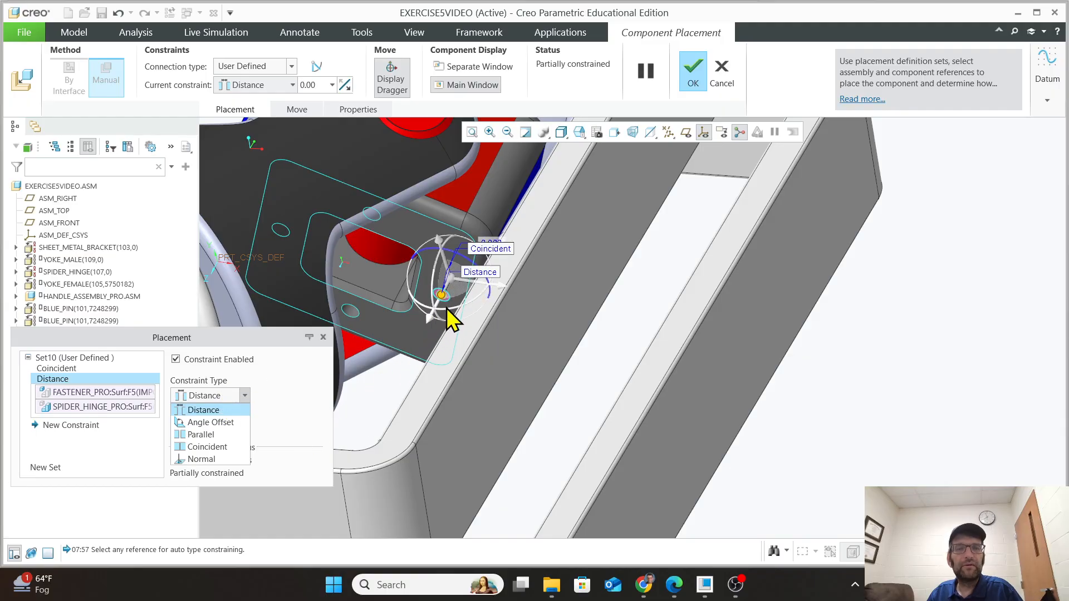
pyautogui.click(214, 411)
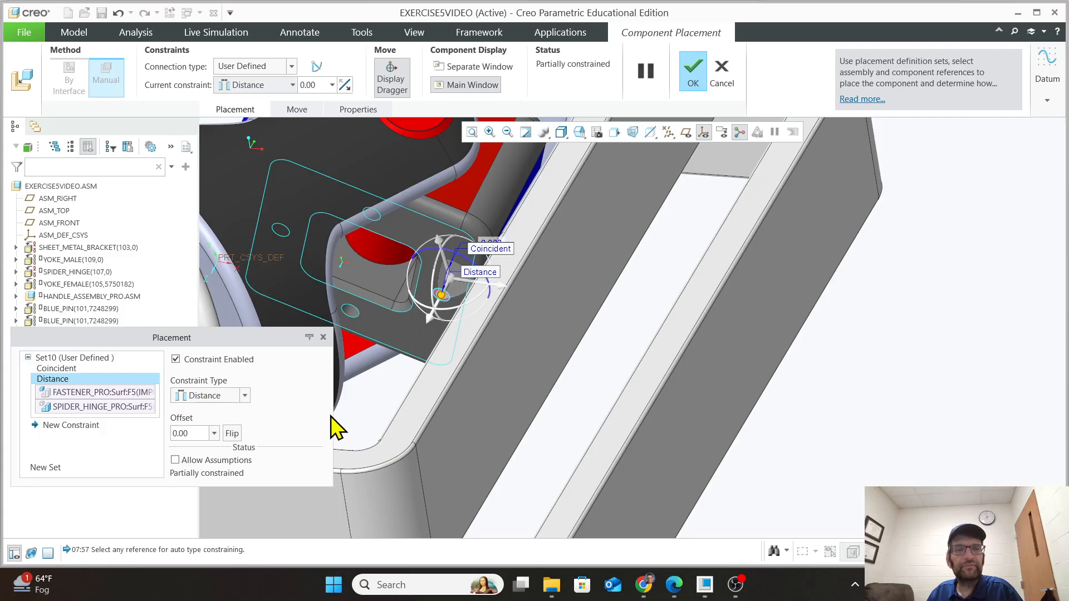
pyautogui.scroll(-7, 448, 313)
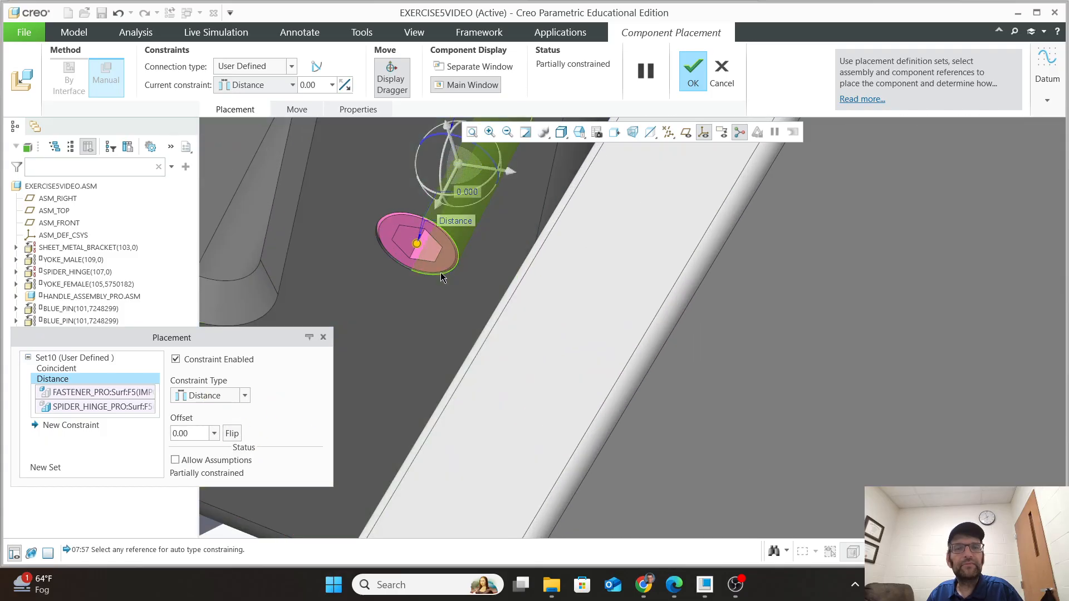
pyautogui.moveTo(440, 290); pyautogui.dragTo(410, 298, button='middle')
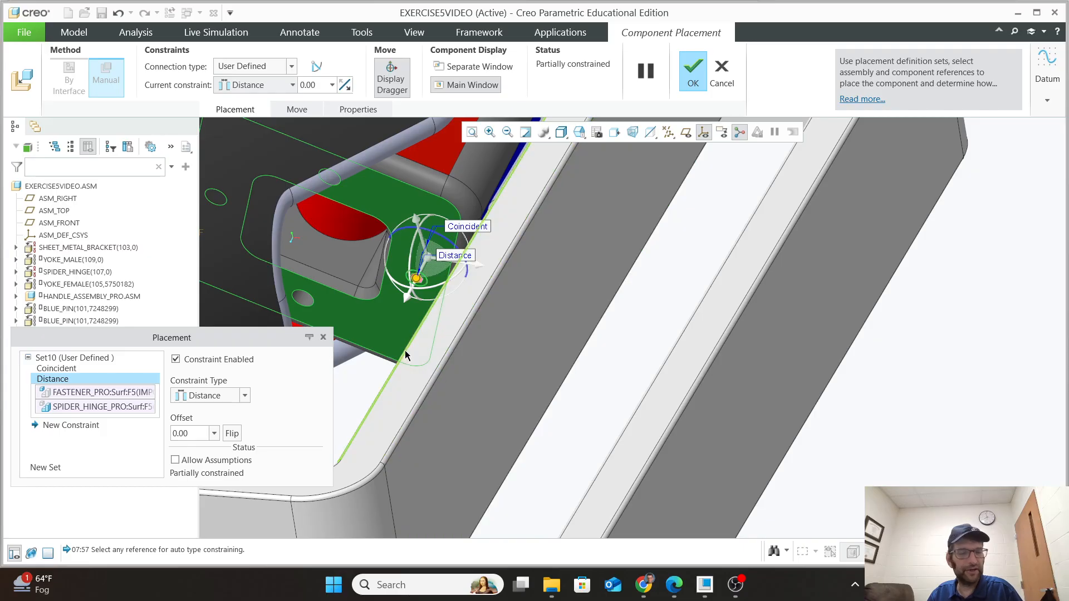
pyautogui.keyDown('shift'); pyautogui.moveTo(412, 347); pyautogui.dragTo(436, 347, button='middle'); pyautogui.keyUp('shift')
pyautogui.scroll(5, 700, 372)
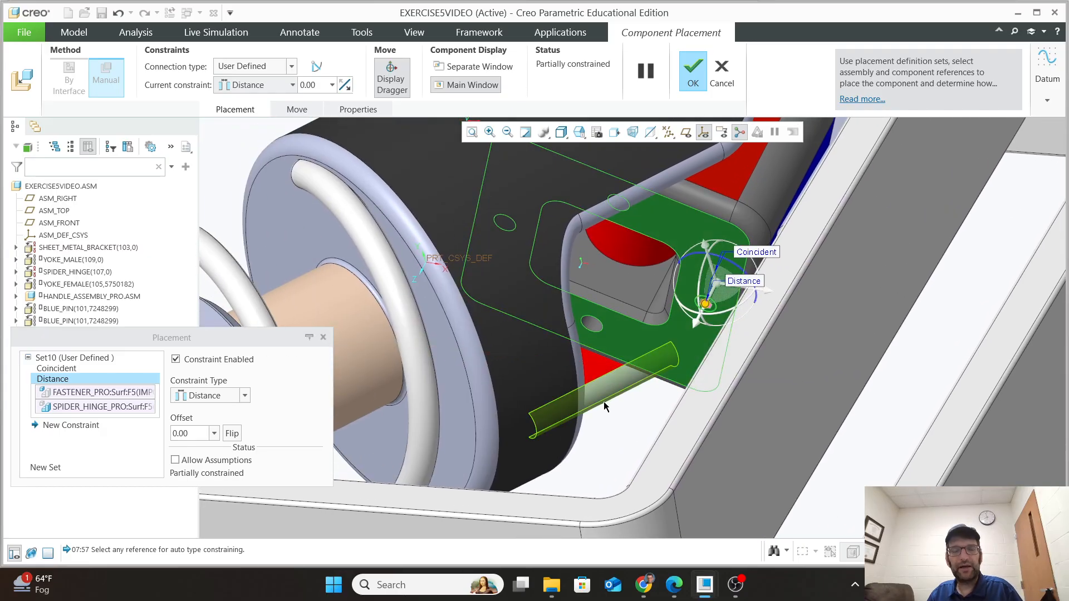
pyautogui.scroll(3, 625, 382)
pyautogui.click(699, 51)
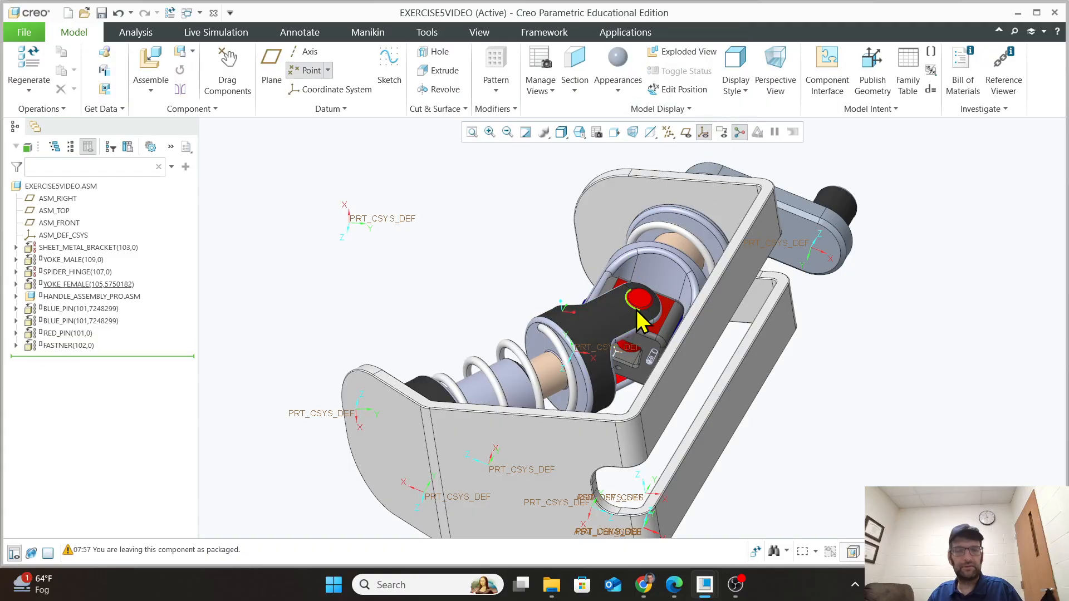
# Hide the coordinate systems and set the assembly to the Standard Orientation.
pyautogui.click(704, 133)
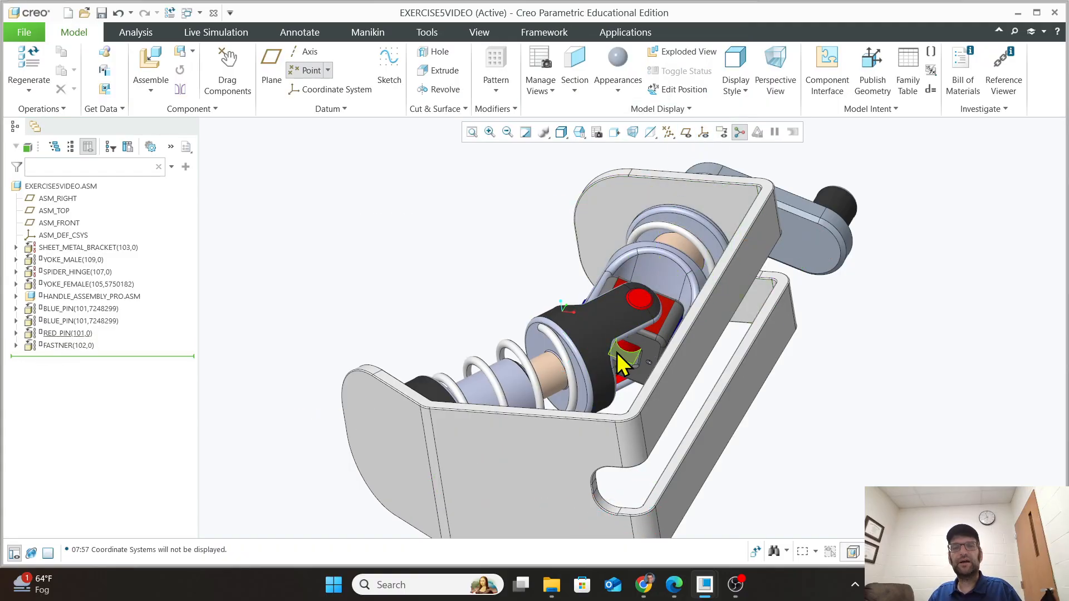
pyautogui.click(581, 134)
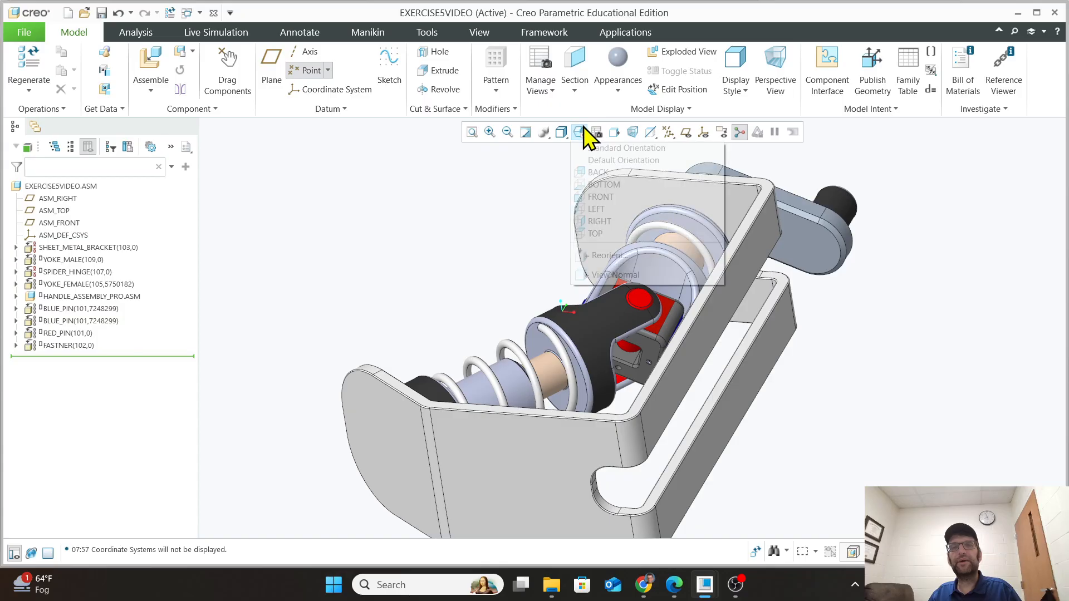
pyautogui.click(624, 147)
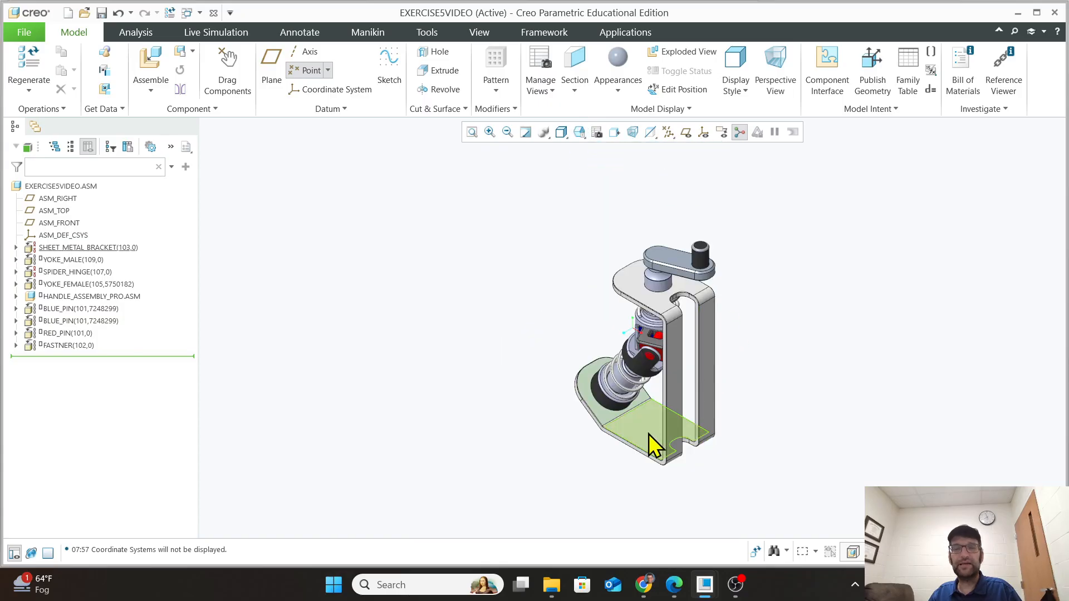
# Turn the handle with Drag Components to move the yokes and spider hinge through their rotation.
pyautogui.moveTo(604, 458); pyautogui.dragTo(652, 401, button='middle')
pyautogui.moveTo(654, 356); pyautogui.dragTo(695, 382, button='middle')
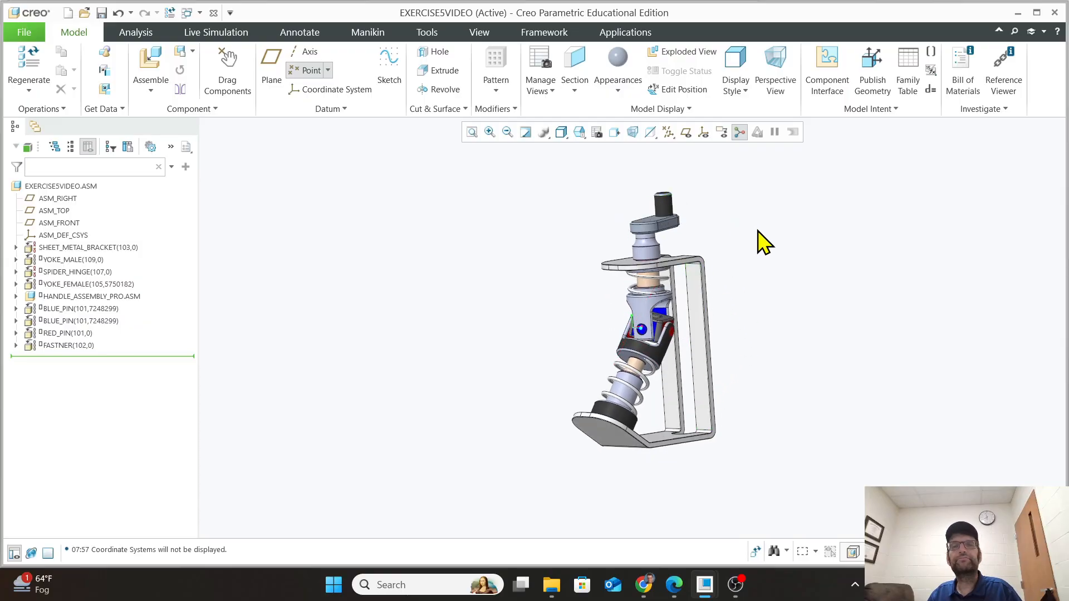
pyautogui.scroll(-1, 763, 241)
pyautogui.scroll(-1, 728, 286)
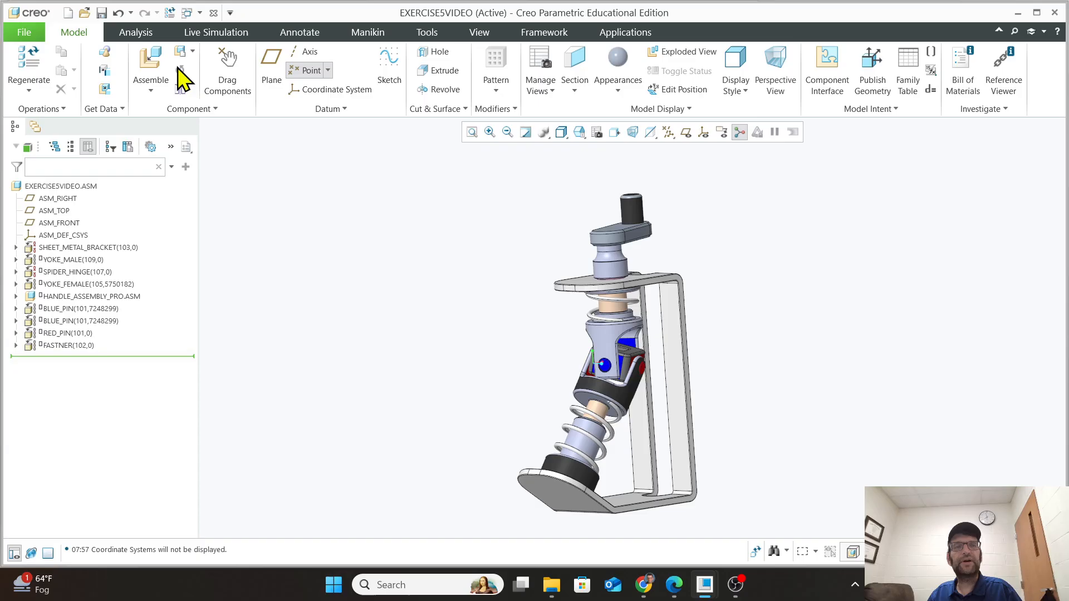
pyautogui.click(229, 67)
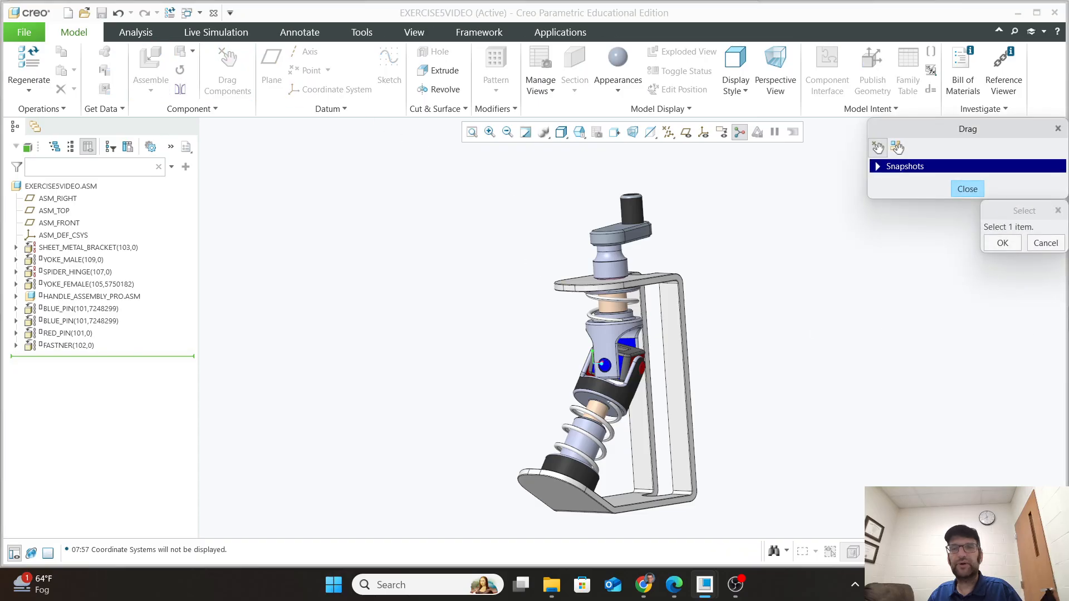
pyautogui.click(639, 221)
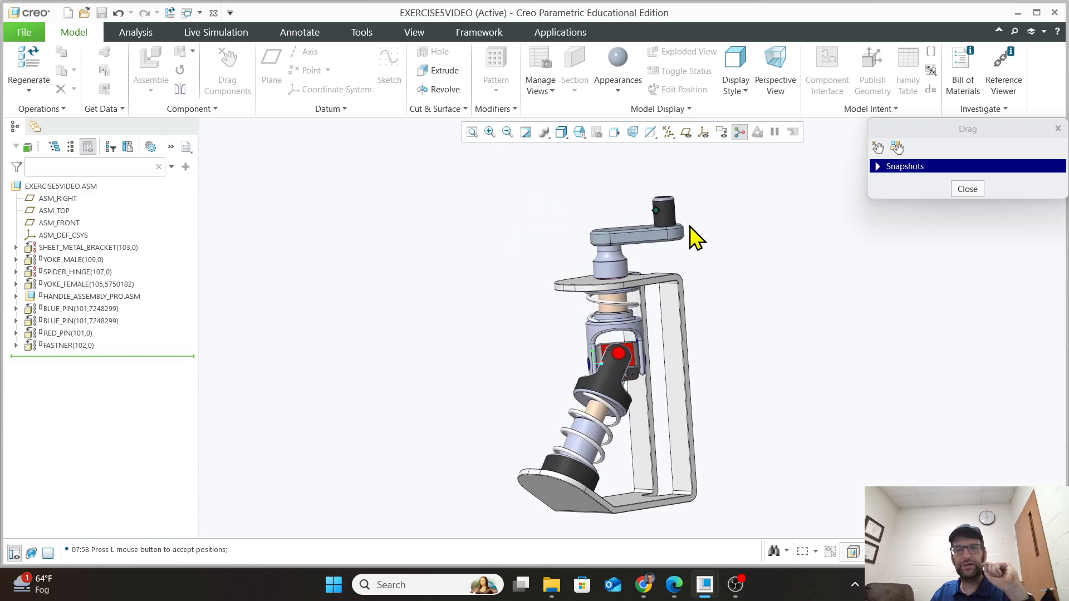
pyautogui.click(736, 585)
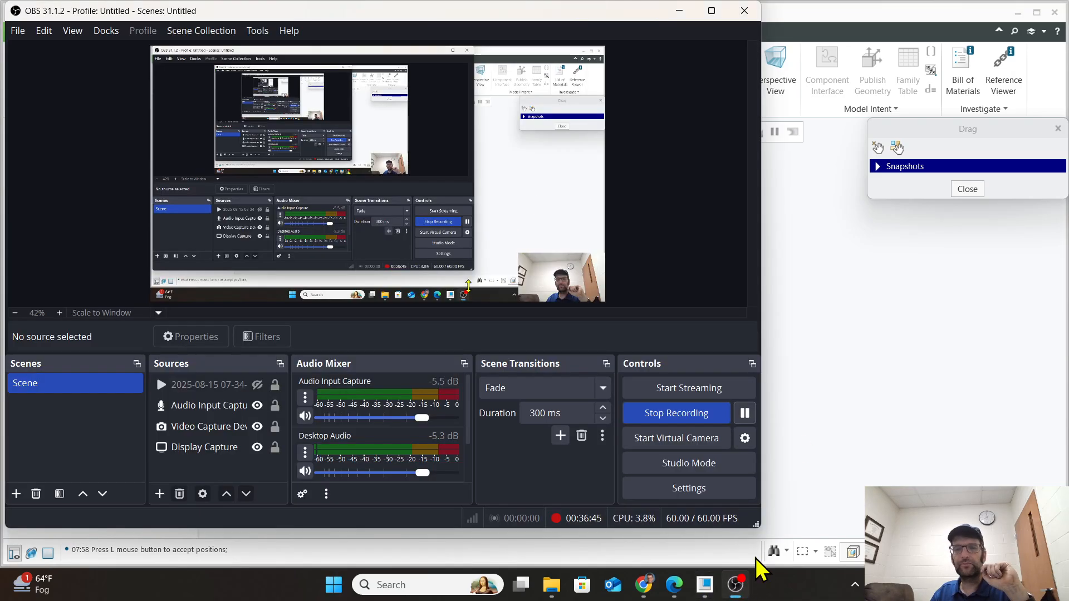